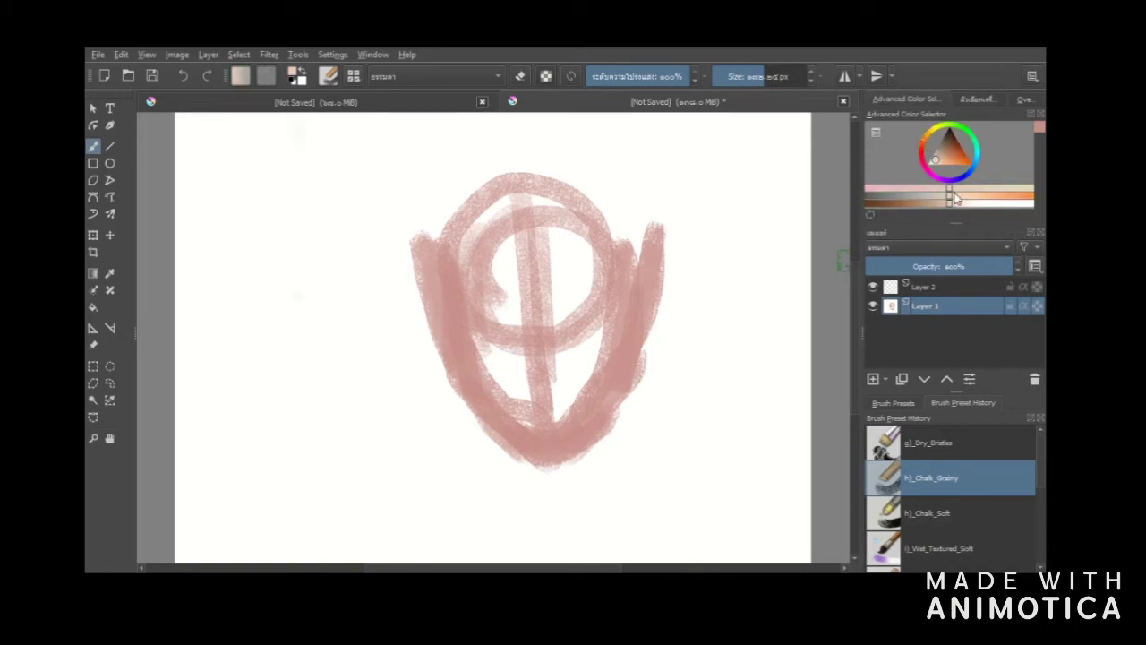
# - Pick a light peach colour and paint it over the sketched face shape as the skin base
pyautogui.click(967, 196)
pyautogui.moveTo(432, 284)
pyautogui.mouseDown()
pyautogui.moveTo(464, 345)
pyautogui.moveTo(511, 307)
pyautogui.moveTo(545, 307)
pyautogui.moveTo(448, 299)
pyautogui.moveTo(424, 239)
pyautogui.moveTo(507, 430)
pyautogui.moveTo(573, 439)
pyautogui.moveTo(555, 389)
pyautogui.moveTo(604, 385)
pyautogui.moveTo(604, 409)
pyautogui.moveTo(639, 291)
pyautogui.moveTo(635, 388)
pyautogui.moveTo(526, 460)
pyautogui.moveTo(415, 230)
pyautogui.moveTo(535, 402)
pyautogui.moveTo(480, 251)
pyautogui.moveTo(570, 236)
pyautogui.moveTo(627, 275)
pyautogui.mouseUp()
pyautogui.click(749, 76)
# - Shrink the brush, choose a muted reddish tone and mark the mouth corners, lower lip and small cheek creases
pyautogui.click(925, 204)
pyautogui.click(871, 205)
pyautogui.click(732, 82)
pyautogui.click(753, 78)
pyautogui.click(741, 78)
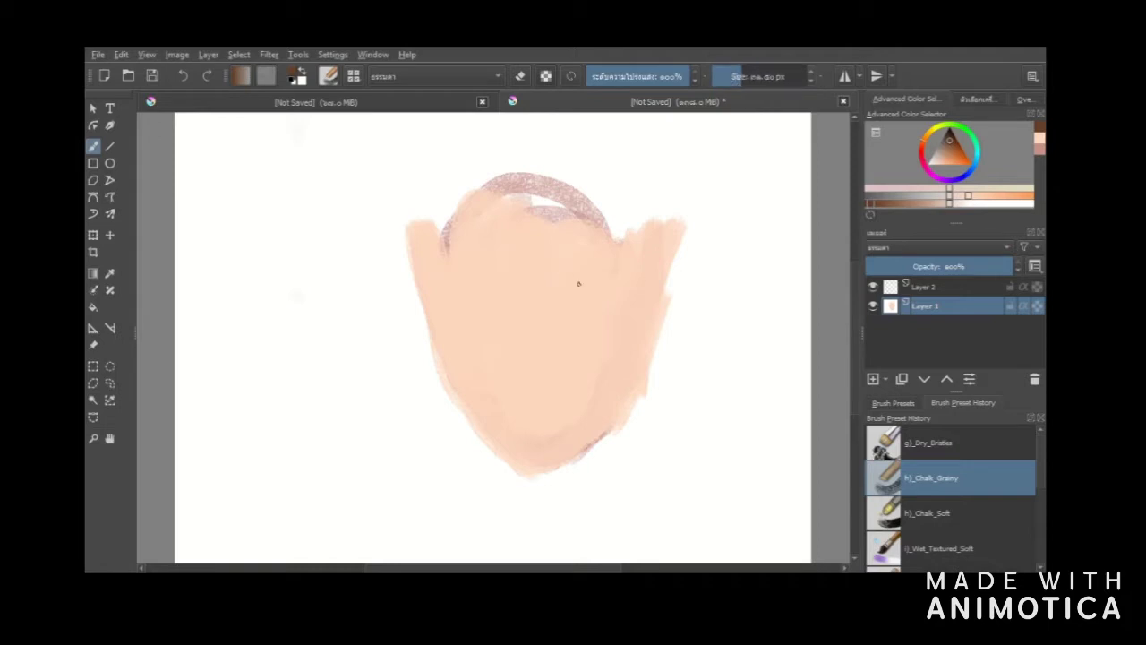
pyautogui.click(1044, 150)
pyautogui.click(956, 203)
pyautogui.click(537, 417)
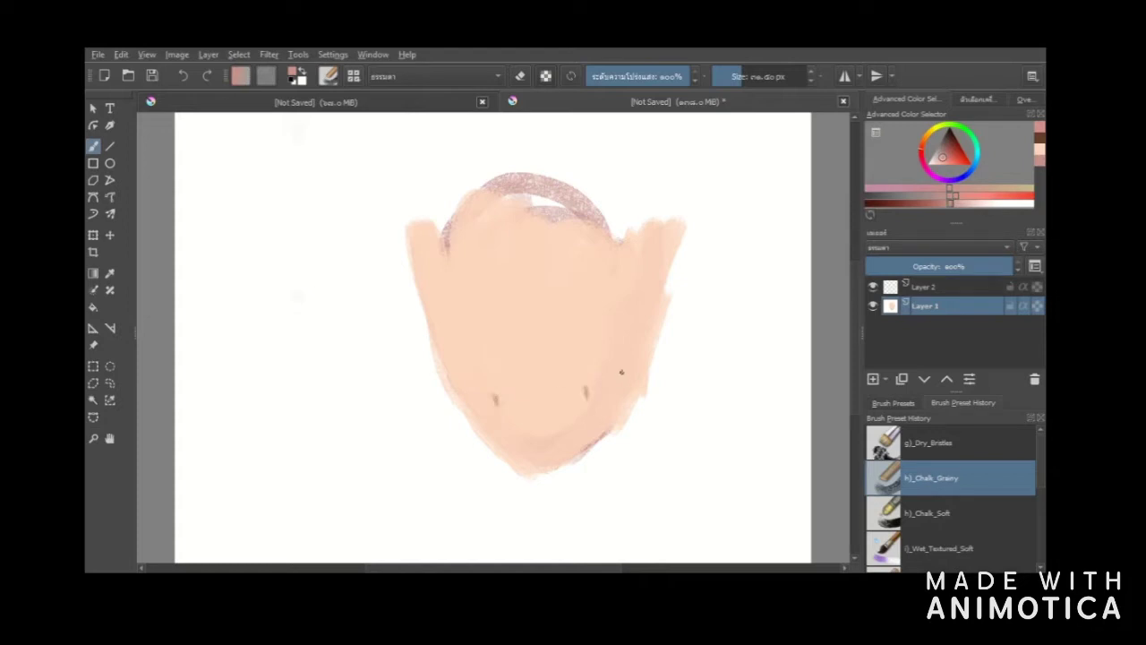
pyautogui.moveTo(494, 401); pyautogui.dragTo(586, 390)
pyautogui.click(536, 424)
# - Raise the colour's saturation slightly and fill in the lips with muted pink
pyautogui.click(962, 195)
pyautogui.moveTo(507, 407); pyautogui.dragTo(525, 412)
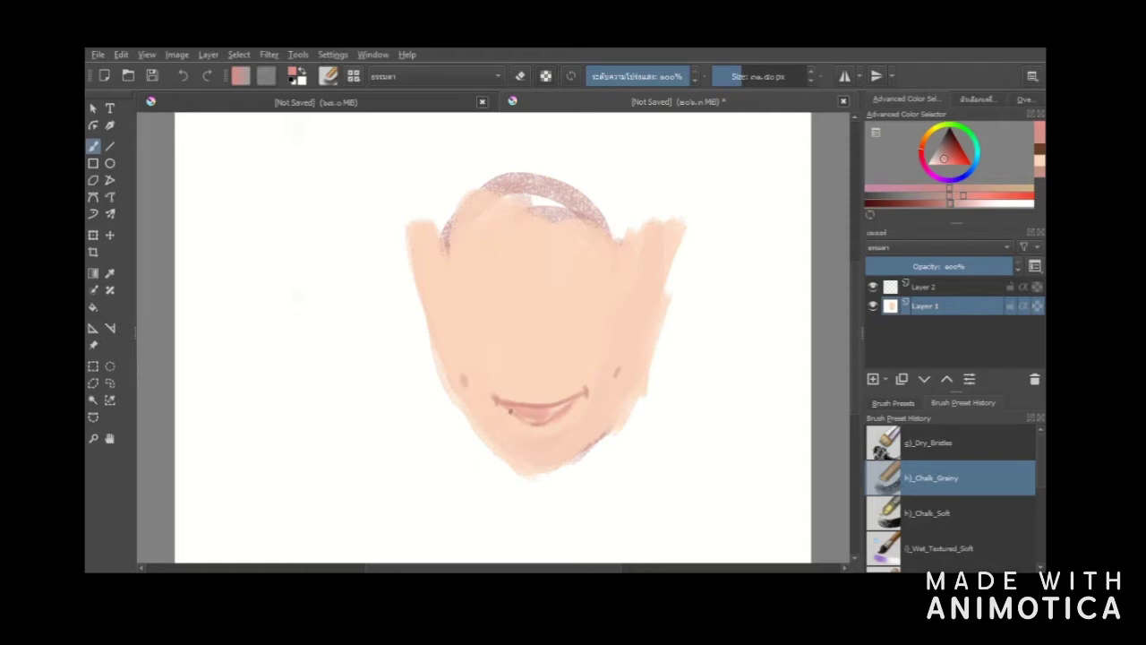
pyautogui.moveTo(560, 407); pyautogui.dragTo(539, 413)
pyautogui.moveTo(506, 399); pyautogui.dragTo(526, 399)
pyautogui.moveTo(561, 401); pyautogui.dragTo(532, 409)
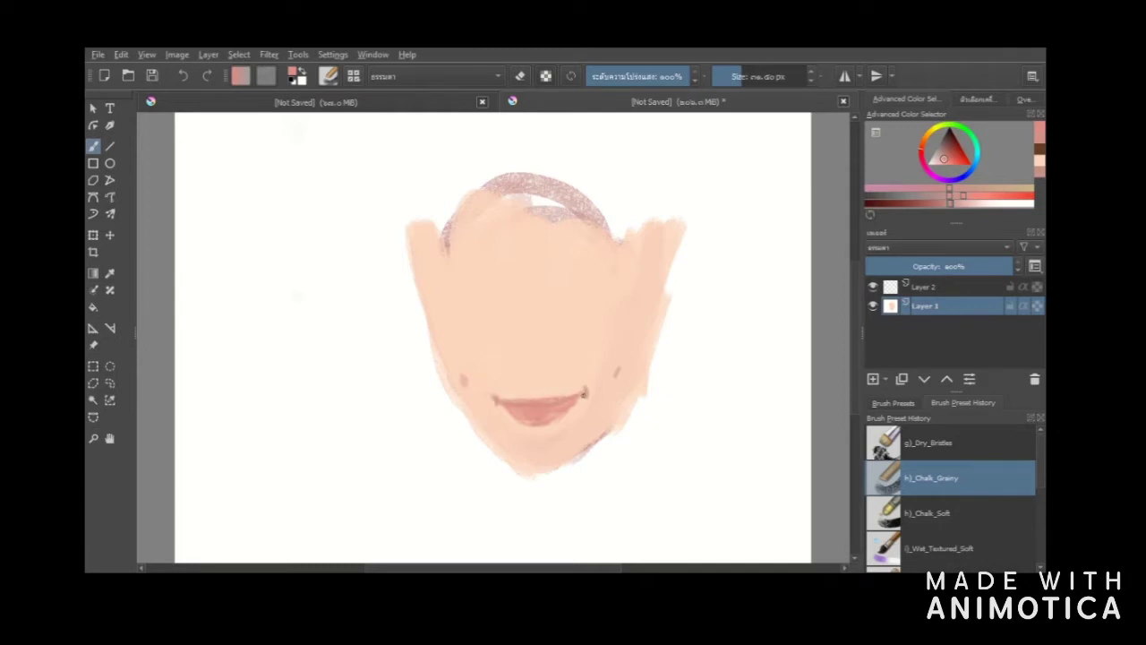
# - Paint brighter reds over the lips, adjusting the brush size and lowering its opacity
pyautogui.click(952, 165)
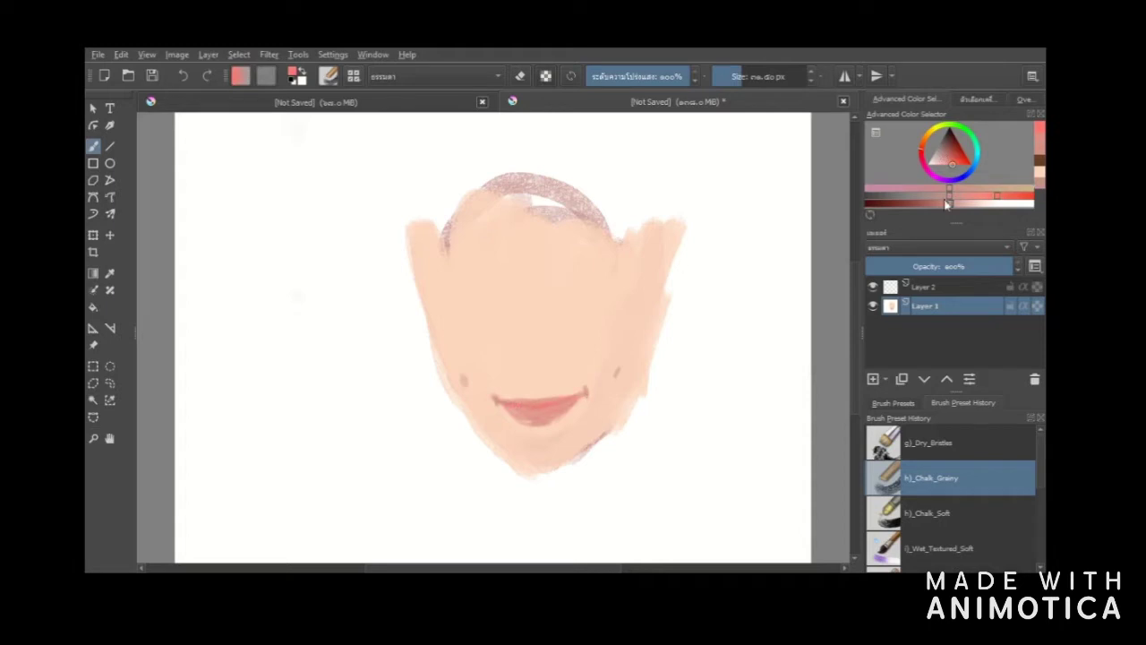
pyautogui.click(954, 157)
pyautogui.click(955, 157)
pyautogui.moveTo(530, 412); pyautogui.dragTo(519, 411)
pyautogui.click(755, 78)
pyautogui.click(675, 76)
pyautogui.click(668, 76)
pyautogui.moveTo(521, 406)
pyautogui.mouseDown()
pyautogui.moveTo(572, 399)
pyautogui.moveTo(513, 408)
pyautogui.moveTo(563, 407)
pyautogui.moveTo(542, 408)
pyautogui.mouseUp()
# - Pick a deep red at full opacity and darken the line where the lips part
pyautogui.click(658, 76)
pyautogui.click(639, 76)
pyautogui.click(954, 146)
pyautogui.click(687, 76)
pyautogui.click(743, 77)
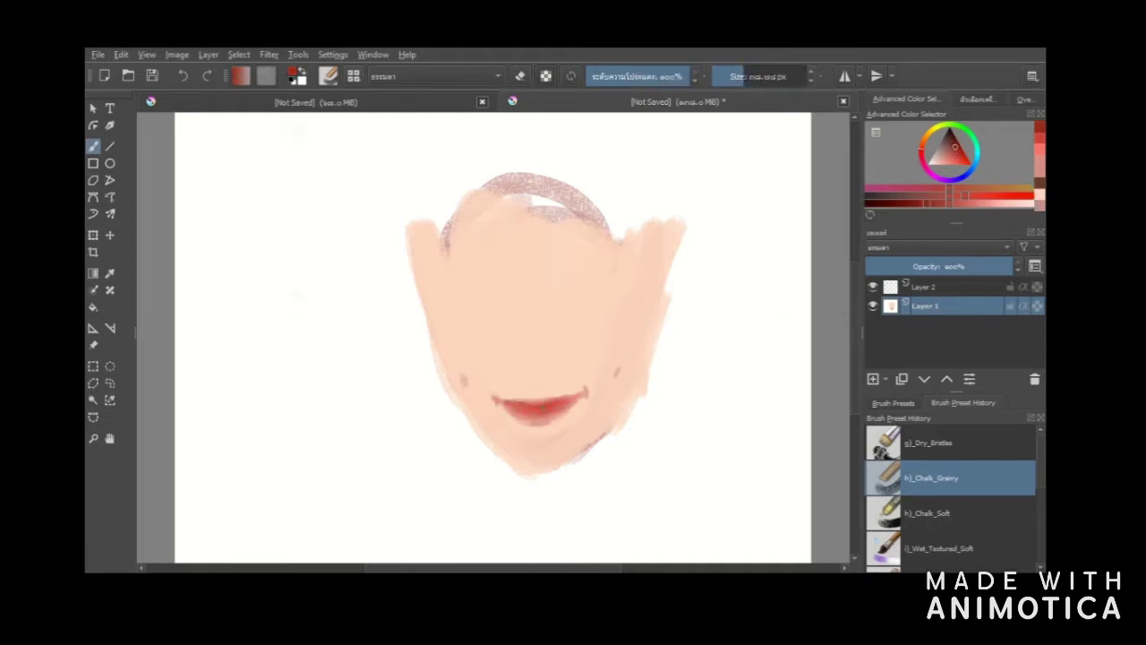
pyautogui.click(932, 212)
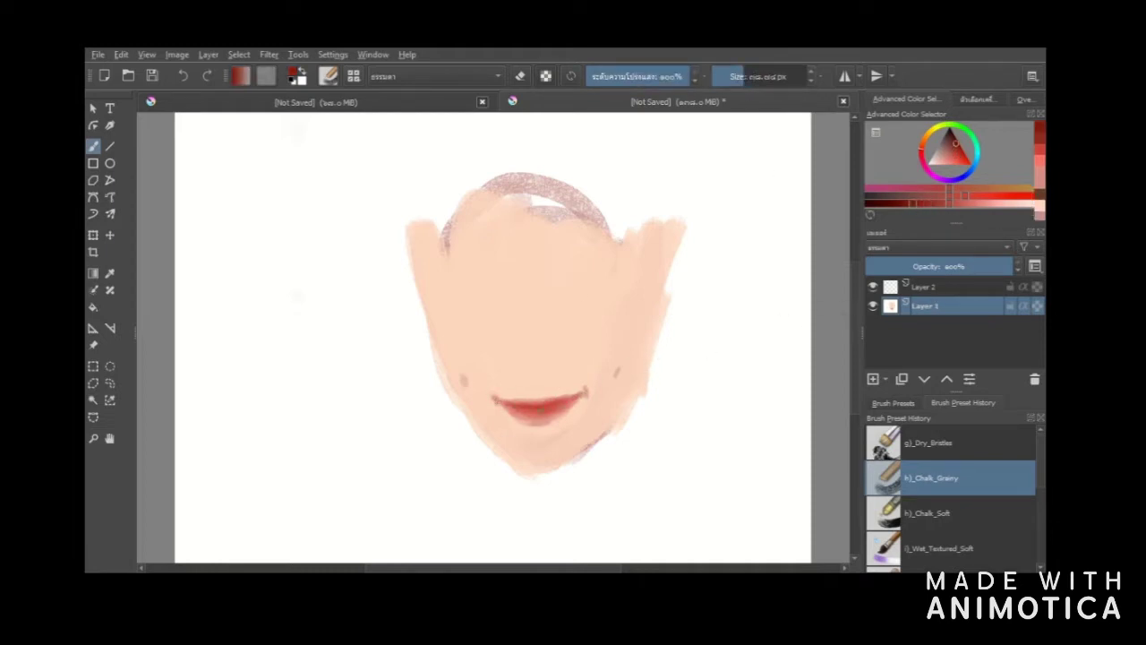
# - Return to the muted pink at lower opacity with a larger brush and soften the cheek creases and mouth corners
pyautogui.click(1041, 184)
pyautogui.click(619, 372)
pyautogui.click(664, 77)
pyautogui.click(748, 77)
pyautogui.click(619, 372)
pyautogui.click(461, 379)
pyautogui.moveTo(461, 373); pyautogui.dragTo(468, 386)
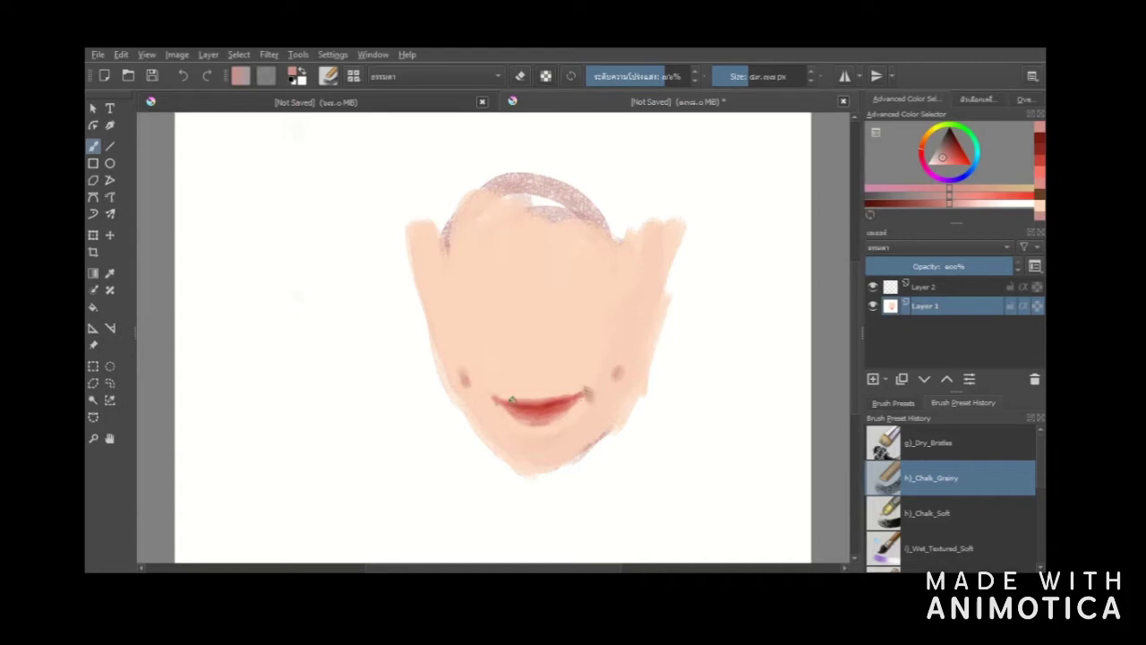
pyautogui.click(492, 400)
pyautogui.click(530, 362)
pyautogui.moveTo(513, 341)
pyautogui.mouseDown()
pyautogui.moveTo(516, 355)
pyautogui.moveTo(549, 353)
pyautogui.mouseUp()
pyautogui.hotkey('ctrl', 'z')
pyautogui.hotkey('ctrl', 'z')
pyautogui.moveTo(526, 316)
pyautogui.mouseDown()
pyautogui.moveTo(540, 250)
pyautogui.moveTo(521, 263)
pyautogui.moveTo(526, 314)
pyautogui.mouseUp()
# - Lower the brush opacity, undo the remaining trial strokes and sketch the nose tip and both sides of the bridge
pyautogui.click(643, 77)
pyautogui.hotkey('ctrl', 'z')
pyautogui.hotkey('ctrl', 'z')
pyautogui.hotkey('ctrl', 'z')
pyautogui.hotkey('ctrl', 'z')
pyautogui.hotkey('ctrl', 'z')
pyautogui.moveTo(527, 363); pyautogui.dragTo(546, 363)
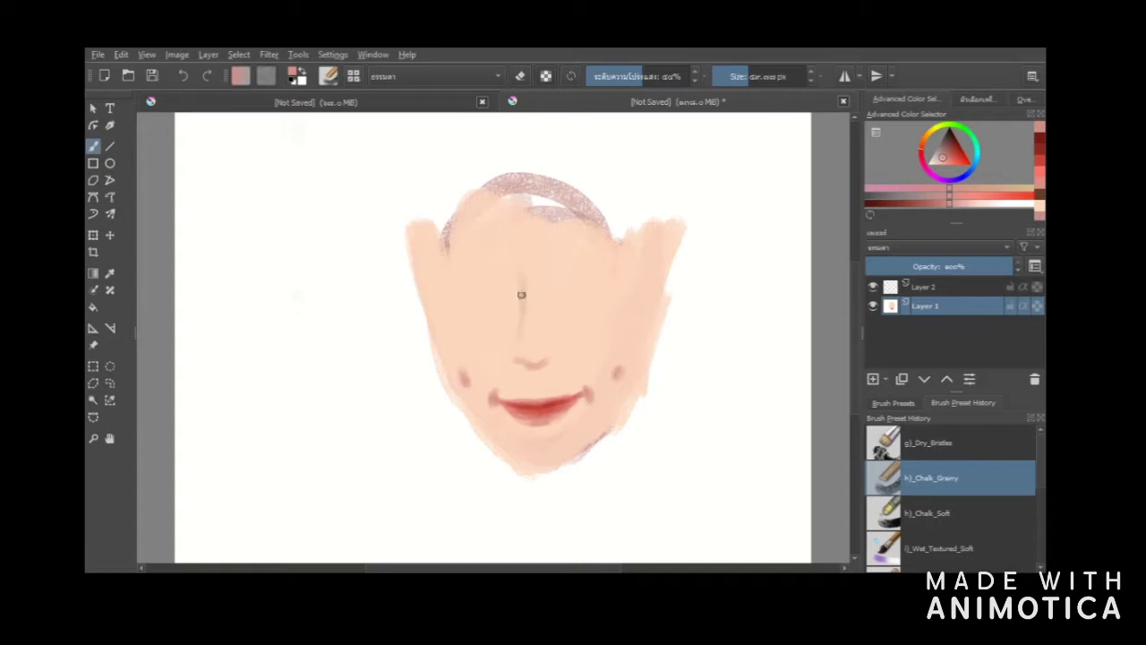
pyautogui.moveTo(545, 301); pyautogui.dragTo(546, 340)
# - Paint the upper eyelid lines of both eyes in muted pink, redoing the strokes that miss
pyautogui.moveTo(591, 267); pyautogui.dragTo(621, 263)
pyautogui.moveTo(491, 277); pyautogui.dragTo(439, 280)
pyautogui.hotkey('ctrl', 'z')
pyautogui.moveTo(626, 266); pyautogui.dragTo(566, 280)
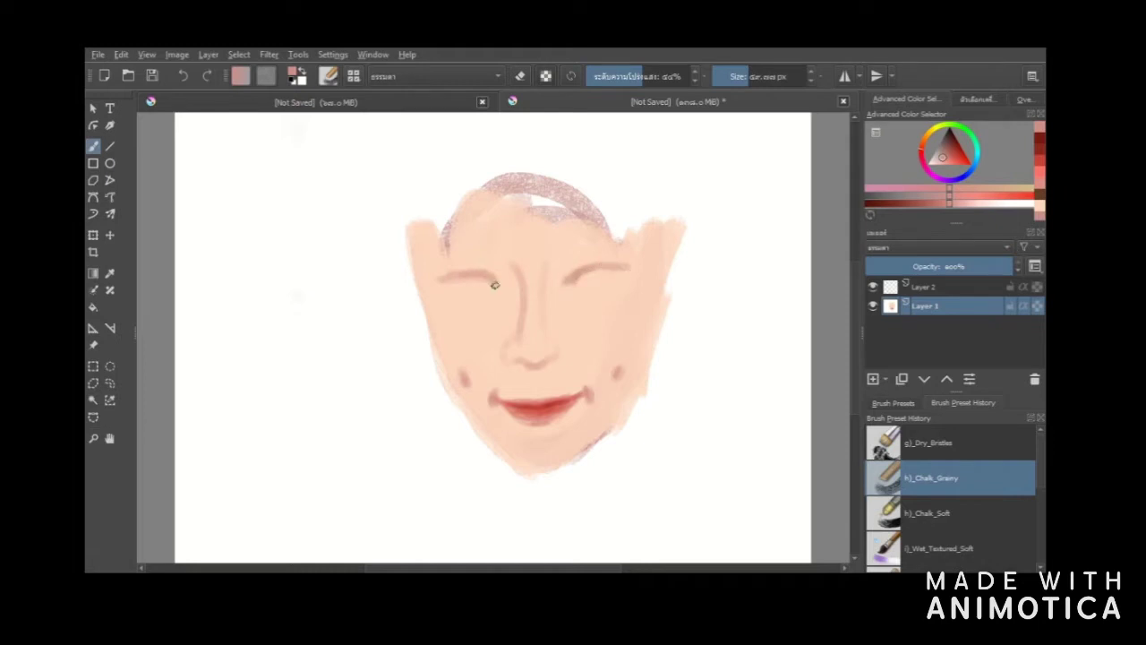
pyautogui.moveTo(468, 273); pyautogui.dragTo(436, 281)
pyautogui.moveTo(571, 279)
pyautogui.mouseDown()
pyautogui.moveTo(631, 266)
pyautogui.moveTo(621, 275)
pyautogui.mouseUp()
# - Choose a more saturated pink and complete the almond outlines of both eyes along the lower lids and outer corners
pyautogui.moveTo(450, 290)
pyautogui.mouseDown()
pyautogui.moveTo(500, 286)
pyautogui.moveTo(456, 294)
pyautogui.mouseUp()
pyautogui.click(965, 195)
pyautogui.moveTo(467, 300); pyautogui.dragTo(493, 294)
pyautogui.moveTo(575, 292)
pyautogui.mouseDown()
pyautogui.moveTo(614, 290)
pyautogui.moveTo(628, 273)
pyautogui.mouseUp()
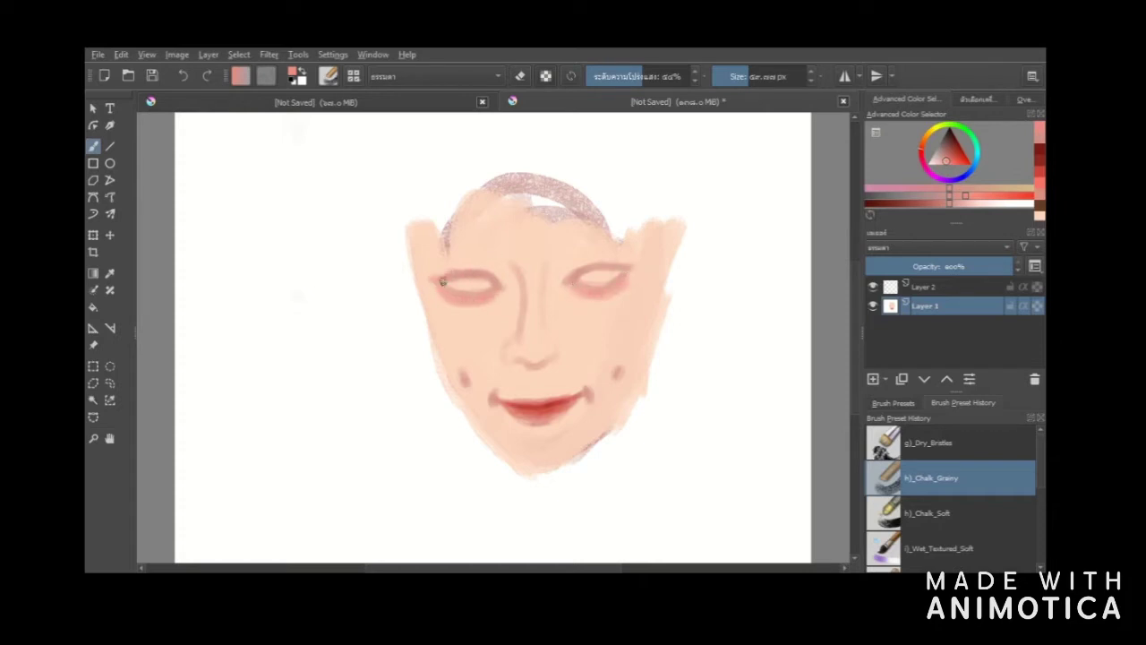
pyautogui.moveTo(581, 269); pyautogui.dragTo(627, 264)
# - Pick a vivid coral red, reduce the brush opacity and tint the outer eye corners and nose tip
pyautogui.click(974, 204)
pyautogui.click(618, 76)
pyautogui.click(951, 164)
pyautogui.click(612, 77)
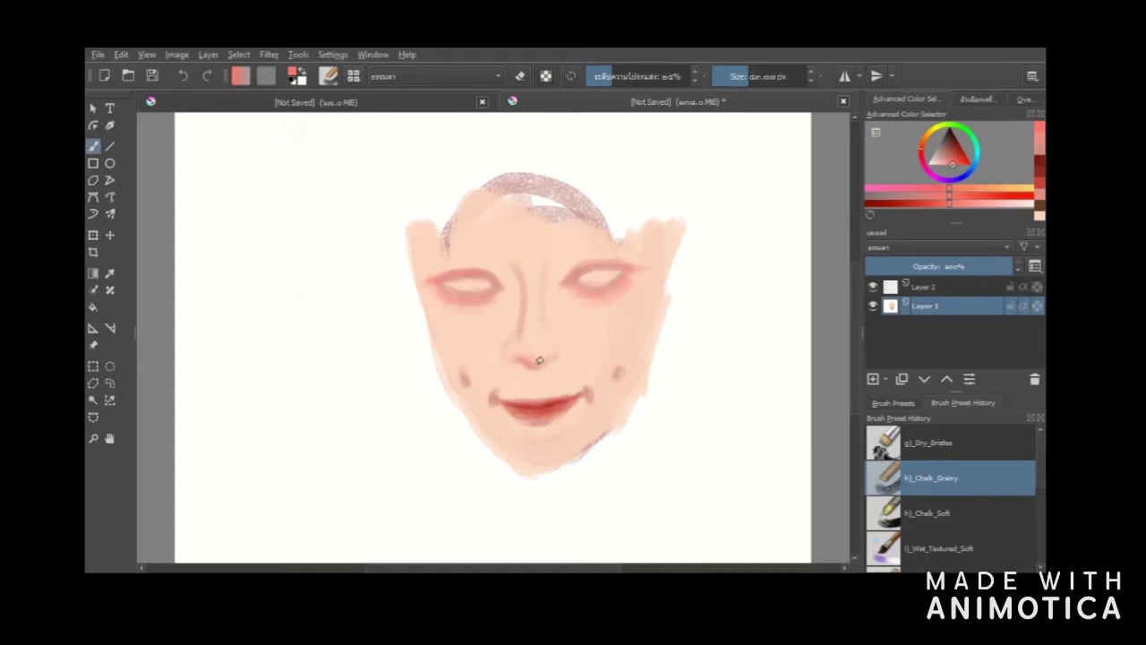
# - Shade the nose bridge, inner brow area and mouth corners softly with a larger coral brush at reduced opacity
pyautogui.moveTo(517, 270); pyautogui.dragTo(517, 338)
pyautogui.click(767, 77)
pyautogui.moveTo(515, 266); pyautogui.dragTo(520, 336)
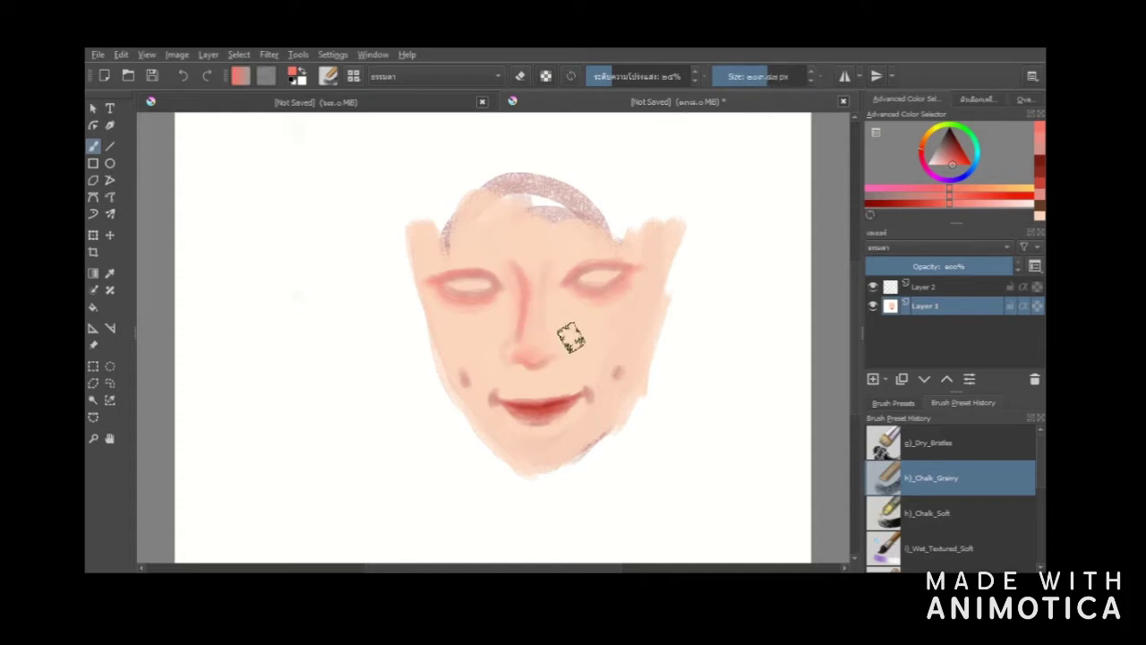
pyautogui.press('i')
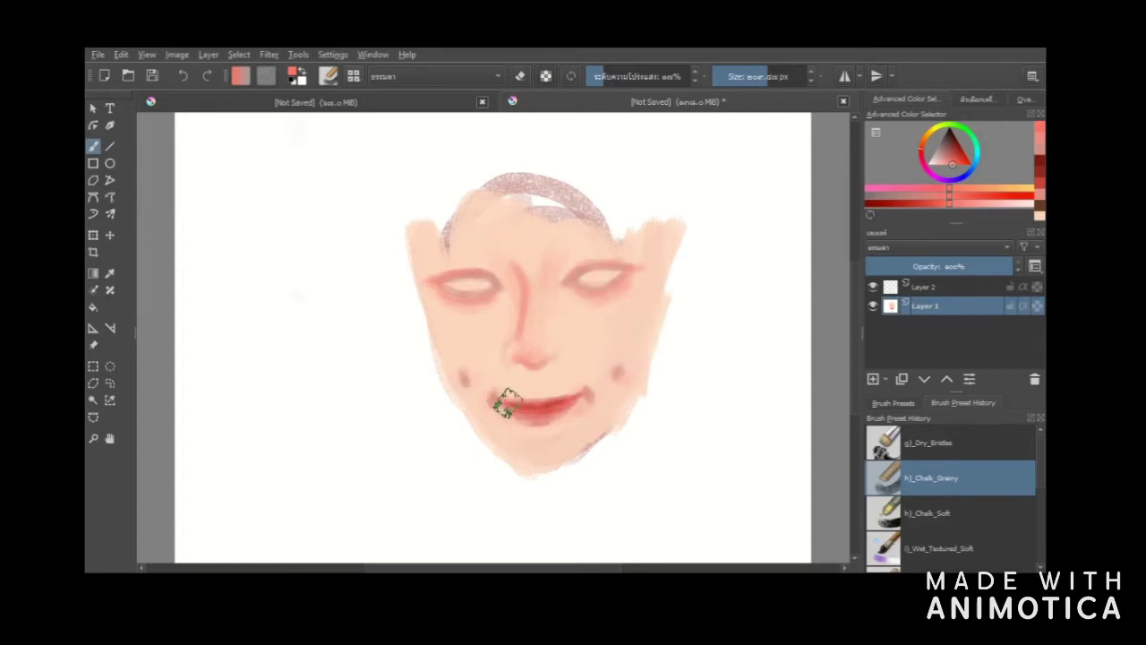
pyautogui.click(748, 76)
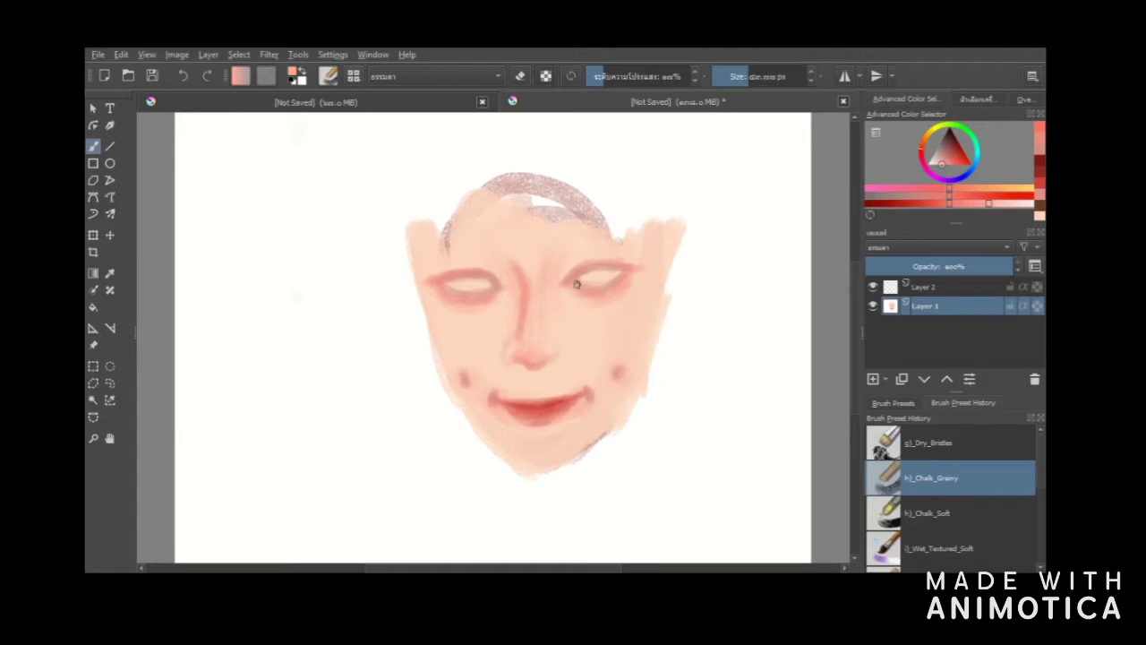
# - Lighten the colour to pale pink and add highlights to the lower eyelids, nose and lower lip
pyautogui.press('o')
pyautogui.click(997, 204)
pyautogui.keyDown('ctrl'); pyautogui.click(594, 290); pyautogui.keyUp('ctrl')
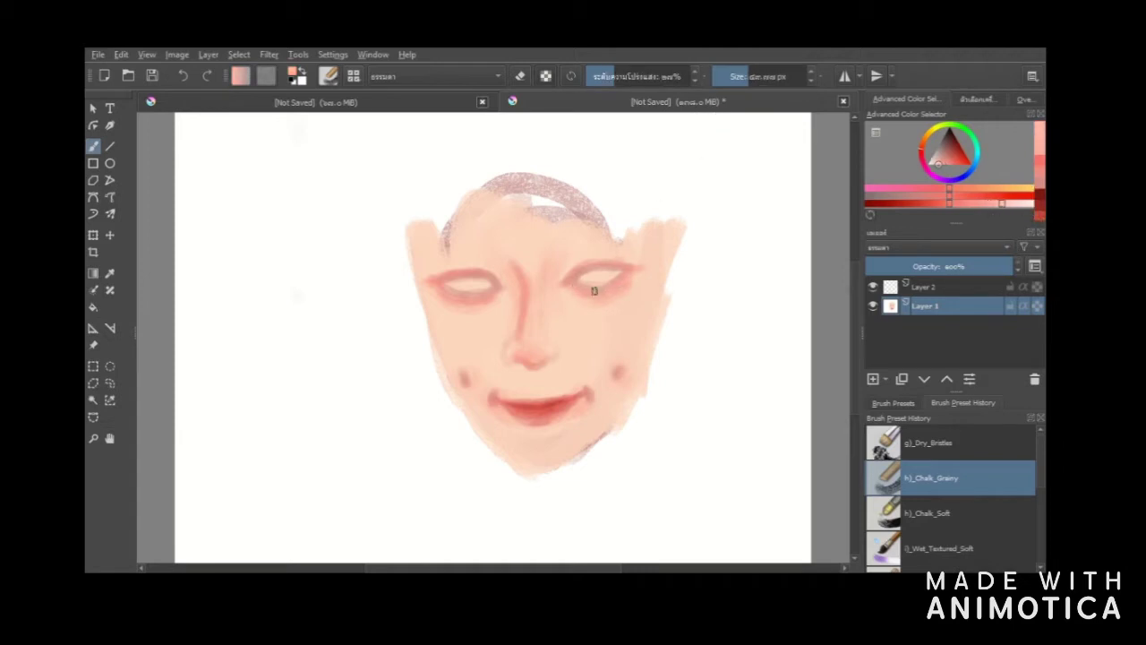
pyautogui.click(1019, 204)
pyautogui.press('o')
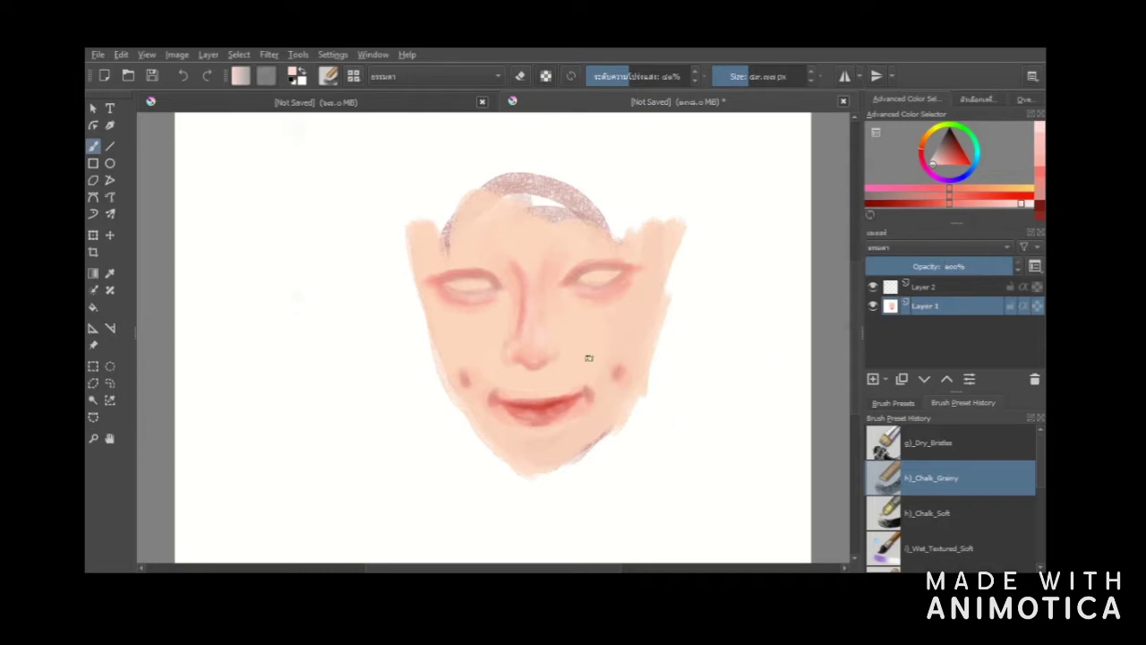
pyautogui.rightClick(556, 359)
pyautogui.click(257, 379)
# - Sample the skin tone, lighten it and blend it over the cheeks and forehead with a large low-opacity brush
pyautogui.keyDown('ctrl'); pyautogui.click(590, 328); pyautogui.keyUp('ctrl')
pyautogui.click(964, 203)
pyautogui.click(644, 77)
pyautogui.click(787, 77)
pyautogui.click(622, 76)
pyautogui.click(766, 77)
pyautogui.moveTo(573, 346); pyautogui.dragTo(617, 326)
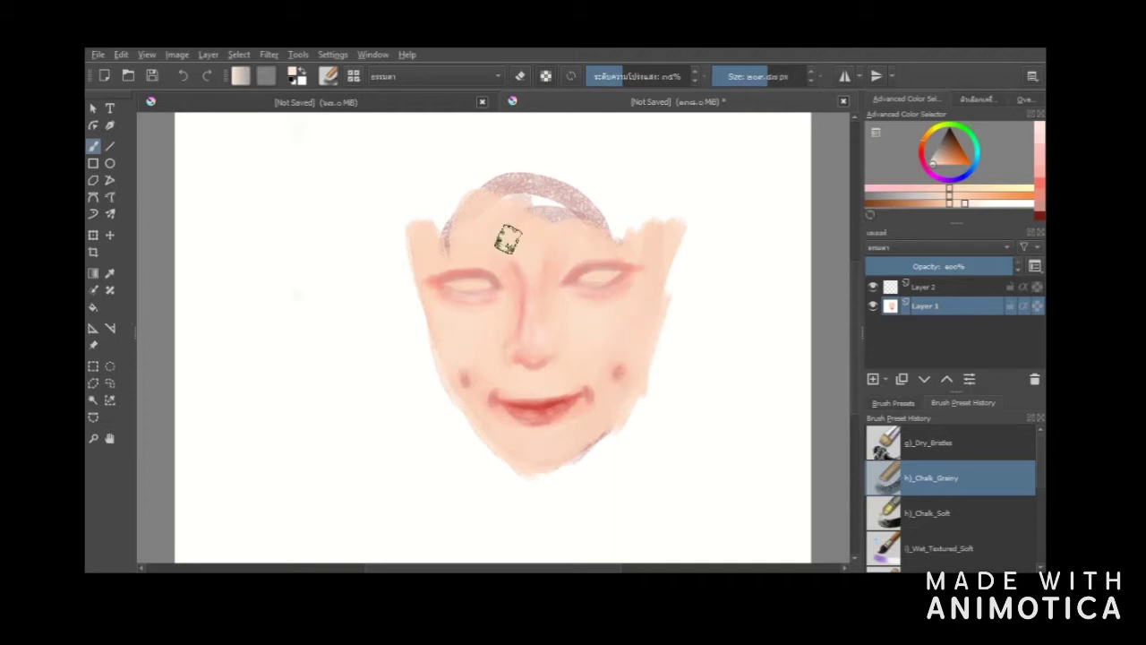
# - Continue blending the cheeks and glaze them with a soft pink blush
pyautogui.rightClick(617, 343)
pyautogui.rightClick(620, 358)
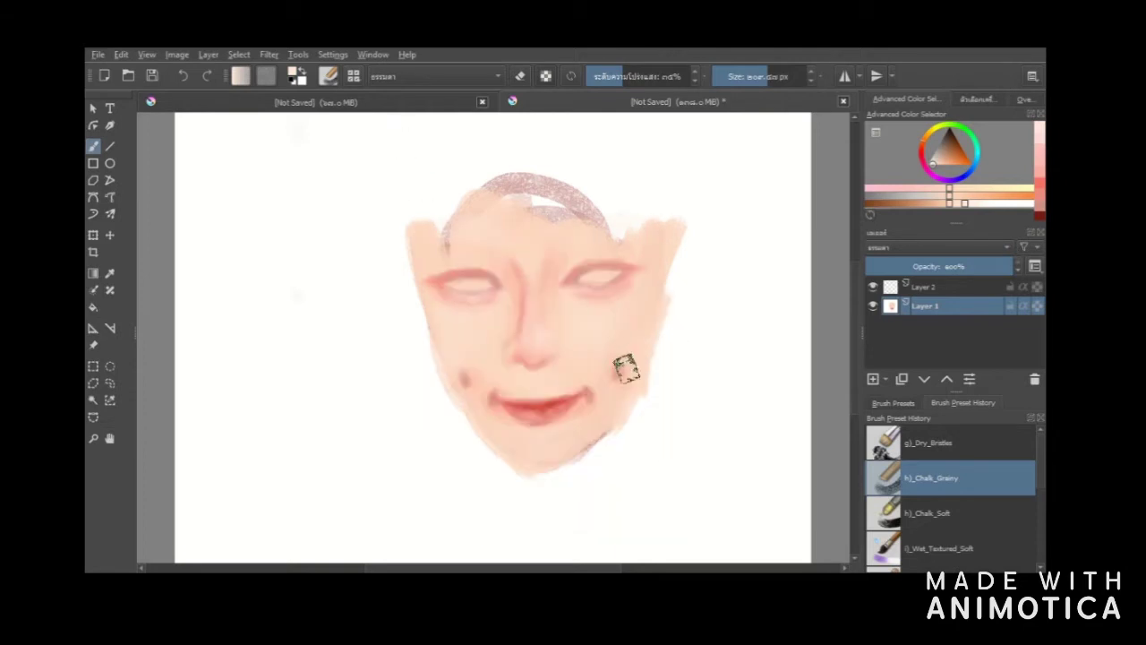
pyautogui.click(957, 206)
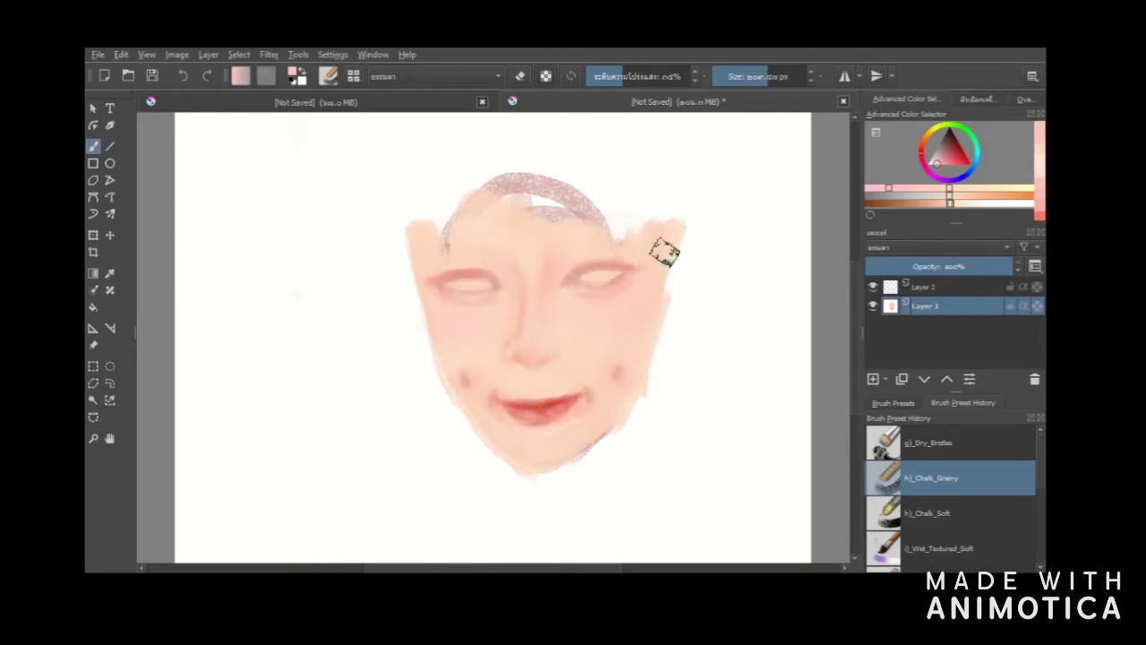
# - Pick a near-white colour, raise the opacity, shrink the brush and paint the whites of both eyes
pyautogui.click(650, 77)
pyautogui.click(752, 77)
pyautogui.click(1030, 204)
pyautogui.moveTo(592, 274)
pyautogui.mouseDown()
pyautogui.moveTo(602, 276)
pyautogui.moveTo(581, 278)
pyautogui.moveTo(616, 274)
pyautogui.mouseUp()
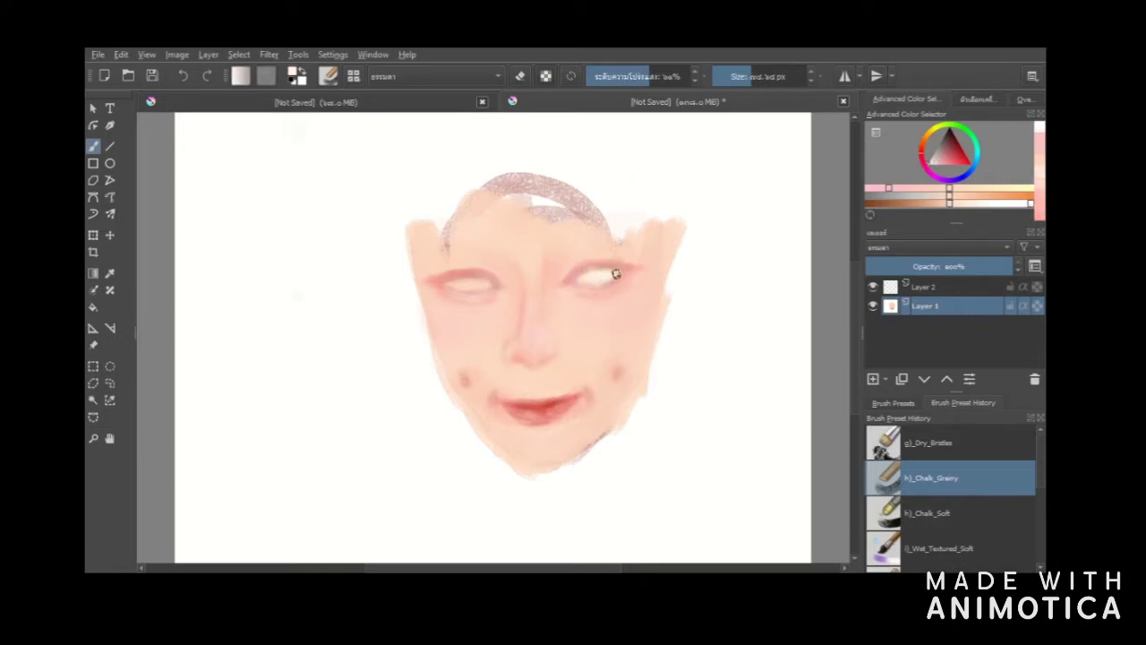
pyautogui.moveTo(447, 281)
pyautogui.mouseDown()
pyautogui.moveTo(489, 288)
pyautogui.moveTo(458, 283)
pyautogui.mouseUp()
pyautogui.click(731, 76)
pyautogui.click(658, 77)
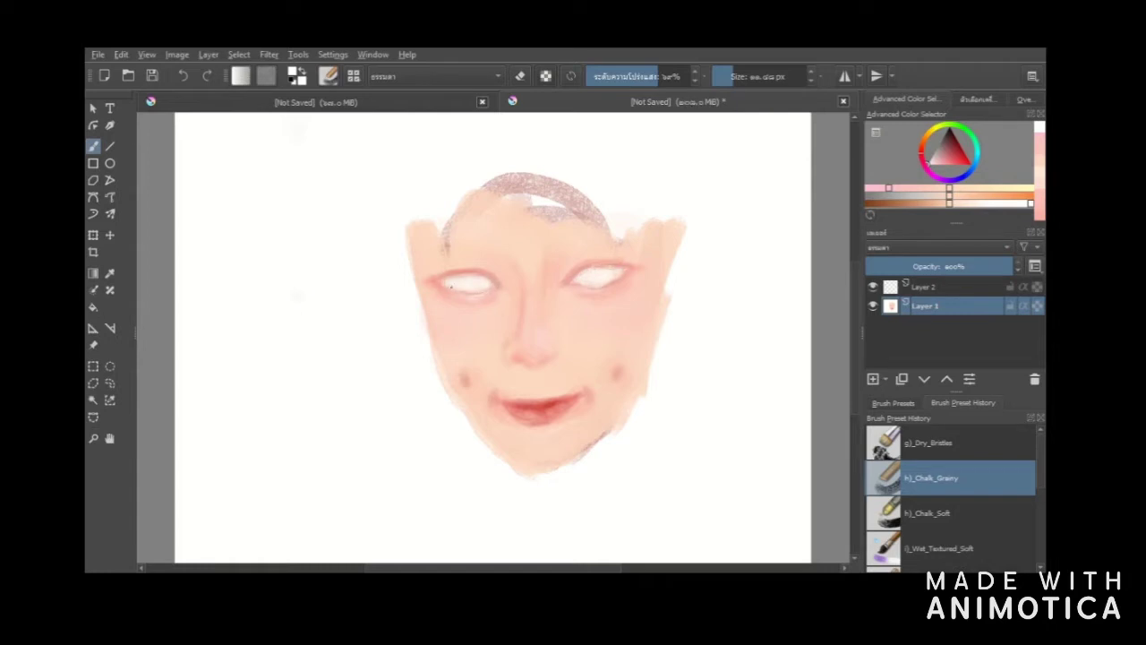
# - Choose a very dark navy colour, test it with a scribble beside the face and undo the scribble
pyautogui.click(963, 175)
pyautogui.moveTo(954, 151); pyautogui.dragTo(949, 133)
pyautogui.click(945, 204)
pyautogui.moveTo(729, 205); pyautogui.dragTo(748, 221)
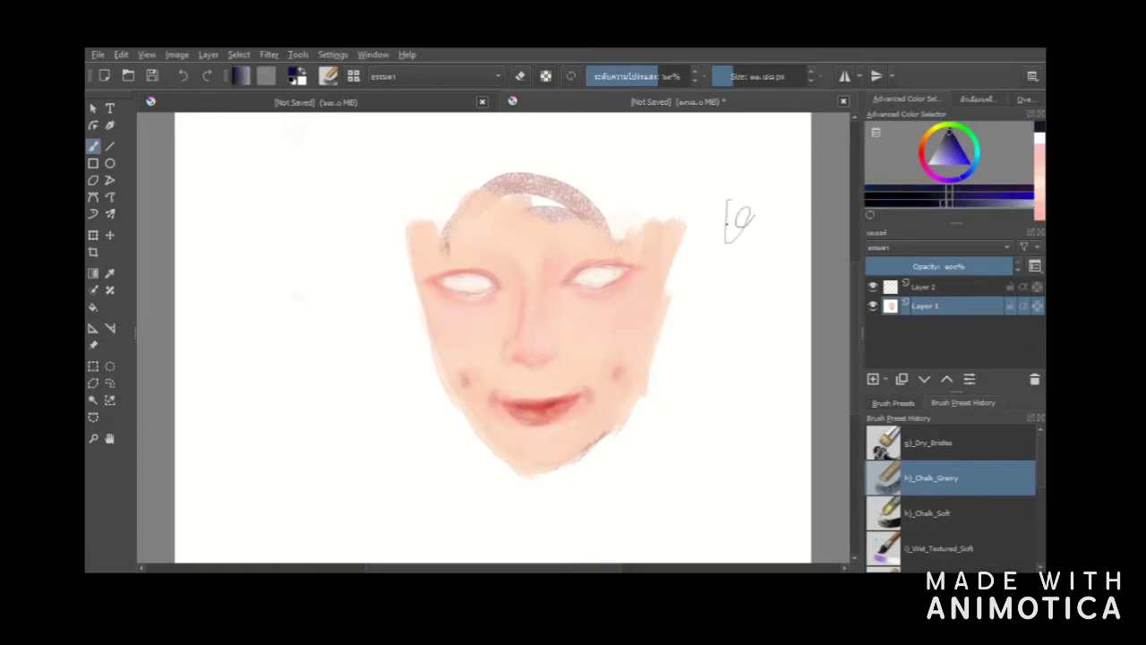
pyautogui.hotkey('ctrl', 'z')
# - Enlarge the brush and paint a translucent navy iris in each eye
pyautogui.click(770, 77)
pyautogui.click(751, 77)
pyautogui.moveTo(597, 266); pyautogui.dragTo(596, 283)
pyautogui.hotkey('ctrl', 'z')
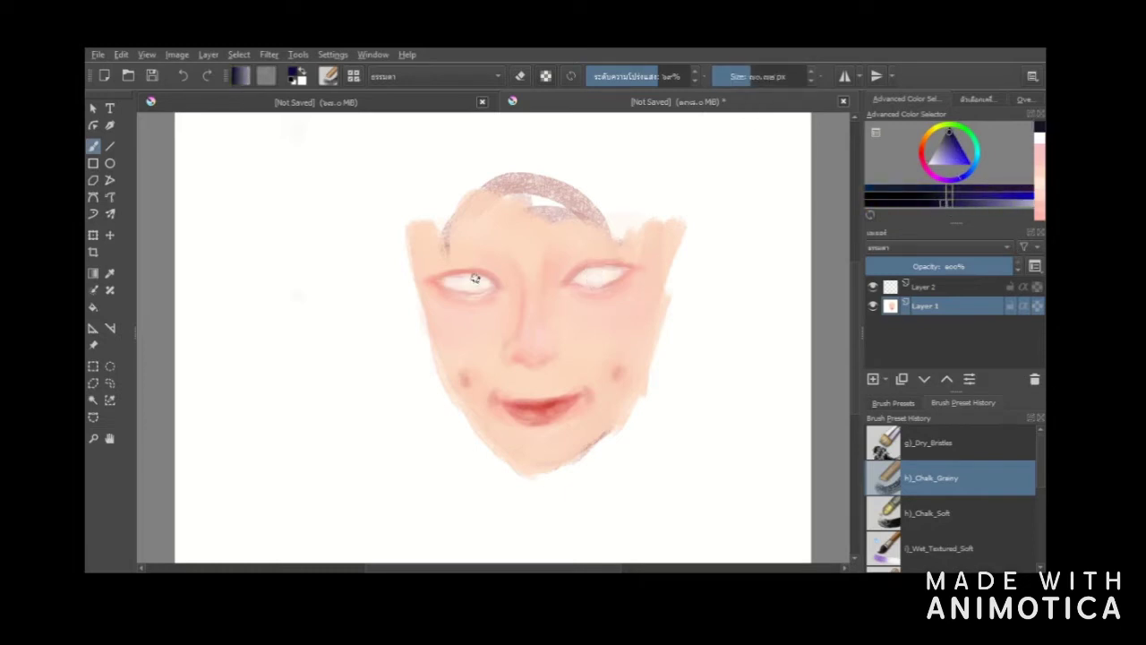
pyautogui.click(481, 283)
pyautogui.moveTo(472, 286); pyautogui.dragTo(476, 283)
pyautogui.moveTo(587, 274); pyautogui.dragTo(603, 273)
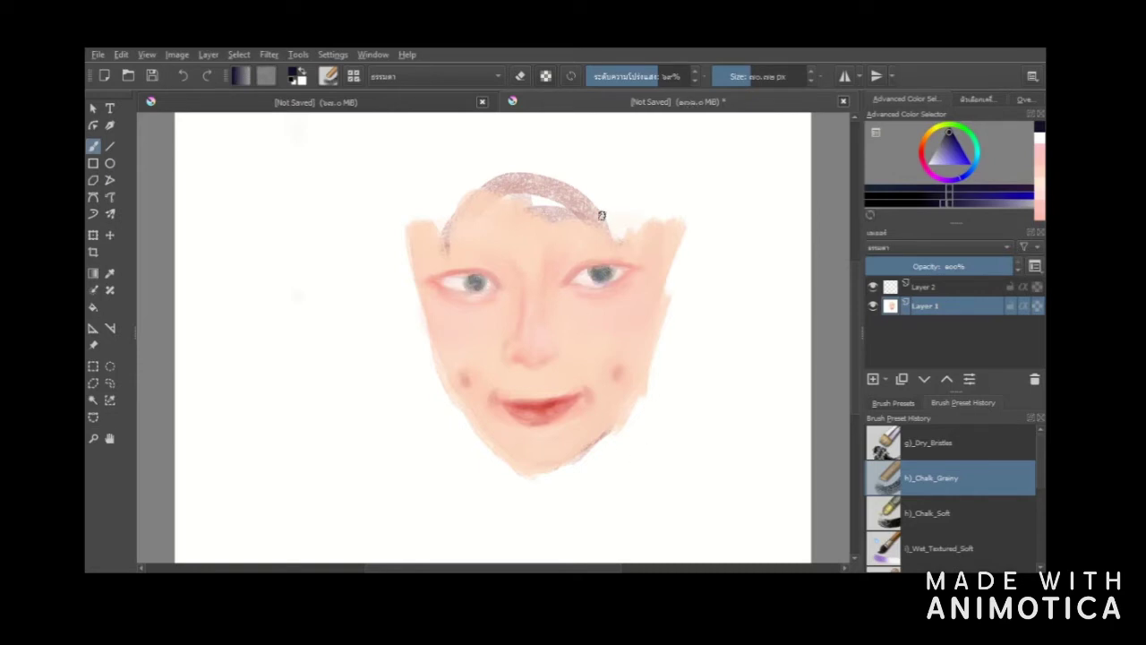
# - Zoom in on the eyes and fill both irises with solid dark navy using a more opaque brush
pyautogui.click(93, 438)
pyautogui.click(600, 244)
pyautogui.moveTo(853, 324); pyautogui.dragTo(853, 338)
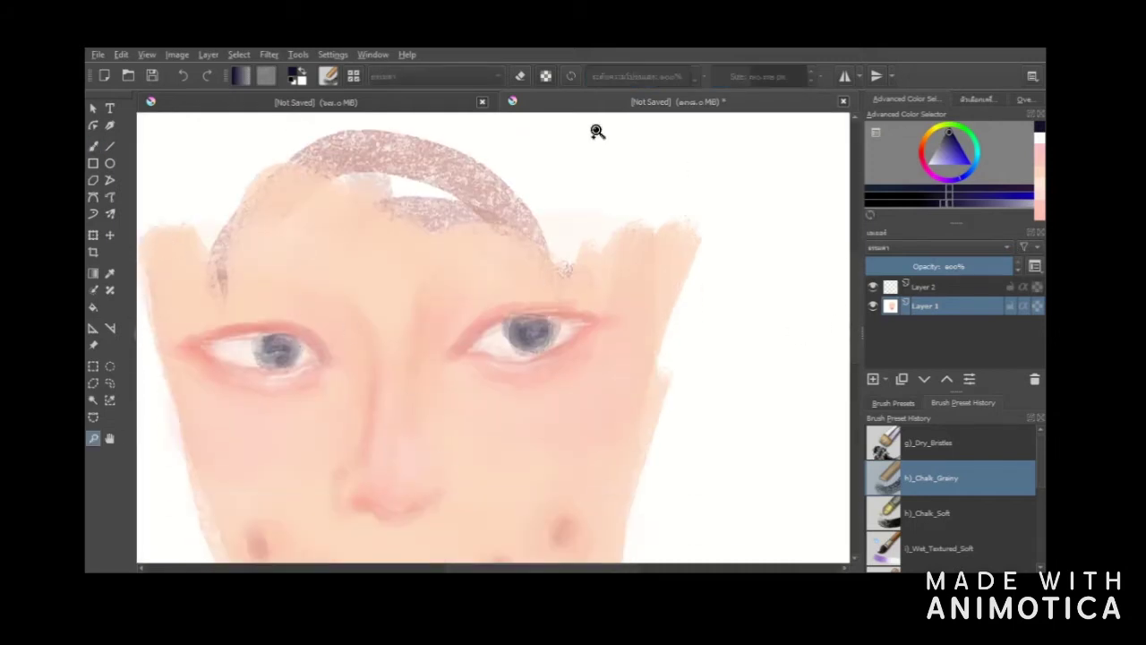
pyautogui.click(94, 146)
pyautogui.click(666, 76)
pyautogui.click(741, 76)
pyautogui.moveTo(521, 336)
pyautogui.mouseDown()
pyautogui.moveTo(510, 324)
pyautogui.moveTo(525, 347)
pyautogui.moveTo(541, 340)
pyautogui.moveTo(519, 324)
pyautogui.moveTo(541, 330)
pyautogui.moveTo(509, 320)
pyautogui.mouseUp()
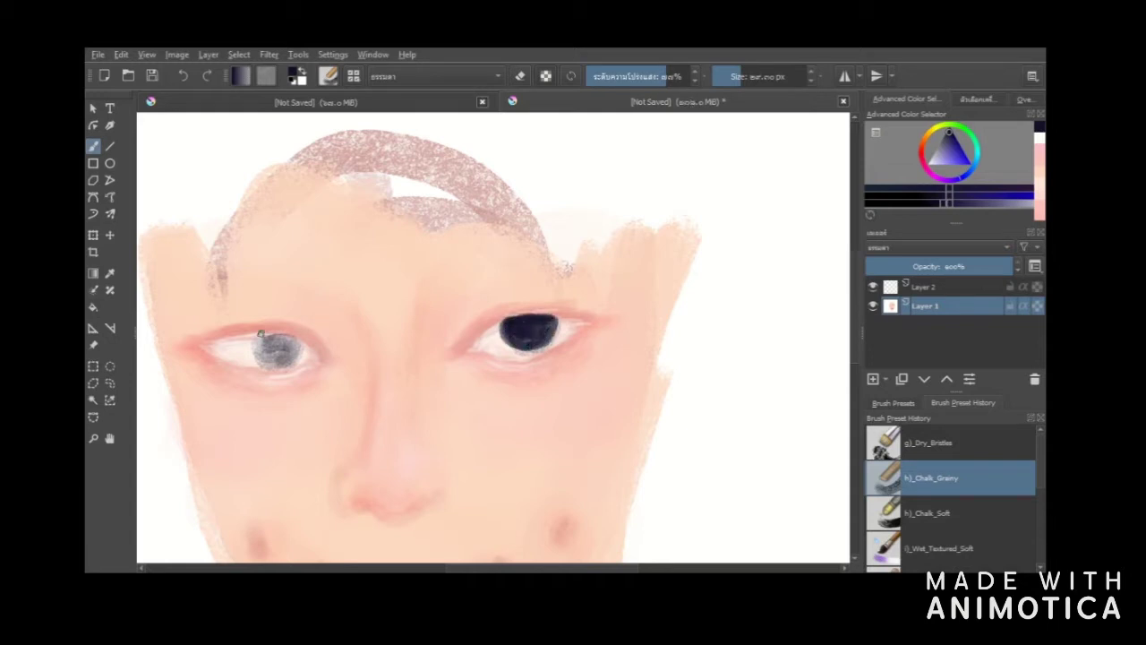
pyautogui.moveTo(269, 337)
pyautogui.mouseDown()
pyautogui.moveTo(255, 351)
pyautogui.moveTo(266, 363)
pyautogui.moveTo(297, 353)
pyautogui.moveTo(260, 336)
pyautogui.moveTo(263, 351)
pyautogui.mouseUp()
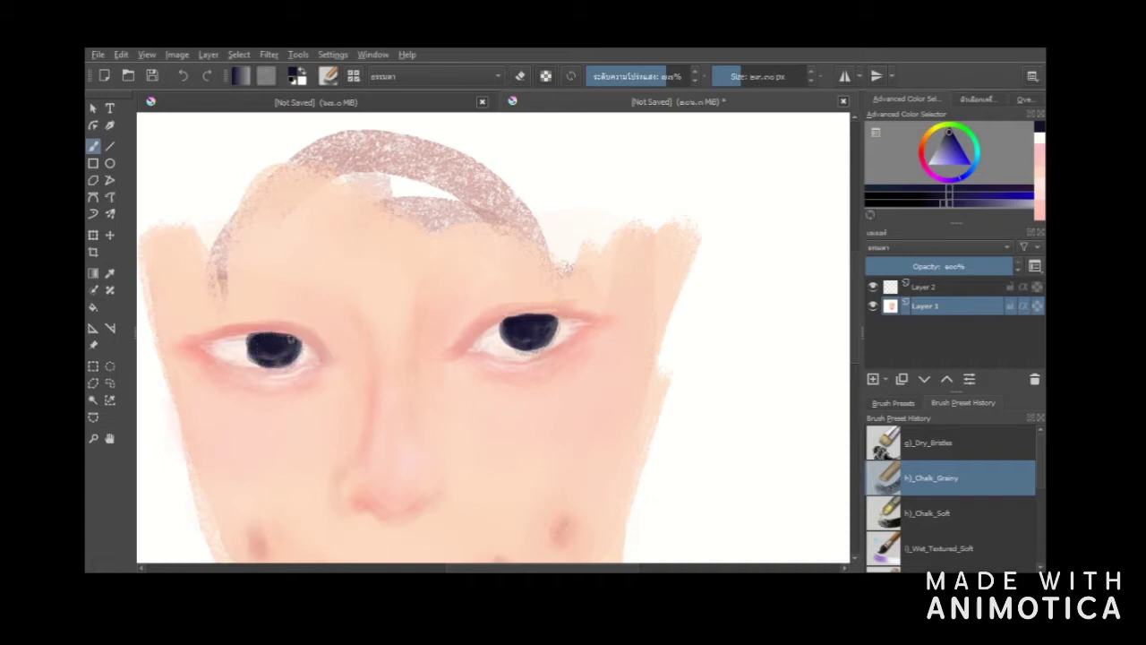
# - Pick a muted dark red, shrink the brush and try shading the outer corner of the right-hand eye
pyautogui.keyDown('ctrl'); pyautogui.click(539, 478); pyautogui.keyUp('ctrl')
pyautogui.click(948, 151)
pyautogui.click(725, 76)
pyautogui.click(733, 77)
pyautogui.click(739, 77)
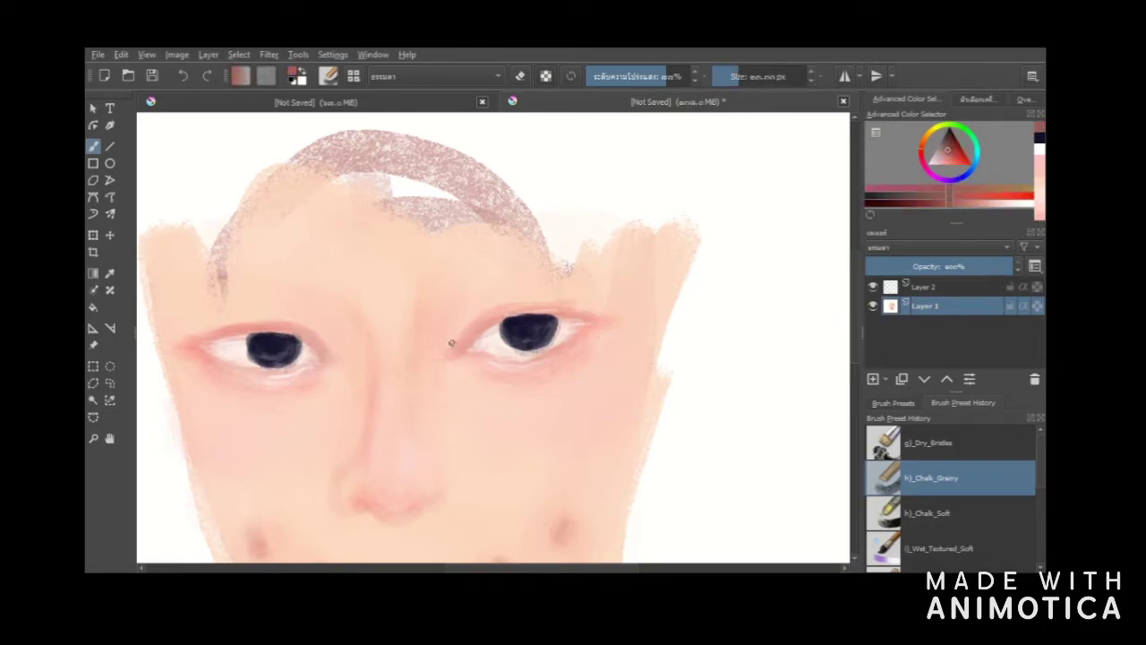
pyautogui.moveTo(576, 334); pyautogui.dragTo(583, 329)
pyautogui.hotkey('ctrl', 'z')
pyautogui.hotkey('ctrl', 'z')
# - Lower the brush opacity and shade the lower lids of both eyes and the right-hand eye's outer and inner corners
pyautogui.click(642, 77)
pyautogui.click(742, 76)
pyautogui.moveTo(580, 329); pyautogui.dragTo(548, 351)
pyautogui.hotkey('ctrl', 'z')
pyautogui.moveTo(509, 369); pyautogui.dragTo(548, 376)
pyautogui.moveTo(582, 323); pyautogui.dragTo(580, 330)
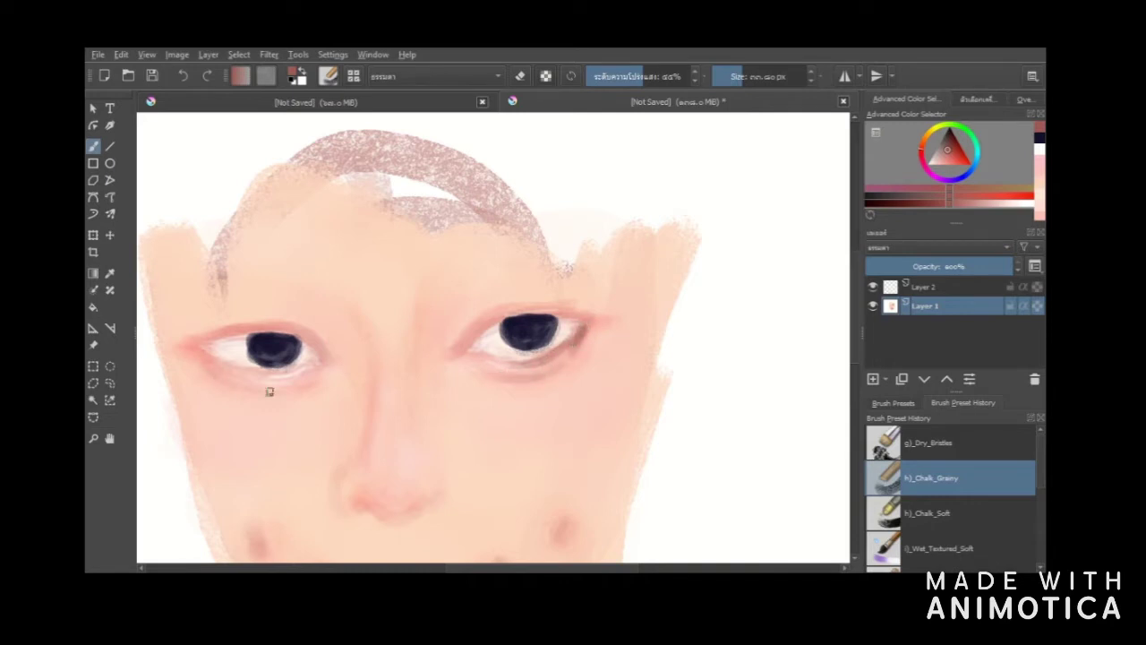
pyautogui.moveTo(215, 355)
pyautogui.mouseDown()
pyautogui.moveTo(240, 368)
pyautogui.moveTo(267, 326)
pyautogui.moveTo(313, 352)
pyautogui.mouseUp()
pyautogui.moveTo(462, 351); pyautogui.dragTo(504, 315)
# - Use a smaller brush, raising opacity to 100%, to define the right-hand eye's inner corner and extended upper lid line
pyautogui.click(729, 77)
pyautogui.click(652, 77)
pyautogui.press(']')
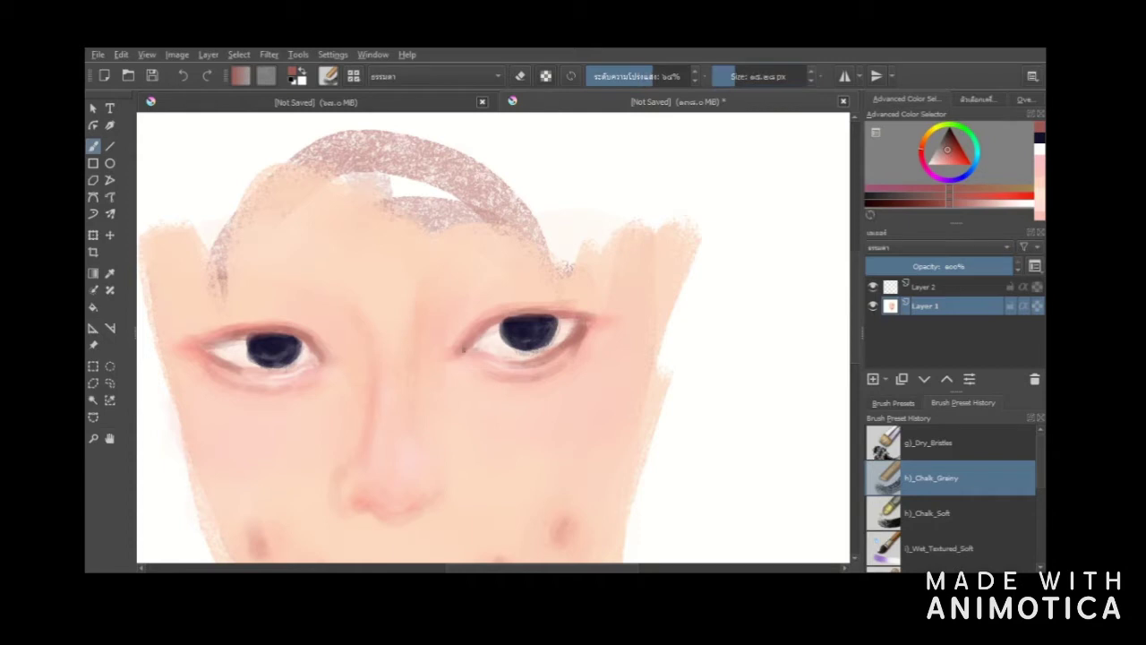
pyautogui.press('i')
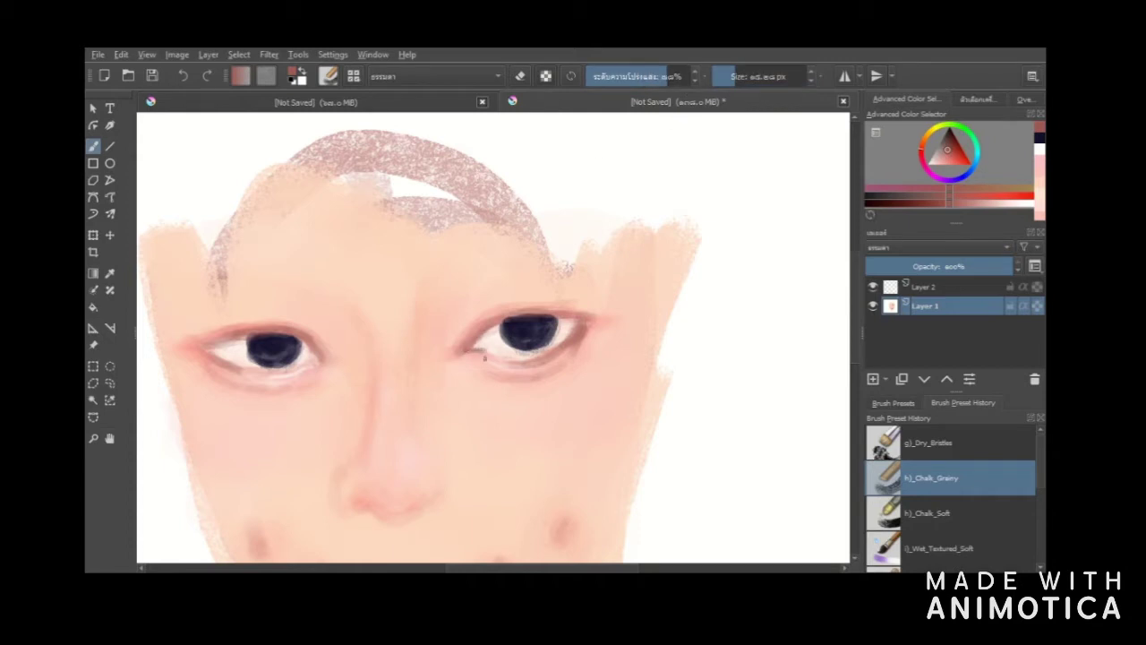
pyautogui.press('i')
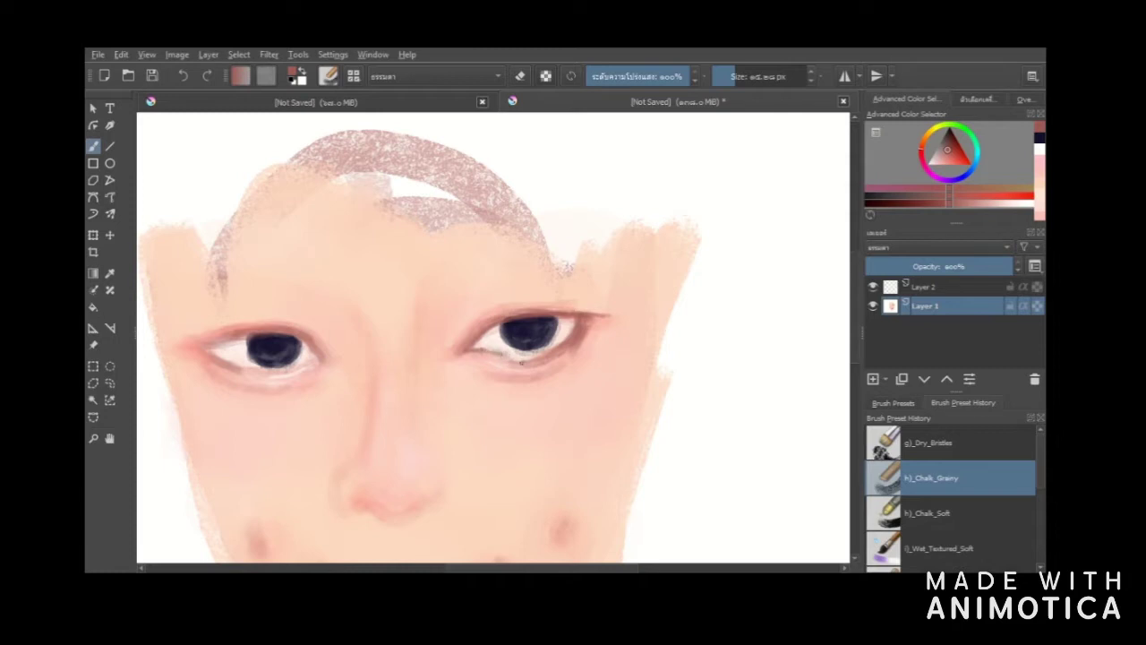
# - Lighten the right-hand eye's lower lid with light pink, and darken the upper lash lines of both eyes with dark navy at reduced opacity
pyautogui.click(1023, 193)
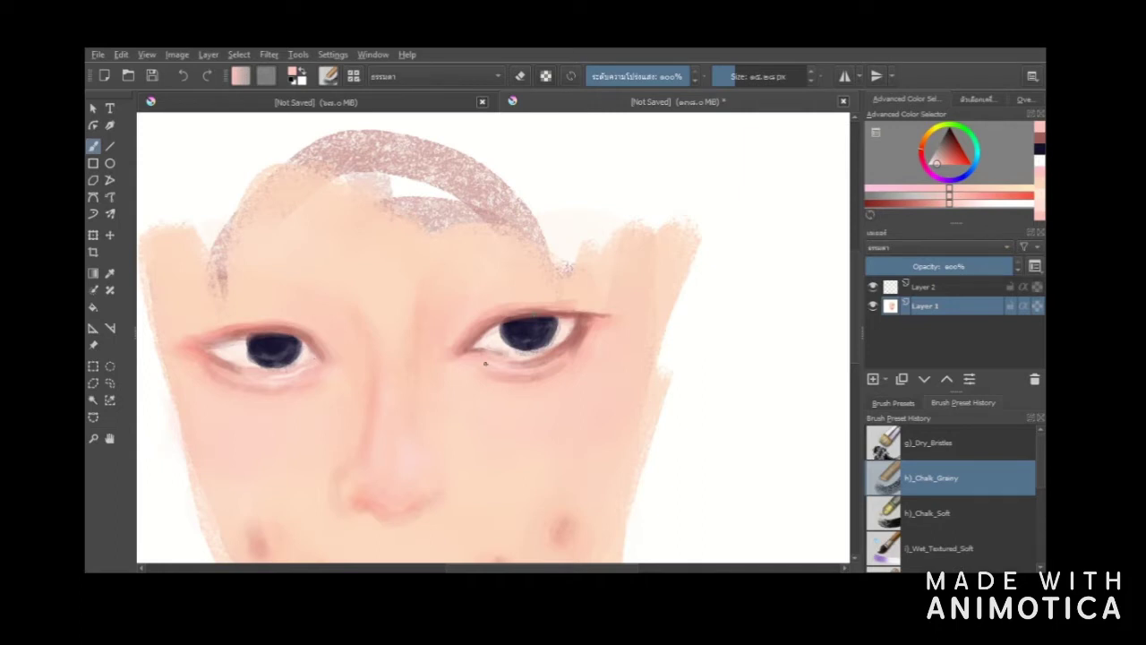
pyautogui.moveTo(495, 353); pyautogui.dragTo(474, 346)
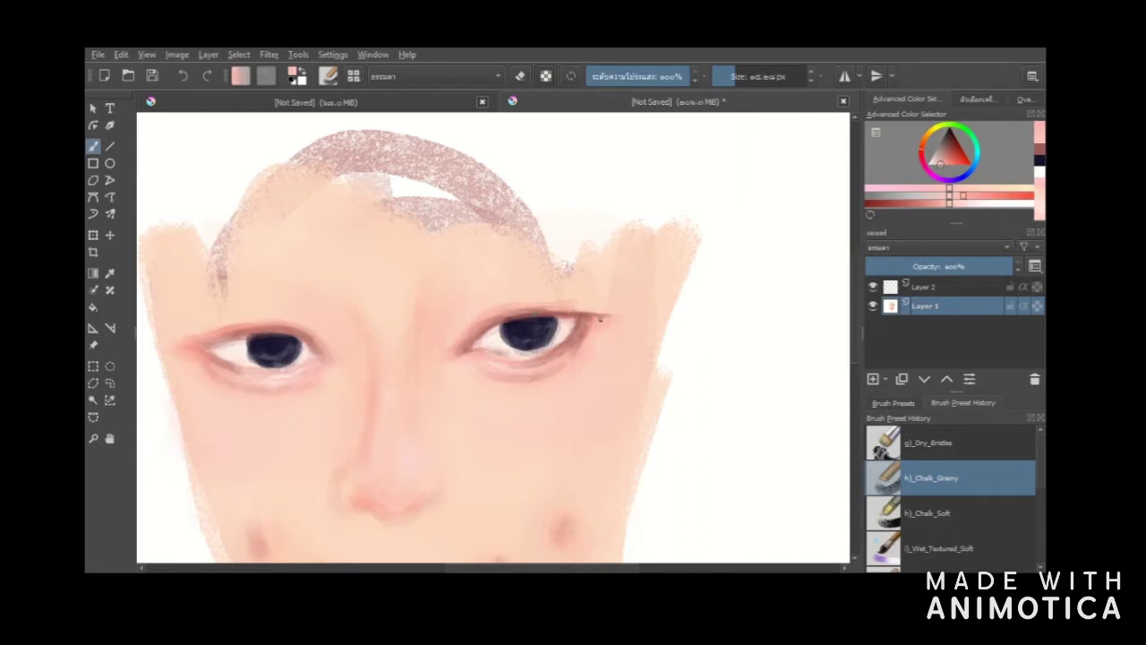
pyautogui.click(1039, 162)
pyautogui.moveTo(485, 334); pyautogui.dragTo(459, 358)
pyautogui.hotkey('ctrl', 'z')
pyautogui.moveTo(673, 81)
pyautogui.mouseDown()
pyautogui.moveTo(670, 93)
pyautogui.moveTo(656, 88)
pyautogui.mouseUp()
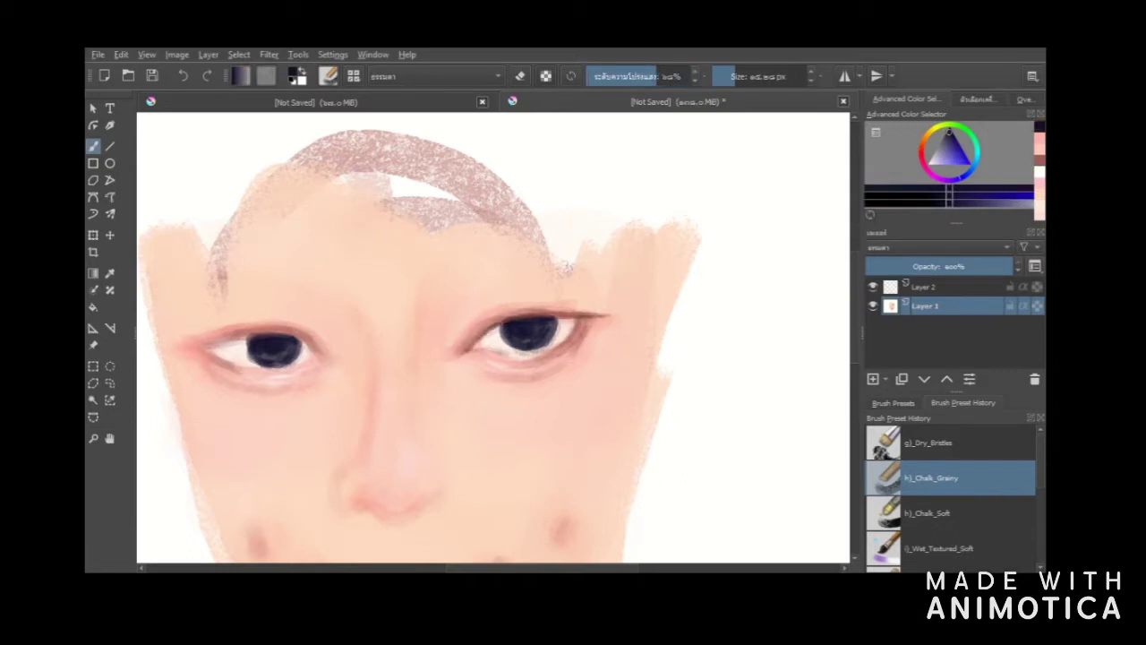
pyautogui.moveTo(224, 342); pyautogui.dragTo(258, 335)
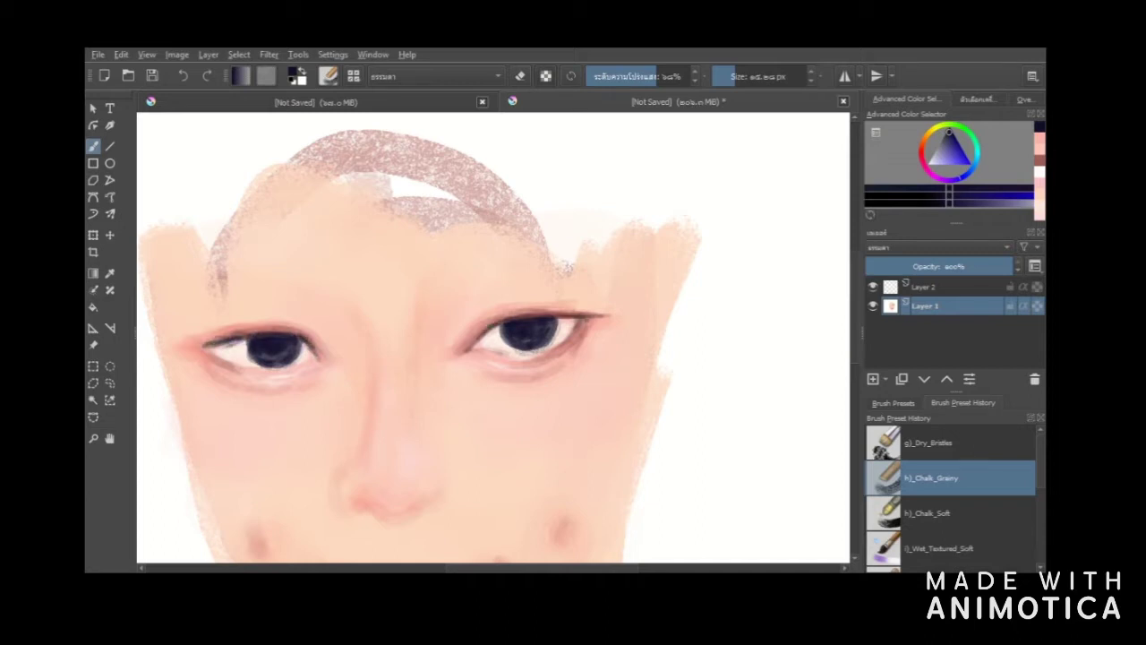
# - Cover the rough hairline strokes and fill the forehead with peach skin colour using a much larger brush
pyautogui.click(1033, 177)
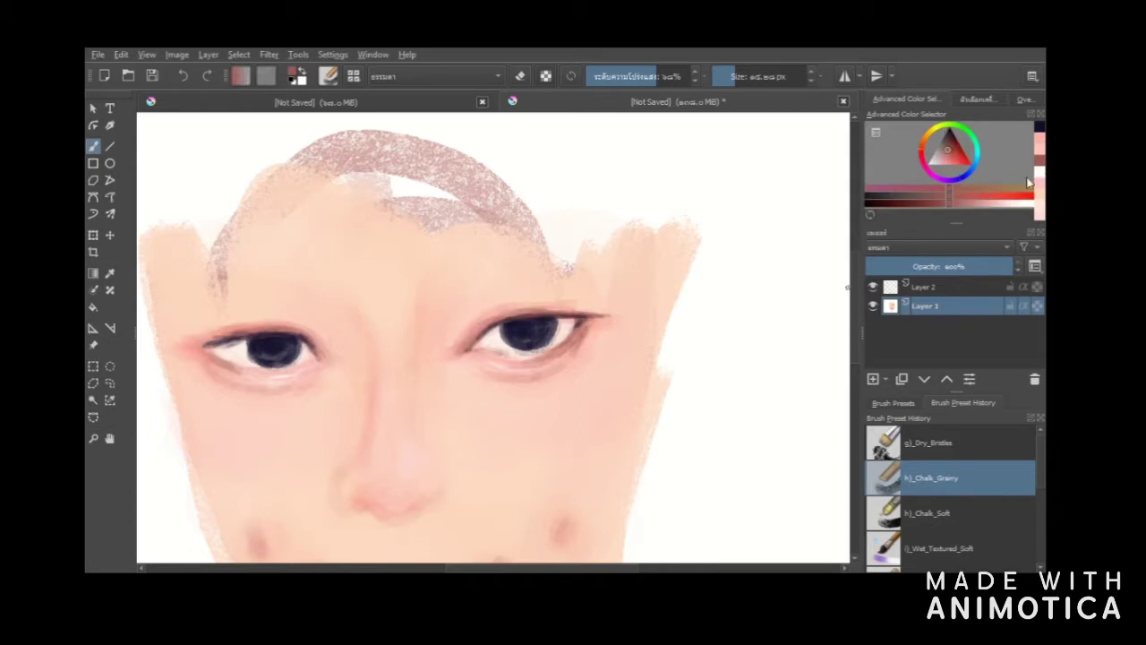
pyautogui.click(1035, 217)
pyautogui.moveTo(627, 179)
pyautogui.mouseDown()
pyautogui.moveTo(562, 197)
pyautogui.moveTo(183, 193)
pyautogui.mouseUp()
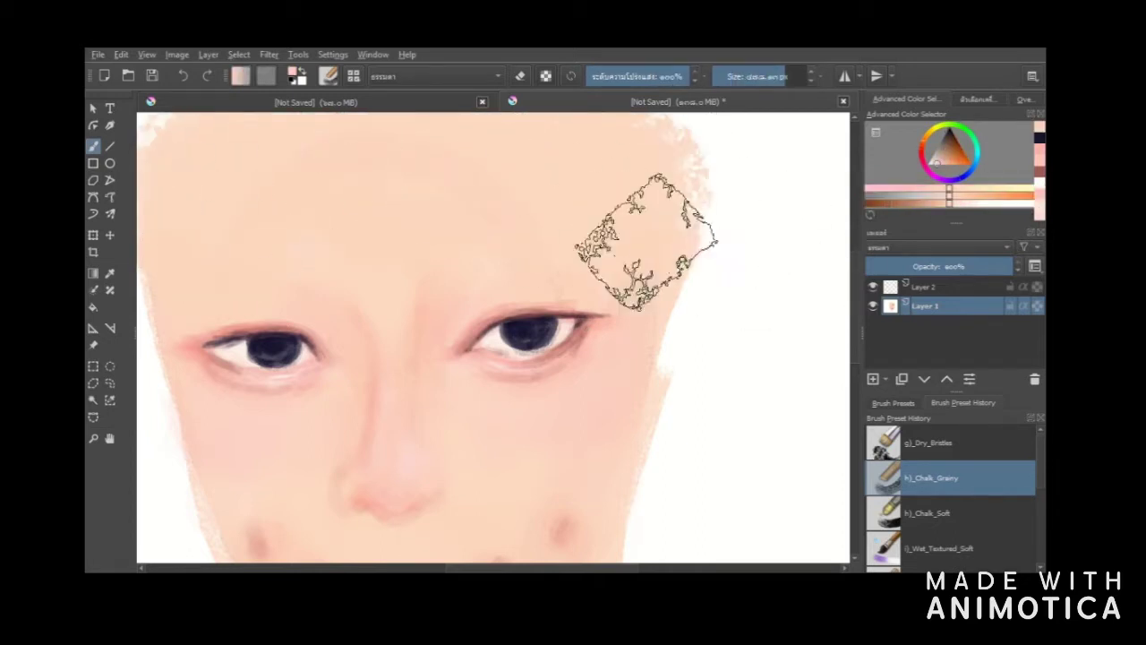
# - Try blocking in the right-hand eyebrow on Layer 1 in muted dark red with a large chalk brush and a smaller one
pyautogui.click(1039, 172)
pyautogui.click(898, 287)
pyautogui.click(873, 306)
pyautogui.click(873, 306)
pyautogui.click(915, 308)
pyautogui.moveTo(468, 235); pyautogui.dragTo(602, 247)
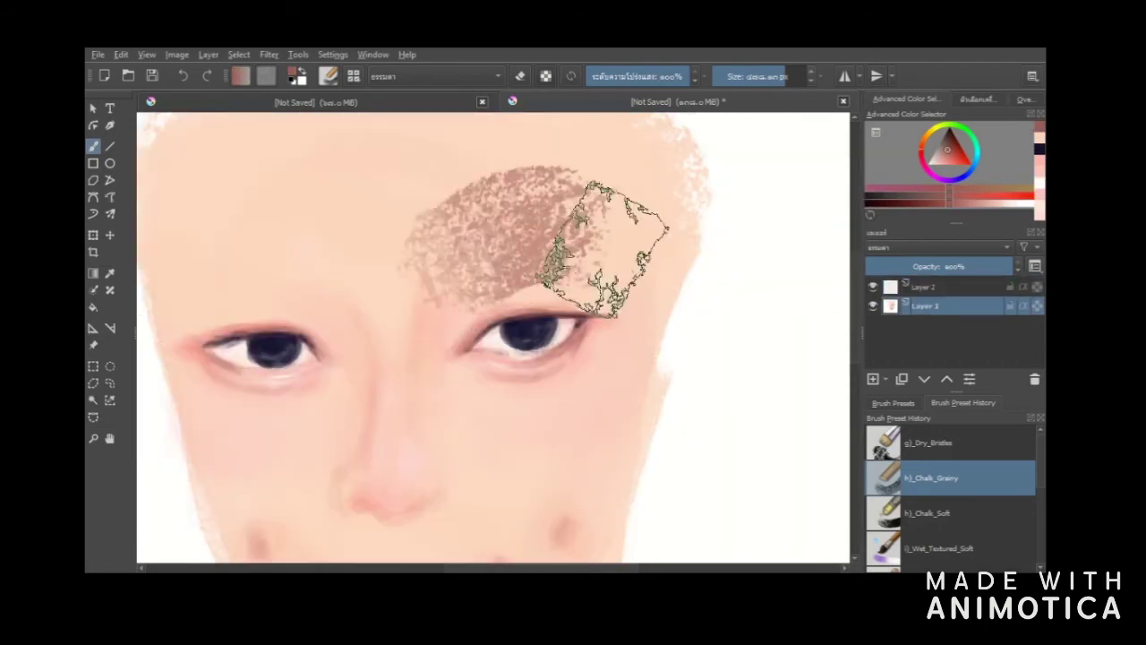
pyautogui.hotkey('ctrl', 'z')
pyautogui.click(746, 77)
pyautogui.moveTo(426, 266); pyautogui.dragTo(528, 231)
pyautogui.hotkey('ctrl', 'z')
# - Paint the right-hand eyebrow in muted dark red at lower opacity and tint it with light pink
pyautogui.click(653, 77)
pyautogui.click(640, 77)
pyautogui.moveTo(455, 256)
pyautogui.mouseDown()
pyautogui.moveTo(485, 232)
pyautogui.moveTo(540, 238)
pyautogui.moveTo(489, 248)
pyautogui.moveTo(633, 234)
pyautogui.moveTo(557, 250)
pyautogui.moveTo(591, 233)
pyautogui.moveTo(599, 245)
pyautogui.moveTo(516, 234)
pyautogui.moveTo(440, 271)
pyautogui.moveTo(548, 231)
pyautogui.moveTo(437, 267)
pyautogui.mouseUp()
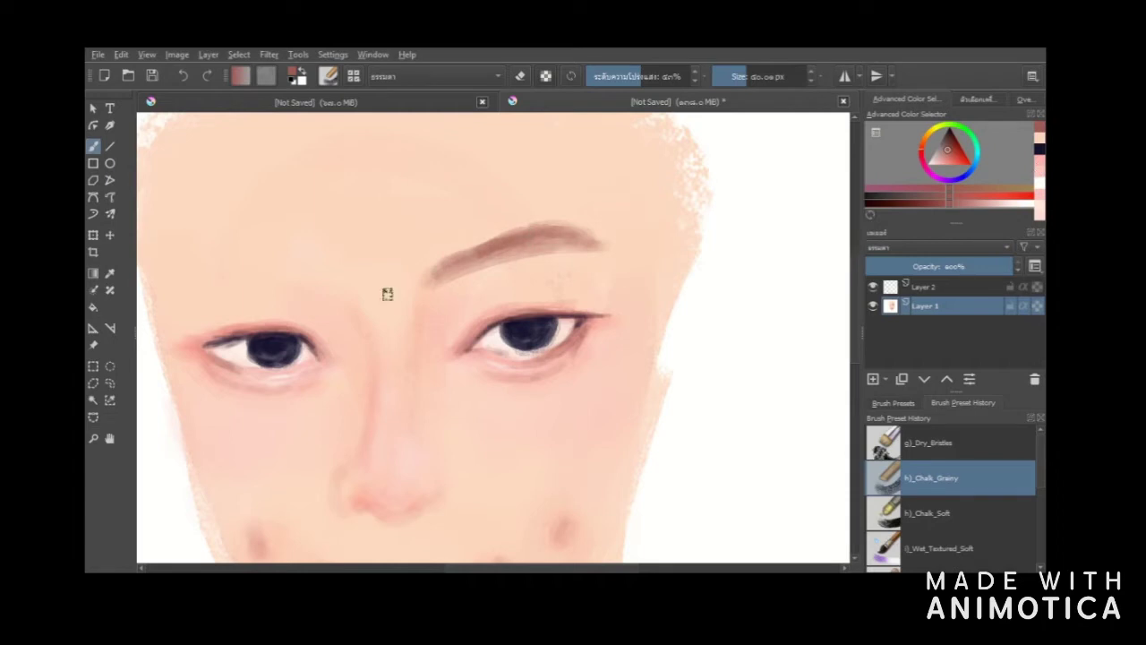
pyautogui.click(1039, 161)
pyautogui.moveTo(431, 302)
pyautogui.mouseDown()
pyautogui.moveTo(462, 265)
pyautogui.moveTo(547, 245)
pyautogui.moveTo(564, 253)
pyautogui.moveTo(466, 258)
pyautogui.moveTo(546, 230)
pyautogui.moveTo(467, 260)
pyautogui.mouseUp()
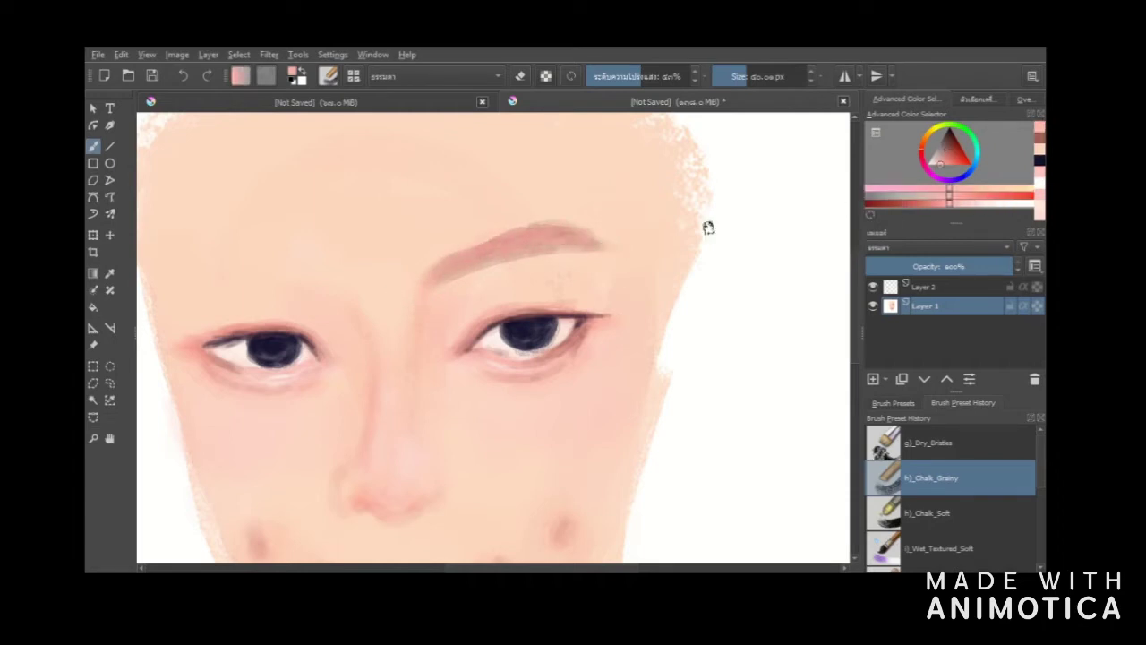
# - Lay in the left-hand eyebrow in light pink and deepen both eyebrows with muted dark red
pyautogui.moveTo(181, 283)
pyautogui.mouseDown()
pyautogui.moveTo(259, 266)
pyautogui.moveTo(171, 280)
pyautogui.mouseUp()
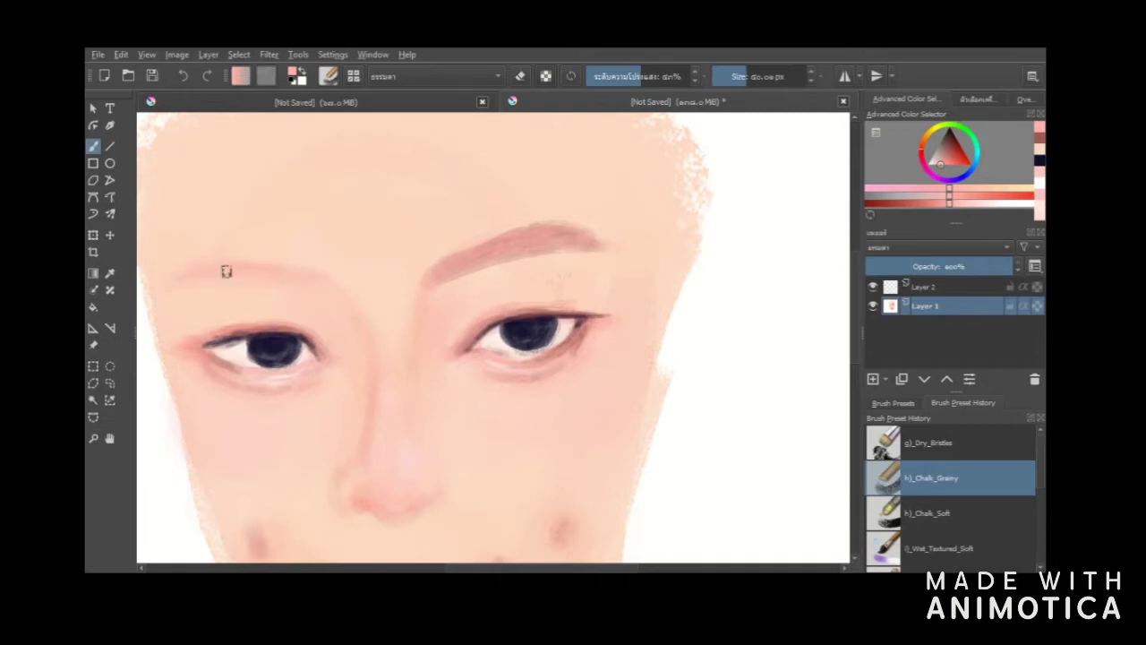
pyautogui.click(1040, 138)
pyautogui.moveTo(436, 280)
pyautogui.mouseDown()
pyautogui.moveTo(553, 236)
pyautogui.moveTo(468, 262)
pyautogui.moveTo(589, 250)
pyautogui.moveTo(479, 251)
pyautogui.moveTo(579, 238)
pyautogui.mouseUp()
pyautogui.moveTo(243, 261)
pyautogui.mouseDown()
pyautogui.moveTo(178, 277)
pyautogui.moveTo(214, 268)
pyautogui.moveTo(323, 281)
pyautogui.moveTo(306, 270)
pyautogui.moveTo(336, 283)
pyautogui.moveTo(248, 262)
pyautogui.mouseUp()
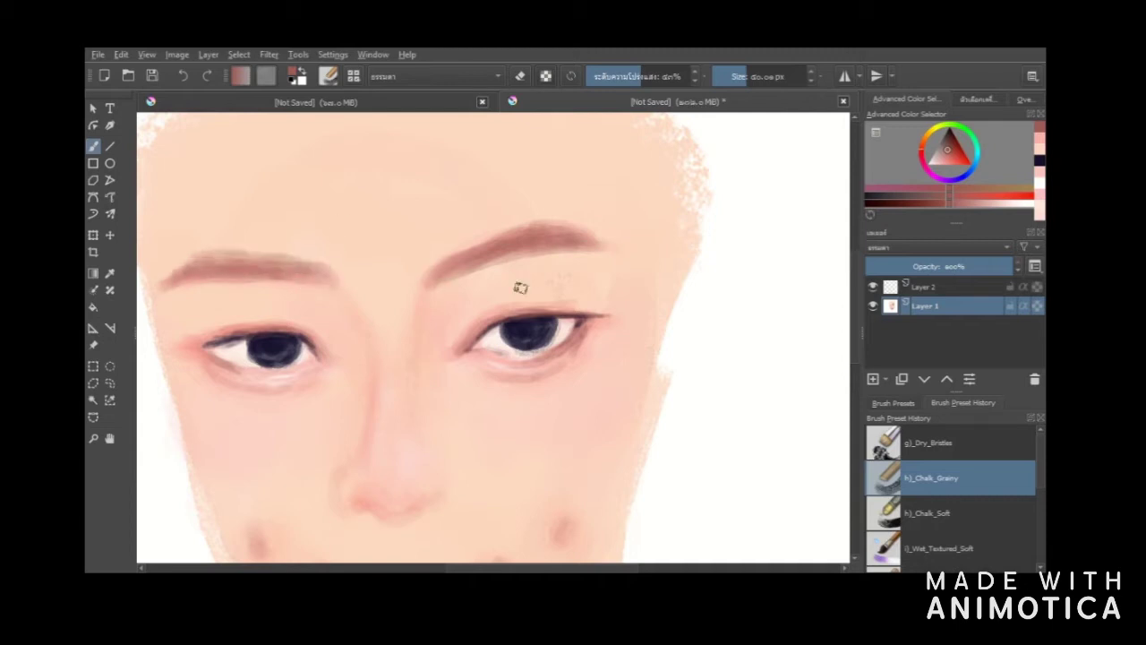
# - Shrink the brush and add finer dark red strokes along the lower edges and bodies of both eyebrows
pyautogui.click(736, 77)
pyautogui.moveTo(486, 258)
pyautogui.mouseDown()
pyautogui.moveTo(549, 242)
pyautogui.moveTo(528, 252)
pyautogui.mouseUp()
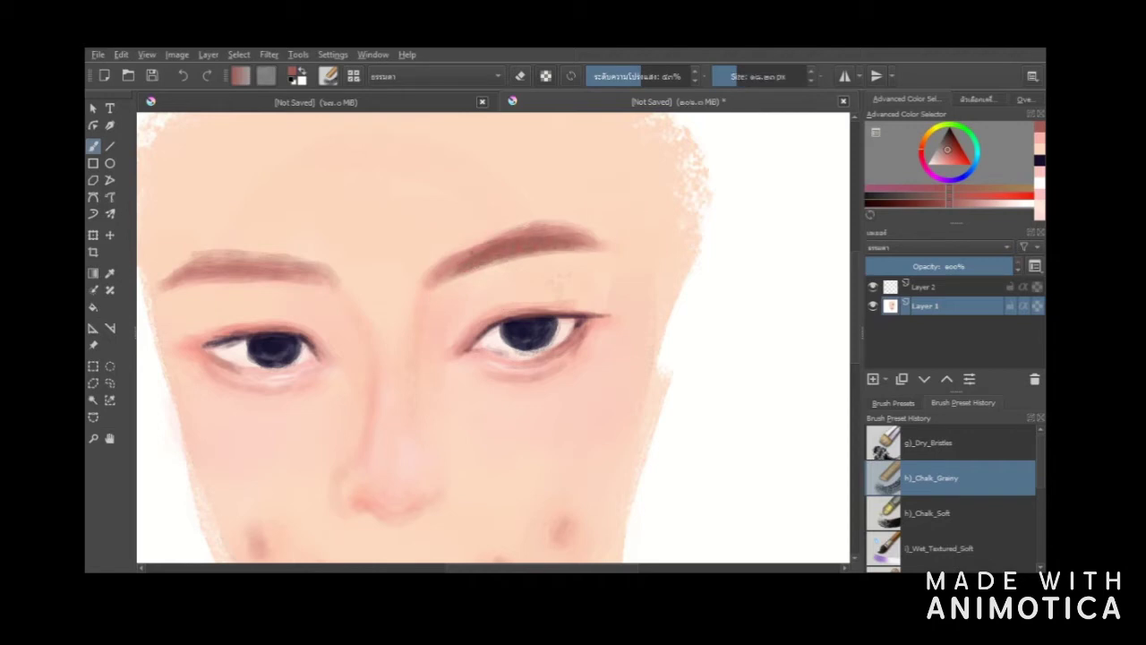
pyautogui.moveTo(262, 265); pyautogui.dragTo(313, 276)
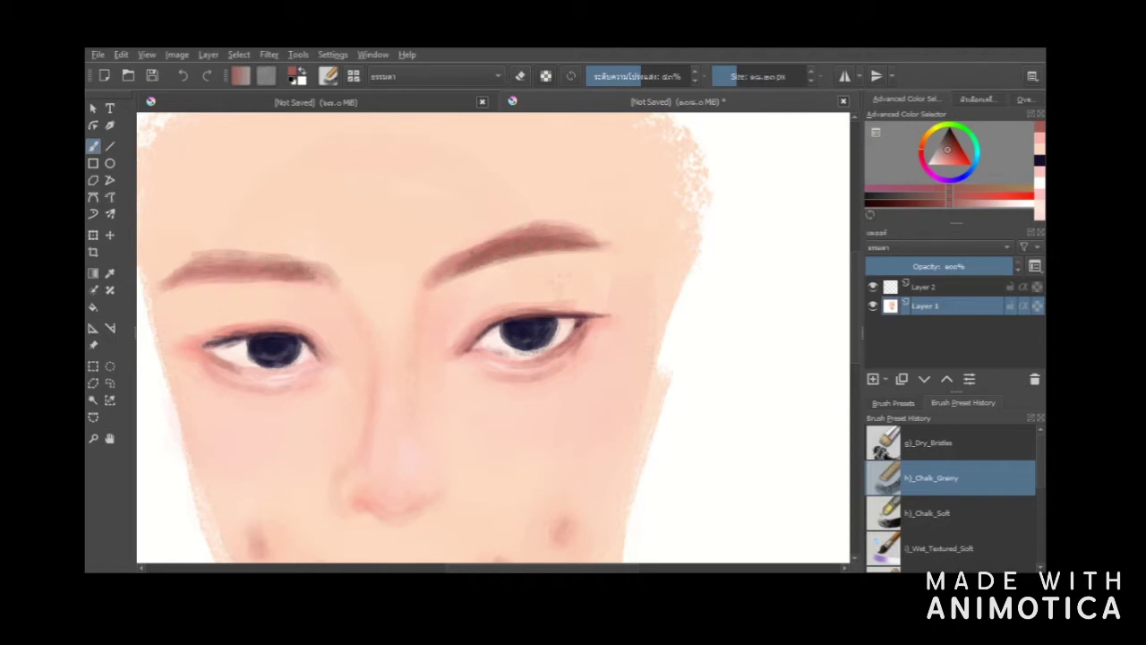
pyautogui.moveTo(192, 271); pyautogui.dragTo(322, 260)
# - Shade the inner ends of both eyebrows with a lighter muted red, using a larger brush at lower opacity
pyautogui.click(970, 204)
pyautogui.click(751, 77)
pyautogui.click(622, 77)
pyautogui.moveTo(456, 263); pyautogui.dragTo(434, 276)
pyautogui.moveTo(335, 281); pyautogui.dragTo(307, 263)
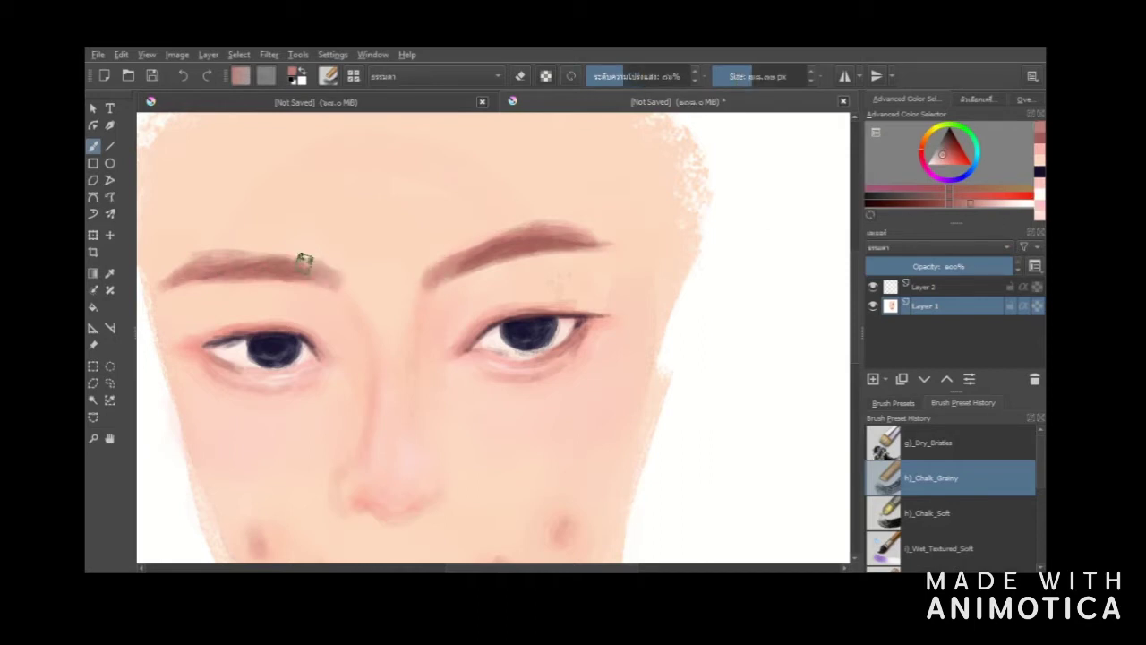
# - Zoom out to the whole canvas and examine how the eyebrows sit on the complete face
pyautogui.click(93, 438)
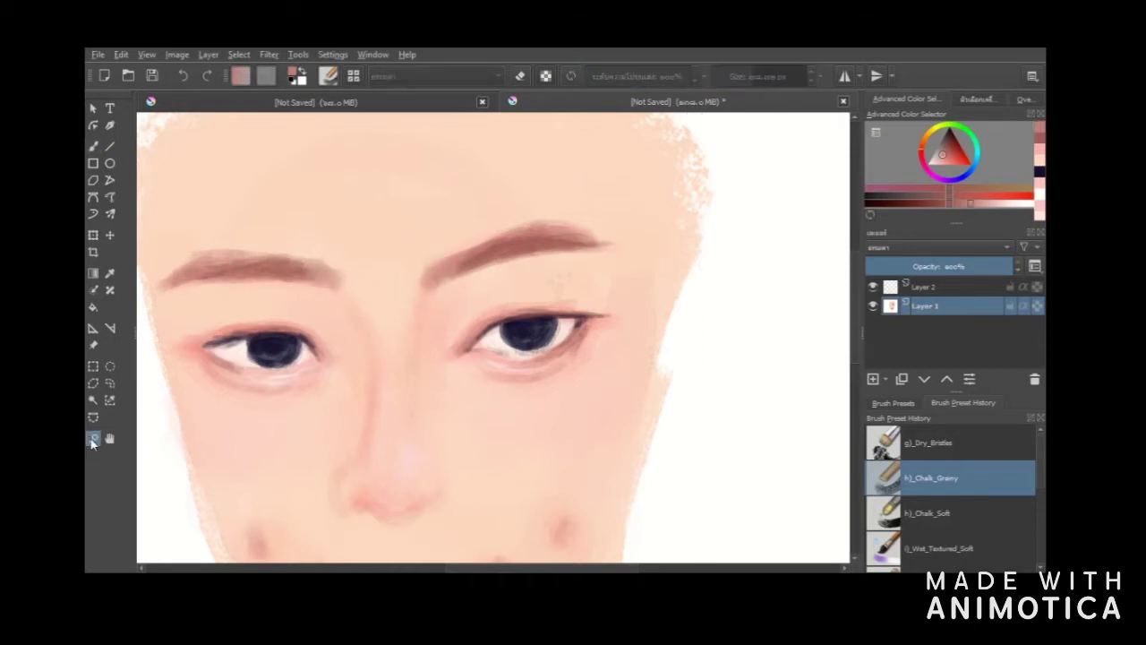
pyautogui.moveTo(229, 503); pyautogui.dragTo(345, 559)
pyautogui.hotkey('ctrl', '-')
pyautogui.hotkey('ctrl', '-')
pyautogui.hotkey('ctrl', '-')
pyautogui.hotkey('ctrl', '-')
pyautogui.hotkey('ctrl', '-')
pyautogui.hotkey('ctrl', '-')
pyautogui.hotkey('ctrl', '-')
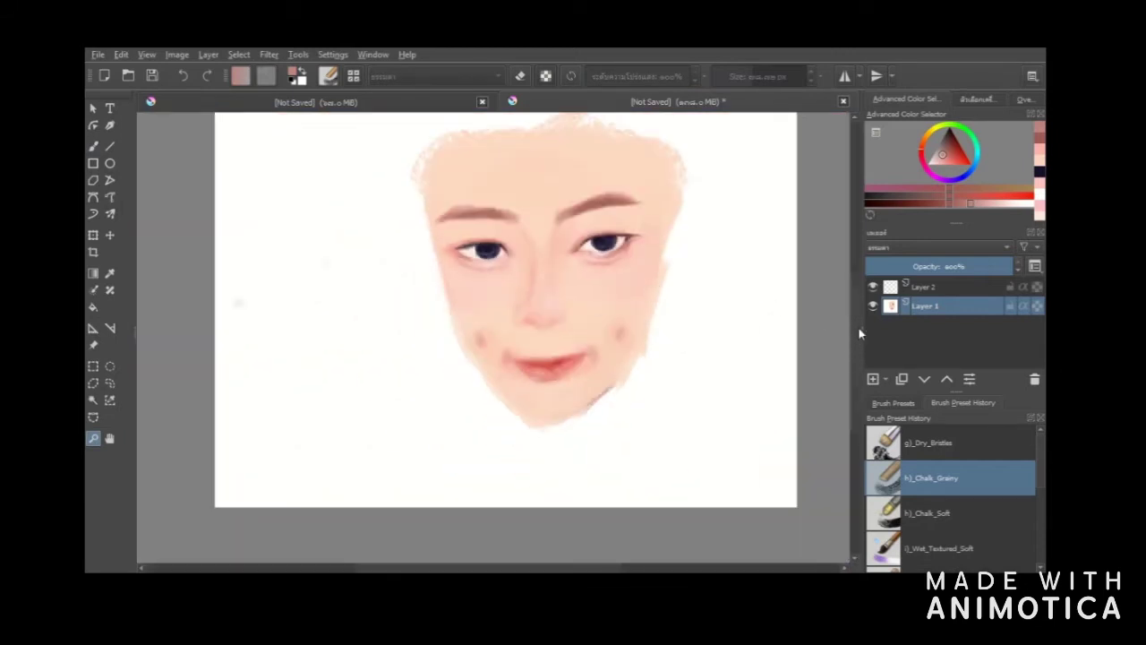
pyautogui.moveTo(857, 328); pyautogui.dragTo(857, 313)
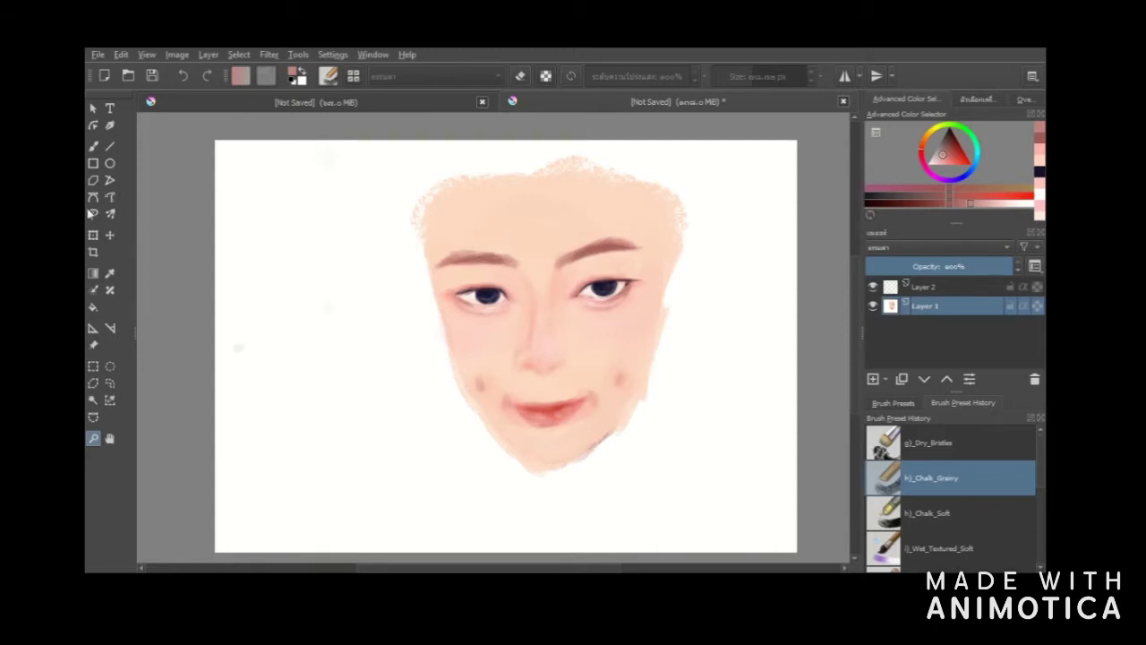
# - Try isolating the right-hand eyebrow with rectangular selections
pyautogui.click(95, 163)
pyautogui.click(98, 366)
pyautogui.moveTo(541, 230); pyautogui.dragTo(655, 266)
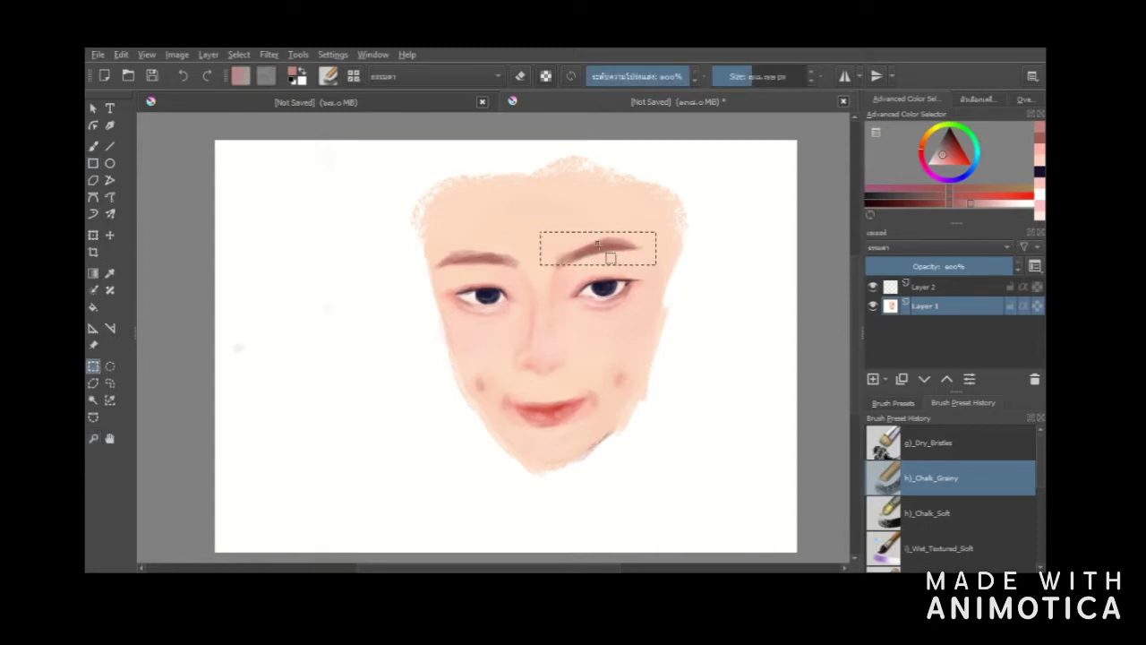
pyautogui.moveTo(542, 224); pyautogui.dragTo(651, 267)
pyautogui.click(617, 242)
pyautogui.moveTo(547, 231); pyautogui.dragTo(641, 270)
pyautogui.click(688, 282)
pyautogui.moveTo(544, 212); pyautogui.dragTo(650, 252)
pyautogui.click(659, 267)
# - Paint over both eyebrows with peach skin colour at 100% brush opacity
pyautogui.click(93, 146)
pyautogui.rightClick(495, 262)
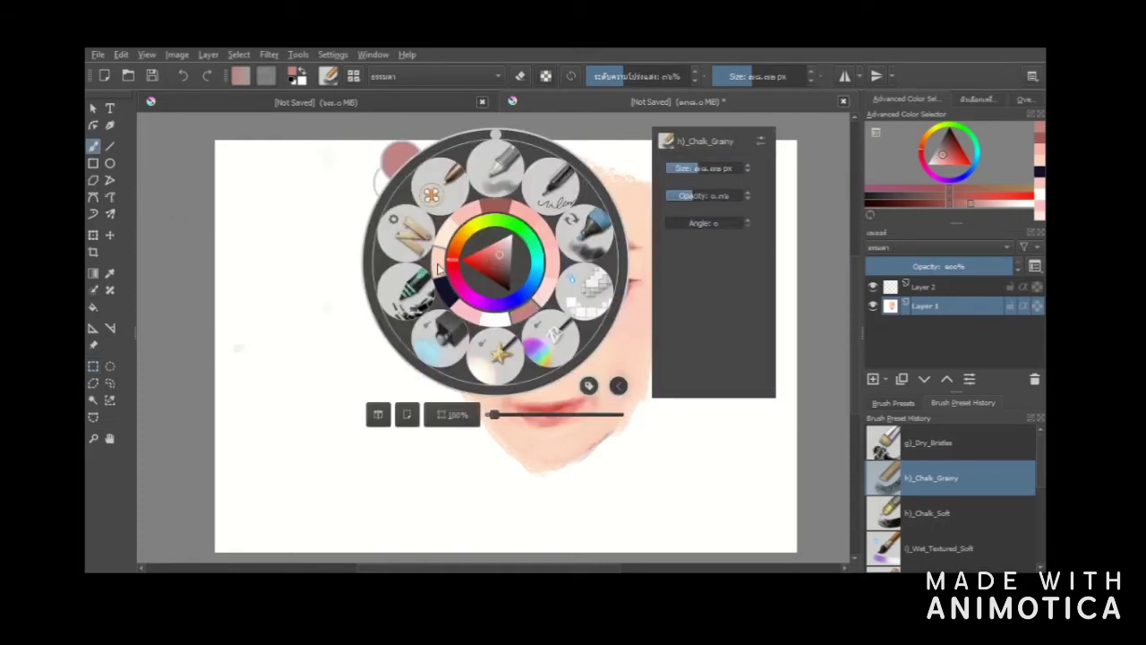
pyautogui.click(439, 262)
pyautogui.moveTo(571, 253); pyautogui.dragTo(604, 240)
pyautogui.click(688, 76)
pyautogui.click(803, 76)
pyautogui.moveTo(726, 76); pyautogui.dragTo(754, 76)
pyautogui.moveTo(632, 243)
pyautogui.mouseDown()
pyautogui.moveTo(578, 254)
pyautogui.moveTo(600, 246)
pyautogui.mouseUp()
pyautogui.moveTo(508, 258); pyautogui.dragTo(450, 269)
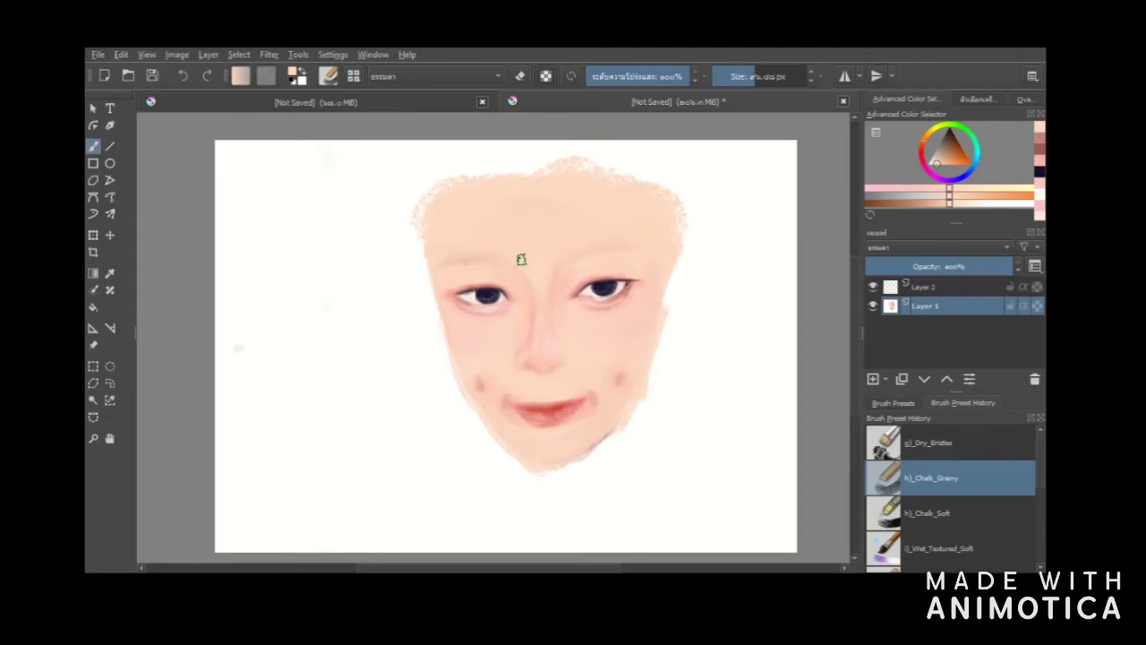
# - Smooth the forehead and remaining brow traces with peach skin colour, using a larger brush and then a lower opacity
pyautogui.click(779, 77)
pyautogui.moveTo(574, 246)
pyautogui.mouseDown()
pyautogui.moveTo(487, 245)
pyautogui.moveTo(644, 224)
pyautogui.moveTo(601, 227)
pyautogui.mouseUp()
pyautogui.click(768, 76)
pyautogui.click(652, 78)
# - Zoom in on the face and lay in soft light pink base shapes for both eyebrows with a smaller, semi-transparent brush
pyautogui.click(1041, 182)
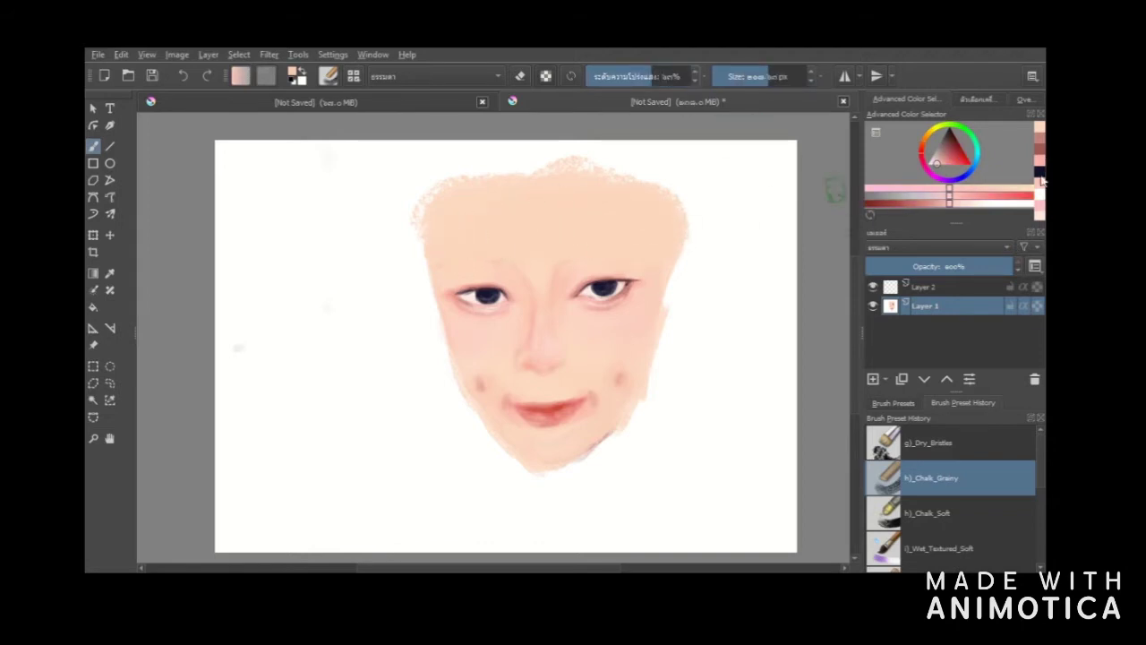
pyautogui.click(93, 438)
pyautogui.click(779, 283)
pyautogui.scroll(-3, 779, 284)
pyautogui.press('b')
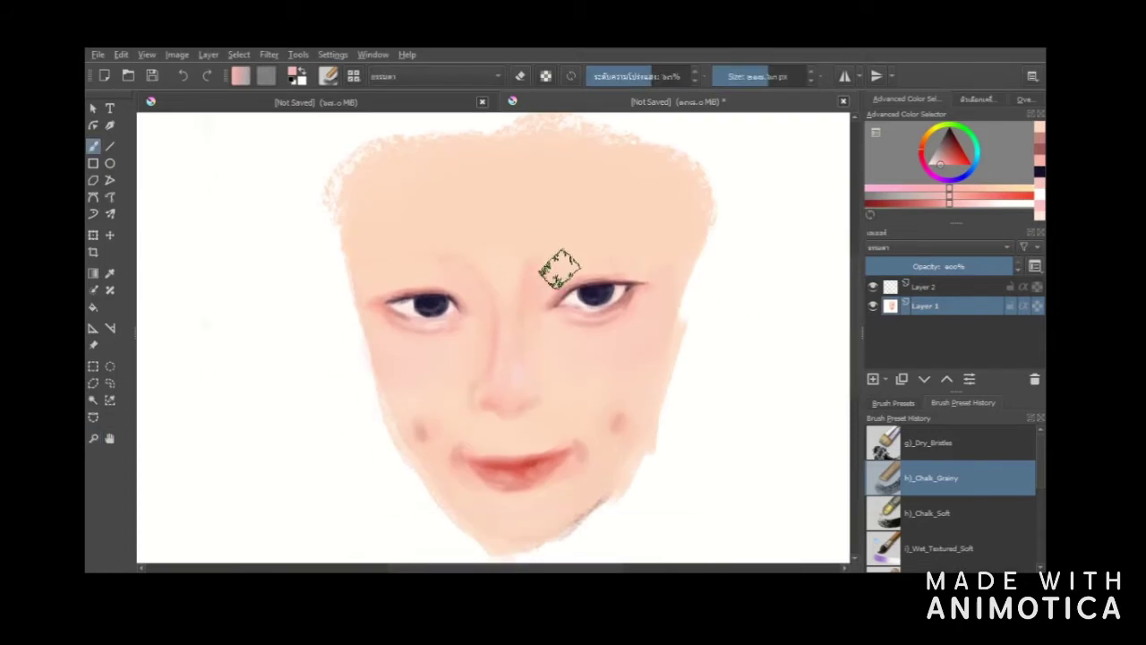
pyautogui.click(517, 260)
pyautogui.hotkey('ctrl', 'z')
pyautogui.click(746, 77)
pyautogui.click(649, 77)
pyautogui.click(655, 77)
pyautogui.click(651, 77)
pyautogui.click(779, 77)
pyautogui.click(754, 78)
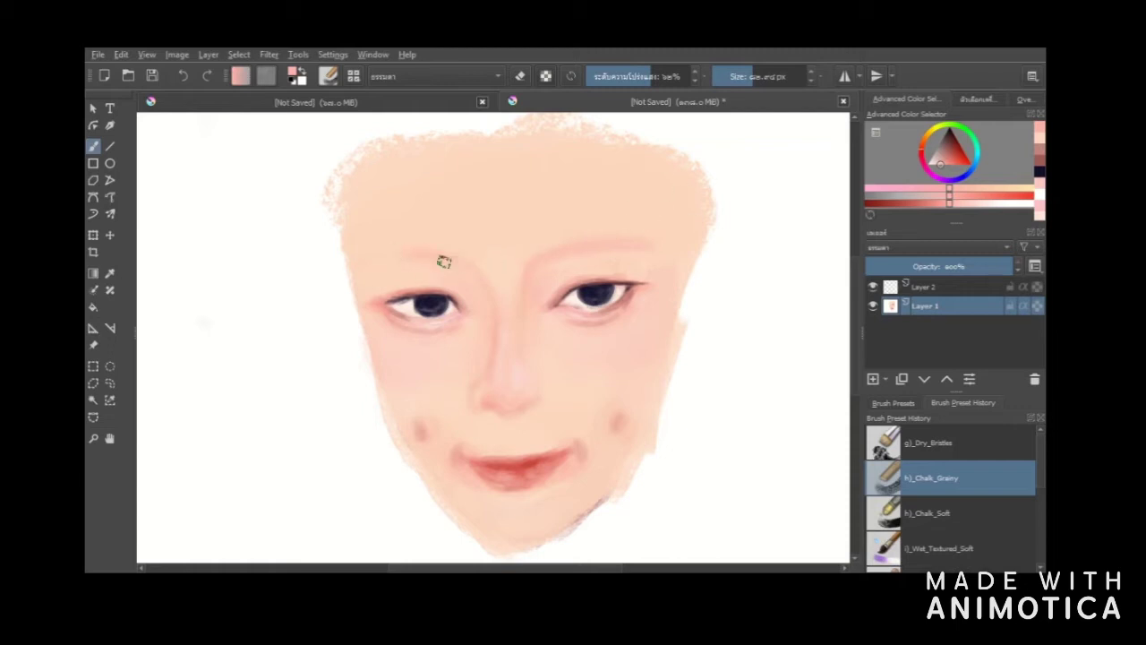
# - Build up both eyebrows over the pink base with muted dark red at a lower brush opacity, starting from the inner ends
pyautogui.click(1039, 160)
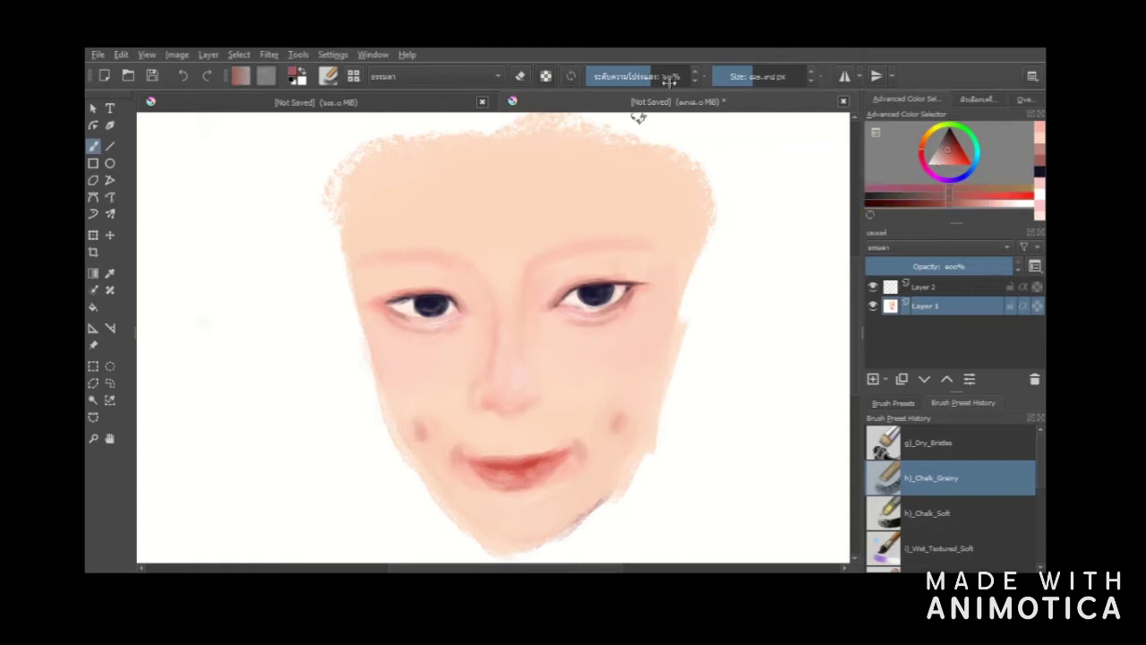
pyautogui.moveTo(531, 265); pyautogui.dragTo(555, 253)
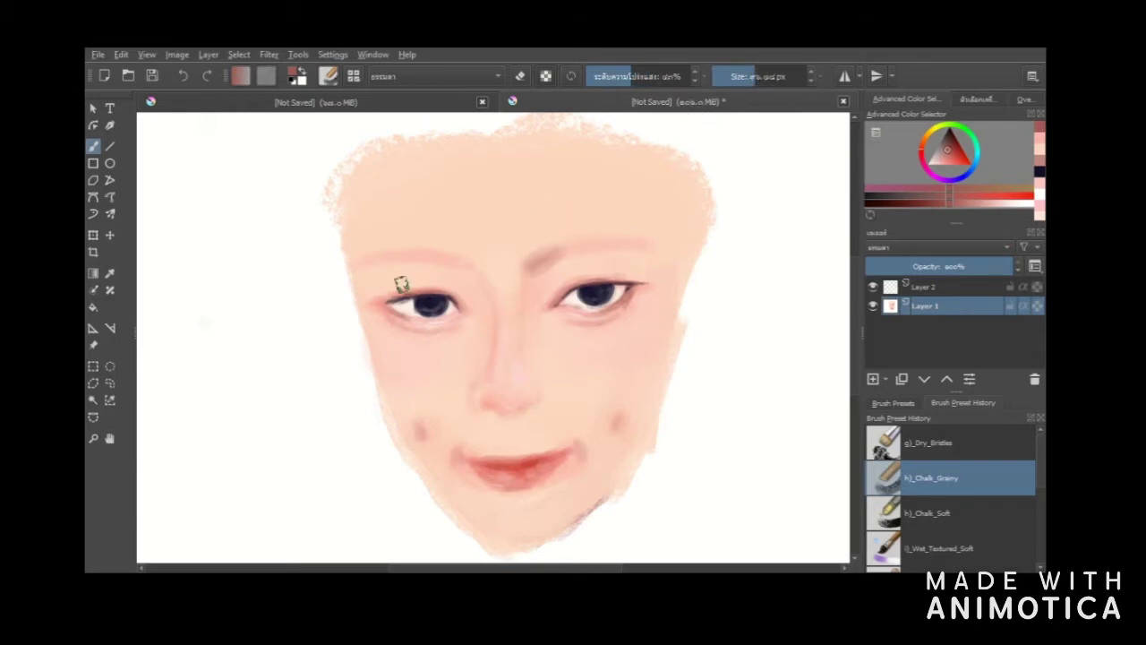
pyautogui.moveTo(474, 271); pyautogui.dragTo(472, 271)
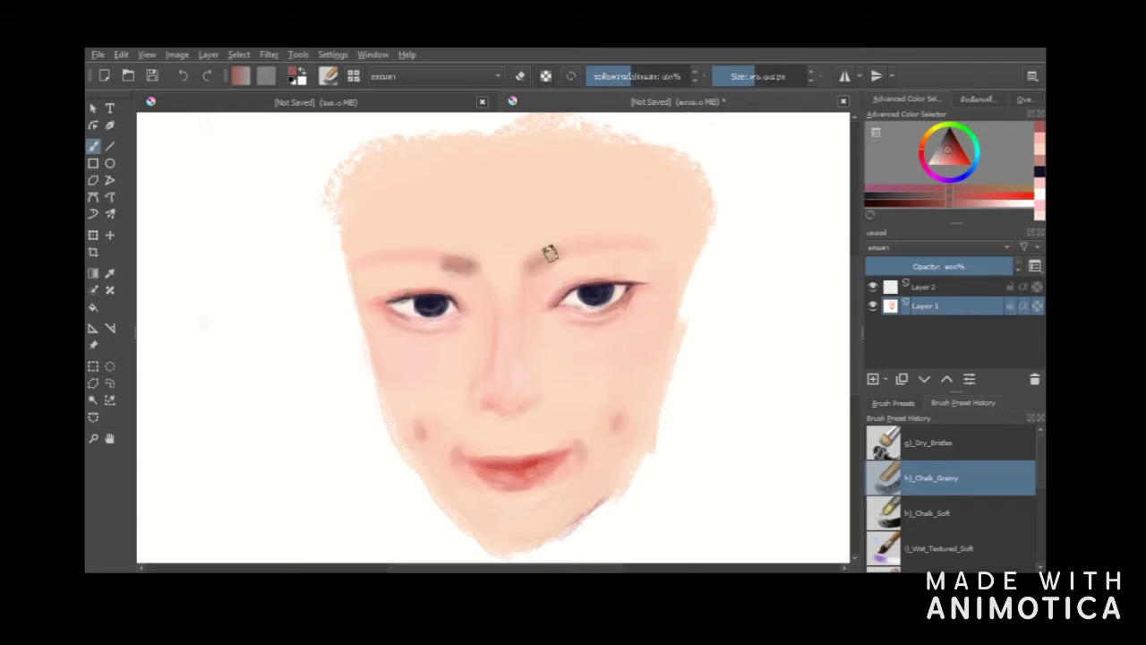
pyautogui.moveTo(558, 242)
pyautogui.mouseDown()
pyautogui.moveTo(645, 244)
pyautogui.moveTo(596, 235)
pyautogui.moveTo(566, 249)
pyautogui.mouseUp()
pyautogui.moveTo(445, 267)
pyautogui.mouseDown()
pyautogui.moveTo(409, 266)
pyautogui.moveTo(453, 256)
pyautogui.moveTo(385, 264)
pyautogui.moveTo(434, 257)
pyautogui.moveTo(398, 256)
pyautogui.mouseUp()
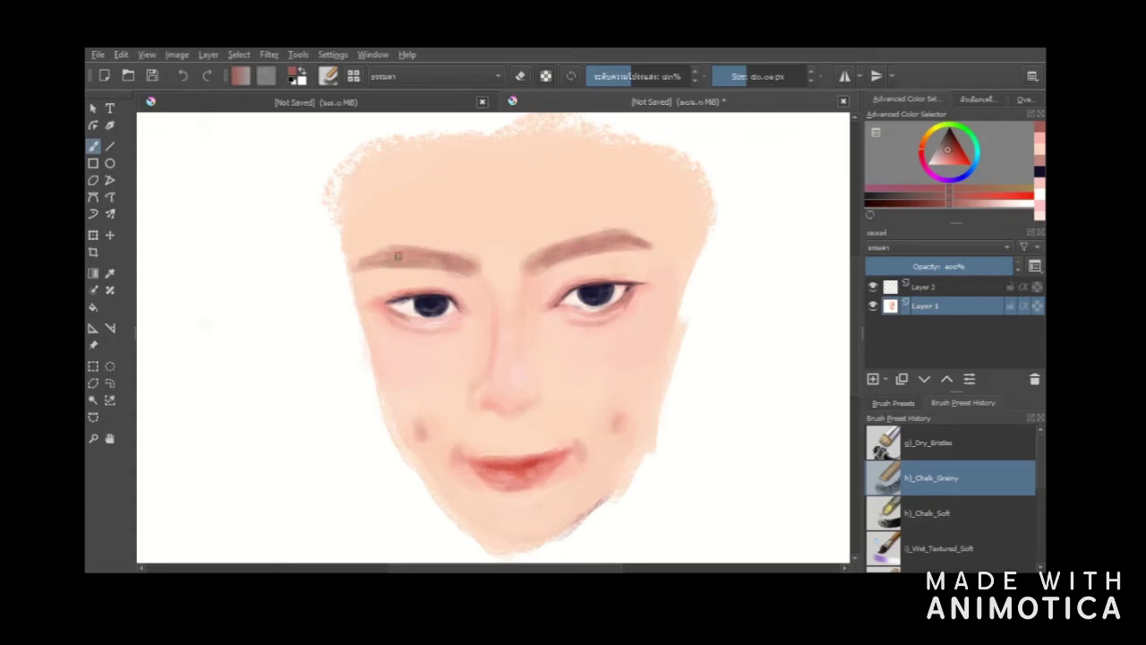
# - Fade both eyebrows and soften their inner ends with peach skin colour using a larger brush
pyautogui.rightClick(555, 262)
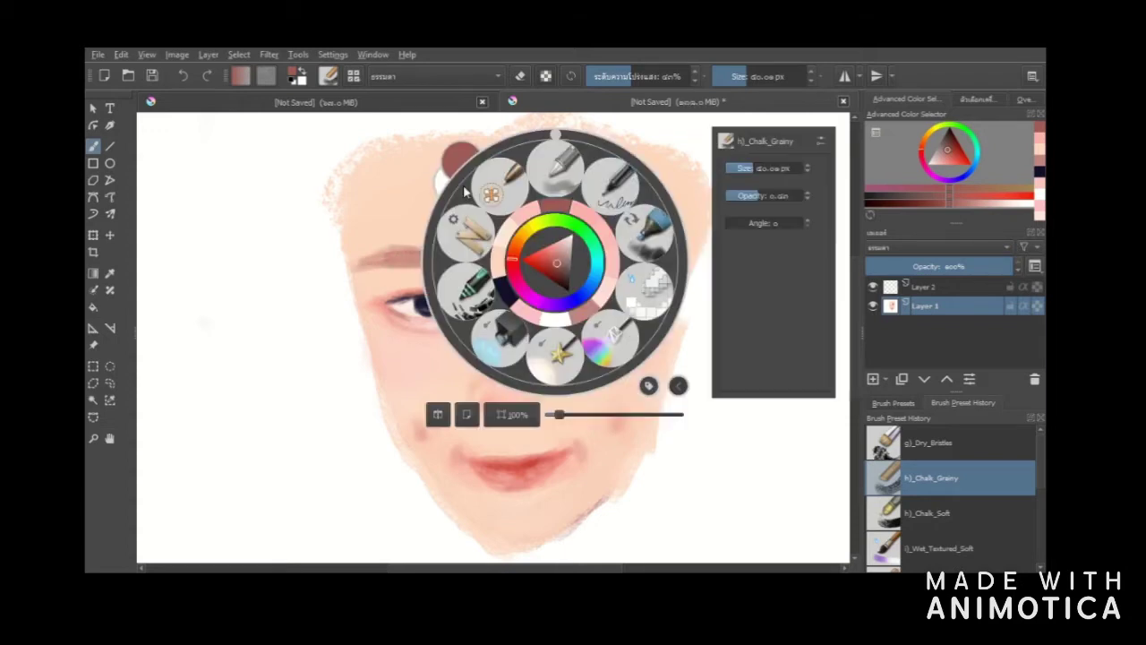
pyautogui.click(503, 233)
pyautogui.moveTo(522, 271); pyautogui.dragTo(527, 265)
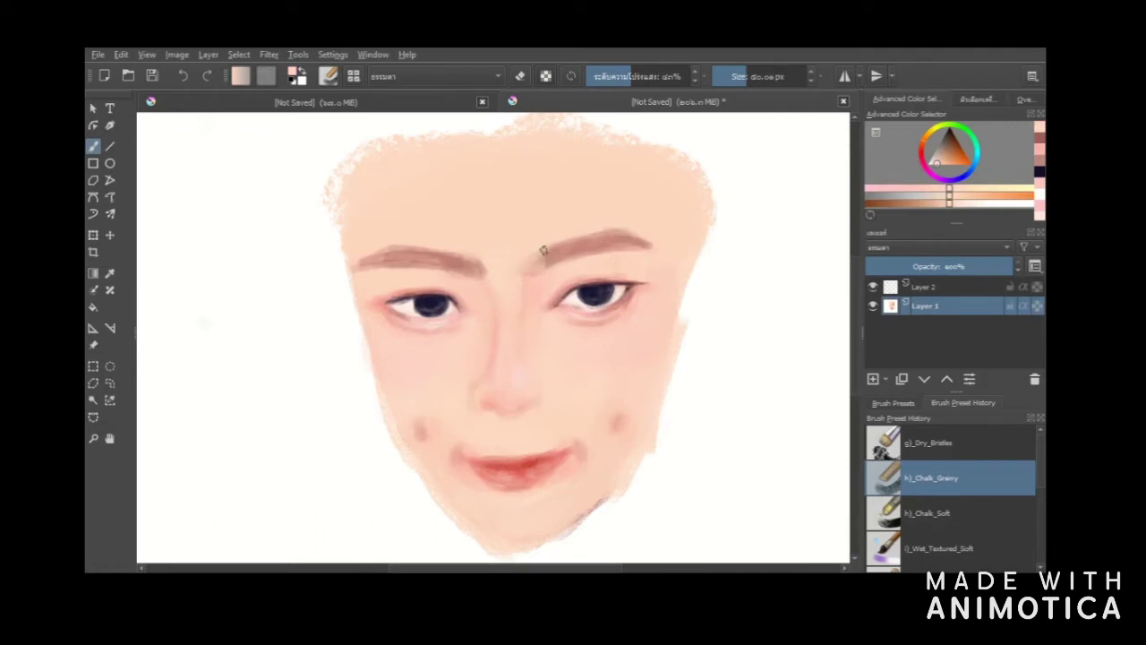
pyautogui.click(763, 77)
pyautogui.hotkey('ctrl', 'z')
pyautogui.hotkey('ctrl', 'z')
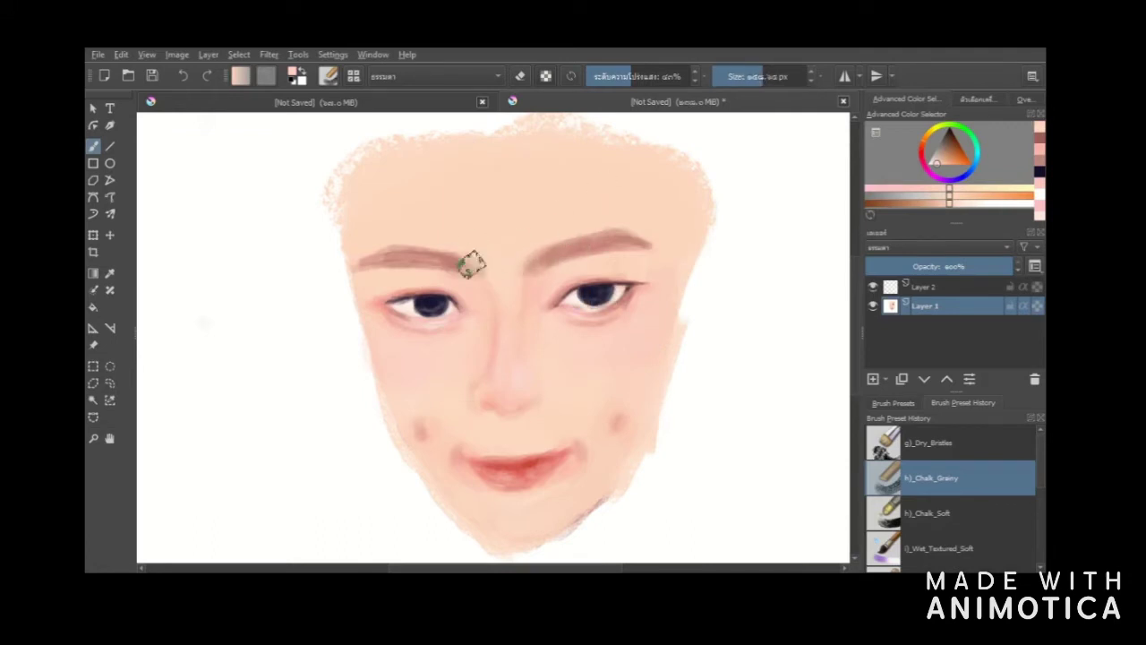
pyautogui.moveTo(528, 268)
pyautogui.mouseDown()
pyautogui.moveTo(550, 243)
pyautogui.moveTo(545, 263)
pyautogui.moveTo(474, 259)
pyautogui.moveTo(508, 268)
pyautogui.mouseUp()
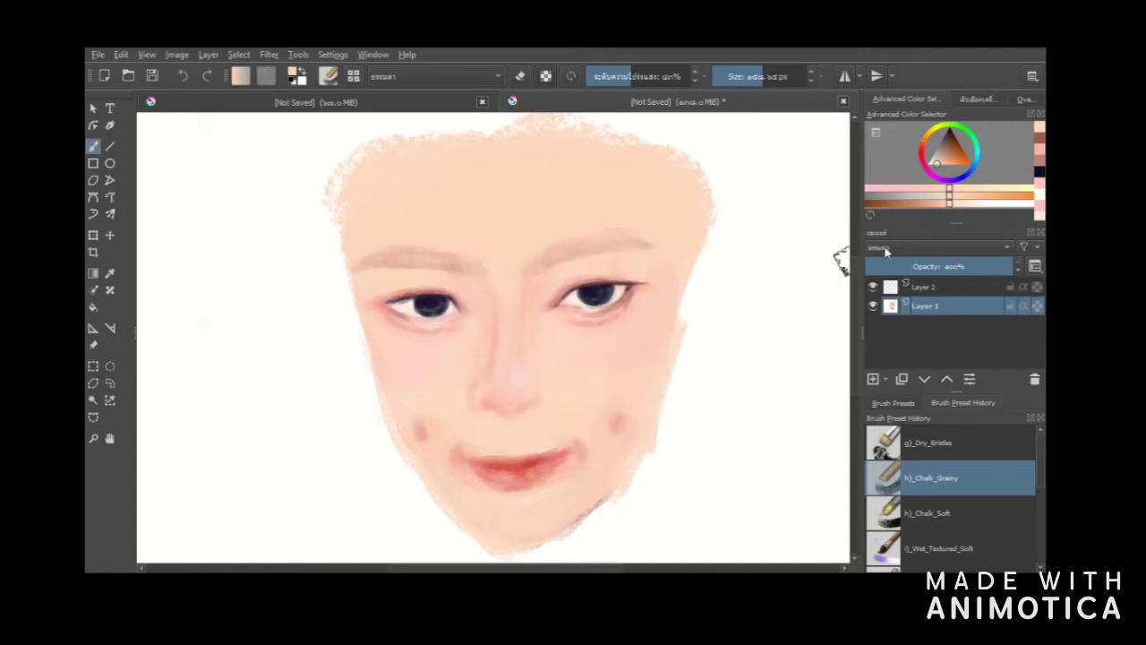
# - Tint the eyebrows with light pink and redefine both with muted dark red strokes using a smaller brush
pyautogui.click(1041, 149)
pyautogui.click(746, 77)
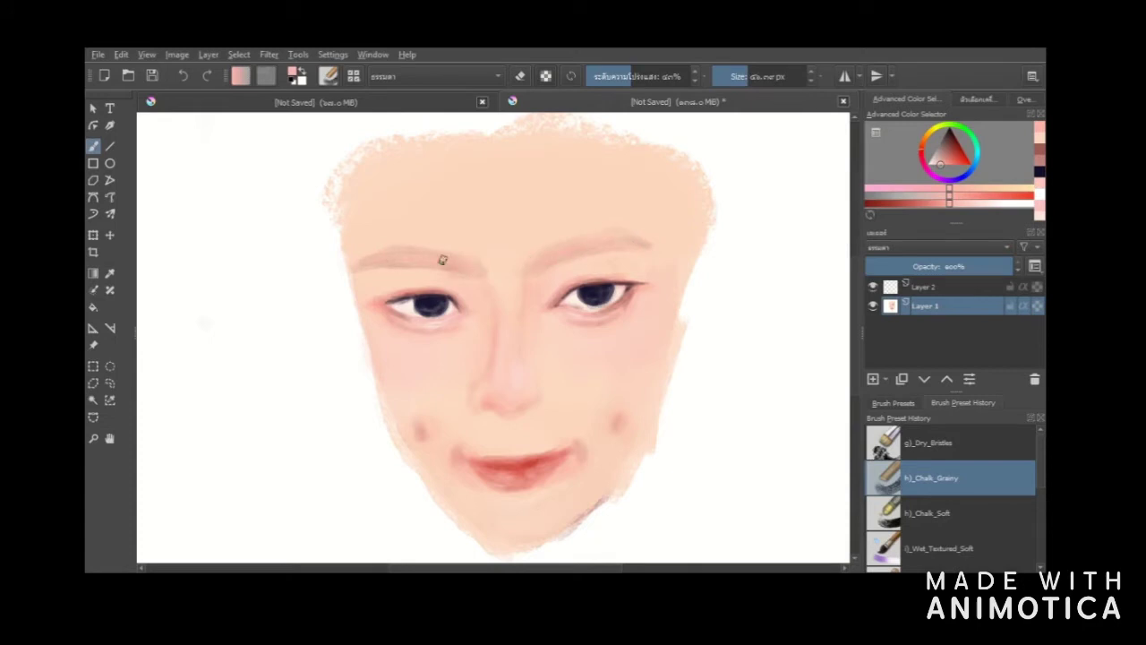
pyautogui.click(1040, 150)
pyautogui.click(747, 78)
pyautogui.moveTo(544, 266)
pyautogui.mouseDown()
pyautogui.moveTo(592, 250)
pyautogui.moveTo(576, 252)
pyautogui.mouseUp()
pyautogui.hotkey('ctrl', 'z')
pyautogui.moveTo(548, 260)
pyautogui.mouseDown()
pyautogui.moveTo(632, 245)
pyautogui.moveTo(619, 236)
pyautogui.moveTo(548, 255)
pyautogui.moveTo(599, 240)
pyautogui.mouseUp()
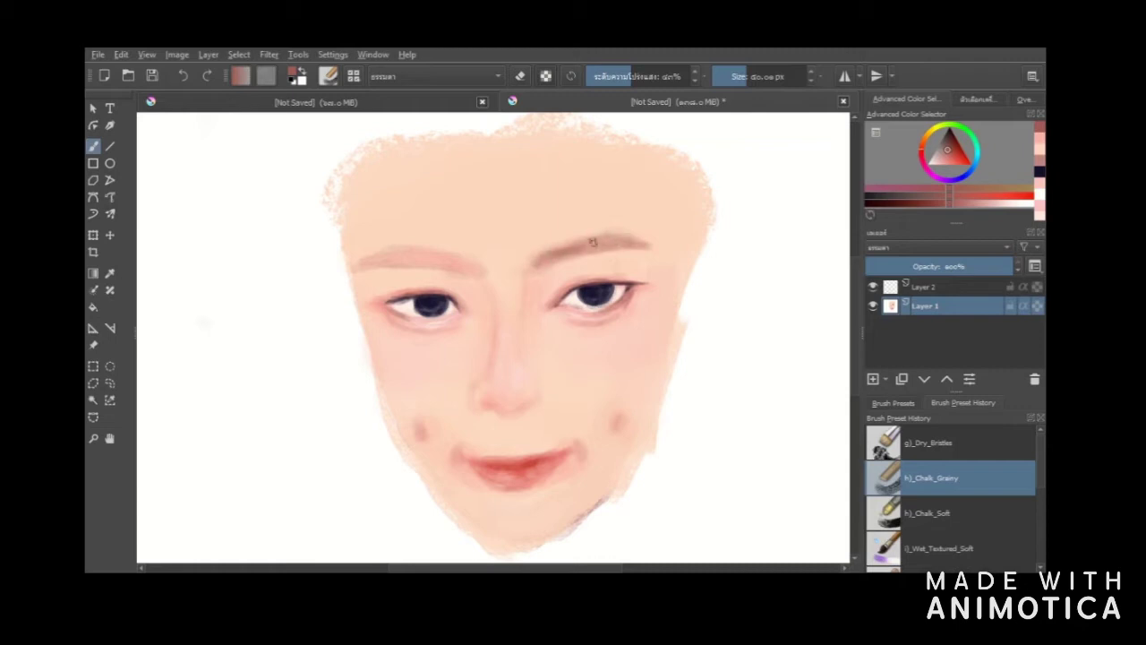
pyautogui.moveTo(468, 267)
pyautogui.mouseDown()
pyautogui.moveTo(366, 255)
pyautogui.moveTo(473, 270)
pyautogui.mouseUp()
# - Deepen both eyebrows with dark navy and dark red strokes at a lower brush opacity
pyautogui.click(1039, 171)
pyautogui.click(618, 77)
pyautogui.moveTo(596, 246); pyautogui.dragTo(567, 255)
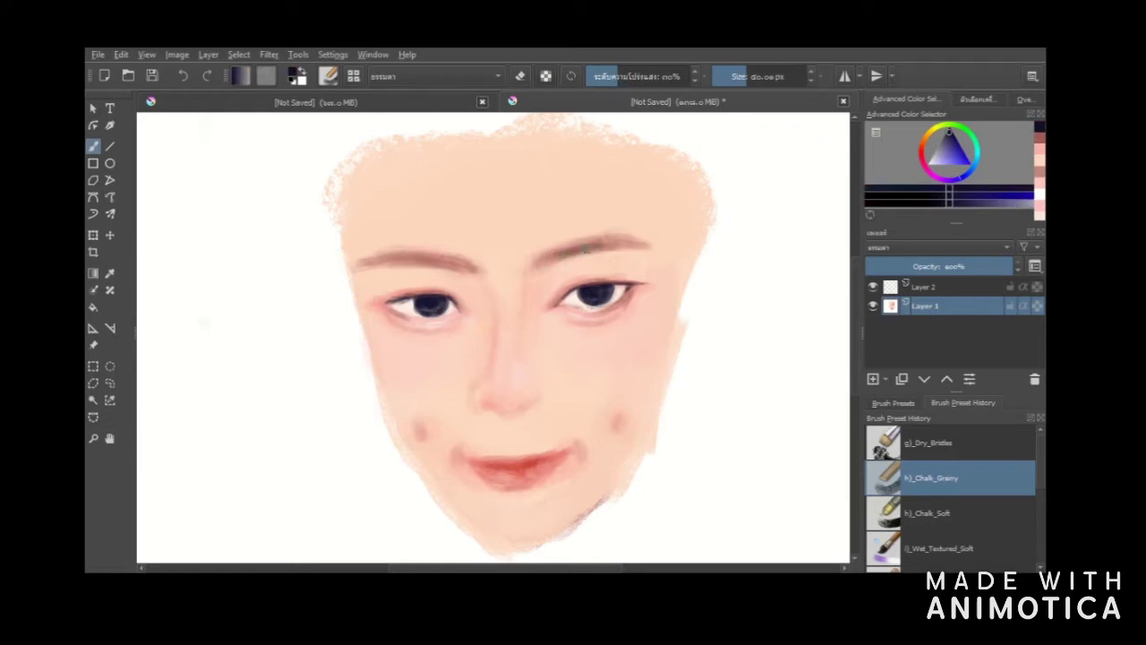
pyautogui.click(1040, 170)
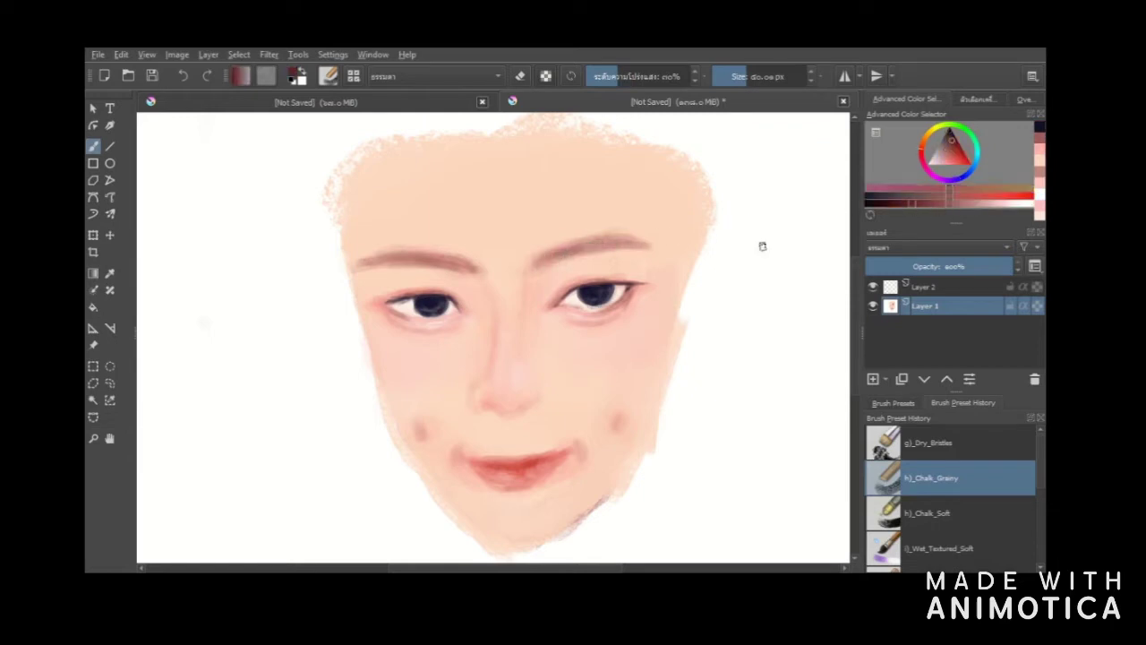
pyautogui.moveTo(627, 242); pyautogui.dragTo(542, 261)
pyautogui.moveTo(397, 261)
pyautogui.mouseDown()
pyautogui.moveTo(434, 267)
pyautogui.moveTo(386, 258)
pyautogui.mouseUp()
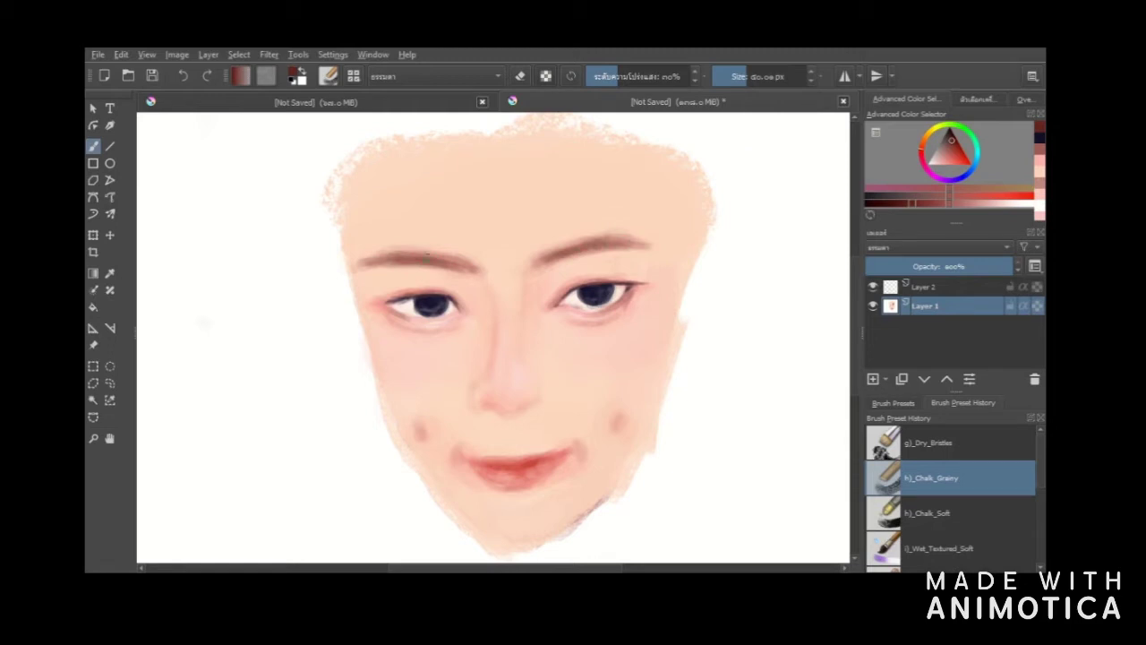
# - Darken both eyebrows further with dark brown and near-black, using a smaller brush for the final strokes
pyautogui.click(866, 204)
pyautogui.click(894, 205)
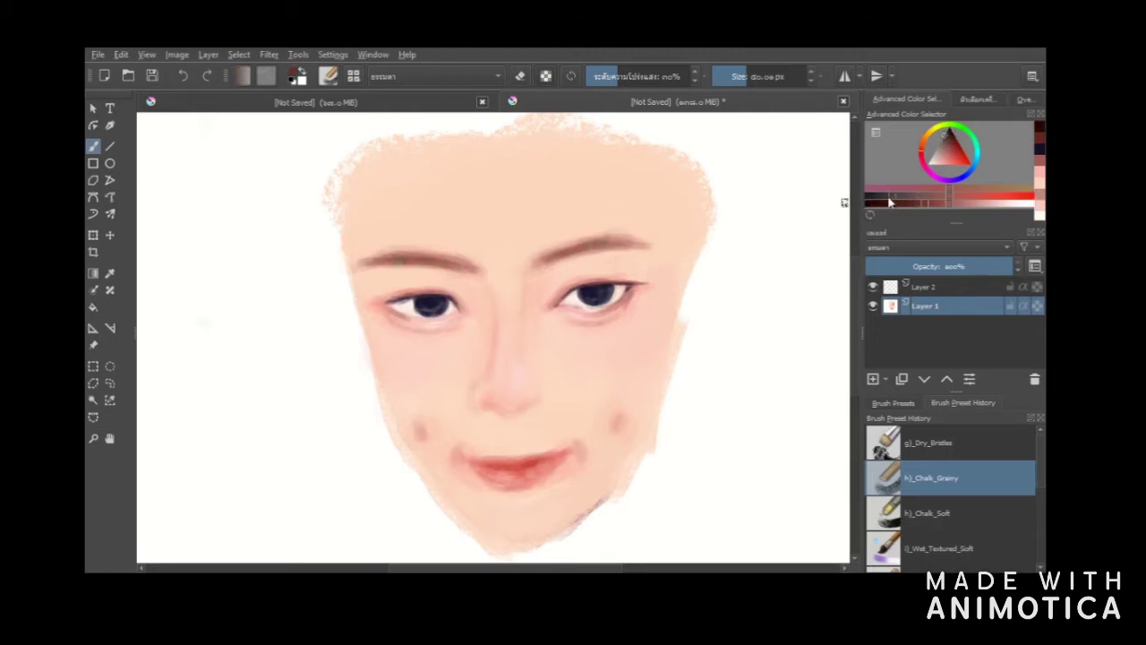
pyautogui.click(871, 195)
pyautogui.click(739, 77)
pyautogui.click(630, 76)
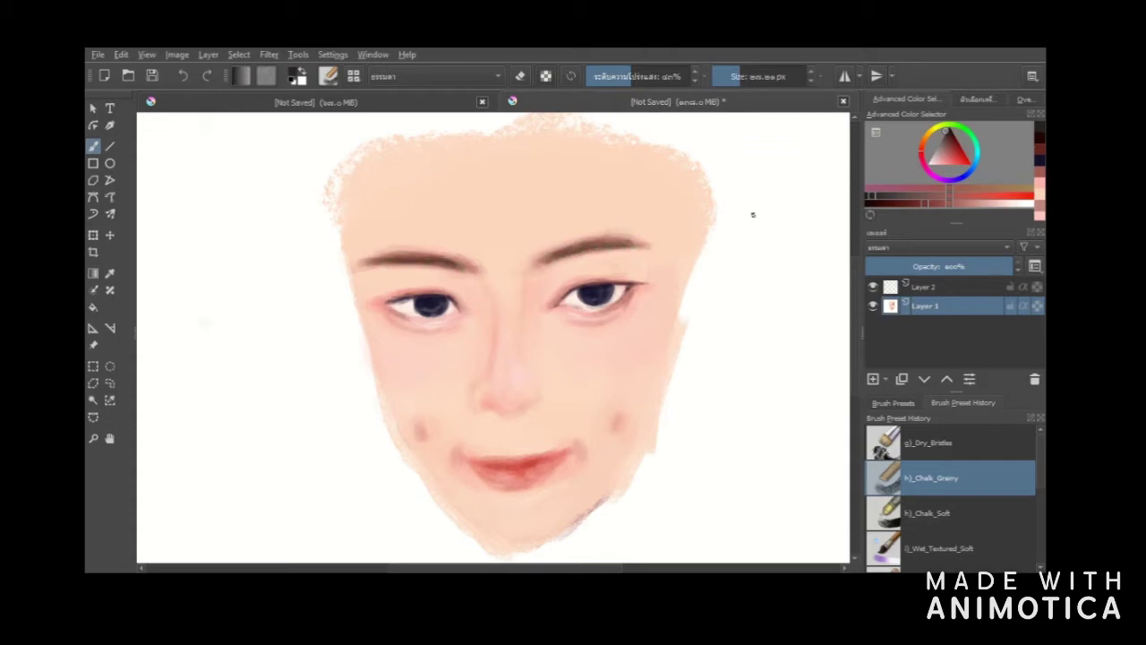
# - Try to shade the upper forehead with a tan skin tone at different brush sizes and opacities
pyautogui.click(1027, 199)
pyautogui.click(623, 82)
pyautogui.click(746, 82)
pyautogui.moveTo(506, 148); pyautogui.dragTo(463, 186)
pyautogui.hotkey('ctrl', 'z')
pyautogui.click(768, 81)
pyautogui.click(779, 81)
pyautogui.moveTo(564, 157)
pyautogui.mouseDown()
pyautogui.moveTo(515, 156)
pyautogui.moveTo(441, 197)
pyautogui.mouseUp()
pyautogui.hotkey('ctrl', 'z')
pyautogui.click(615, 77)
pyautogui.click(762, 78)
pyautogui.moveTo(528, 150)
pyautogui.mouseDown()
pyautogui.moveTo(474, 153)
pyautogui.moveTo(391, 184)
pyautogui.moveTo(474, 150)
pyautogui.mouseUp()
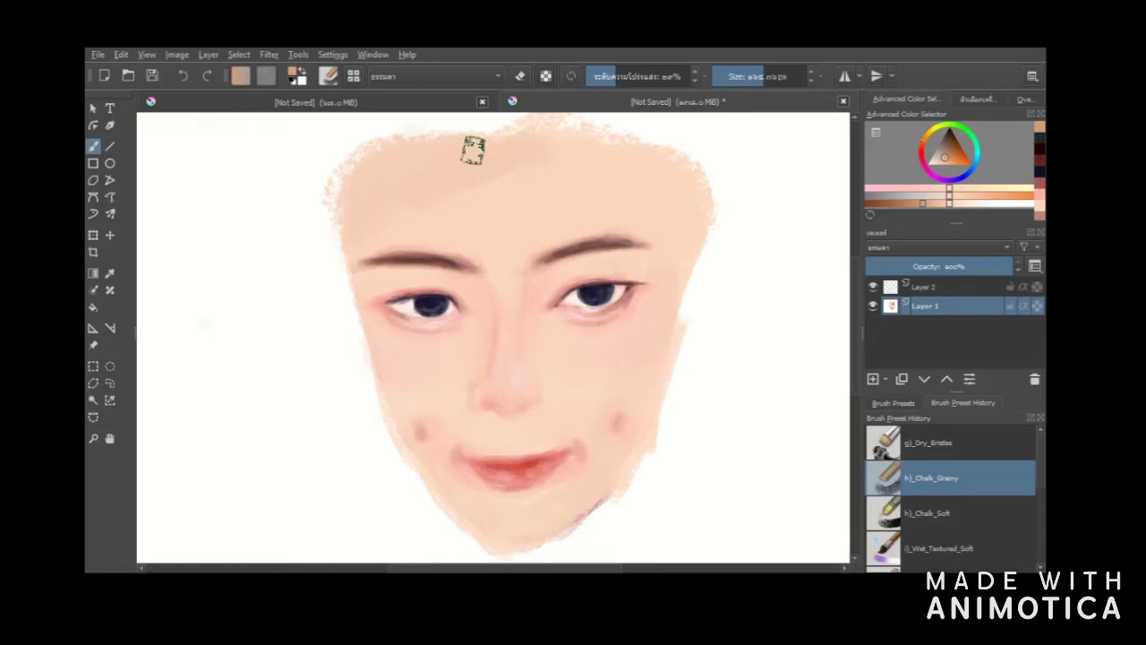
pyautogui.moveTo(391, 199); pyautogui.dragTo(433, 165)
pyautogui.hotkey('ctrl', 'z')
pyautogui.hotkey('ctrl', 'z')
# - Shade the hairline, temples and sides of the face with low-opacity tan, and blend the skin with light peach using a large brush
pyautogui.click(759, 81)
pyautogui.click(605, 81)
pyautogui.click(779, 79)
pyautogui.moveTo(519, 135)
pyautogui.mouseDown()
pyautogui.moveTo(360, 230)
pyautogui.moveTo(541, 131)
pyautogui.moveTo(664, 200)
pyautogui.moveTo(651, 125)
pyautogui.mouseUp()
pyautogui.click(760, 80)
pyautogui.moveTo(665, 225)
pyautogui.mouseDown()
pyautogui.moveTo(643, 169)
pyautogui.moveTo(527, 143)
pyautogui.mouseUp()
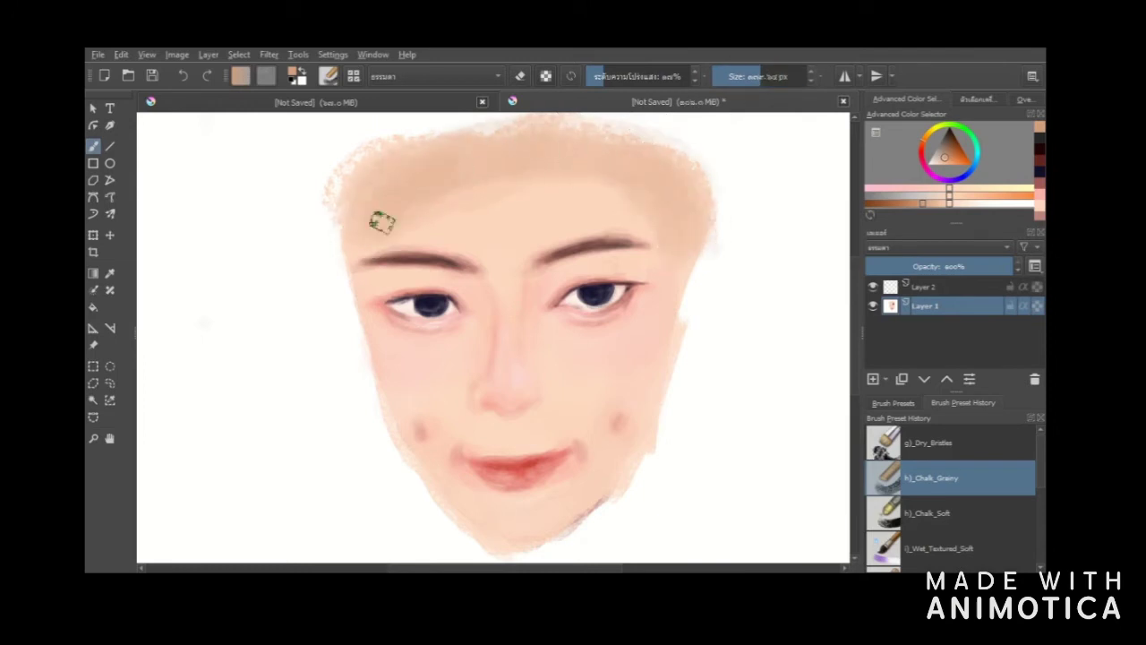
pyautogui.hotkey('ctrl', 'z')
pyautogui.hotkey('ctrl', 'z')
pyautogui.moveTo(457, 159); pyautogui.dragTo(391, 240)
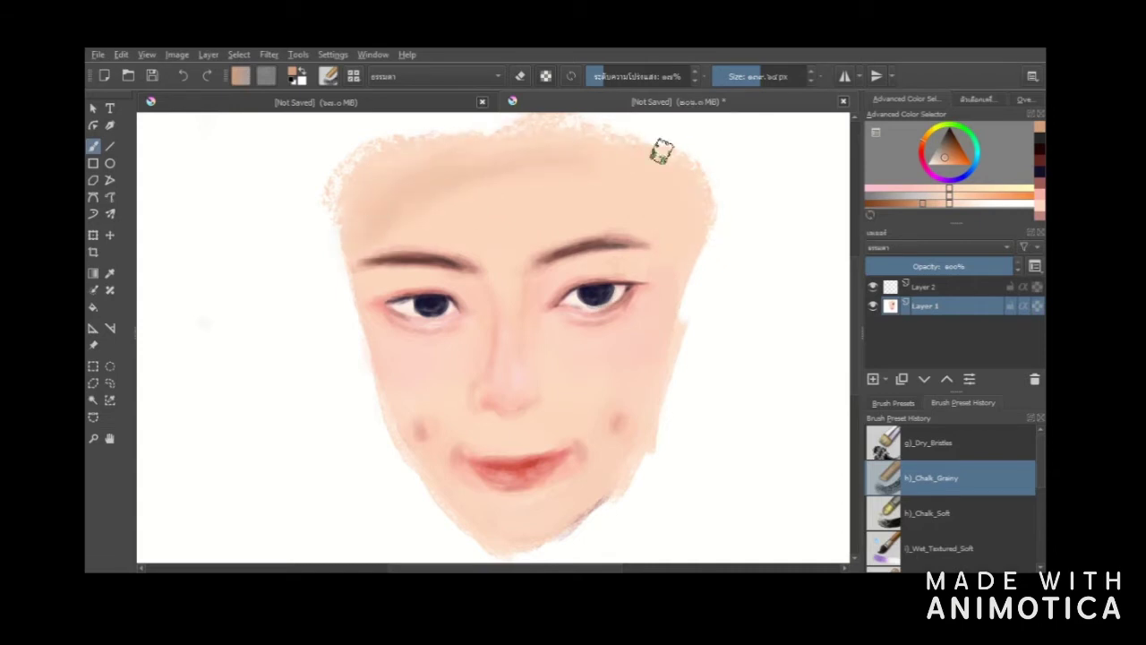
pyautogui.click(931, 203)
pyautogui.hotkey('ctrl', 'z')
pyautogui.moveTo(401, 218); pyautogui.dragTo(481, 155)
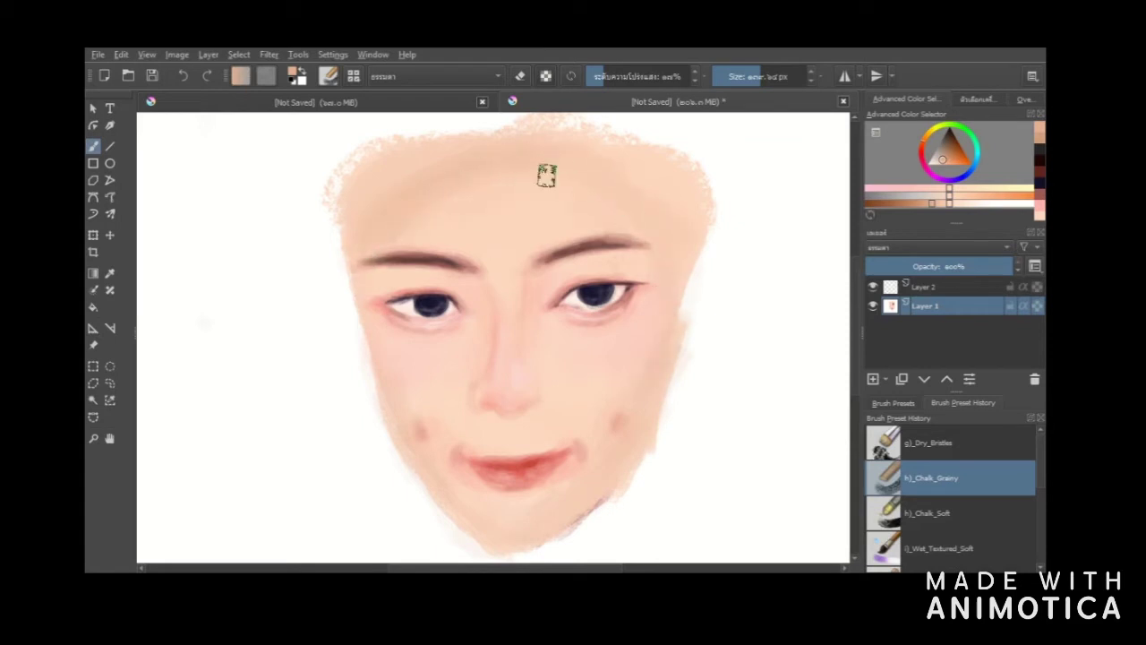
pyautogui.rightClick(570, 415)
pyautogui.click(570, 415)
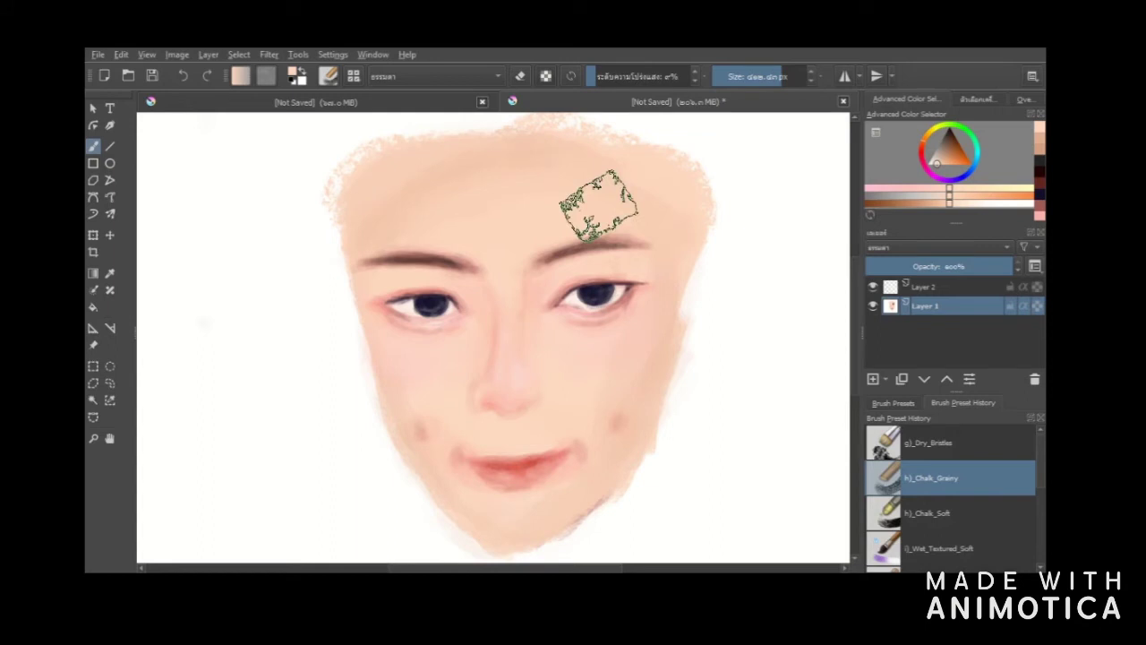
# - Define the line between the lips, extend the mouth corners and fill the lower lip with red using a small brush
pyautogui.rightClick(504, 376)
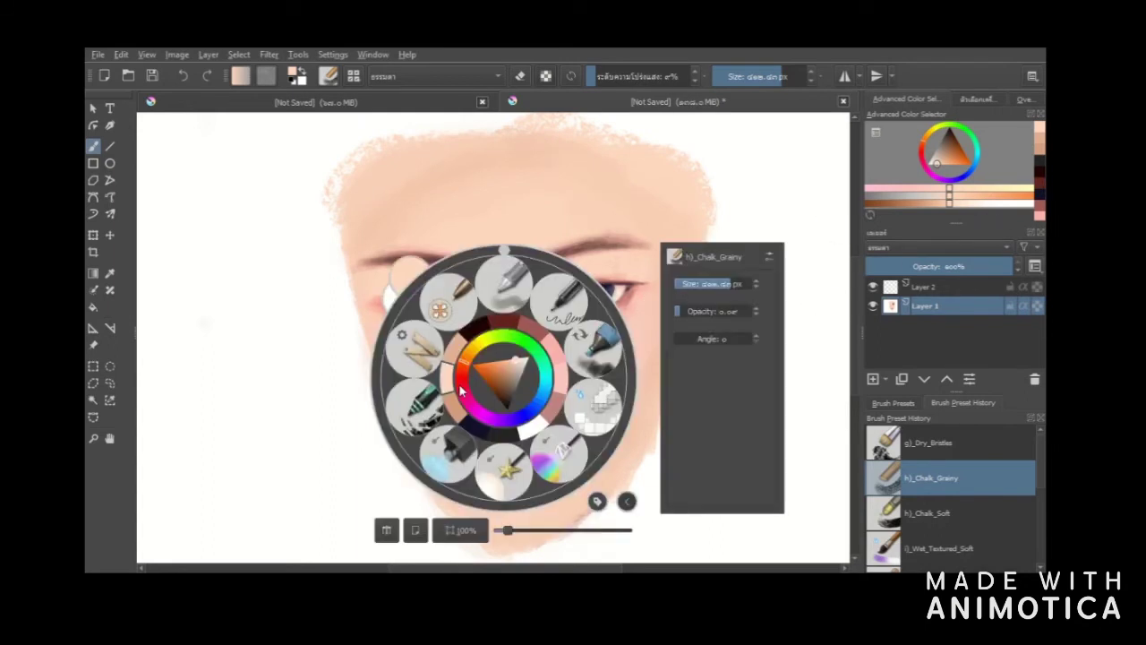
pyautogui.click(461, 390)
pyautogui.click(735, 77)
pyautogui.moveTo(459, 457); pyautogui.dragTo(512, 460)
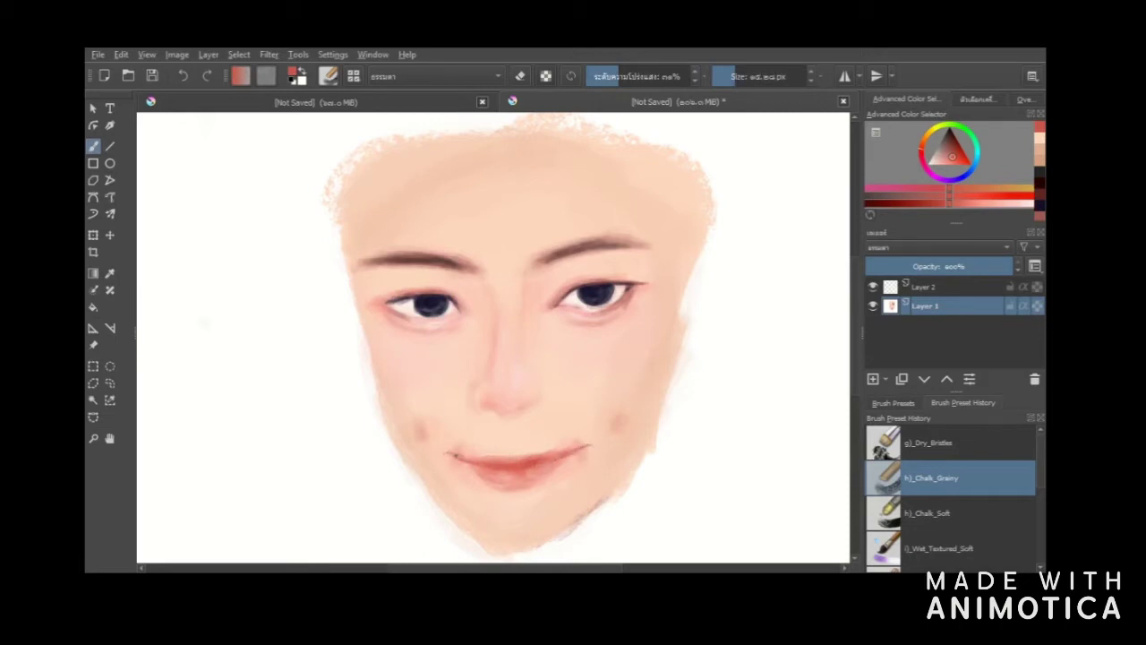
pyautogui.click(742, 77)
pyautogui.moveTo(519, 469); pyautogui.dragTo(547, 467)
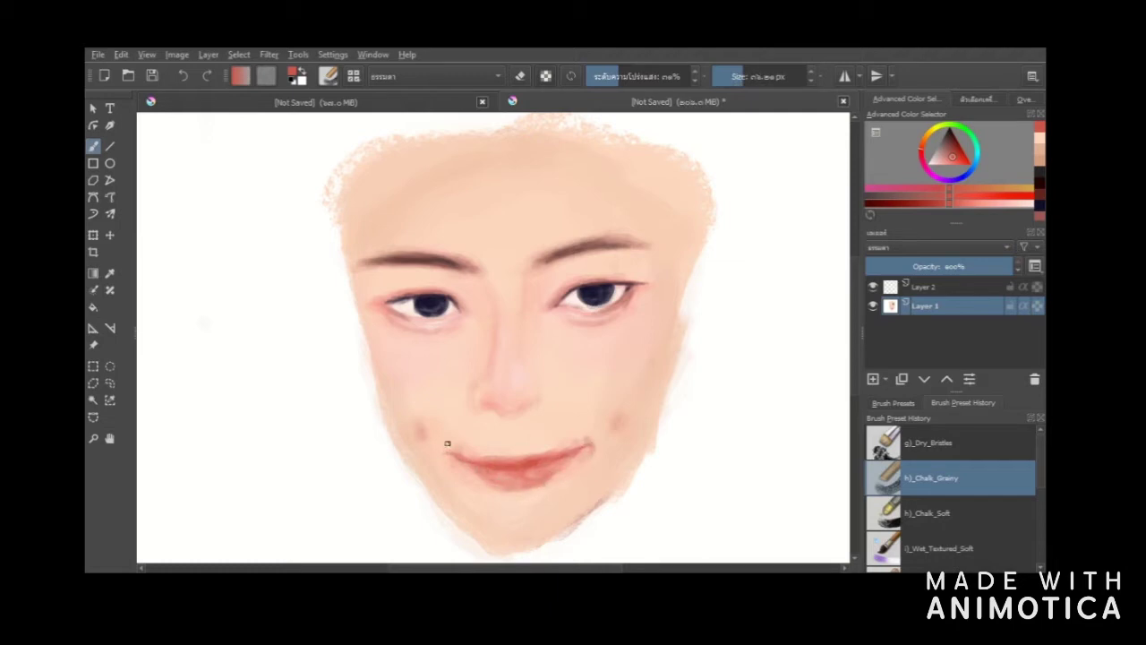
# - Soften the mouth corners with peach sampled from the cheek, and redefine the lip edges with red sampled from the lips
pyautogui.keyDown('ctrl'); pyautogui.click(653, 384); pyautogui.keyUp('ctrl')
pyautogui.click(747, 77)
pyautogui.moveTo(581, 460); pyautogui.dragTo(588, 440)
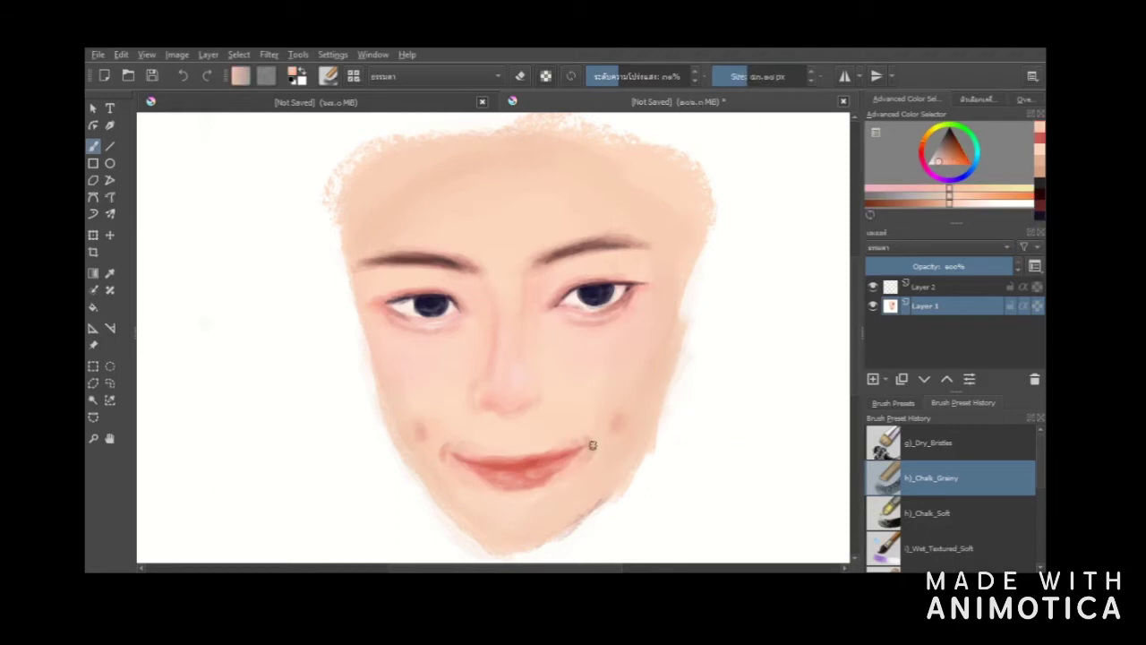
pyautogui.keyDown('ctrl'); pyautogui.click(539, 476); pyautogui.keyUp('ctrl')
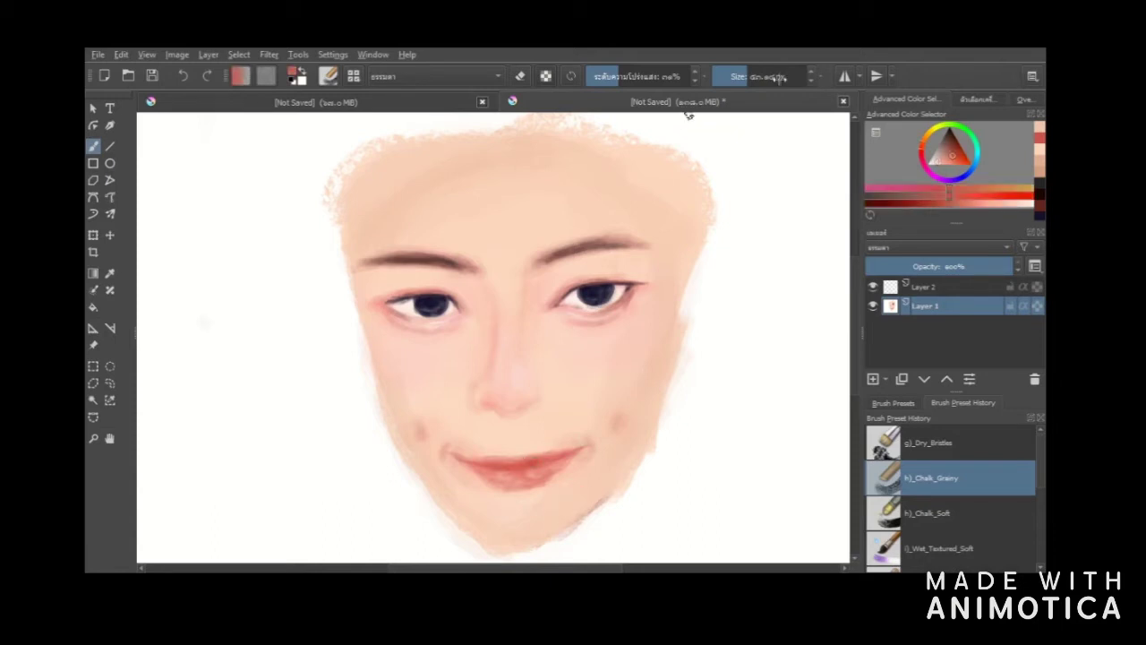
pyautogui.click(739, 77)
pyautogui.moveTo(584, 448)
pyautogui.mouseDown()
pyautogui.moveTo(534, 462)
pyautogui.moveTo(587, 448)
pyautogui.mouseUp()
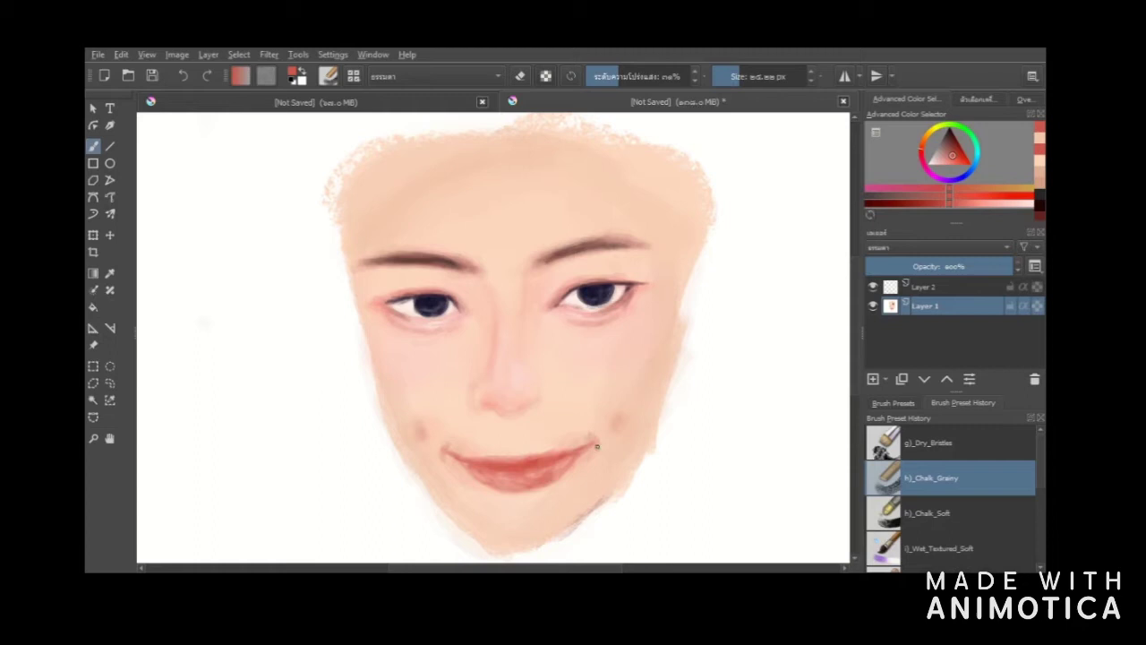
# - Accent both mouth corners with small salmon and brown crease strokes at a higher brush opacity
pyautogui.click(989, 203)
pyautogui.click(992, 188)
pyautogui.click(635, 77)
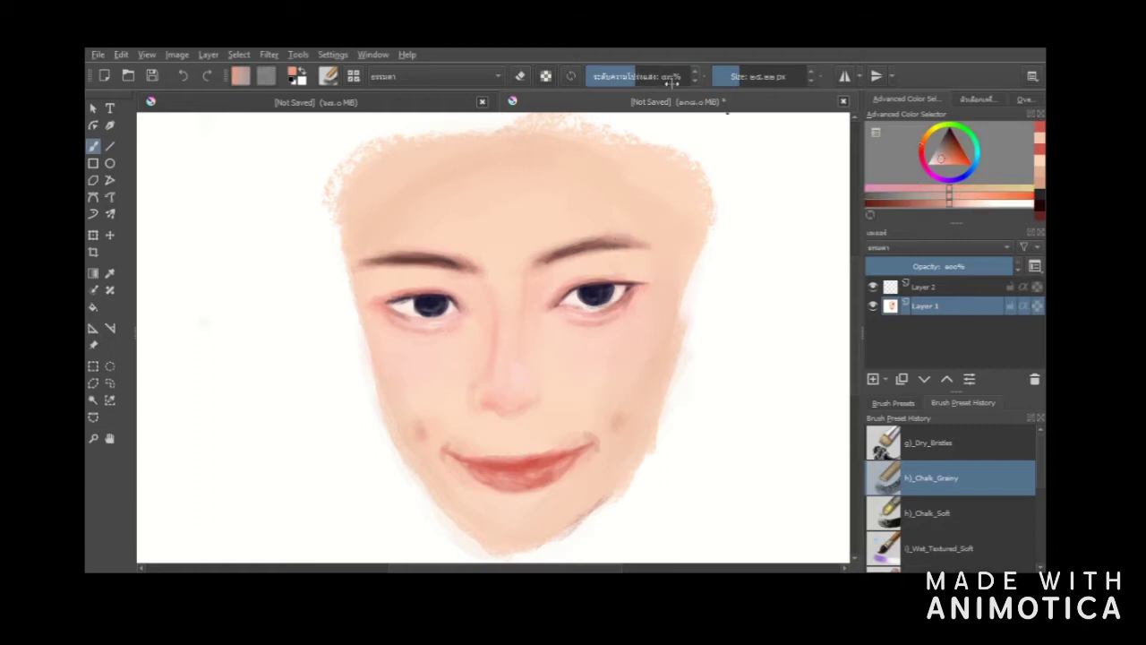
pyautogui.moveTo(445, 446); pyautogui.dragTo(446, 445)
pyautogui.click(656, 77)
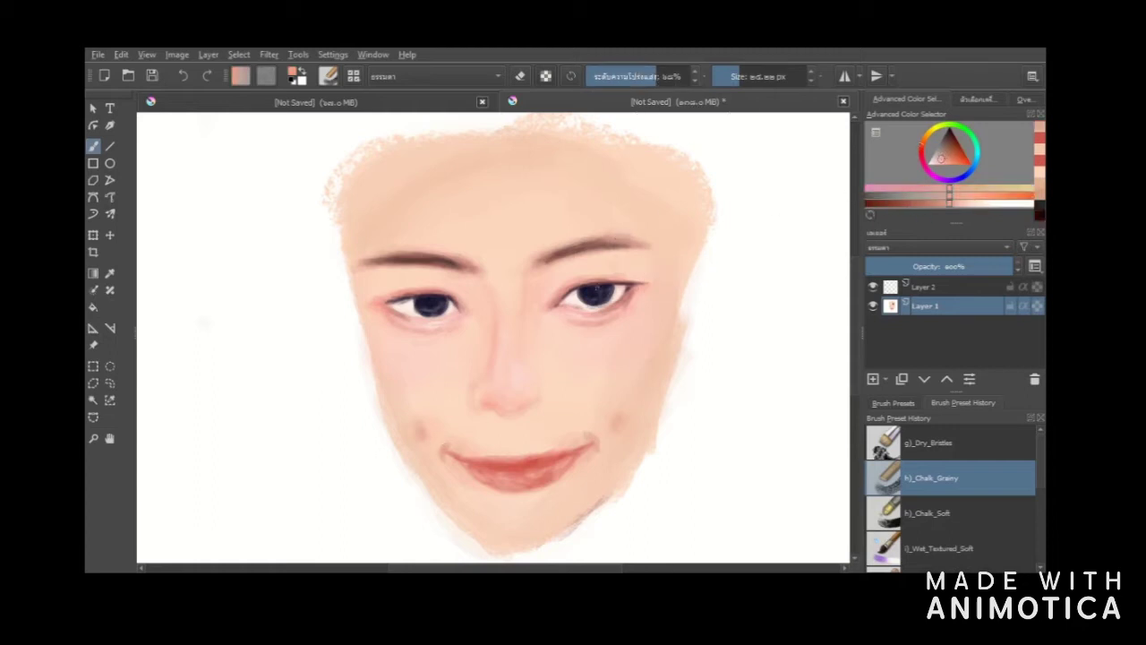
pyautogui.rightClick(555, 274)
pyautogui.click(560, 265)
pyautogui.click(590, 439)
pyautogui.moveTo(588, 436); pyautogui.dragTo(596, 446)
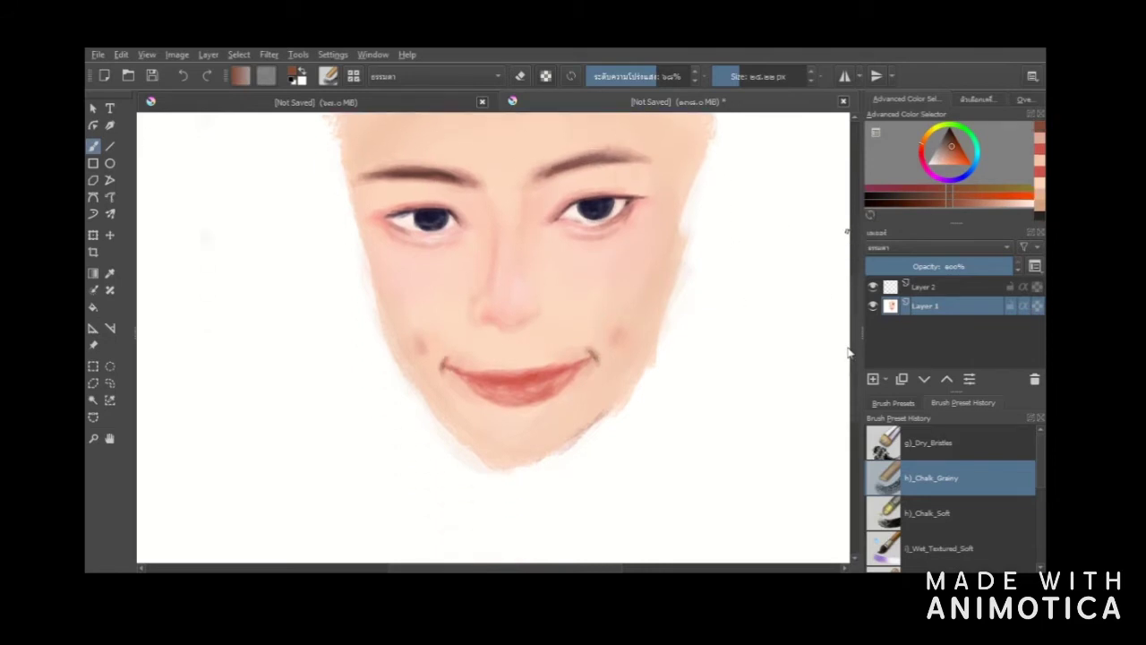
# - Block in the neck below the chin and jaw with light peach using a much larger brush
pyautogui.moveTo(693, 249); pyautogui.dragTo(693, 324)
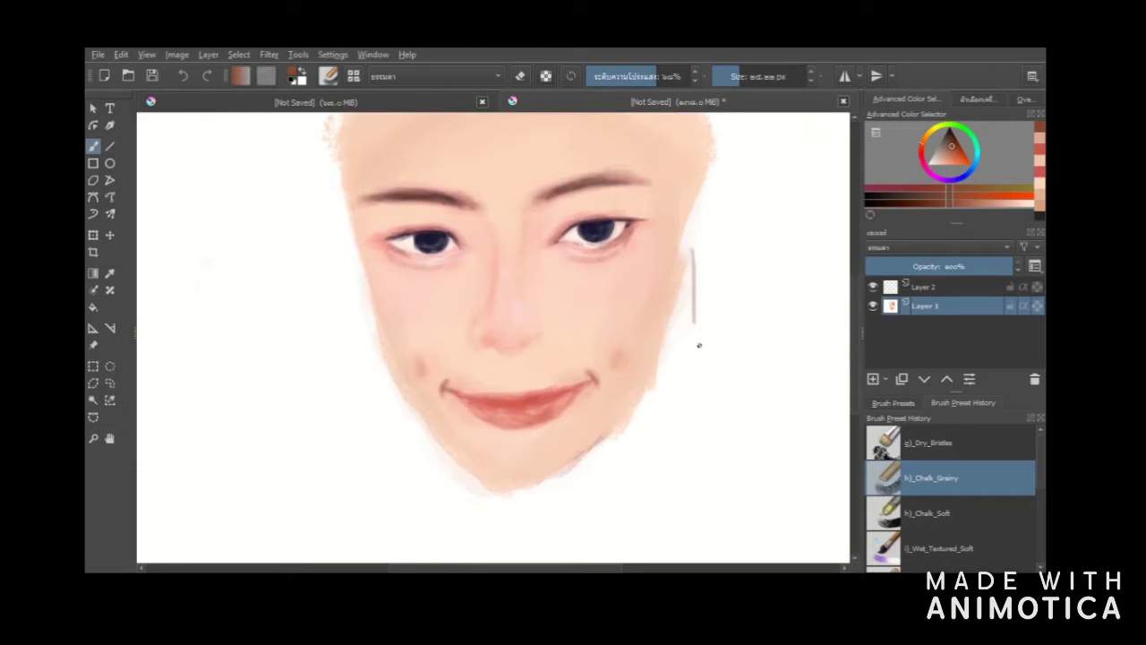
pyautogui.hotkey('ctrl', 'z')
pyautogui.click(764, 77)
pyautogui.rightClick(516, 262)
pyautogui.click(501, 202)
pyautogui.click(338, 204)
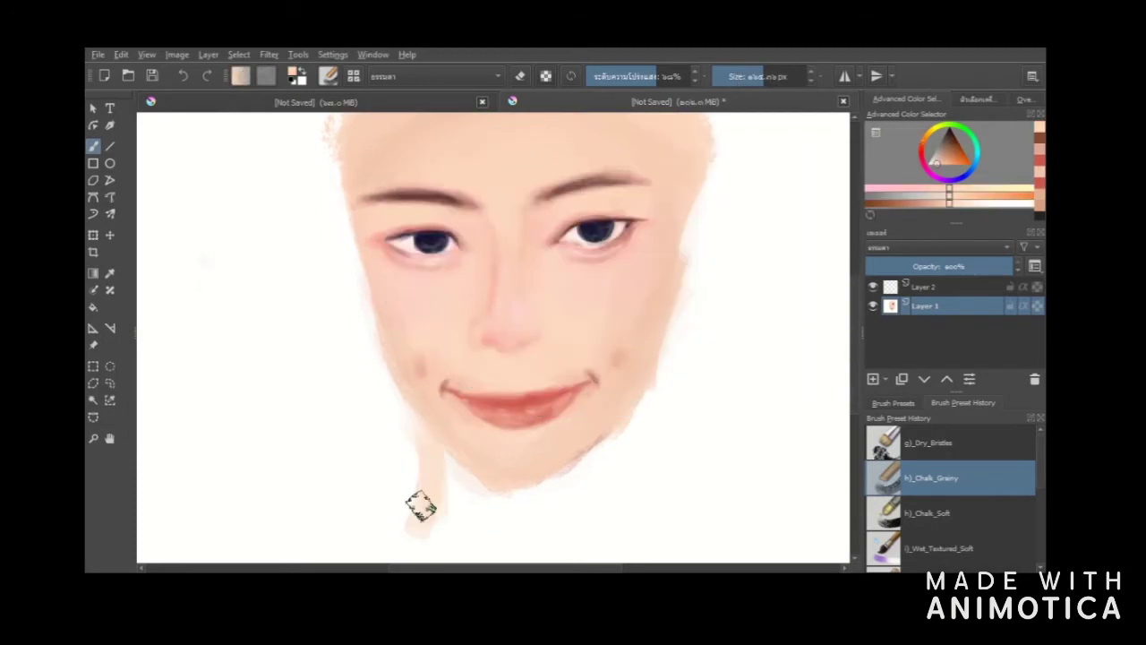
pyautogui.moveTo(405, 397)
pyautogui.mouseDown()
pyautogui.moveTo(456, 391)
pyautogui.moveTo(421, 486)
pyautogui.moveTo(549, 476)
pyautogui.moveTo(554, 495)
pyautogui.mouseUp()
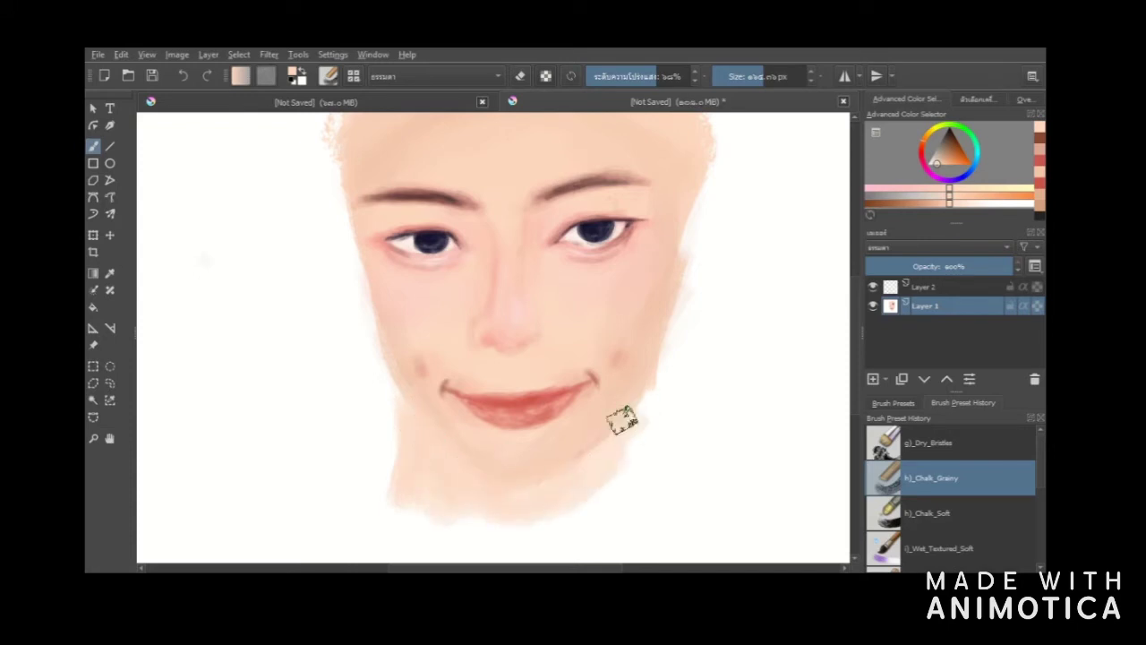
pyautogui.moveTo(630, 419); pyautogui.dragTo(628, 528)
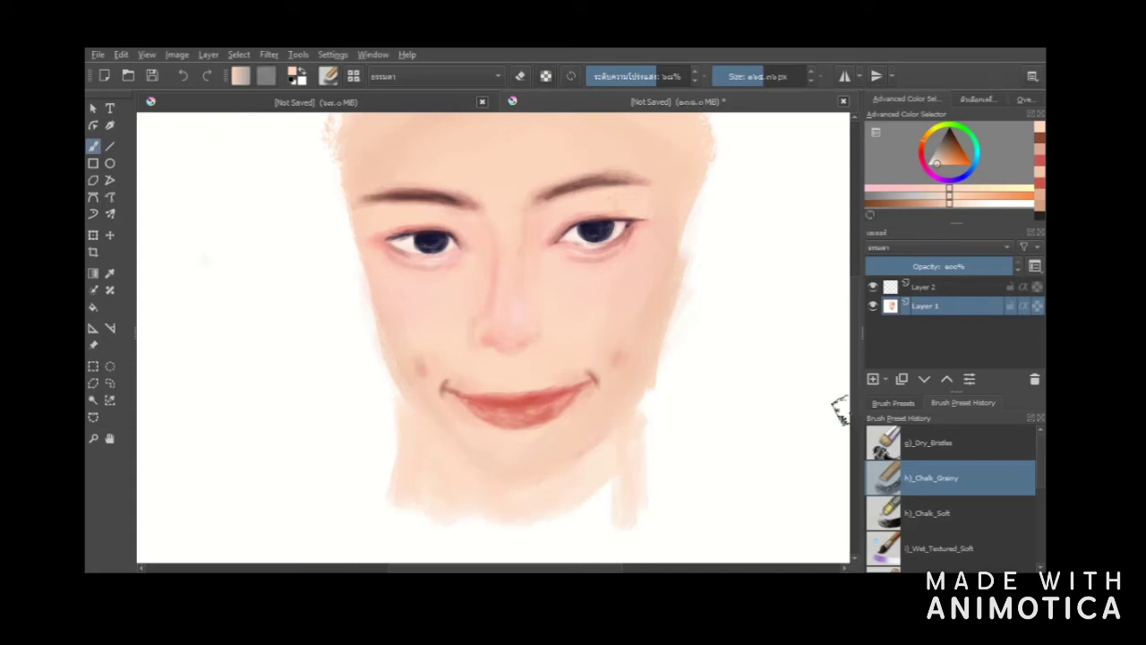
pyautogui.moveTo(856, 386); pyautogui.dragTo(854, 403)
pyautogui.moveTo(403, 462)
pyautogui.mouseDown()
pyautogui.moveTo(590, 481)
pyautogui.moveTo(610, 418)
pyautogui.mouseUp()
# - Outline the jawline and chin with a thin tan line using a small brush at reduced opacity
pyautogui.rightClick(398, 291)
pyautogui.click(388, 301)
pyautogui.click(786, 193)
pyautogui.click(746, 77)
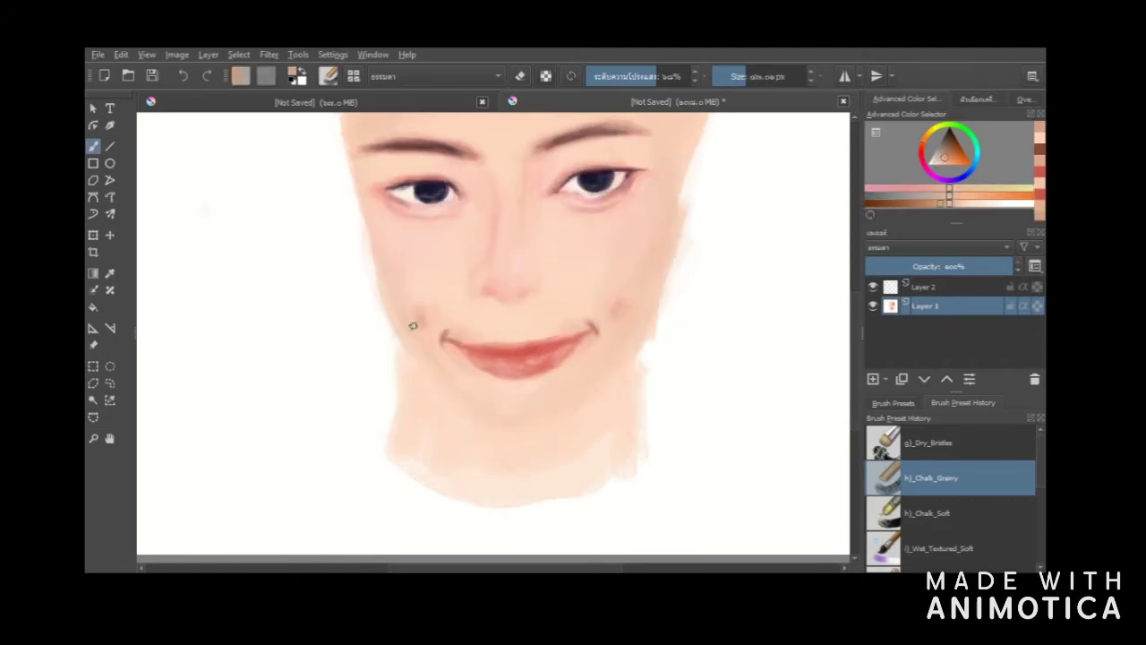
pyautogui.moveTo(378, 260); pyautogui.dragTo(457, 397)
pyautogui.hotkey('ctrl', 'z')
pyautogui.click(735, 77)
pyautogui.click(644, 77)
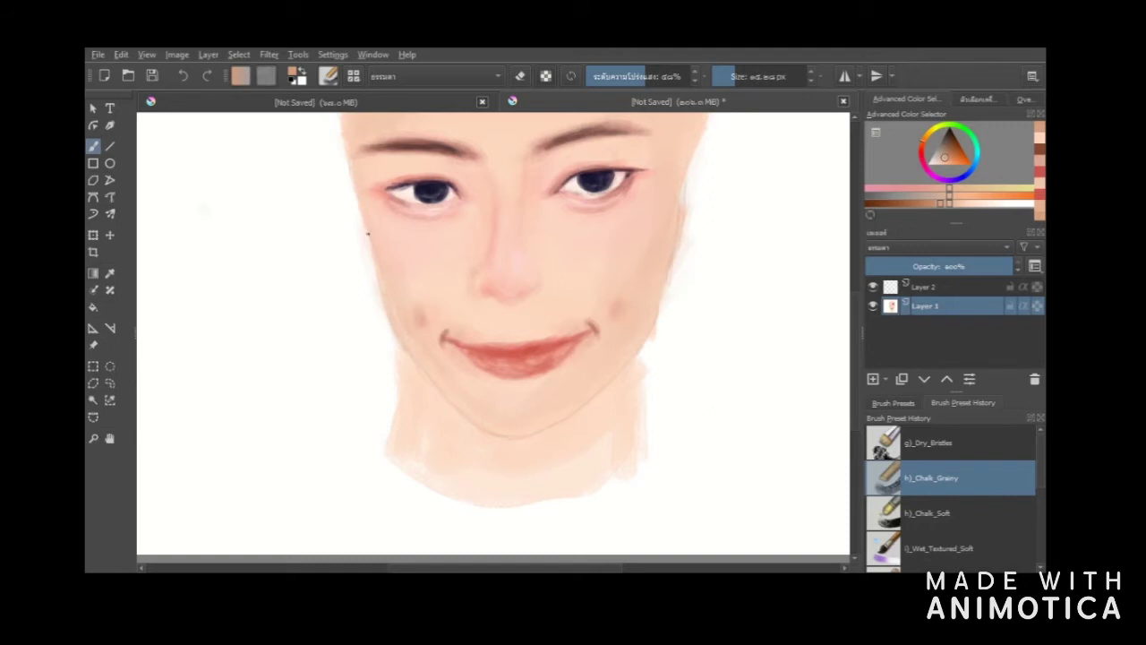
# - Shade both sides of the face down to the jaw with tan using a large, lower-opacity brush
pyautogui.click(744, 76)
pyautogui.click(626, 76)
pyautogui.click(760, 76)
pyautogui.moveTo(673, 222); pyautogui.dragTo(615, 388)
pyautogui.moveTo(385, 244); pyautogui.dragTo(402, 329)
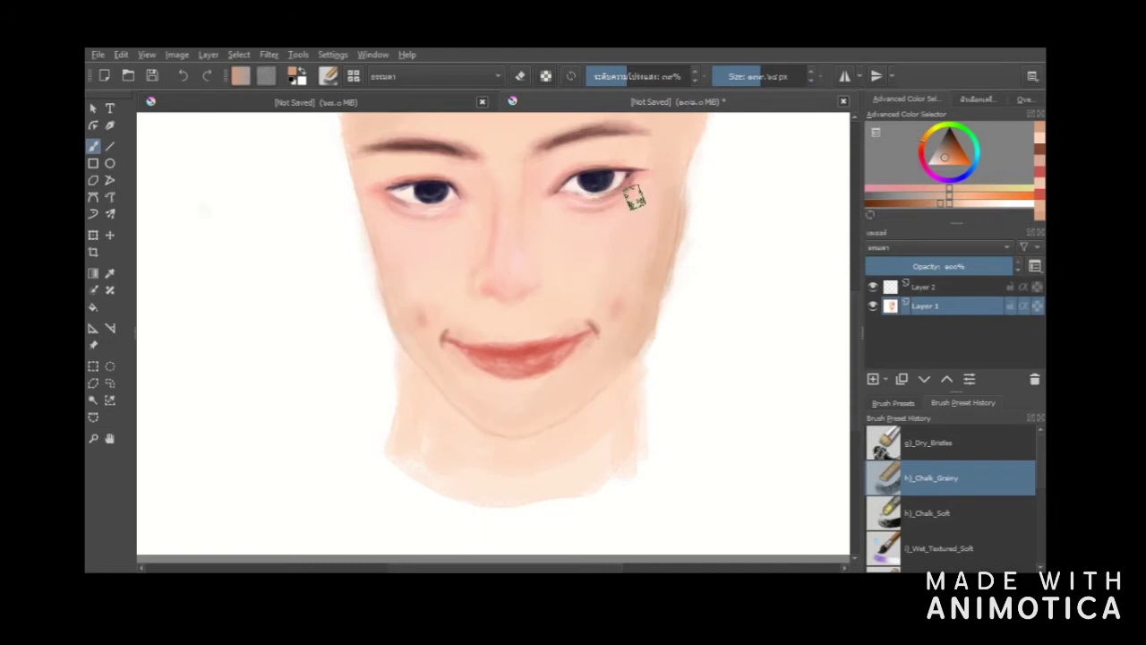
# - Strengthen the shadow along the jawline and under the chin with tan using a smaller brush
pyautogui.press('[')
pyautogui.press('[')
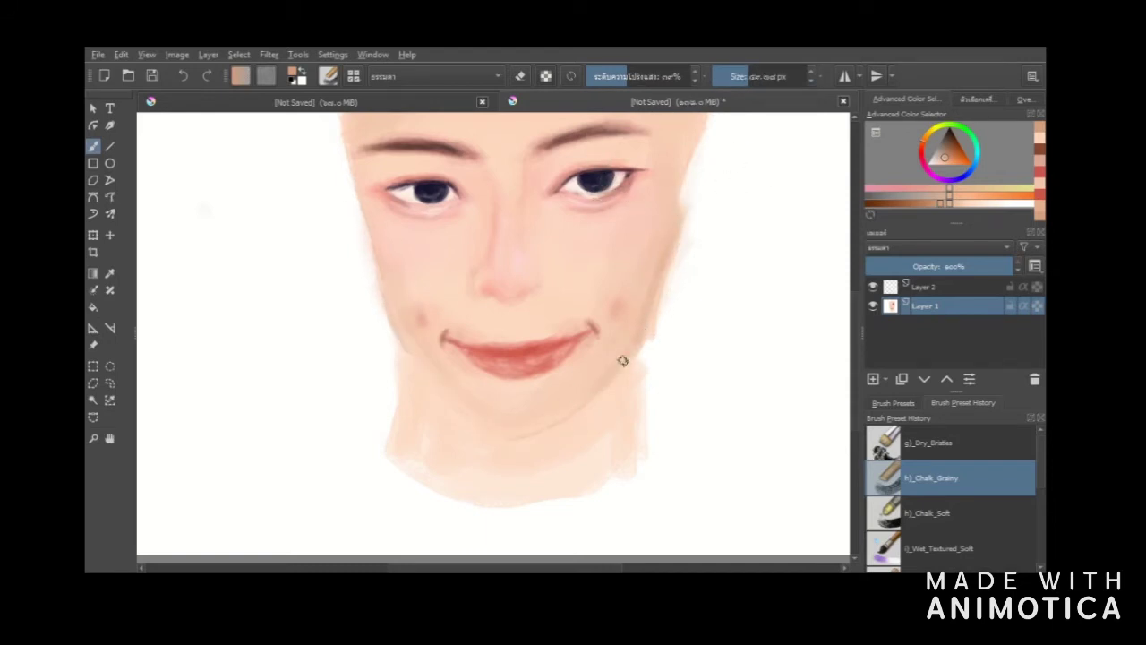
pyautogui.moveTo(610, 377); pyautogui.dragTo(500, 440)
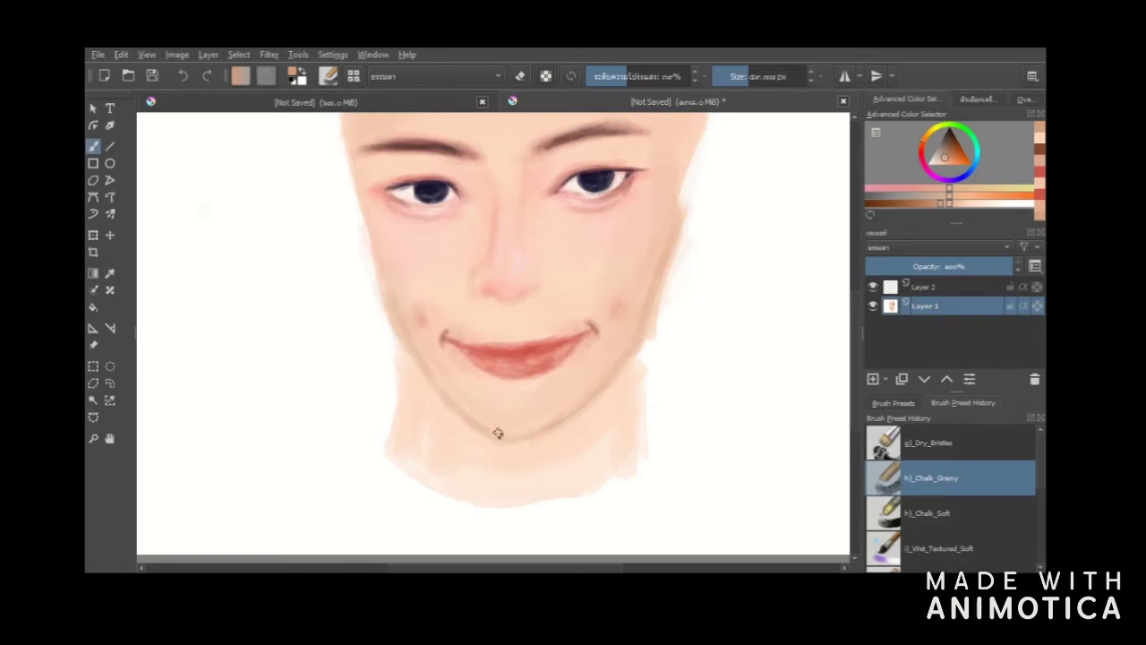
# - Smooth the jawline, lips and facial shading with the k)_Blender_Blur brush at an enlarged size
pyautogui.moveTo(856, 332); pyautogui.dragTo(856, 324)
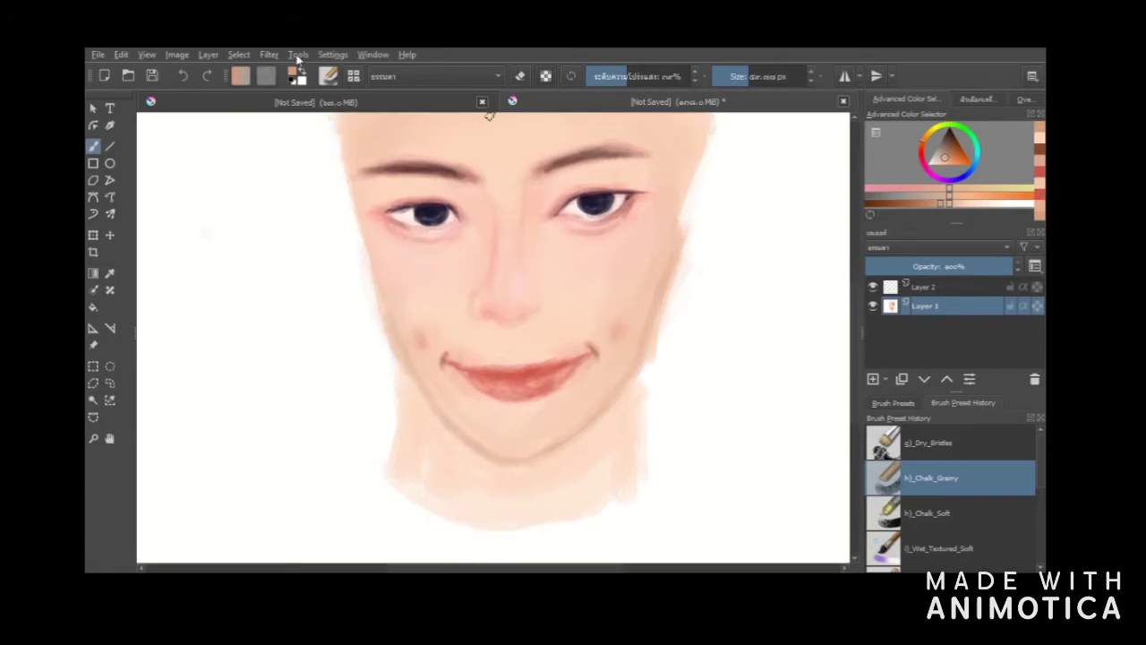
pyautogui.rightClick(266, 287)
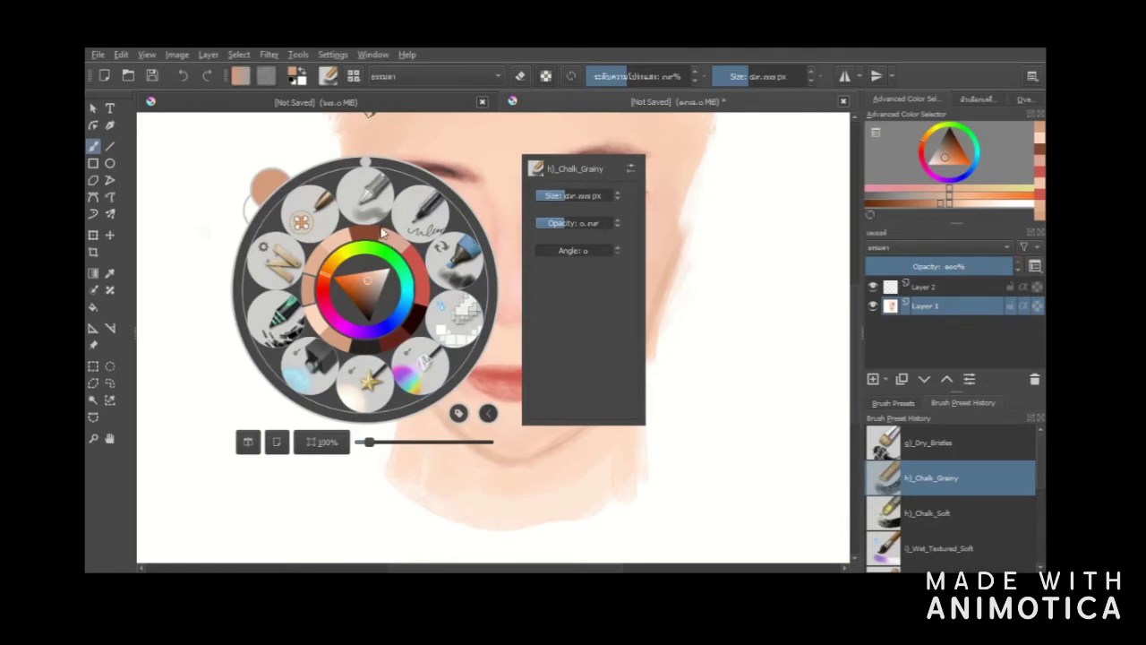
pyautogui.click(367, 197)
pyautogui.click(766, 76)
pyautogui.click(753, 76)
pyautogui.click(757, 76)
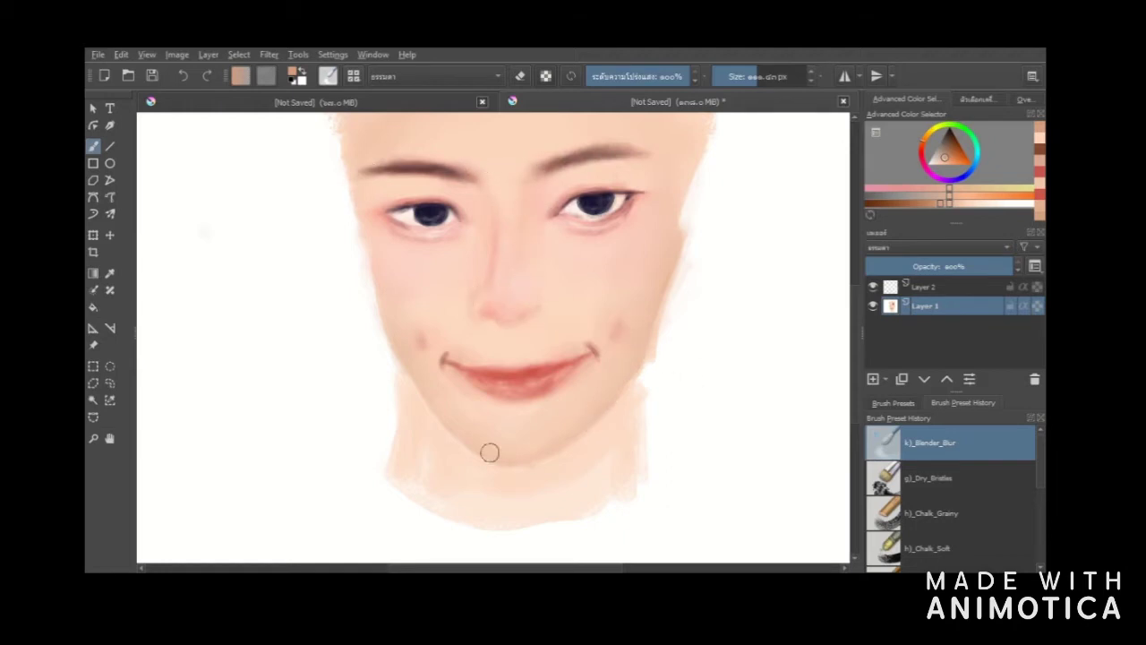
# - Rough in the neck sides and both shoulders with light peach using a large h)_Chalk_Grainy brush
pyautogui.click(1039, 184)
pyautogui.moveTo(673, 378); pyautogui.dragTo(673, 291)
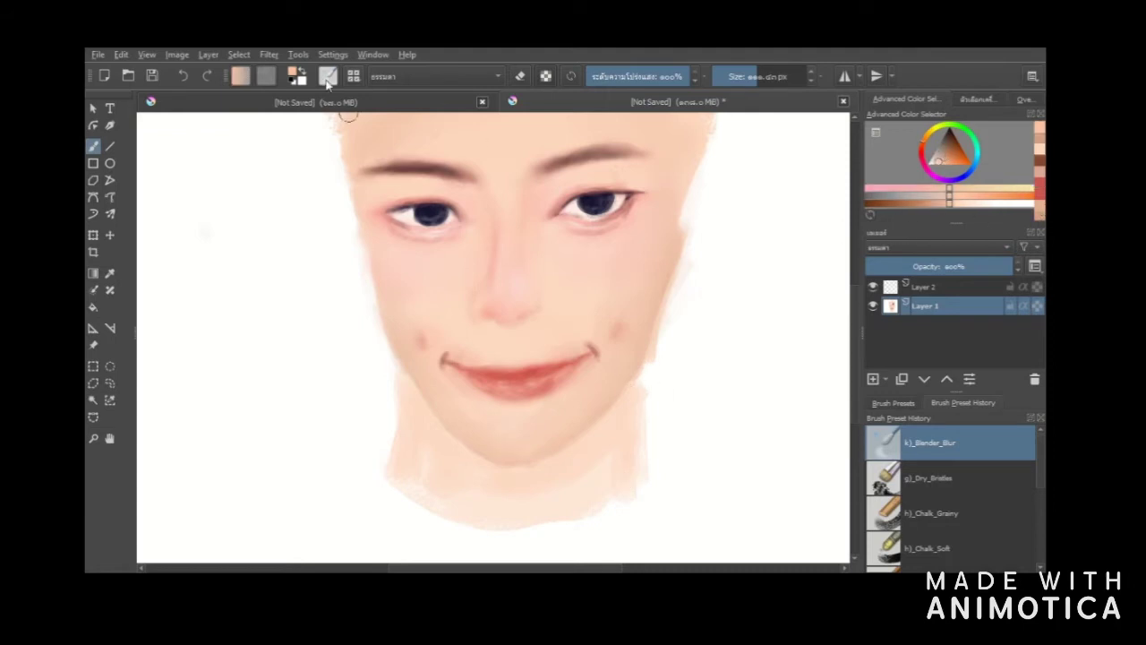
pyautogui.click(931, 513)
pyautogui.click(756, 76)
pyautogui.click(663, 77)
pyautogui.moveTo(617, 479)
pyautogui.mouseDown()
pyautogui.moveTo(612, 417)
pyautogui.moveTo(604, 501)
pyautogui.mouseUp()
pyautogui.moveTo(407, 380); pyautogui.dragTo(400, 387)
pyautogui.moveTo(410, 448)
pyautogui.mouseDown()
pyautogui.moveTo(384, 435)
pyautogui.moveTo(397, 489)
pyautogui.moveTo(400, 454)
pyautogui.moveTo(311, 482)
pyautogui.mouseUp()
pyautogui.moveTo(630, 448); pyautogui.dragTo(702, 468)
# - Fill the upper chest, neck and shoulders with light peach and round out the shoulder contours
pyautogui.moveTo(854, 391); pyautogui.dragTo(854, 405)
pyautogui.moveTo(337, 431); pyautogui.dragTo(384, 490)
pyautogui.moveTo(439, 455); pyautogui.dragTo(546, 483)
pyautogui.moveTo(454, 462)
pyautogui.mouseDown()
pyautogui.moveTo(525, 486)
pyautogui.moveTo(435, 397)
pyautogui.mouseUp()
pyautogui.moveTo(588, 384)
pyautogui.mouseDown()
pyautogui.moveTo(597, 483)
pyautogui.moveTo(666, 467)
pyautogui.mouseUp()
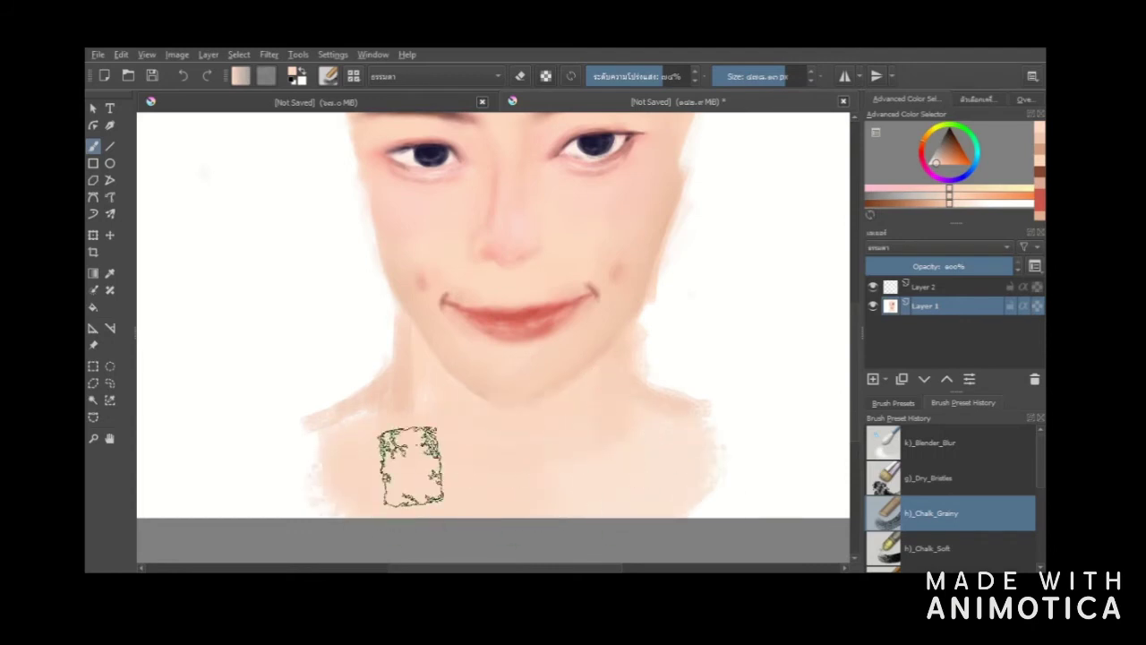
pyautogui.moveTo(409, 465); pyautogui.dragTo(315, 467)
pyautogui.moveTo(376, 421); pyautogui.dragTo(404, 404)
pyautogui.click(762, 76)
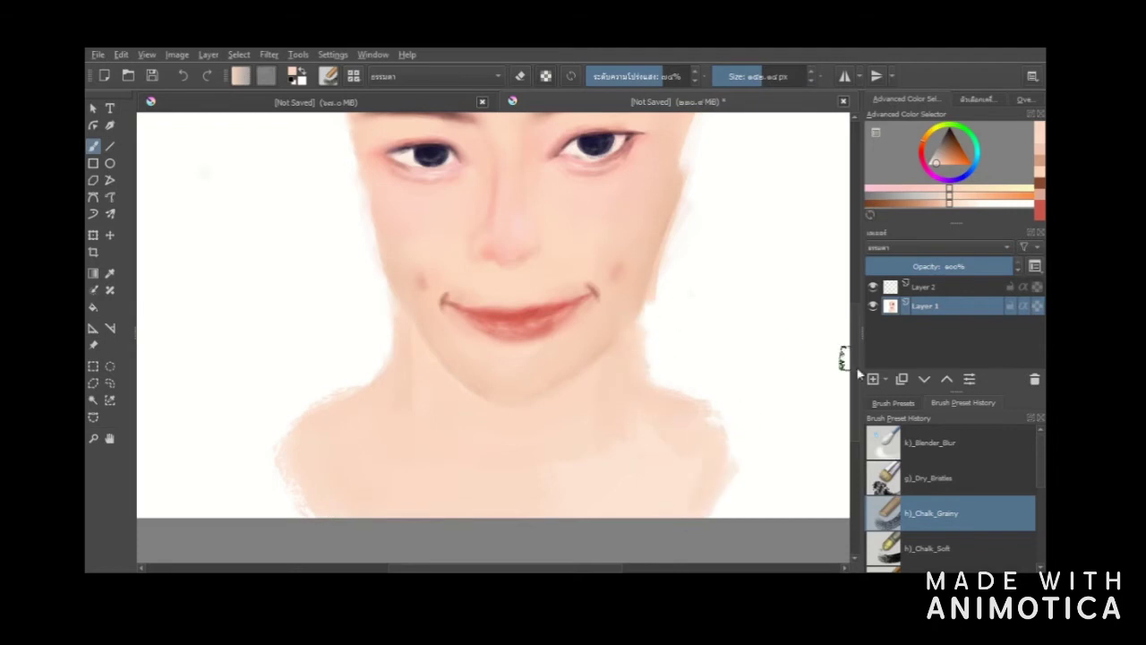
pyautogui.scroll(2, 844, 363)
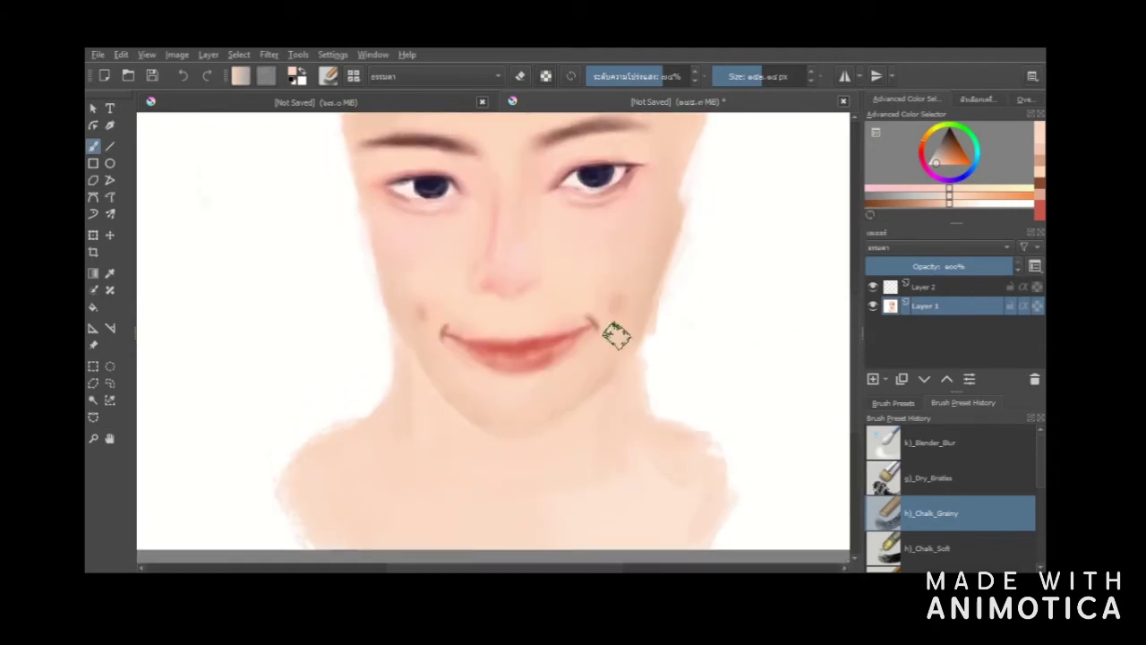
# - Shade under the chin and along the lower jaw with a darker tan using the h)_Chalk_Grainy brush
pyautogui.rightClick(556, 293)
pyautogui.click(556, 236)
pyautogui.click(421, 376)
pyautogui.moveTo(454, 426); pyautogui.dragTo(412, 358)
pyautogui.click(753, 77)
pyautogui.moveTo(454, 433); pyautogui.dragTo(506, 446)
pyautogui.hotkey('ctrl', 'z')
pyautogui.hotkey('ctrl', 'z')
pyautogui.moveTo(424, 401)
pyautogui.mouseDown()
pyautogui.moveTo(401, 322)
pyautogui.moveTo(395, 344)
pyautogui.moveTo(474, 443)
pyautogui.moveTo(466, 453)
pyautogui.moveTo(498, 451)
pyautogui.mouseUp()
pyautogui.moveTo(433, 403); pyautogui.dragTo(630, 380)
pyautogui.moveTo(566, 431); pyautogui.dragTo(631, 362)
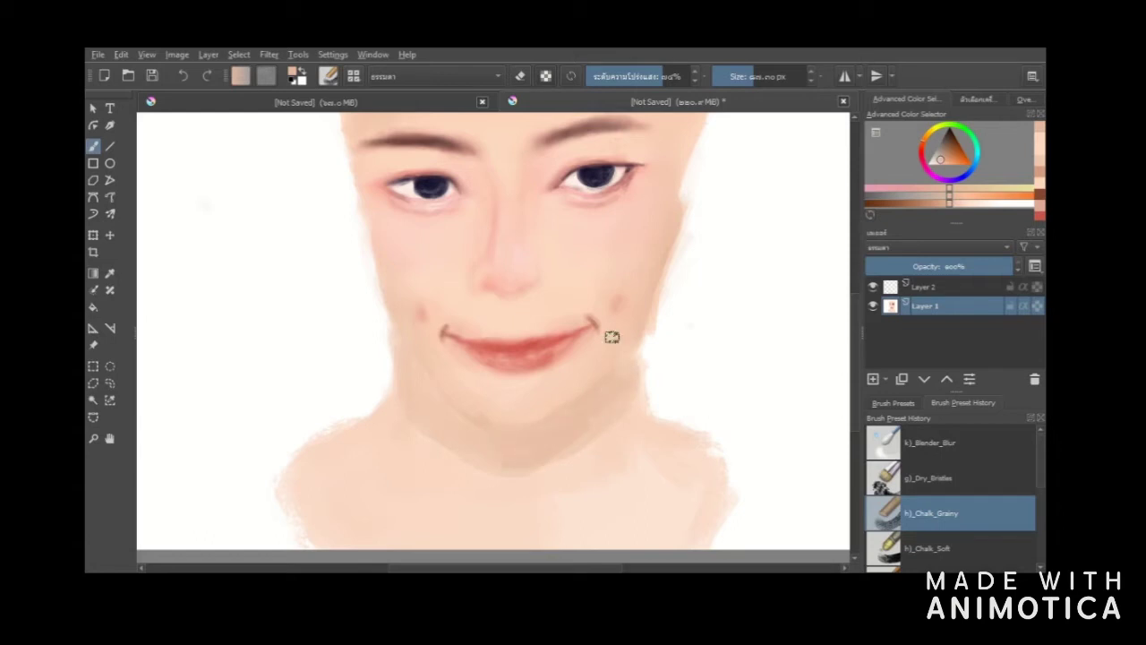
# - Paint broad tan shadow strokes down both sides of the neck
pyautogui.moveTo(385, 412); pyautogui.dragTo(408, 512)
pyautogui.moveTo(396, 433)
pyautogui.mouseDown()
pyautogui.moveTo(387, 468)
pyautogui.moveTo(378, 434)
pyautogui.moveTo(389, 505)
pyautogui.moveTo(382, 463)
pyautogui.mouseUp()
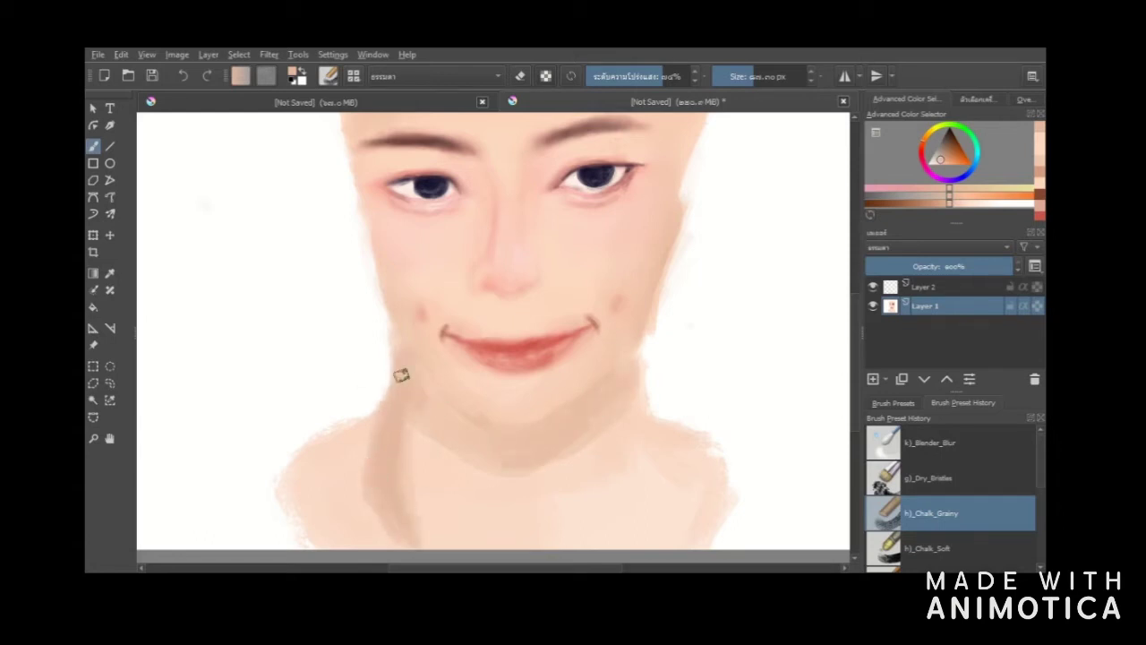
pyautogui.moveTo(631, 374)
pyautogui.mouseDown()
pyautogui.moveTo(616, 470)
pyautogui.moveTo(609, 458)
pyautogui.moveTo(659, 442)
pyautogui.moveTo(591, 463)
pyautogui.mouseUp()
# - Tint the neck shadows with a muted pinkish red at low brush opacity
pyautogui.moveTo(671, 73); pyautogui.dragTo(629, 75)
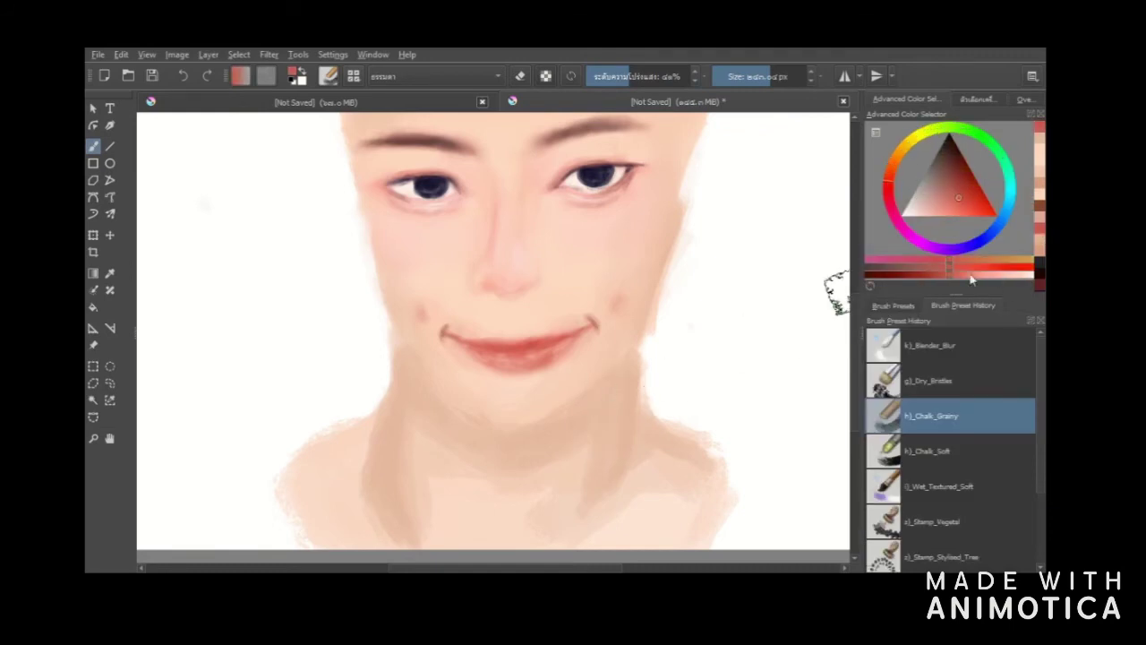
pyautogui.click(995, 274)
pyautogui.hotkey('ctrl', 'z')
pyautogui.click(609, 77)
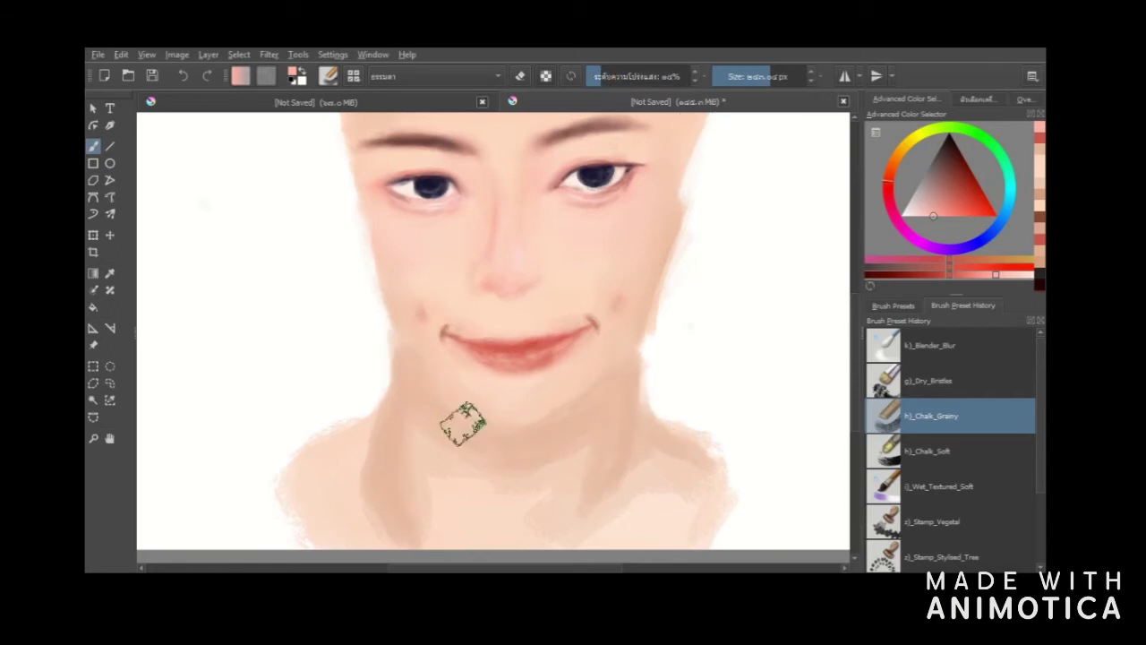
pyautogui.rightClick(536, 259)
pyautogui.click(314, 235)
pyautogui.keyDown('ctrl'); pyautogui.click(543, 129); pyautogui.keyUp('ctrl')
pyautogui.moveTo(400, 386); pyautogui.dragTo(397, 523)
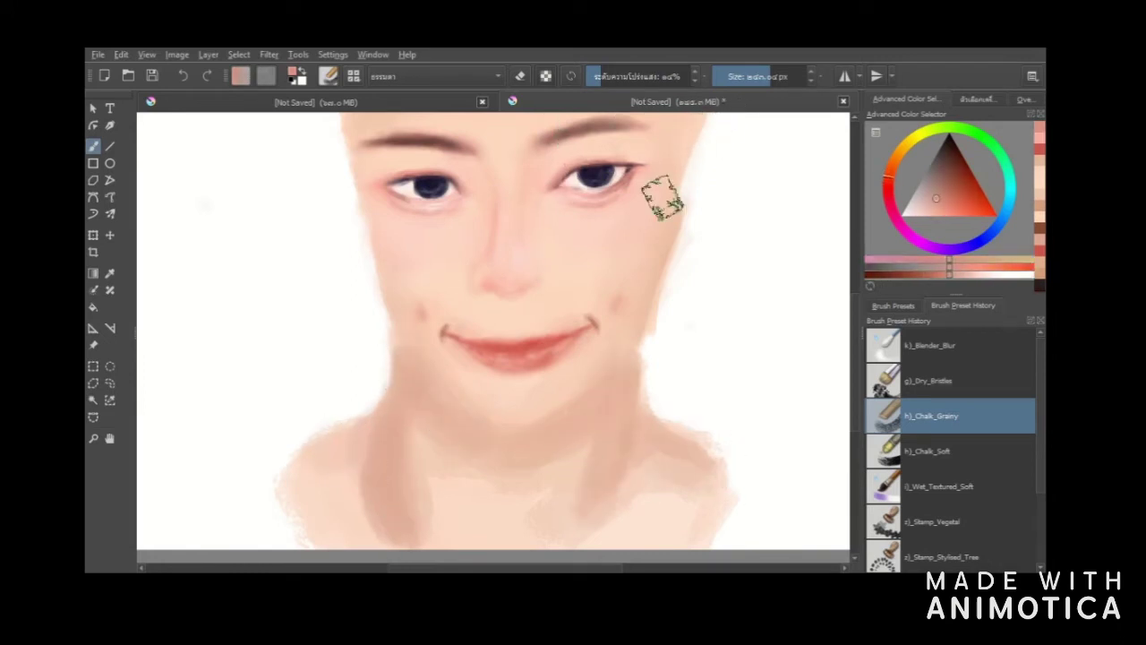
# - Outline the jawline and chin with a thin reddish-brown line at a moderately raised opacity
pyautogui.rightClick(555, 327)
pyautogui.click(611, 317)
pyautogui.click(409, 301)
pyautogui.click(737, 76)
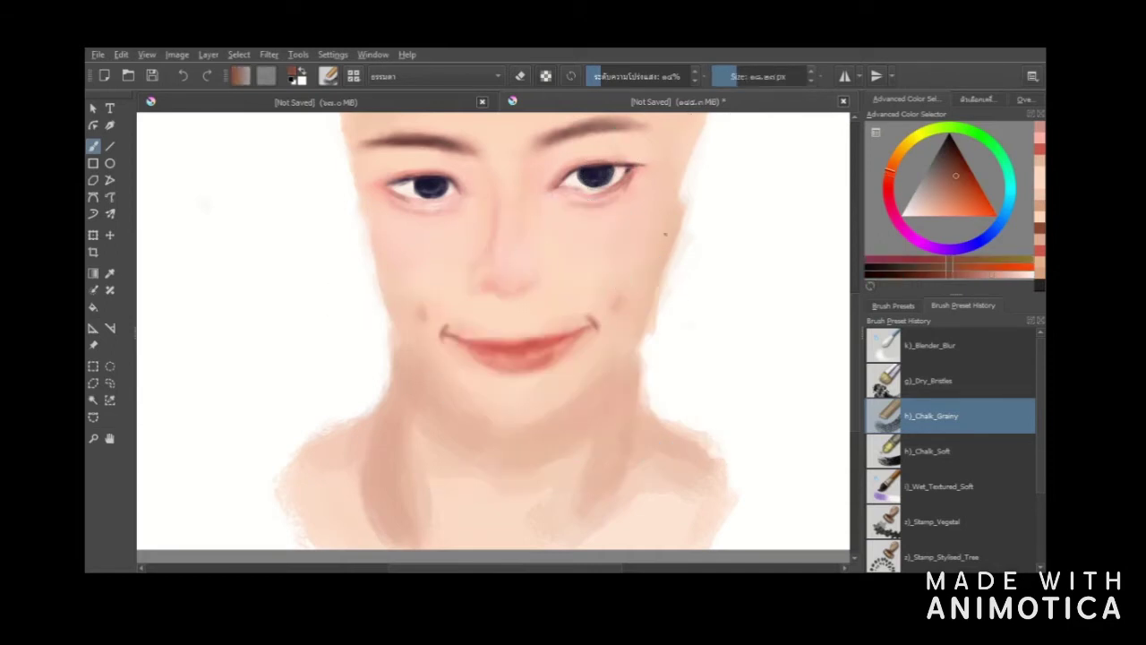
pyautogui.click(615, 78)
pyautogui.click(636, 76)
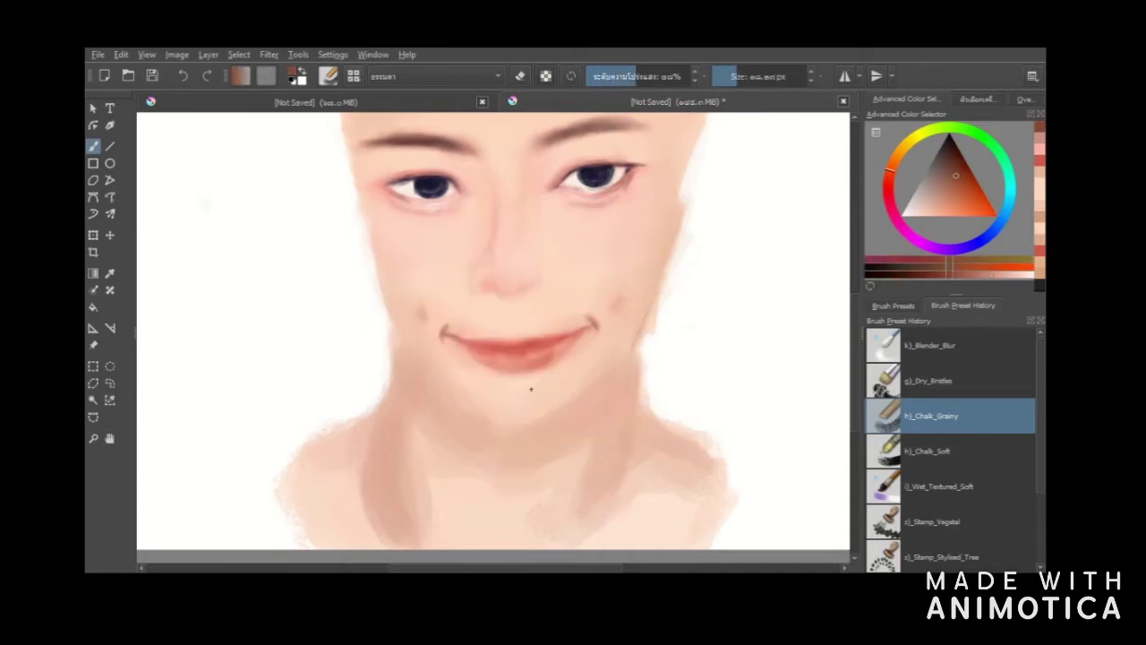
pyautogui.moveTo(638, 351); pyautogui.dragTo(555, 413)
pyautogui.hotkey('ctrl', 'z')
pyautogui.moveTo(475, 416); pyautogui.dragTo(533, 424)
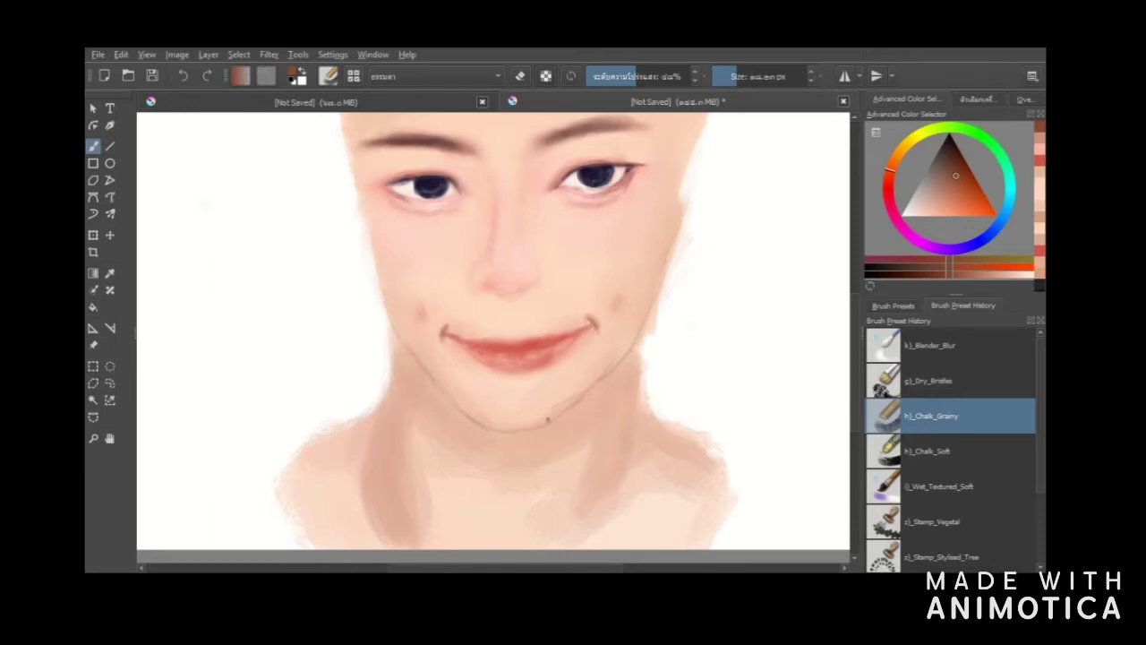
# - Outline both sides of the face, the neck and the shoulder slopes with thin reddish-brown lines
pyautogui.moveTo(682, 194); pyautogui.dragTo(665, 255)
pyautogui.moveTo(369, 193); pyautogui.dragTo(371, 254)
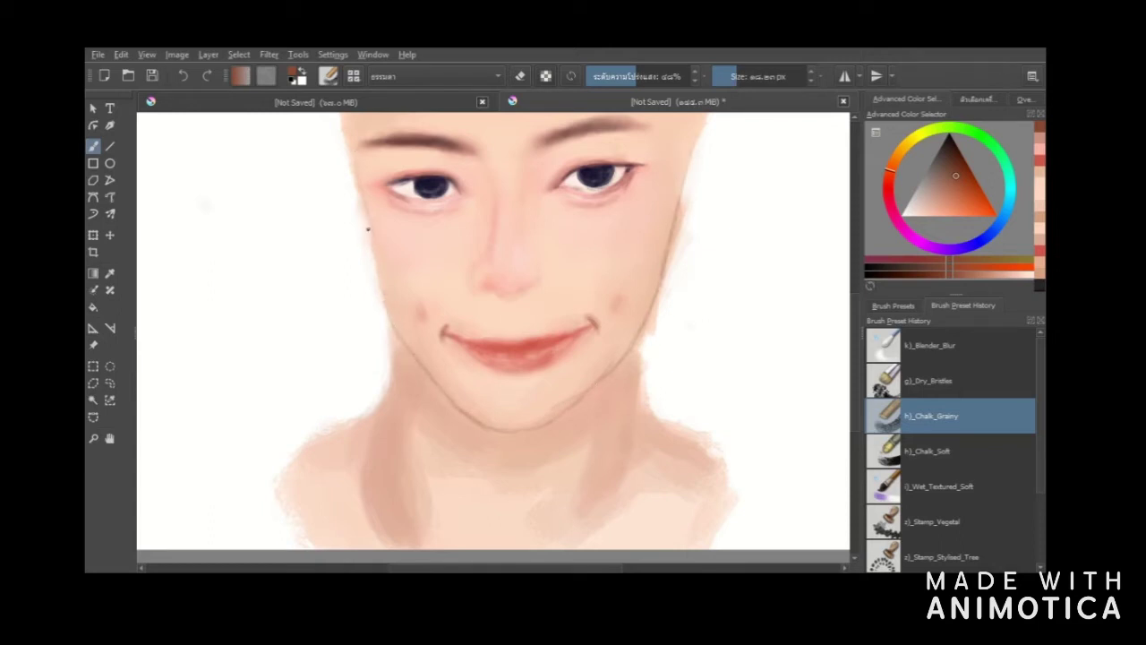
pyautogui.hotkey('ctrl', 'z')
pyautogui.moveTo(349, 163)
pyautogui.mouseDown()
pyautogui.moveTo(360, 215)
pyautogui.moveTo(405, 348)
pyautogui.mouseUp()
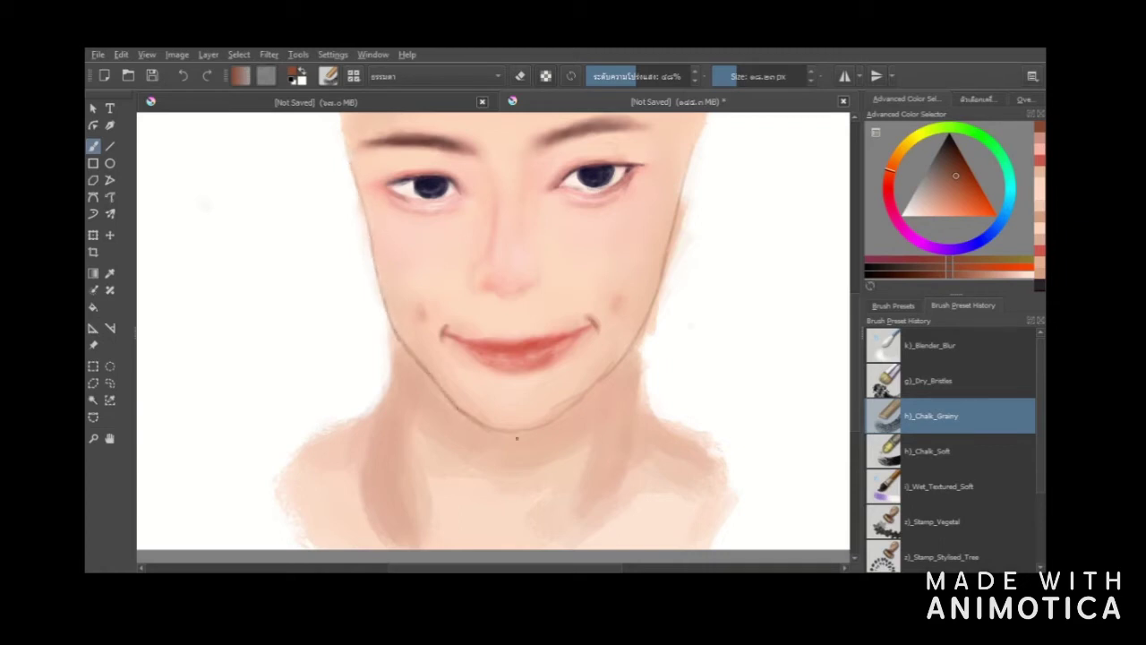
pyautogui.moveTo(641, 338); pyautogui.dragTo(637, 406)
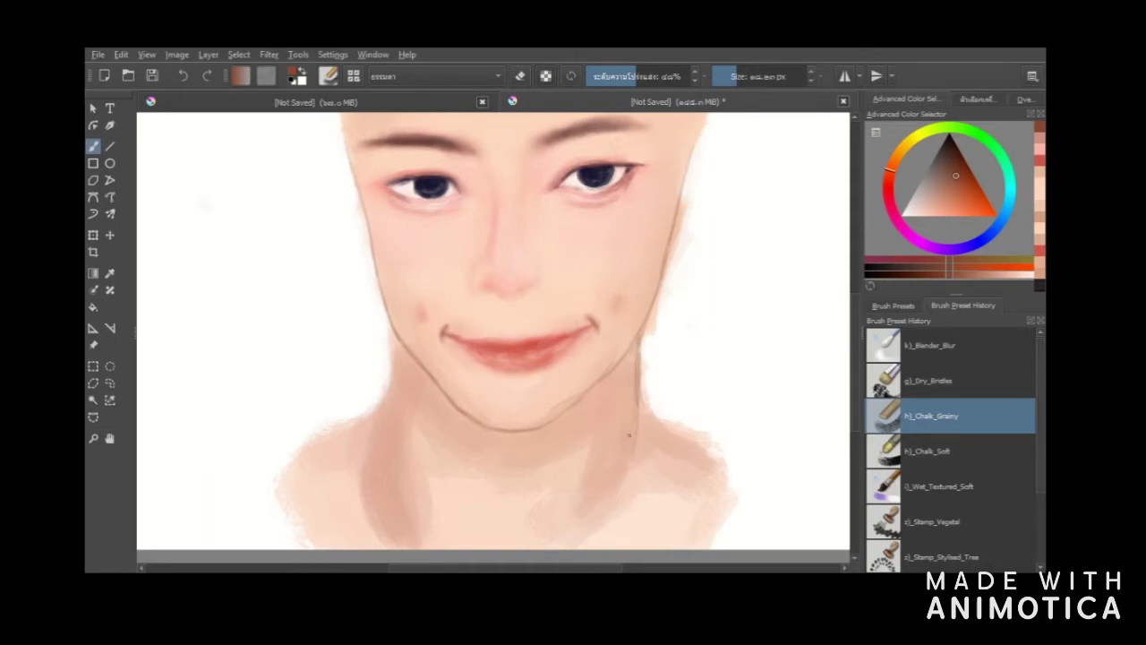
pyautogui.moveTo(394, 329); pyautogui.dragTo(390, 373)
# - Soften the face, neck and shoulder outlines with the k)_Blender_Blur brush at reduced opacity
pyautogui.rightClick(336, 262)
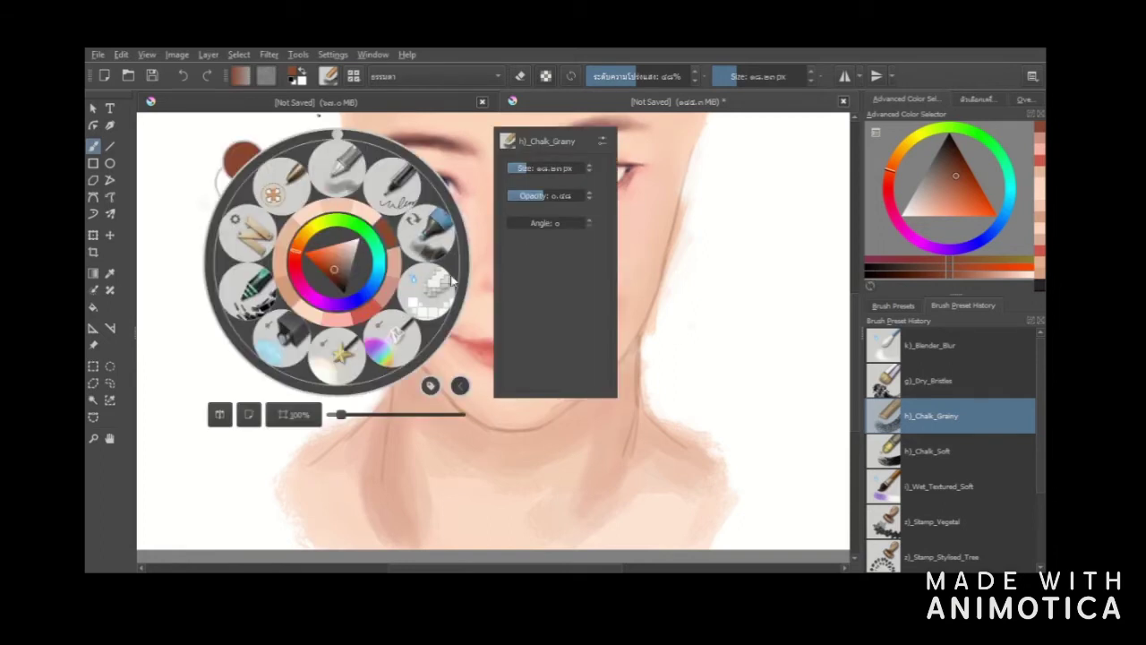
pyautogui.press('/')
pyautogui.click(356, 438)
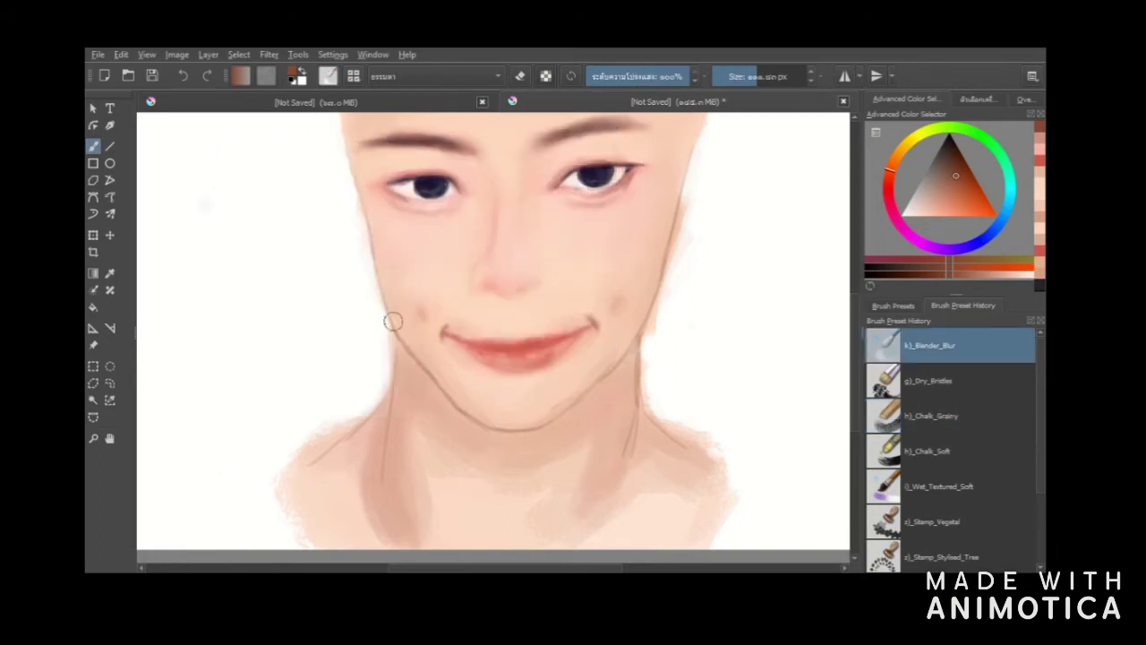
pyautogui.click(639, 77)
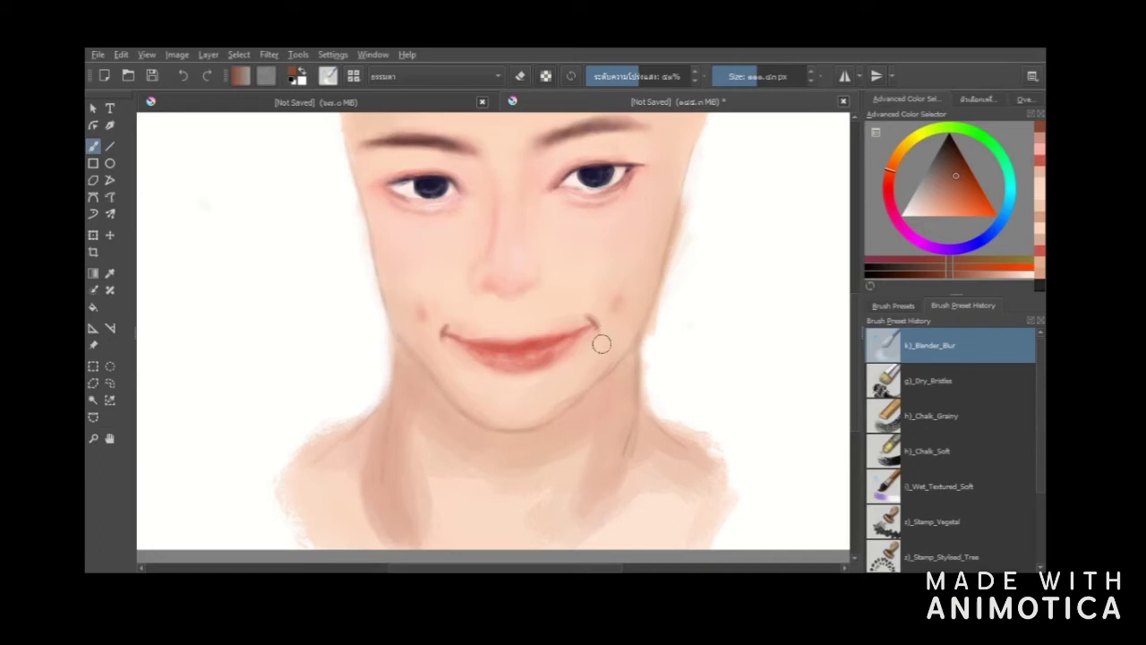
# - Sketch a curved hairline across the forehead with a thin reddish-brown h)_Chalk_Grainy brush
pyautogui.moveTo(854, 336); pyautogui.dragTo(854, 308)
pyautogui.click(931, 415)
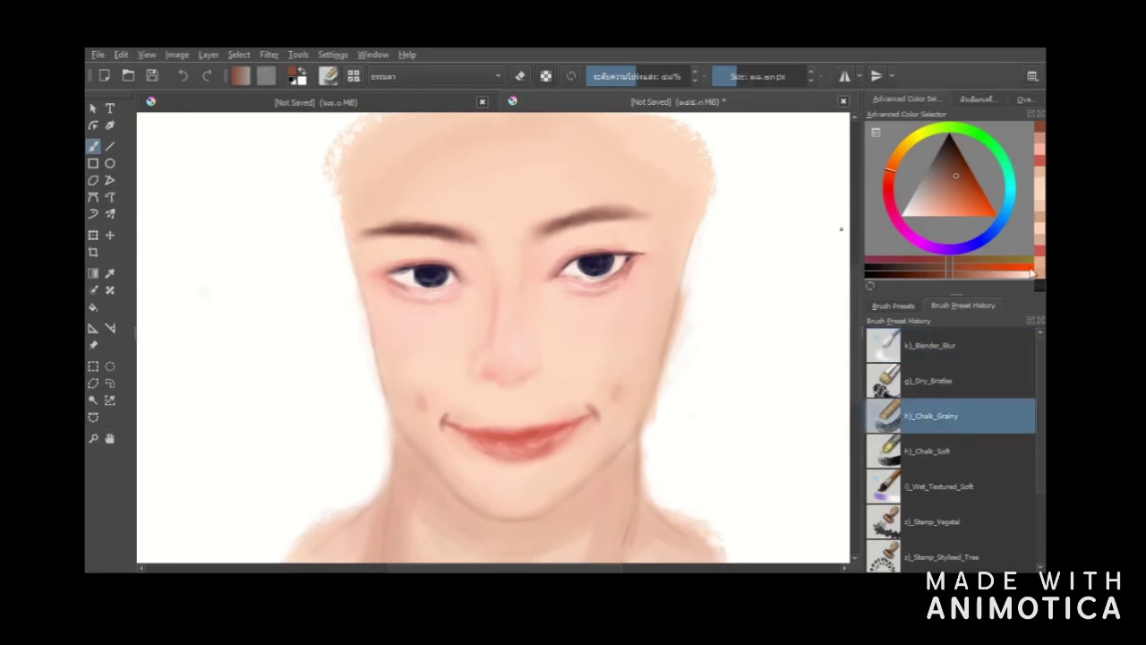
pyautogui.moveTo(441, 143); pyautogui.dragTo(425, 213)
pyautogui.hotkey('ctrl', 'z')
pyautogui.moveTo(447, 125); pyautogui.dragTo(714, 213)
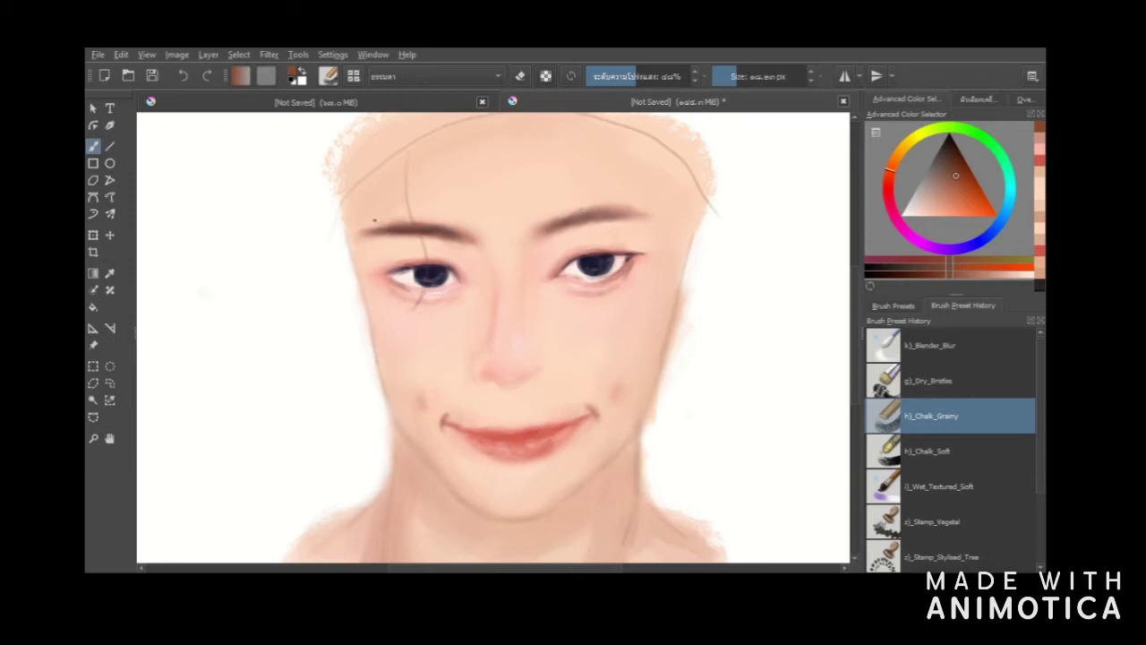
pyautogui.hotkey('ctrl', 'z')
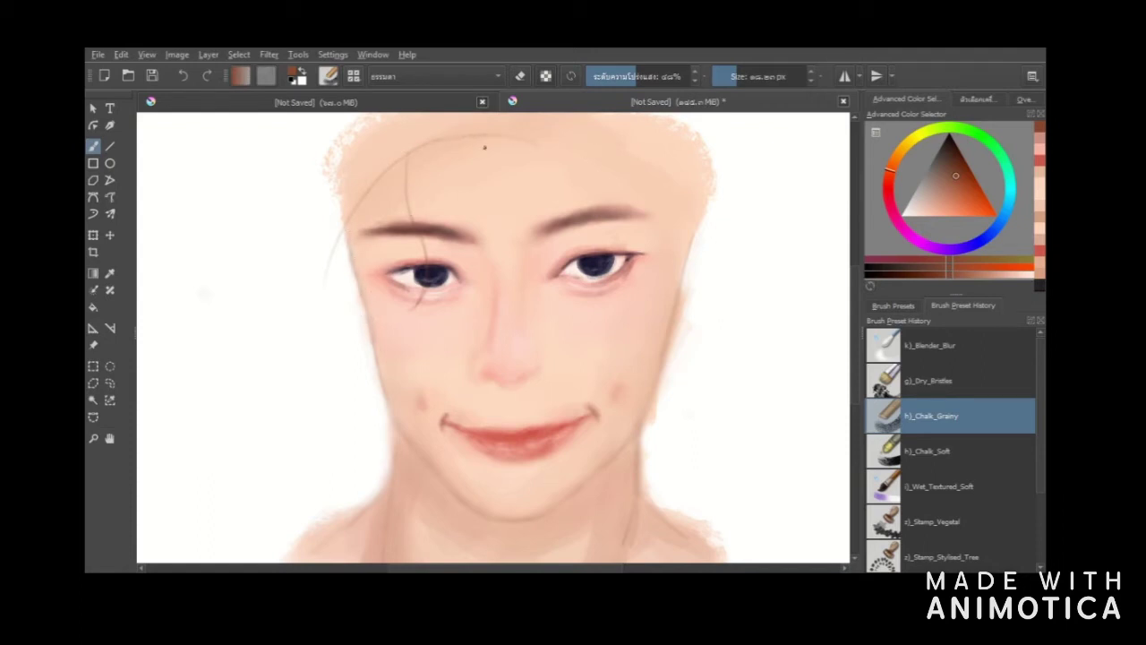
# - Sketch long hair strands falling from the hairline beside the face on the image's right side
pyautogui.moveTo(703, 203)
pyautogui.mouseDown()
pyautogui.moveTo(727, 283)
pyautogui.moveTo(678, 520)
pyautogui.mouseUp()
pyautogui.hotkey('ctrl', 'z')
pyautogui.hotkey('ctrl', 'z')
pyautogui.moveTo(719, 226); pyautogui.dragTo(746, 306)
pyautogui.moveTo(721, 237)
pyautogui.mouseDown()
pyautogui.moveTo(741, 360)
pyautogui.moveTo(706, 530)
pyautogui.mouseUp()
pyautogui.moveTo(704, 473); pyautogui.dragTo(667, 555)
pyautogui.moveTo(701, 229); pyautogui.dragTo(678, 484)
# - Extend the long hair strands down over the right-hand shoulder and chest and add outer strands
pyautogui.moveTo(855, 386); pyautogui.dragTo(855, 411)
pyautogui.moveTo(681, 406); pyautogui.dragTo(686, 487)
pyautogui.moveTo(716, 430)
pyautogui.mouseDown()
pyautogui.moveTo(670, 512)
pyautogui.moveTo(698, 550)
pyautogui.mouseUp()
pyautogui.moveTo(686, 479); pyautogui.dragTo(603, 555)
pyautogui.moveTo(673, 469); pyautogui.dragTo(583, 542)
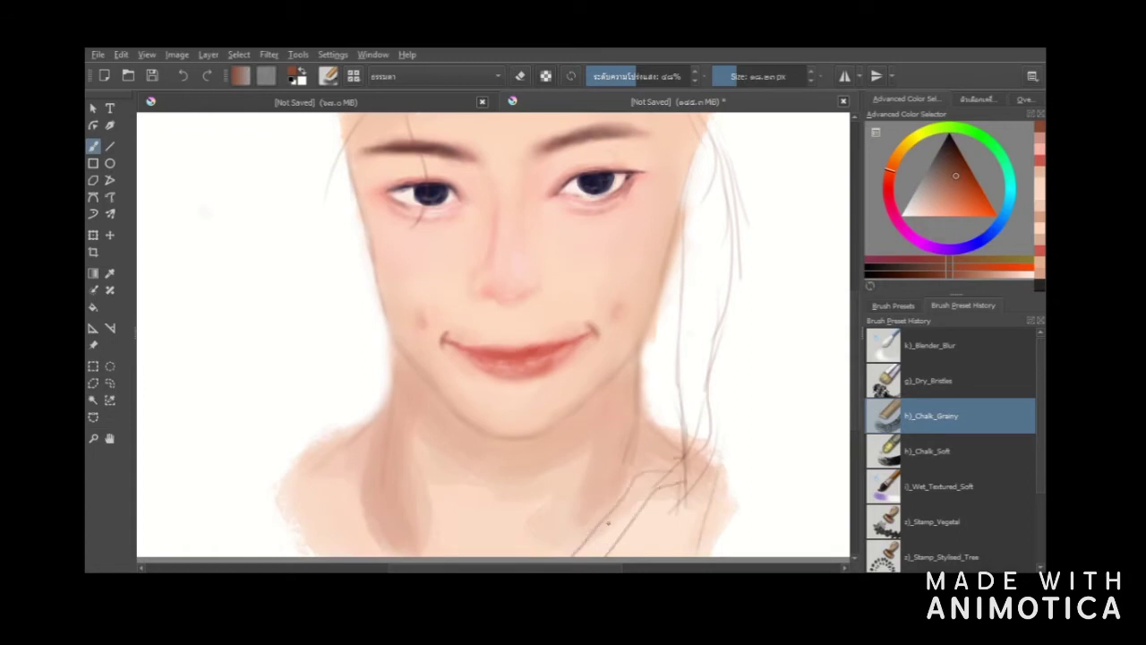
pyautogui.moveTo(748, 230); pyautogui.dragTo(766, 328)
pyautogui.moveTo(738, 236)
pyautogui.mouseDown()
pyautogui.moveTo(723, 496)
pyautogui.moveTo(660, 541)
pyautogui.mouseUp()
pyautogui.moveTo(725, 496); pyautogui.dragTo(691, 553)
# - Reinforce the hairline curve across the forehead with thin brown lines
pyautogui.moveTo(855, 371); pyautogui.dragTo(855, 326)
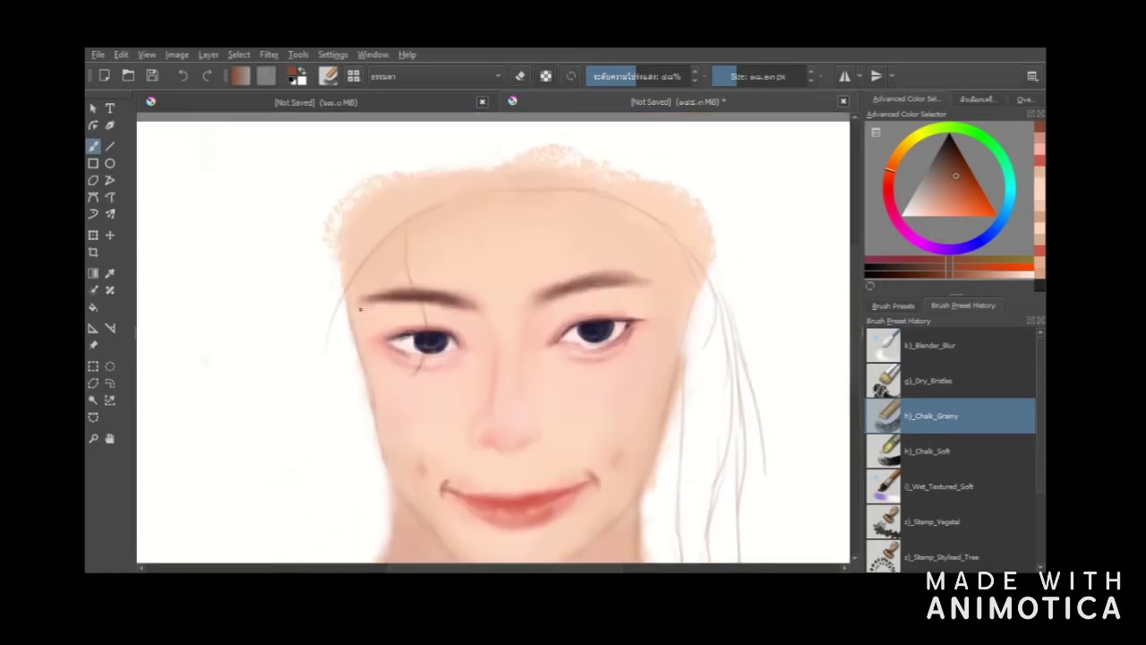
pyautogui.moveTo(347, 284)
pyautogui.mouseDown()
pyautogui.moveTo(543, 191)
pyautogui.moveTo(648, 212)
pyautogui.mouseUp()
pyautogui.hotkey('ctrl', 'z')
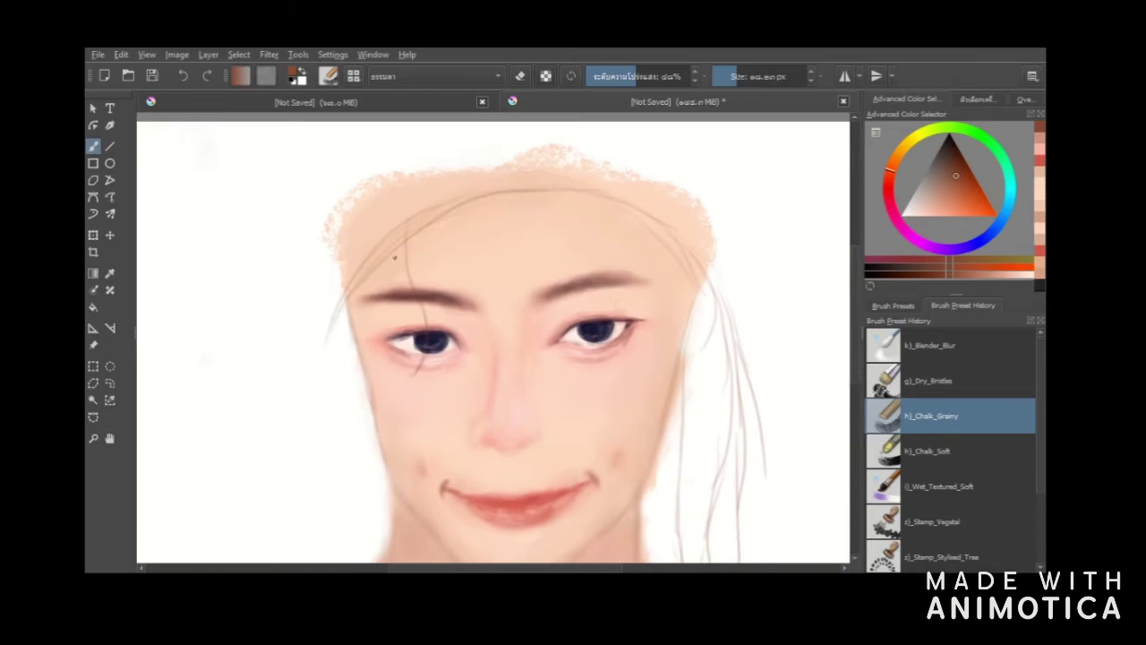
pyautogui.hotkey('ctrl', 'z')
# - Sketch curved fringe strands falling from the hairline over the left-hand eyebrow and eye
pyautogui.moveTo(401, 245); pyautogui.dragTo(399, 329)
pyautogui.moveTo(392, 256); pyautogui.dragTo(401, 329)
pyautogui.hotkey('ctrl', 'z')
pyautogui.moveTo(360, 285)
pyautogui.mouseDown()
pyautogui.moveTo(373, 353)
pyautogui.moveTo(385, 347)
pyautogui.moveTo(376, 339)
pyautogui.moveTo(389, 361)
pyautogui.mouseUp()
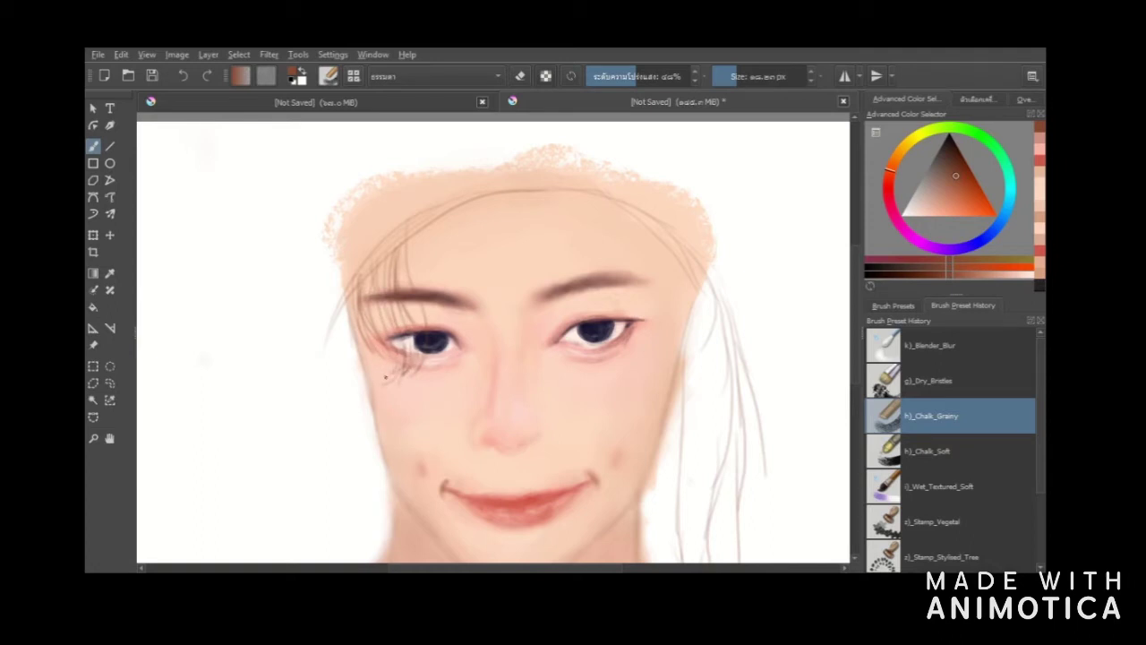
pyautogui.moveTo(363, 329); pyautogui.dragTo(381, 365)
pyautogui.moveTo(350, 283); pyautogui.dragTo(382, 372)
pyautogui.moveTo(347, 308); pyautogui.dragTo(392, 371)
pyautogui.moveTo(362, 279); pyautogui.dragTo(376, 363)
pyautogui.moveTo(390, 257)
pyautogui.mouseDown()
pyautogui.moveTo(394, 362)
pyautogui.moveTo(380, 336)
pyautogui.mouseUp()
pyautogui.moveTo(408, 265); pyautogui.dragTo(415, 386)
pyautogui.hotkey('ctrl', 'z')
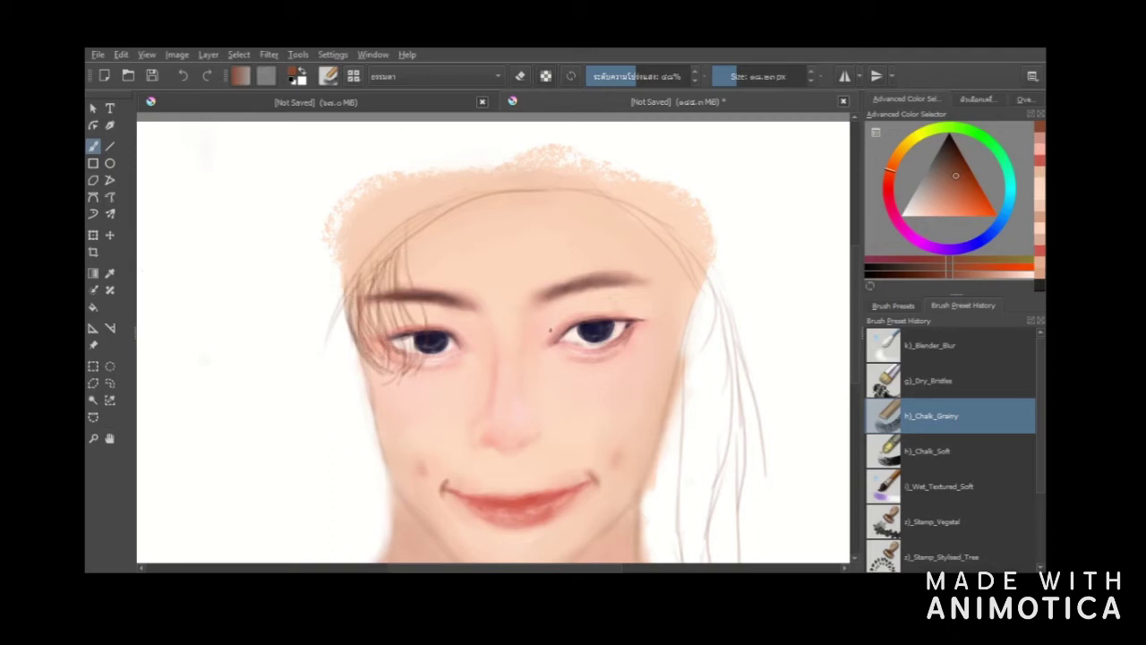
# - Thicken the fringe over the left-hand eye with many closely spaced brown strands
pyautogui.click(743, 79)
pyautogui.moveTo(373, 272); pyautogui.dragTo(365, 317)
pyautogui.moveTo(406, 238); pyautogui.dragTo(380, 292)
pyautogui.moveTo(397, 253); pyautogui.dragTo(388, 332)
pyautogui.moveTo(387, 270); pyautogui.dragTo(411, 364)
pyautogui.moveTo(389, 324); pyautogui.dragTo(399, 377)
pyautogui.moveTo(385, 276); pyautogui.dragTo(393, 350)
pyautogui.moveTo(383, 302); pyautogui.dragTo(399, 359)
pyautogui.moveTo(368, 302); pyautogui.dragTo(395, 372)
pyautogui.moveTo(371, 273); pyautogui.dragTo(379, 350)
pyautogui.moveTo(384, 260); pyautogui.dragTo(389, 369)
pyautogui.moveTo(365, 315); pyautogui.dragTo(401, 371)
pyautogui.moveTo(383, 276)
pyautogui.mouseDown()
pyautogui.moveTo(386, 328)
pyautogui.moveTo(407, 356)
pyautogui.mouseUp()
# - Add stronger reddish-brown strands to the fringe at 100% brush opacity
pyautogui.click(688, 78)
pyautogui.click(726, 77)
pyautogui.click(938, 274)
pyautogui.click(733, 77)
pyautogui.moveTo(405, 236); pyautogui.dragTo(410, 382)
pyautogui.hotkey('ctrl', 'z')
pyautogui.hotkey('ctrl', 'z')
pyautogui.moveTo(410, 303); pyautogui.dragTo(411, 382)
pyautogui.moveTo(392, 273); pyautogui.dragTo(408, 375)
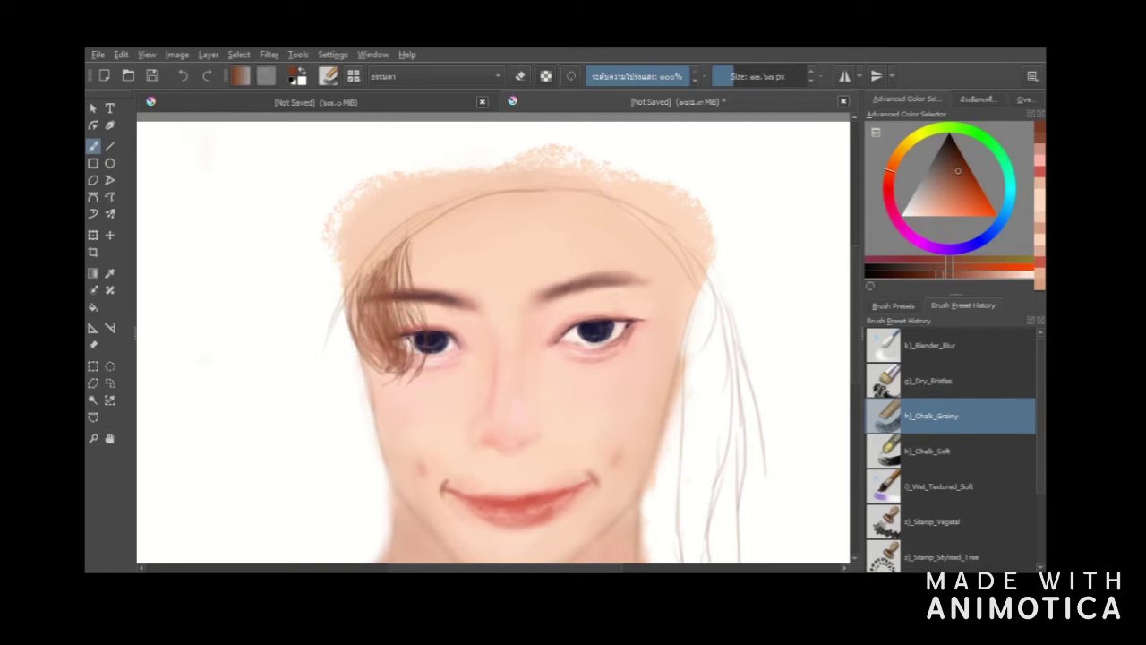
pyautogui.moveTo(360, 322)
pyautogui.mouseDown()
pyautogui.moveTo(385, 374)
pyautogui.moveTo(367, 363)
pyautogui.mouseUp()
# - Pick a very dark brown and draw fine strands through the fringe
pyautogui.click(929, 279)
pyautogui.click(907, 267)
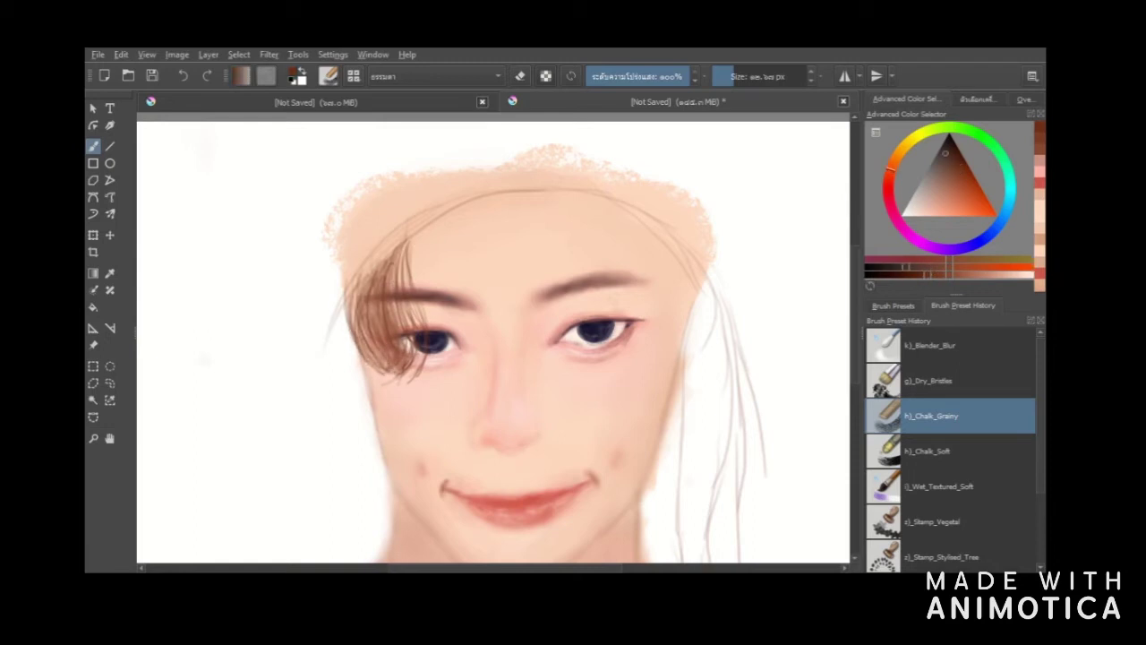
pyautogui.moveTo(406, 240); pyautogui.dragTo(412, 293)
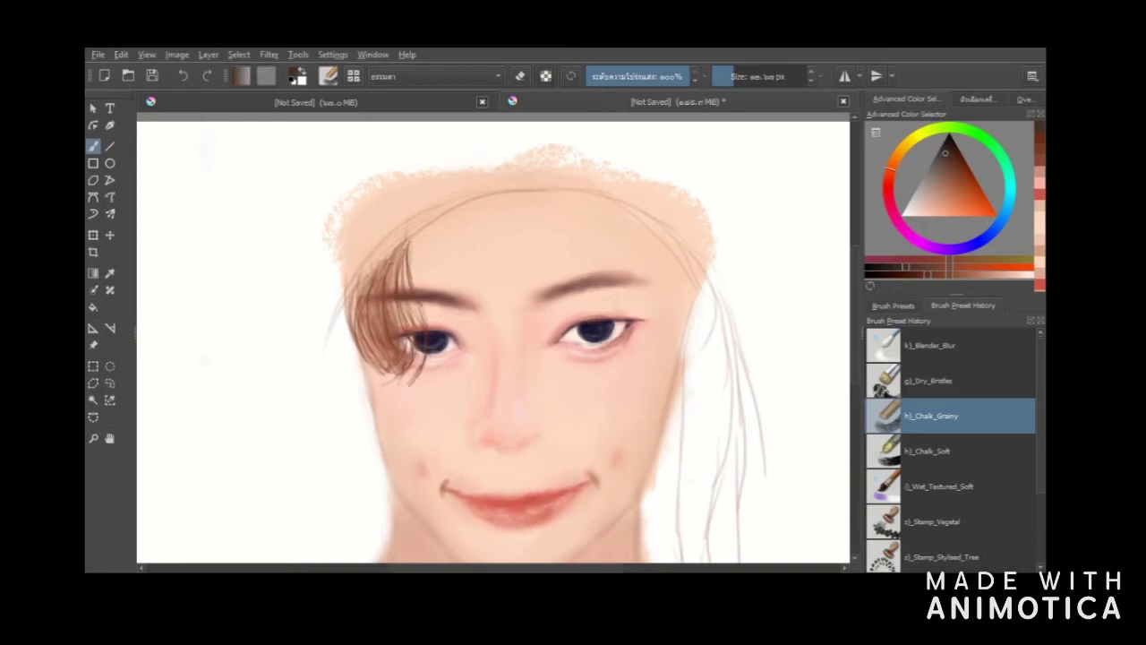
# - Fill in the fringe with broader very dark brown strokes using a slightly larger brush
pyautogui.click(761, 77)
pyautogui.click(682, 78)
pyautogui.click(749, 77)
pyautogui.hotkey('ctrl', 'z')
pyautogui.moveTo(390, 262)
pyautogui.mouseDown()
pyautogui.moveTo(376, 361)
pyautogui.moveTo(362, 358)
pyautogui.mouseUp()
pyautogui.click(739, 76)
pyautogui.moveTo(358, 284); pyautogui.dragTo(394, 374)
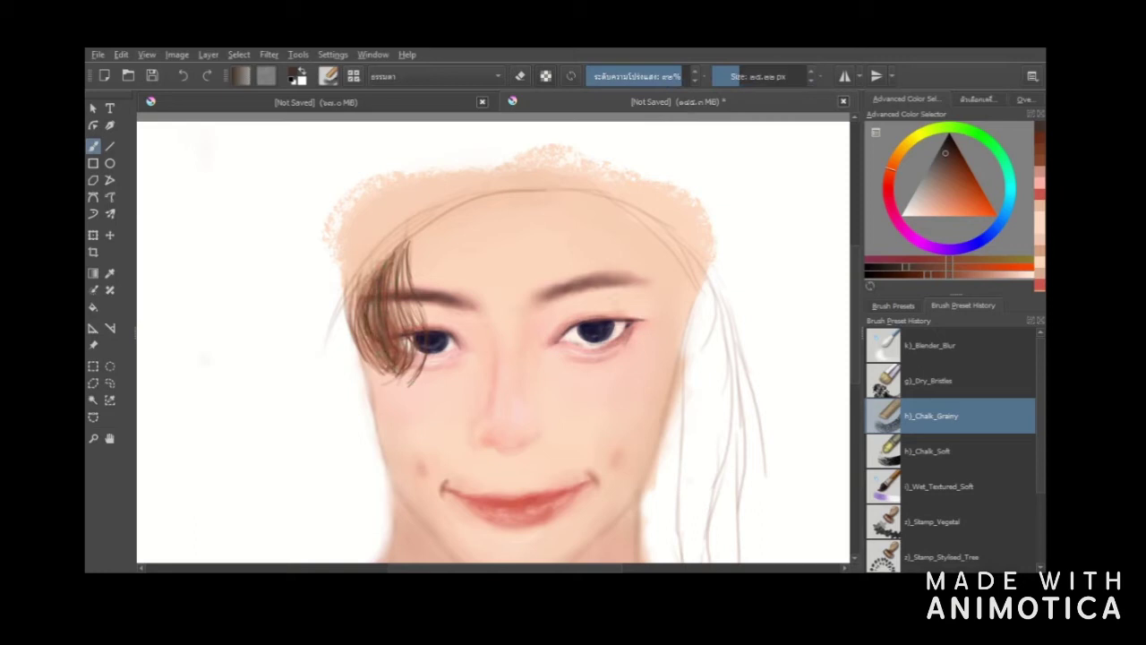
pyautogui.moveTo(376, 281)
pyautogui.mouseDown()
pyautogui.moveTo(372, 333)
pyautogui.moveTo(394, 353)
pyautogui.moveTo(389, 376)
pyautogui.moveTo(369, 364)
pyautogui.mouseUp()
pyautogui.moveTo(390, 253); pyautogui.dragTo(360, 342)
pyautogui.moveTo(370, 288); pyautogui.dragTo(351, 362)
pyautogui.moveTo(390, 245); pyautogui.dragTo(396, 328)
pyautogui.moveTo(410, 270); pyautogui.dragTo(429, 329)
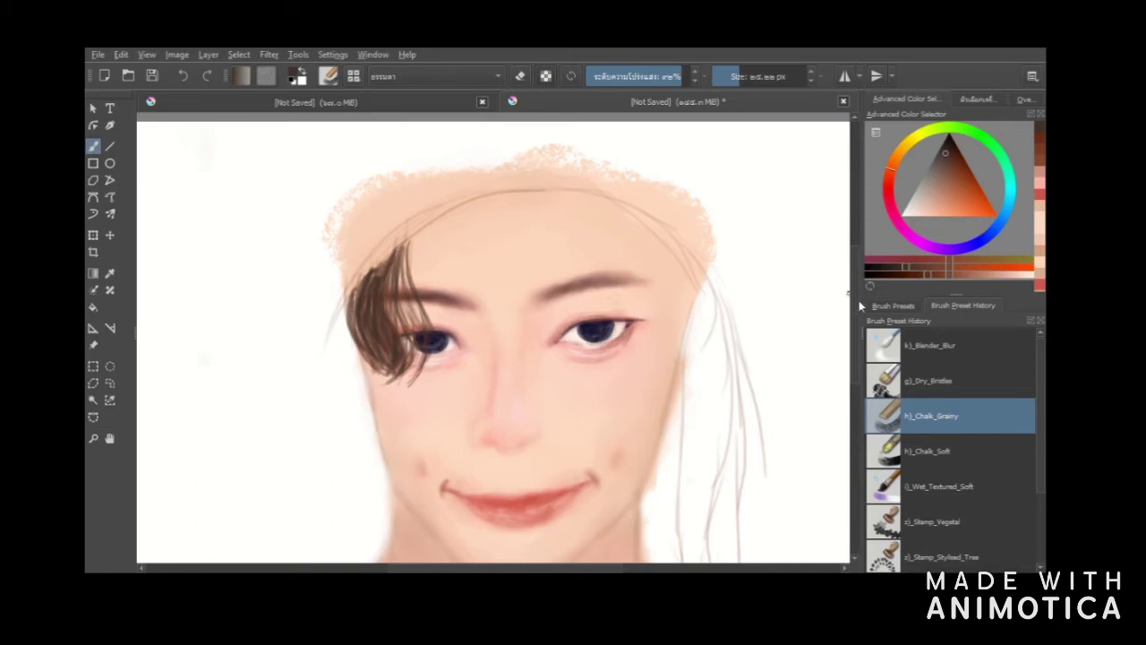
# - Add thin pale yellow highlight strands along the curve of the fringe
pyautogui.click(900, 151)
pyautogui.click(963, 216)
pyautogui.click(1006, 266)
pyautogui.click(938, 275)
pyautogui.click(960, 215)
pyautogui.click(930, 212)
pyautogui.click(925, 209)
pyautogui.click(969, 267)
pyautogui.click(926, 209)
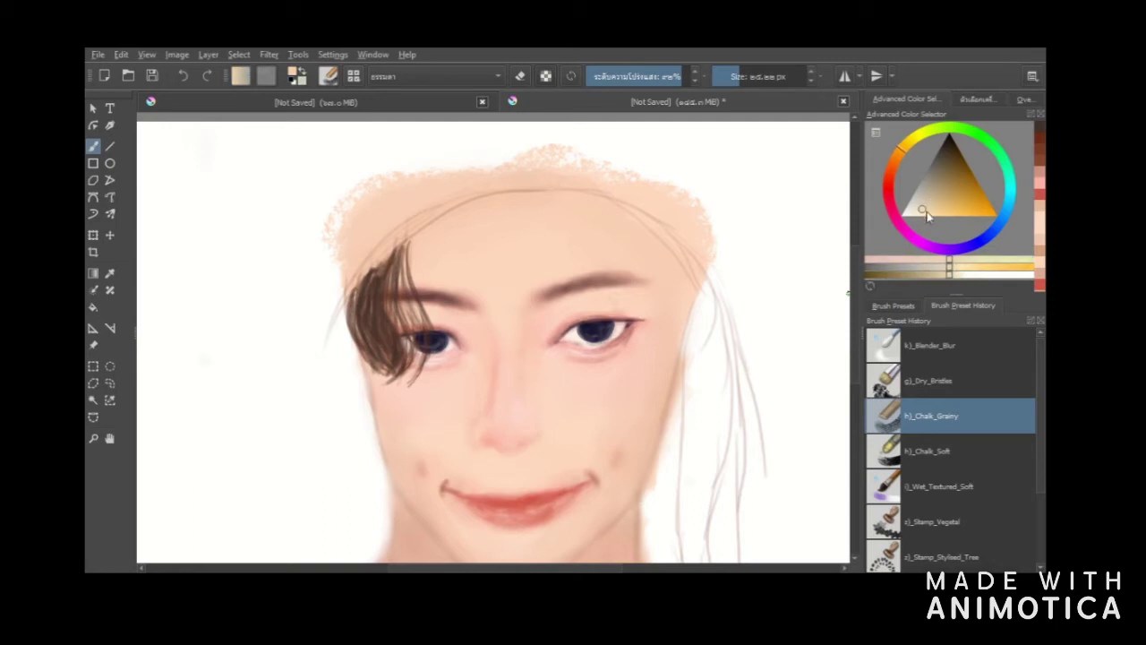
pyautogui.click(728, 77)
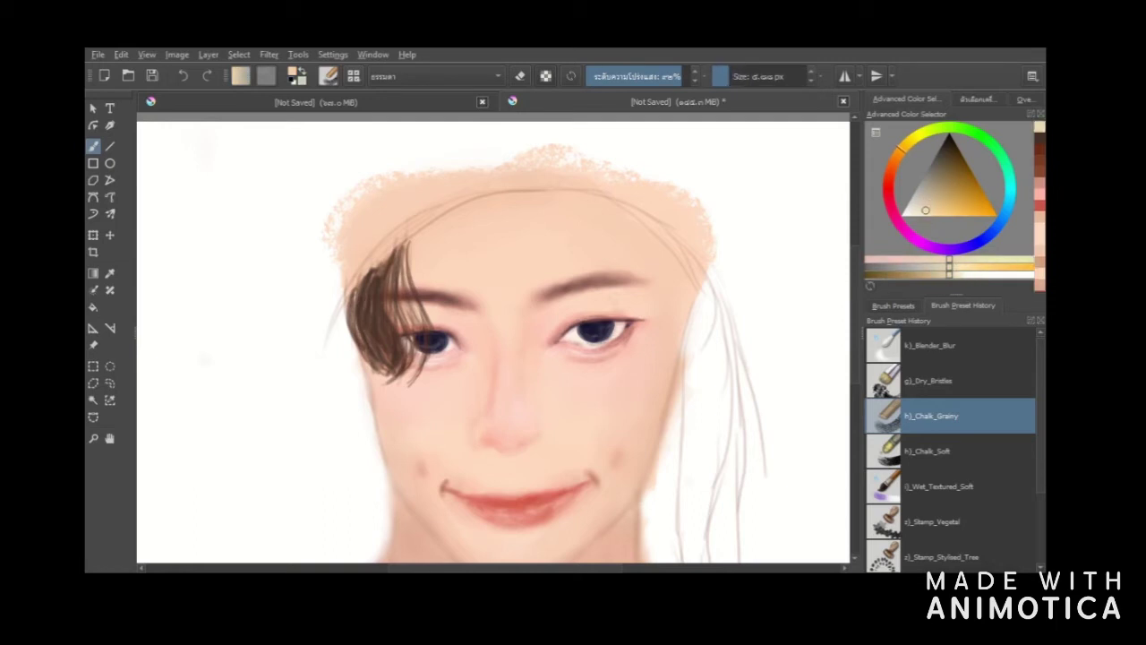
pyautogui.click(727, 76)
pyautogui.moveTo(352, 288); pyautogui.dragTo(370, 349)
pyautogui.moveTo(395, 253); pyautogui.dragTo(387, 338)
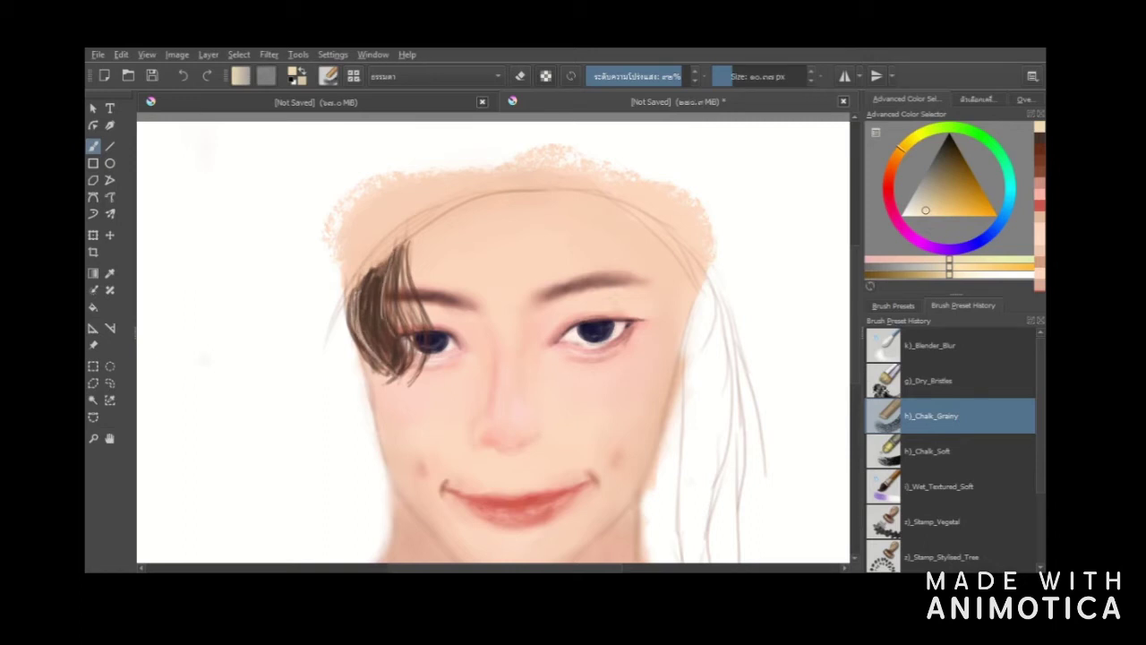
pyautogui.moveTo(387, 324); pyautogui.dragTo(404, 365)
pyautogui.moveTo(380, 300); pyautogui.dragTo(396, 345)
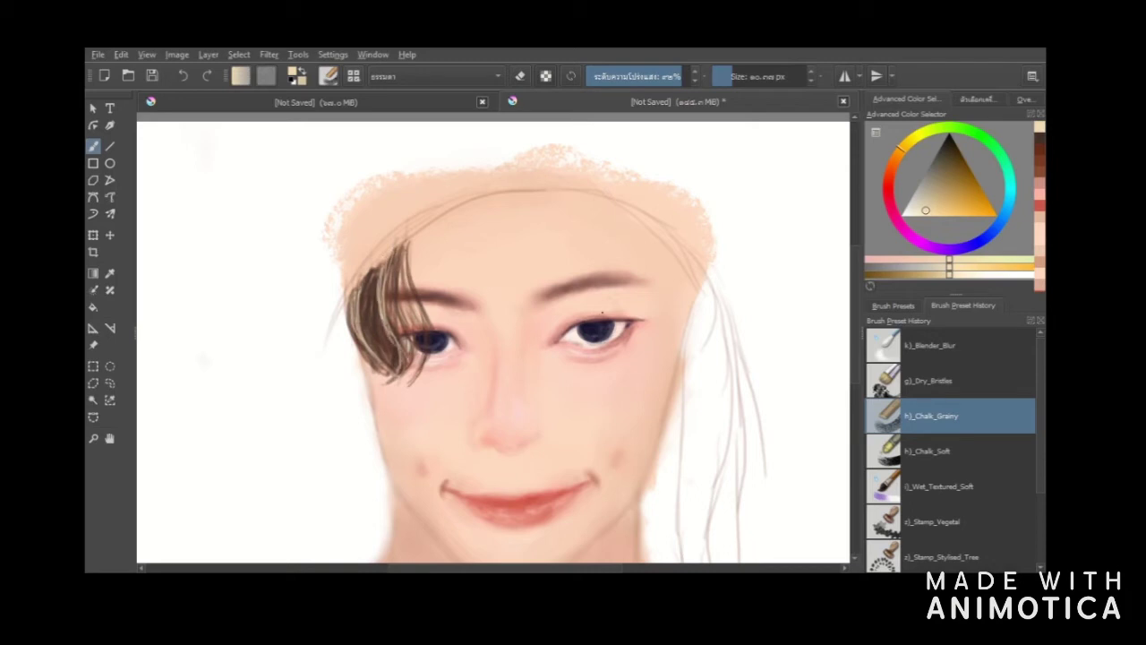
# - Glaze the fringe lightly with peach sampled from the forehead using an enlarged, low-opacity h)_Chalk_Grainy brush
pyautogui.rightClick(240, 224)
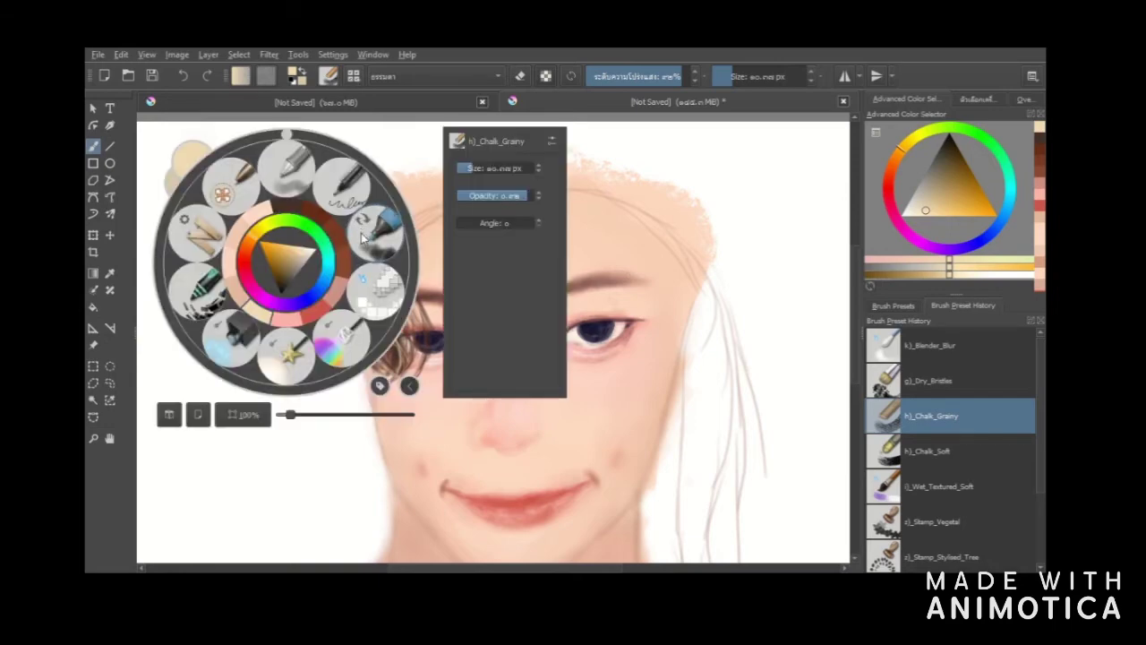
pyautogui.rightClick(395, 229)
pyautogui.keyDown('ctrl'); pyautogui.click(529, 233); pyautogui.keyUp('ctrl')
pyautogui.click(635, 77)
pyautogui.click(784, 77)
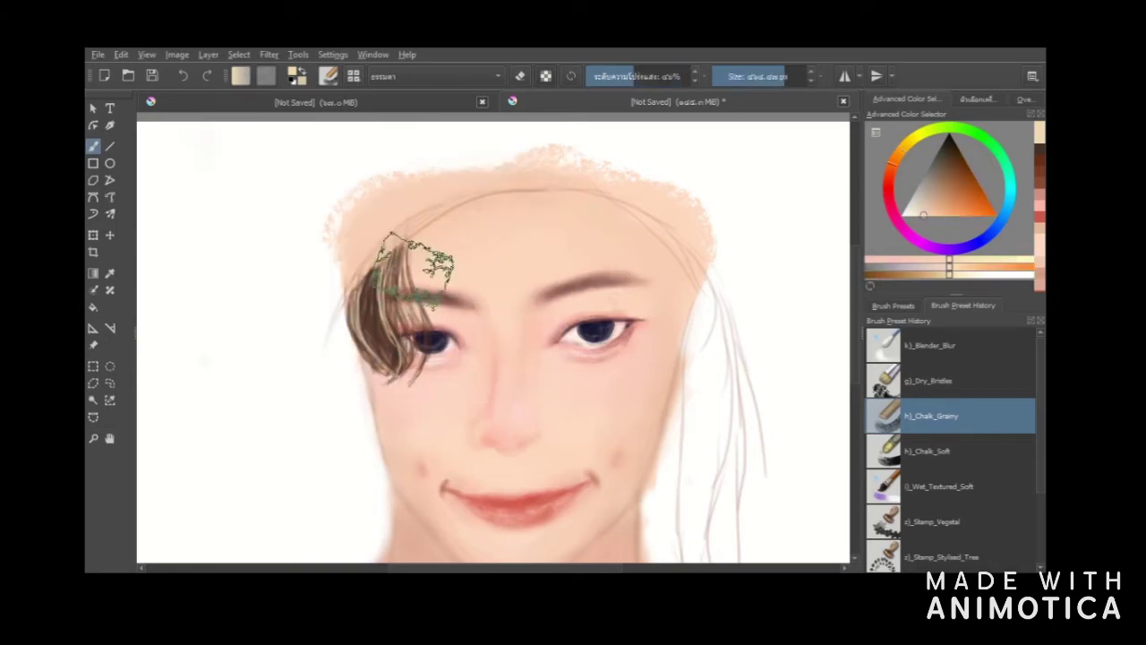
pyautogui.click(611, 77)
pyautogui.keyDown('ctrl'); pyautogui.click(522, 278); pyautogui.keyUp('ctrl')
pyautogui.click(756, 77)
pyautogui.moveTo(406, 259); pyautogui.dragTo(379, 347)
pyautogui.moveTo(411, 282); pyautogui.dragTo(428, 361)
pyautogui.moveTo(368, 274); pyautogui.dragTo(360, 329)
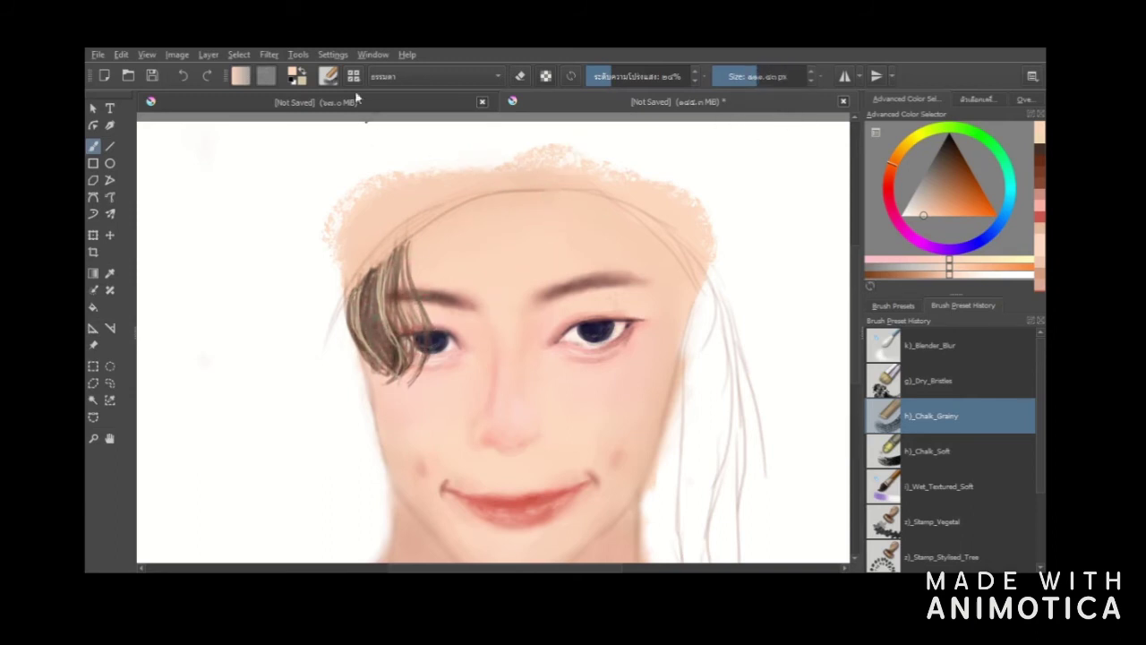
# - Try to soften the fringe strands with the k)_Blender_Blur brush
pyautogui.press('/')
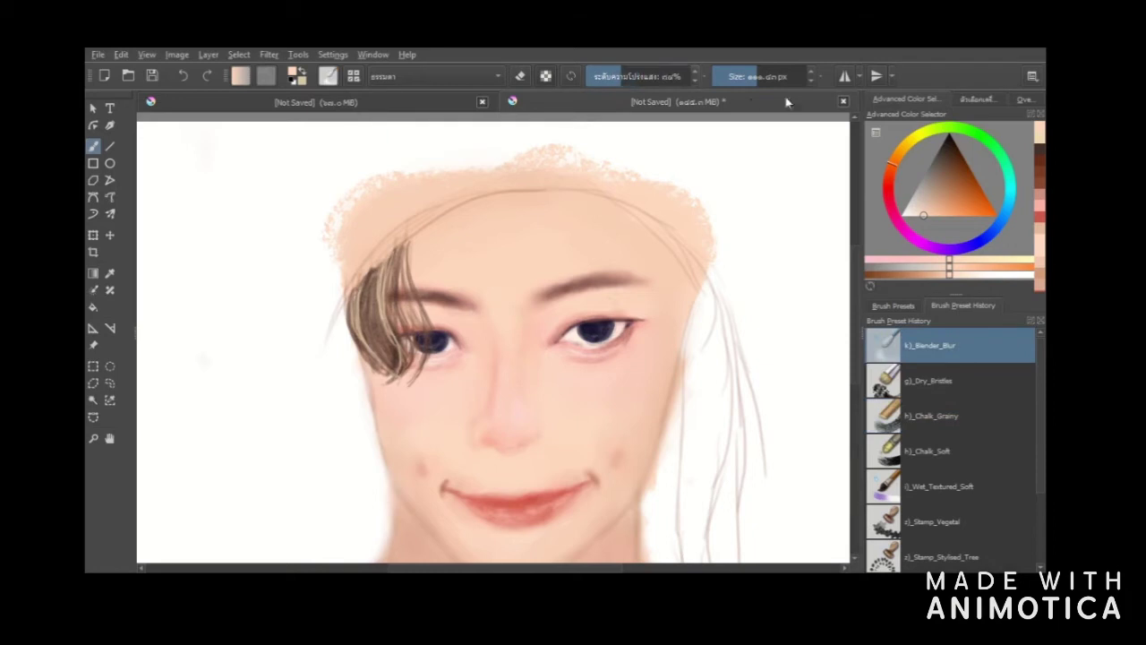
pyautogui.moveTo(379, 277)
pyautogui.mouseDown()
pyautogui.moveTo(389, 387)
pyautogui.moveTo(421, 360)
pyautogui.moveTo(374, 330)
pyautogui.moveTo(416, 314)
pyautogui.mouseUp()
pyautogui.scroll(-2, 836, 340)
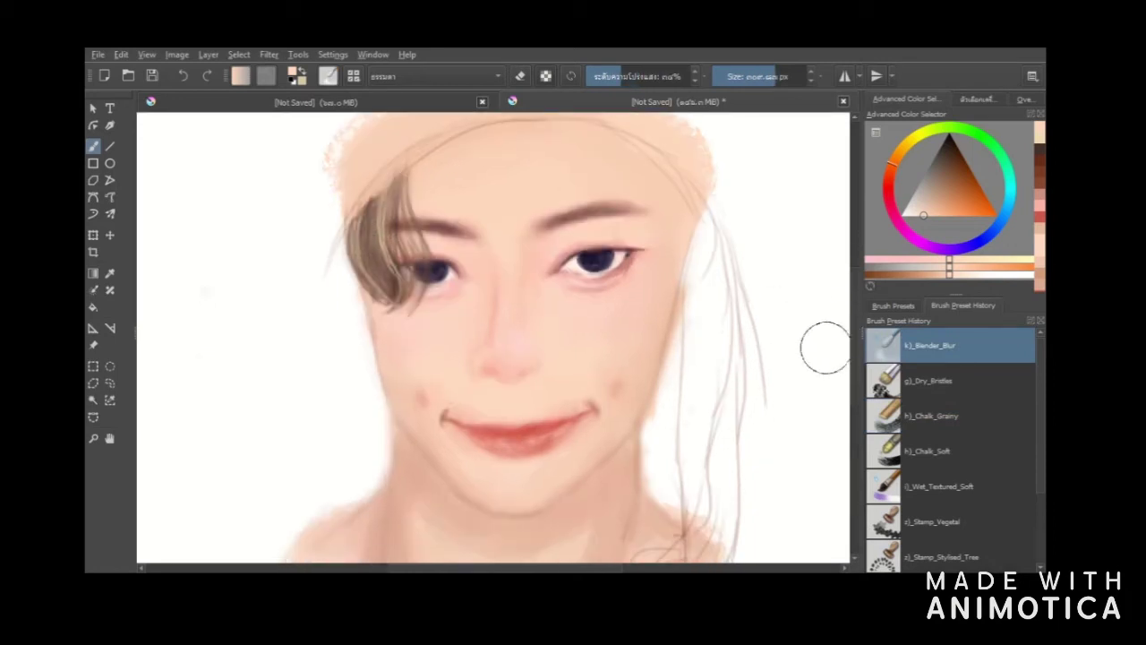
pyautogui.hotkey('ctrl', 'z')
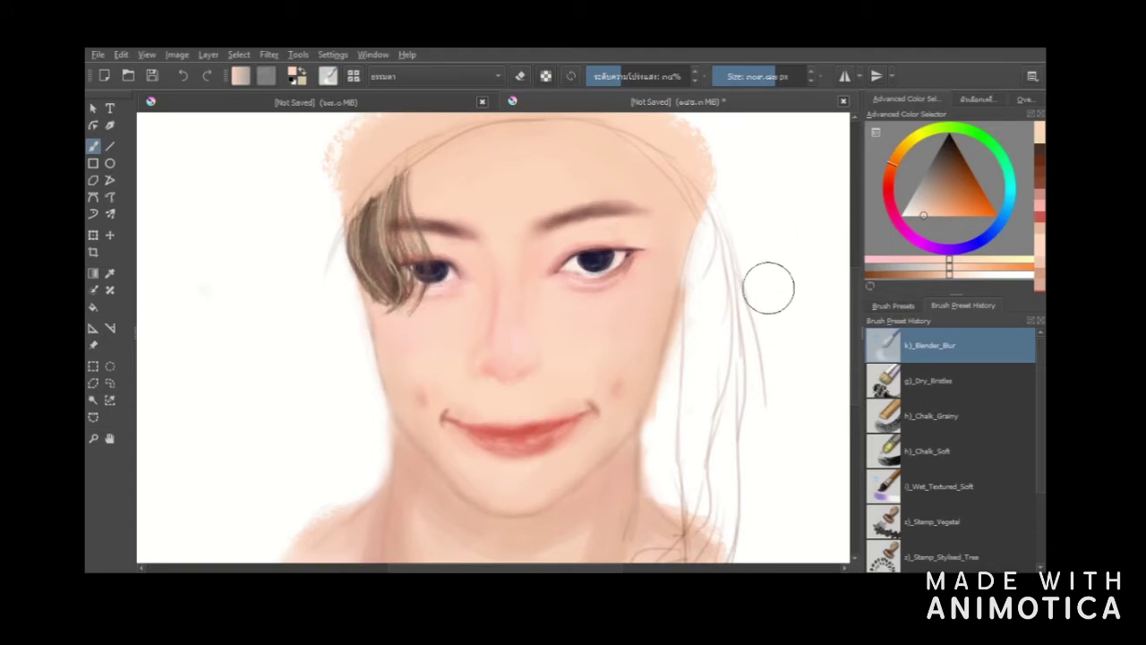
# - Return to the painting brush and pick a dark navy blue as the painting colour
pyautogui.press('/')
pyautogui.click(978, 238)
pyautogui.click(955, 168)
pyautogui.moveTo(1001, 265)
pyautogui.mouseDown()
pyautogui.moveTo(1017, 269)
pyautogui.moveTo(894, 264)
pyautogui.moveTo(914, 269)
pyautogui.mouseUp()
# - Try dark navy strokes down the sketched line beside the right of the face and near the left temple
pyautogui.moveTo(704, 171); pyautogui.dragTo(759, 355)
pyautogui.hotkey('ctrl', 'z')
pyautogui.moveTo(686, 149); pyautogui.dragTo(757, 368)
pyautogui.hotkey('ctrl', 'z')
pyautogui.moveTo(736, 147); pyautogui.dragTo(751, 249)
pyautogui.moveTo(326, 206); pyautogui.dragTo(280, 241)
pyautogui.hotkey('ctrl', 'z')
pyautogui.hotkey('ctrl', 'z')
# - Try navy g)_Dry_Bristles strokes running from the upper left of the forehead down past the cheek
pyautogui.moveTo(386, 153); pyautogui.dragTo(276, 315)
pyautogui.moveTo(378, 159)
pyautogui.mouseDown()
pyautogui.moveTo(291, 327)
pyautogui.moveTo(276, 335)
pyautogui.mouseUp()
pyautogui.hotkey('ctrl', 'z')
pyautogui.moveTo(309, 243); pyautogui.dragTo(249, 383)
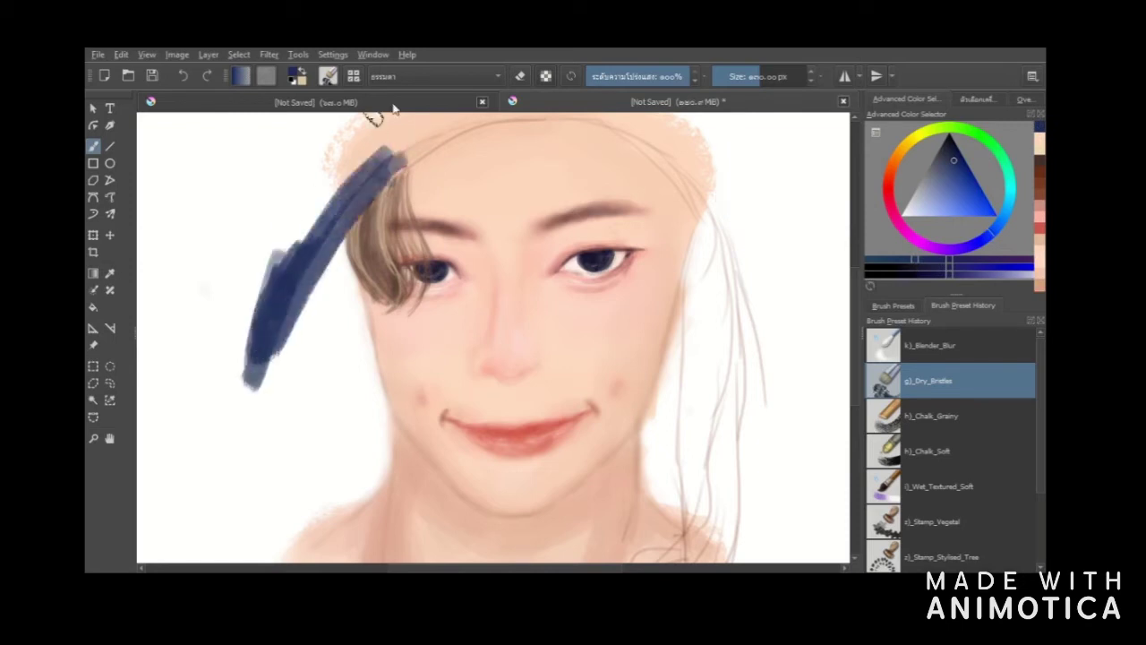
pyautogui.hotkey('ctrl', 'z')
pyautogui.hotkey('ctrl', 'z')
pyautogui.click(792, 77)
pyautogui.hotkey('ctrl', 'z')
# - Try broad navy g)_Dry_Bristles strokes across the top of the head with the larger brush size
pyautogui.click(93, 438)
pyautogui.hotkey('ctrl', '-')
pyautogui.click(306, 224)
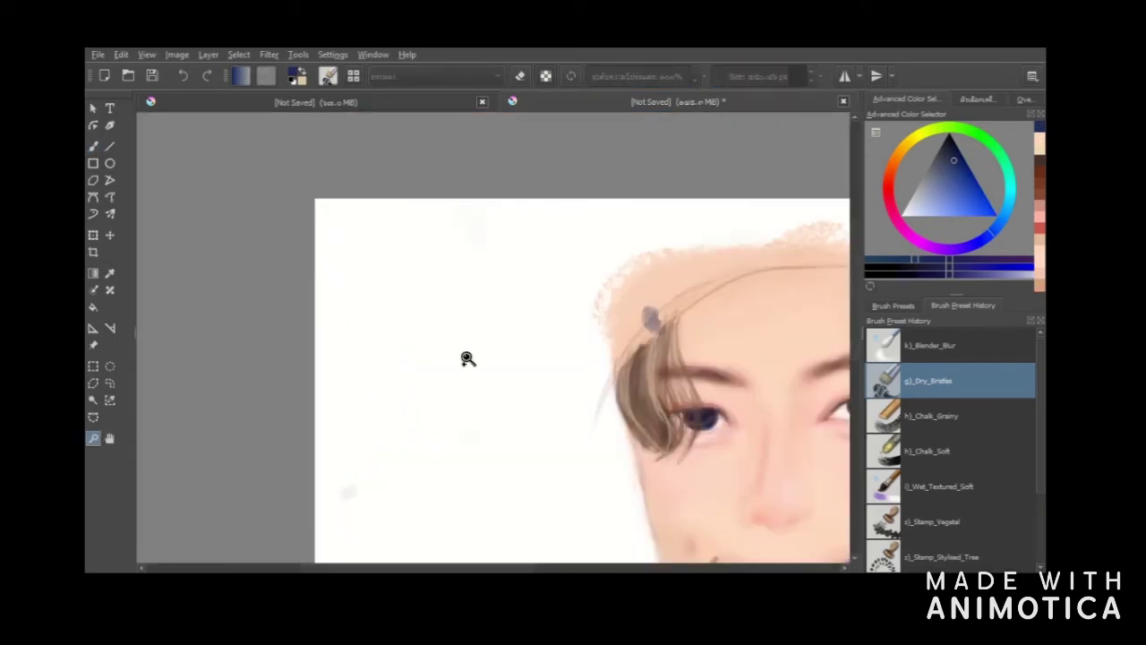
pyautogui.hotkey('ctrl', '-')
pyautogui.click(93, 146)
pyautogui.moveTo(854, 297); pyautogui.dragTo(854, 346)
pyautogui.click(680, 567)
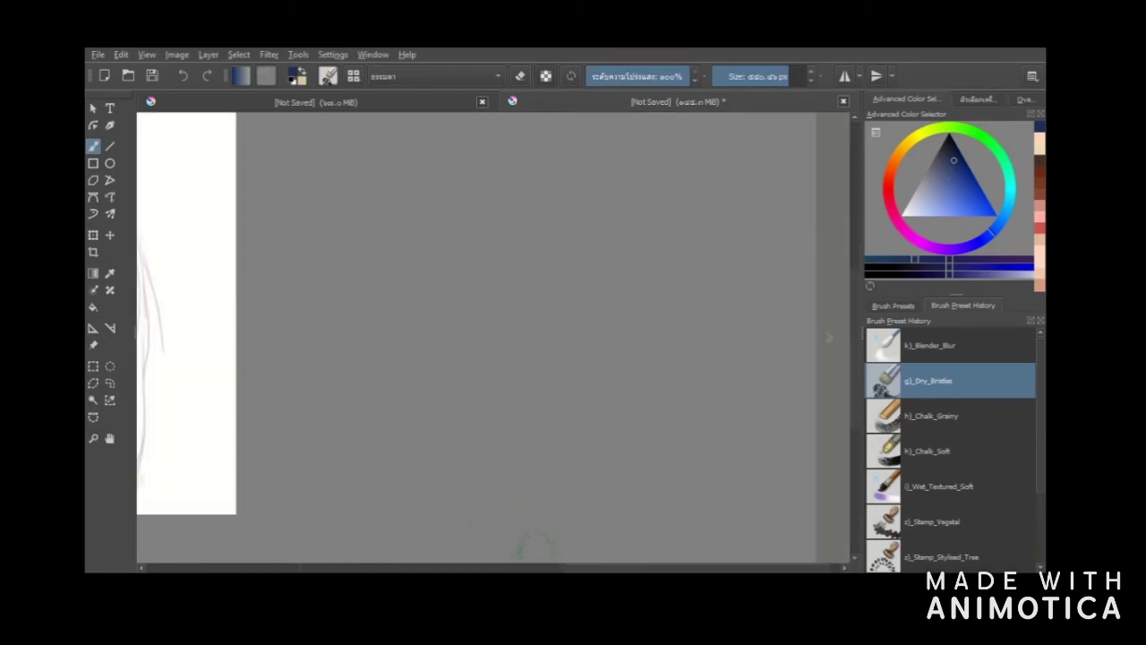
pyautogui.click(553, 568)
pyautogui.moveTo(856, 407); pyautogui.dragTo(855, 385)
pyautogui.moveTo(747, 179); pyautogui.dragTo(501, 320)
pyautogui.moveTo(600, 202); pyautogui.dragTo(831, 257)
pyautogui.hotkey('ctrl', 'z')
pyautogui.hotkey('ctrl', 'z')
# - Try wide navy g)_Dry_Bristles strokes curving down the outer left side of the head
pyautogui.moveTo(616, 143); pyautogui.dragTo(522, 332)
pyautogui.moveTo(573, 175); pyautogui.dragTo(539, 404)
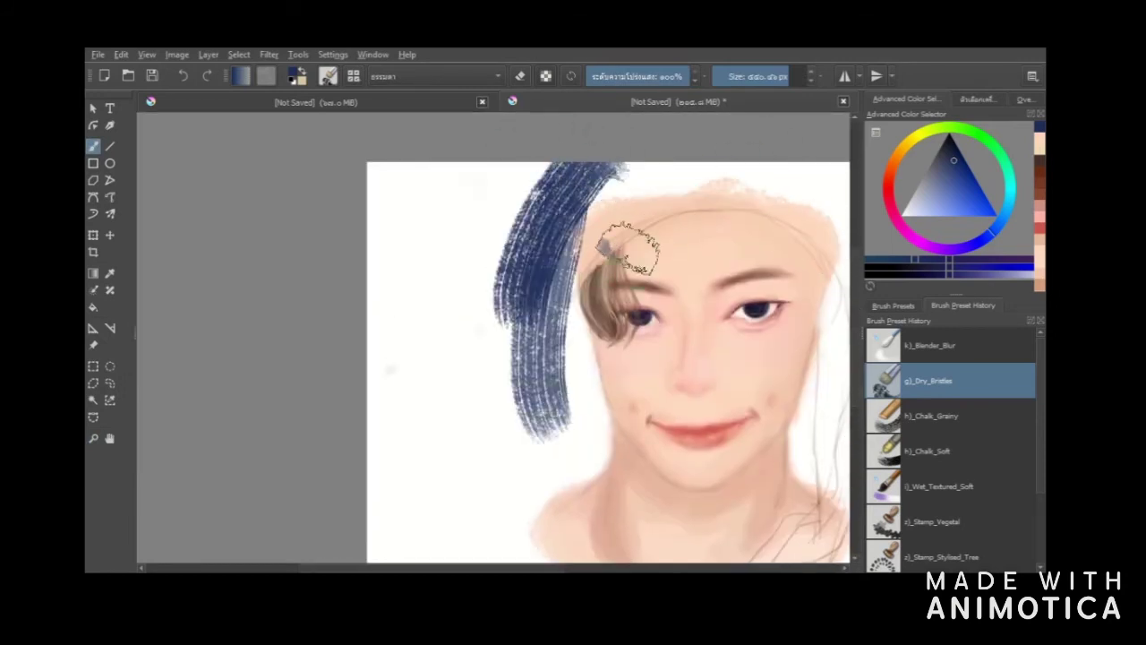
pyautogui.hscroll(10, 586, 500)
pyautogui.moveTo(560, 569); pyautogui.dragTo(399, 557)
pyautogui.moveTo(852, 307); pyautogui.dragTo(852, 316)
pyautogui.moveTo(394, 215)
pyautogui.mouseDown()
pyautogui.moveTo(627, 192)
pyautogui.moveTo(652, 488)
pyautogui.mouseUp()
pyautogui.hotkey('ctrl', 'z')
pyautogui.hotkey('ctrl', 'z')
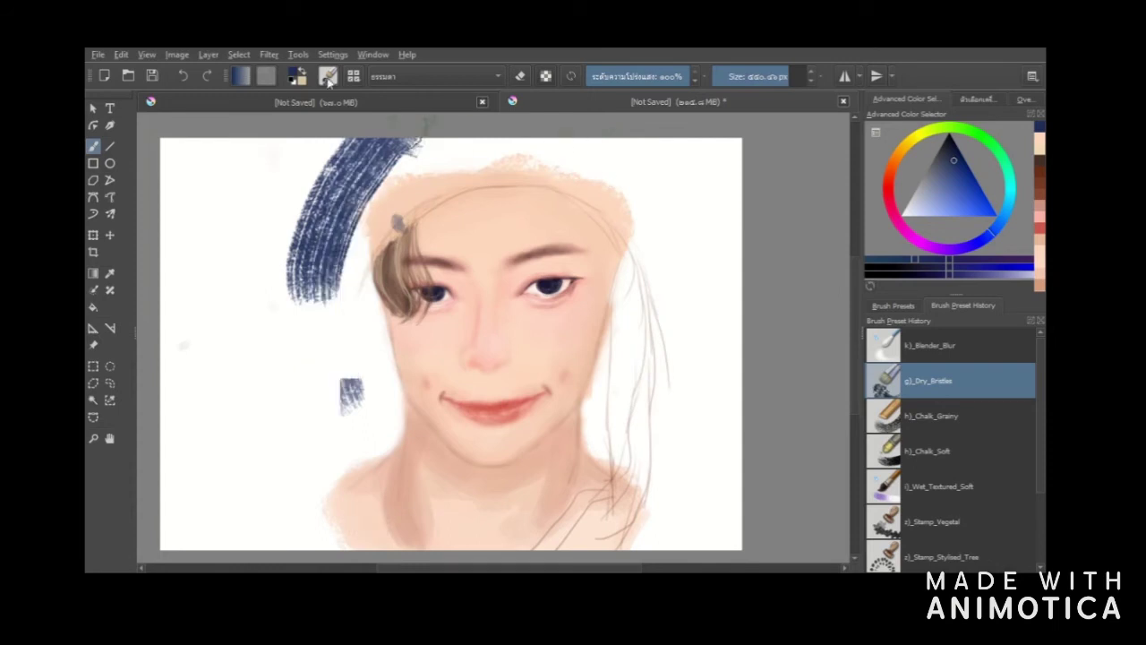
# - Try a different brush preset for the navy stroke at the upper left of the head
pyautogui.click(327, 80)
pyautogui.click(483, 298)
pyautogui.click(471, 302)
pyautogui.hotkey('ctrl', 'z')
pyautogui.click(687, 77)
pyautogui.moveTo(330, 251)
pyautogui.mouseDown()
pyautogui.moveTo(417, 170)
pyautogui.moveTo(433, 192)
pyautogui.mouseUp()
pyautogui.hotkey('ctrl', 'z')
# - Try filling the area above and right of the face in navy with an enlarged h)_Chalk_Grainy brush at 100% opacity
pyautogui.click(785, 77)
pyautogui.moveTo(530, 172)
pyautogui.mouseDown()
pyautogui.moveTo(691, 394)
pyautogui.moveTo(662, 528)
pyautogui.moveTo(510, 542)
pyautogui.mouseUp()
pyautogui.hotkey('ctrl', 'z')
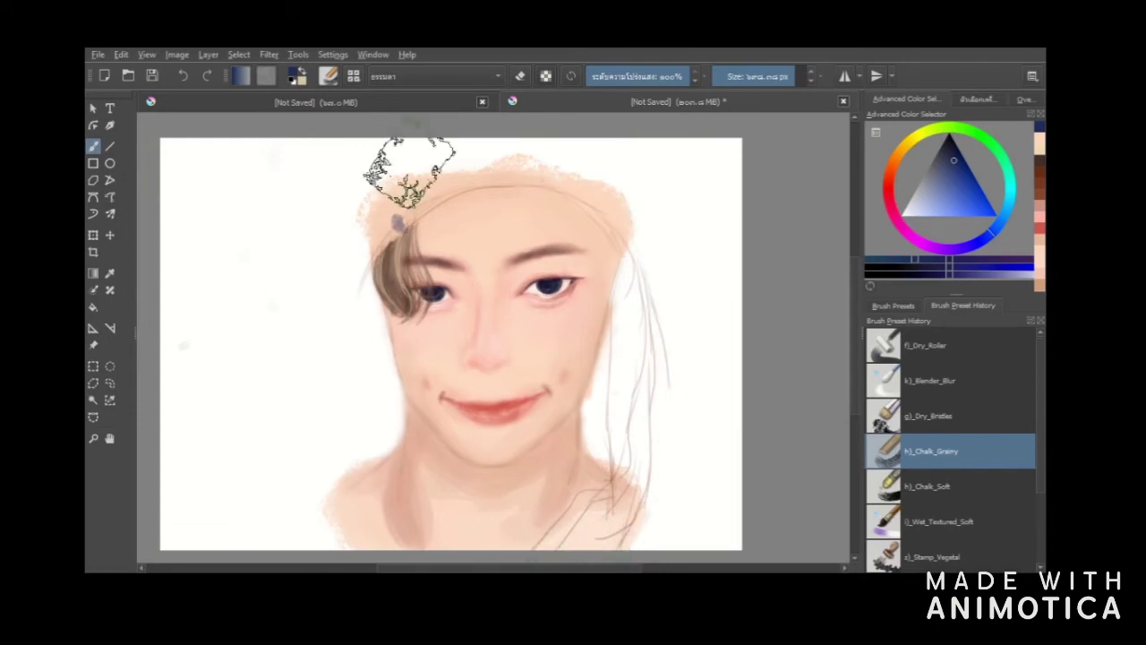
pyautogui.moveTo(546, 537)
pyautogui.mouseDown()
pyautogui.moveTo(662, 501)
pyautogui.moveTo(649, 494)
pyautogui.moveTo(645, 399)
pyautogui.moveTo(650, 224)
pyautogui.moveTo(655, 264)
pyautogui.moveTo(565, 161)
pyautogui.moveTo(508, 159)
pyautogui.mouseUp()
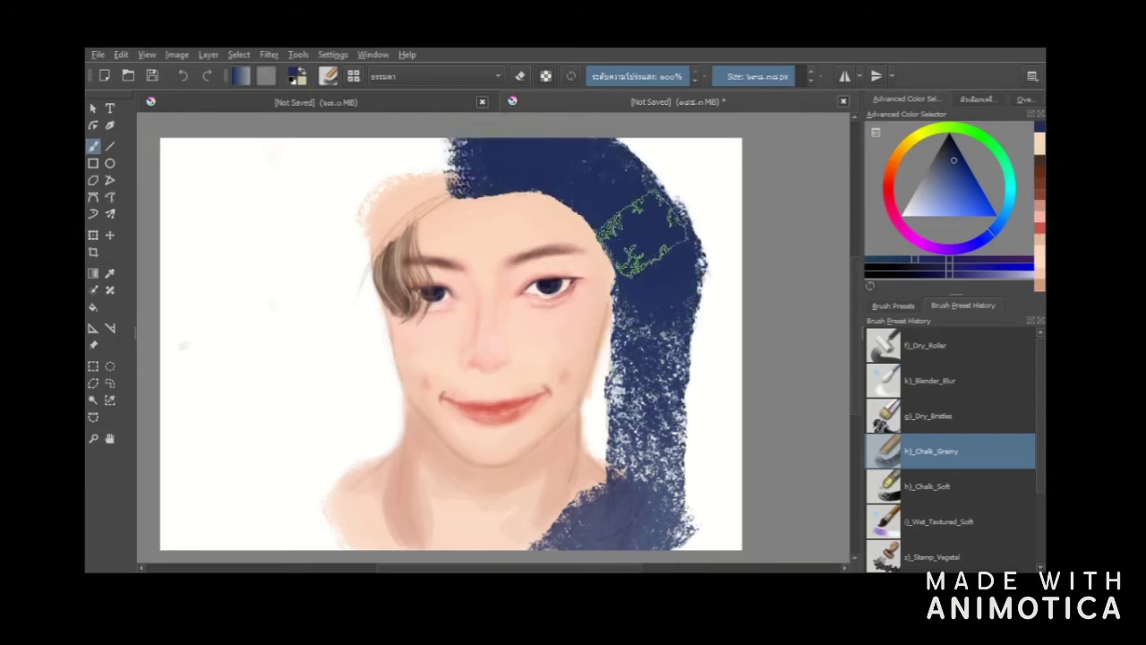
pyautogui.hotkey('ctrl', 'z')
pyautogui.moveTo(324, 268); pyautogui.dragTo(389, 201)
pyautogui.hotkey('ctrl', 'z')
# - Choose the d)_Ink-7_Brush_Rough brush, adjust its size and test a navy stroke along the left hairline
pyautogui.click(358, 77)
pyautogui.click(459, 252)
pyautogui.click(377, 291)
pyautogui.click(351, 370)
pyautogui.click(344, 369)
pyautogui.moveTo(289, 347); pyautogui.dragTo(419, 190)
pyautogui.hotkey('ctrl', 'z')
pyautogui.click(782, 76)
pyautogui.moveTo(352, 270); pyautogui.dragTo(459, 179)
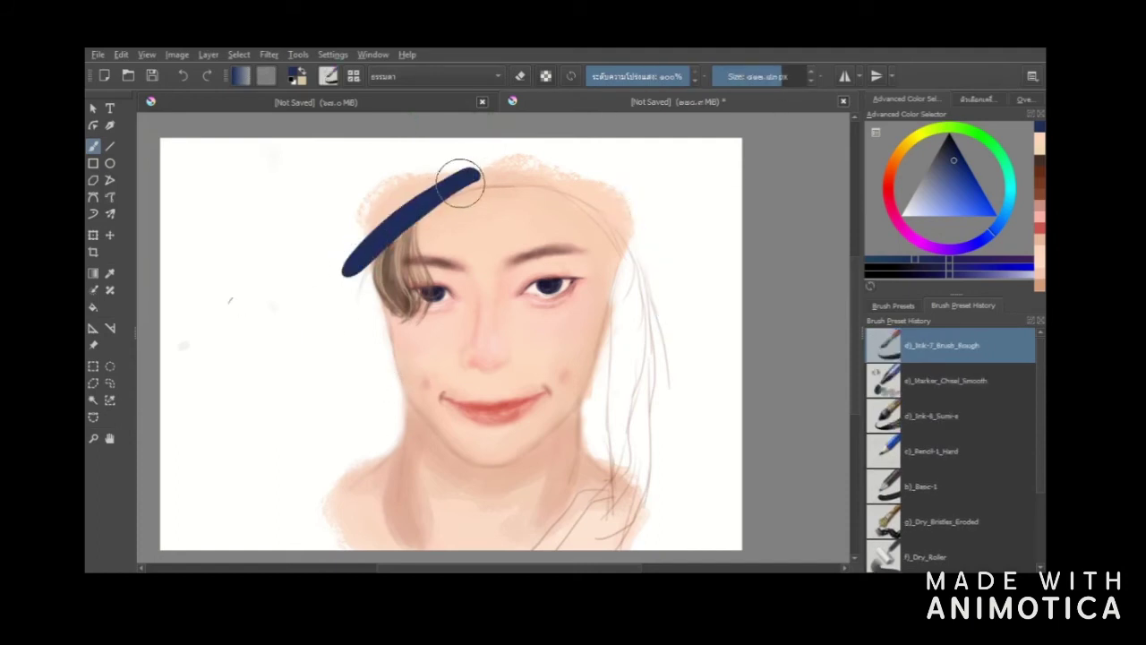
pyautogui.hotkey('ctrl', 'z')
# - Paint a thick solid navy hood band from beside the left cheek over the head and down the right side
pyautogui.moveTo(352, 289); pyautogui.dragTo(458, 180)
pyautogui.moveTo(383, 240)
pyautogui.mouseDown()
pyautogui.moveTo(345, 378)
pyautogui.moveTo(328, 340)
pyautogui.mouseUp()
pyautogui.hotkey('ctrl', 'z')
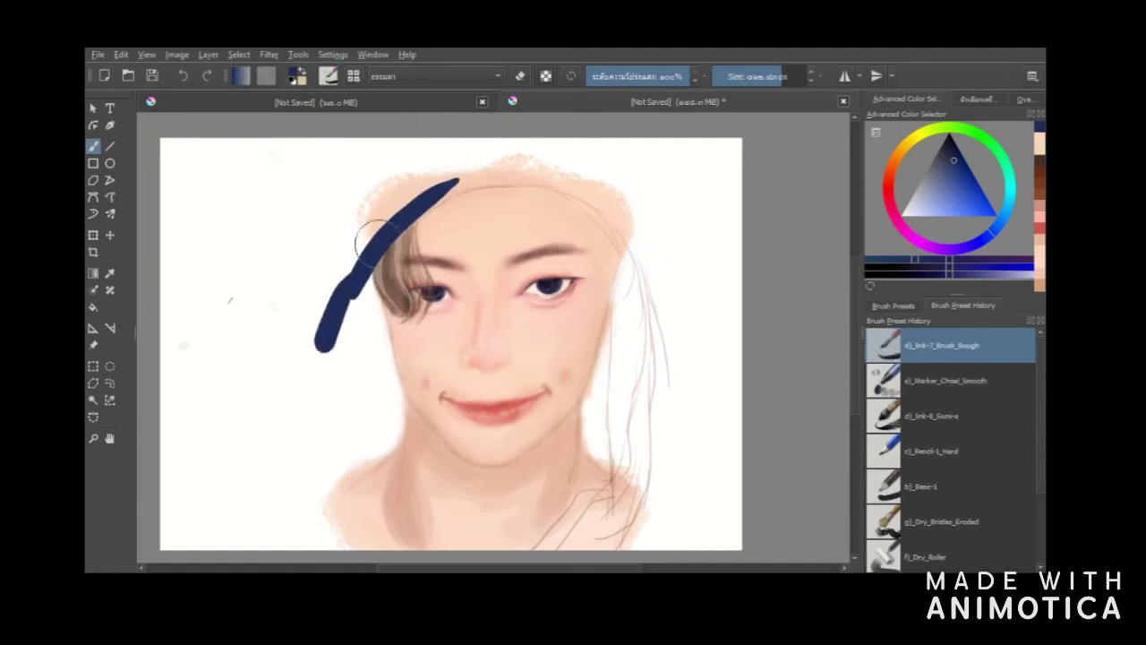
pyautogui.moveTo(356, 259); pyautogui.dragTo(303, 403)
pyautogui.moveTo(333, 324)
pyautogui.mouseDown()
pyautogui.moveTo(447, 174)
pyautogui.moveTo(581, 179)
pyautogui.moveTo(636, 254)
pyautogui.moveTo(653, 359)
pyautogui.moveTo(537, 537)
pyautogui.moveTo(627, 486)
pyautogui.moveTo(624, 394)
pyautogui.moveTo(663, 238)
pyautogui.mouseUp()
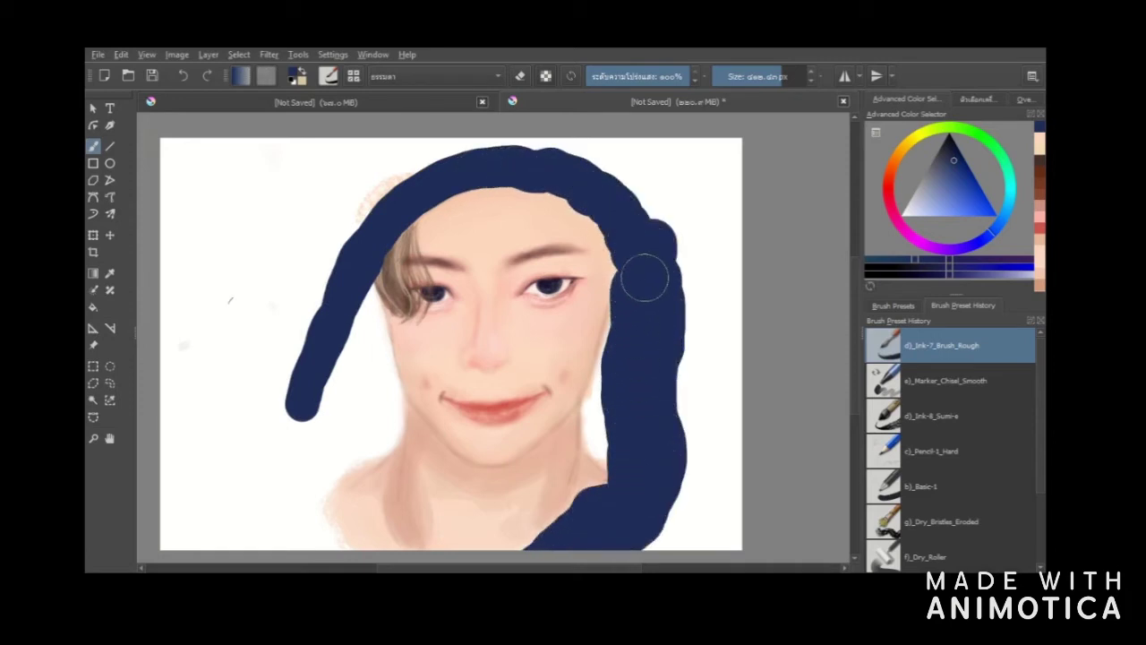
pyautogui.moveTo(641, 281)
pyautogui.mouseDown()
pyautogui.moveTo(672, 276)
pyautogui.moveTo(682, 232)
pyautogui.mouseUp()
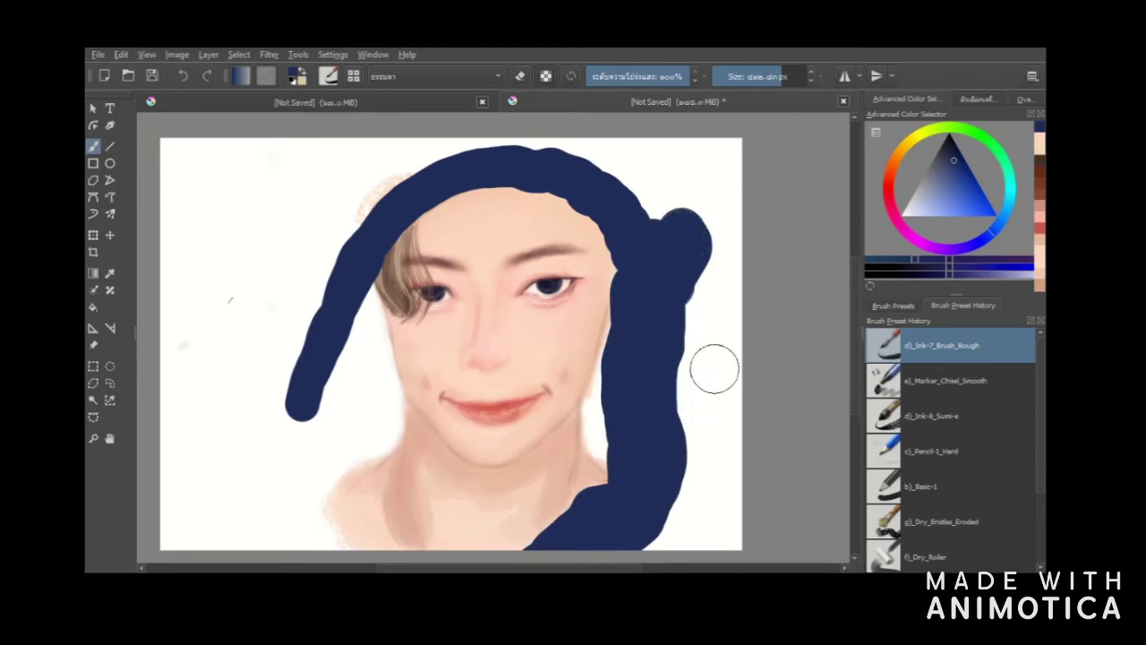
pyautogui.moveTo(650, 270)
pyautogui.mouseDown()
pyautogui.moveTo(592, 135)
pyautogui.moveTo(658, 235)
pyautogui.moveTo(600, 143)
pyautogui.mouseUp()
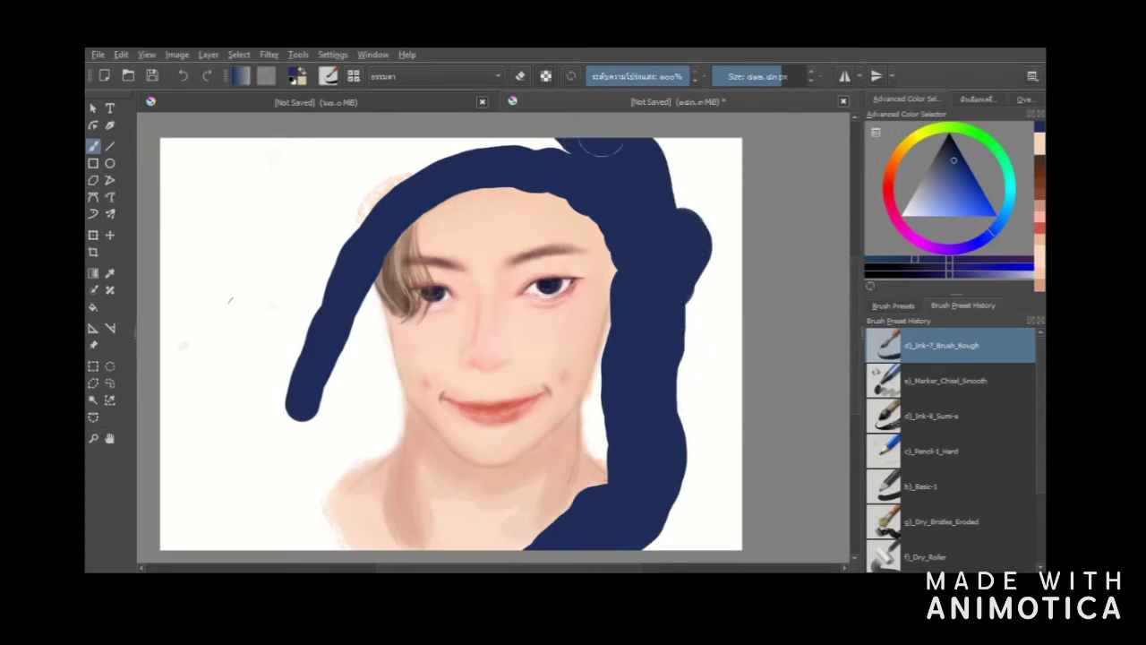
# - Try to erase the bulge on the hood's right outer edge
pyautogui.click(521, 76)
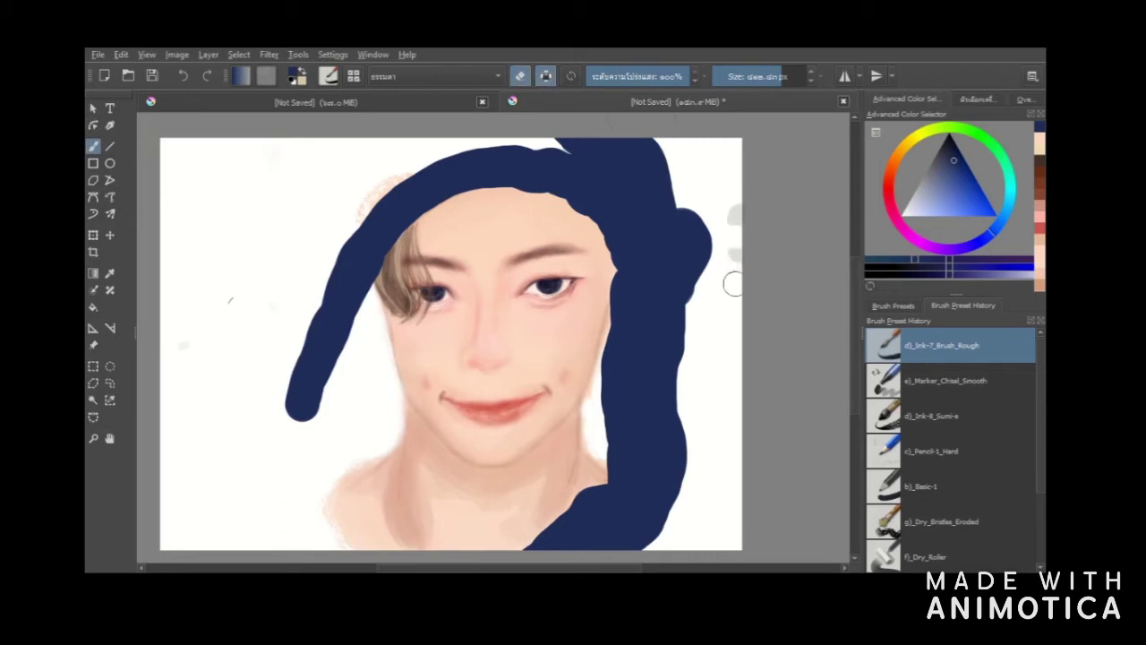
pyautogui.moveTo(704, 226)
pyautogui.mouseDown()
pyautogui.moveTo(727, 201)
pyautogui.moveTo(679, 142)
pyautogui.moveTo(726, 488)
pyautogui.moveTo(678, 548)
pyautogui.moveTo(695, 360)
pyautogui.mouseUp()
pyautogui.hotkey('ctrl', 'z')
# - Trim the bulge on the hood's right outer edge with white paint, restoring navy as the painting colour
pyautogui.click(902, 214)
pyautogui.moveTo(719, 167)
pyautogui.mouseDown()
pyautogui.moveTo(703, 320)
pyautogui.moveTo(701, 234)
pyautogui.mouseUp()
pyautogui.press('x')
# - Fill in the navy hood over the top and down the left side, and extend it inward against both cheeks
pyautogui.moveTo(623, 186)
pyautogui.mouseDown()
pyautogui.moveTo(648, 162)
pyautogui.moveTo(642, 235)
pyautogui.moveTo(408, 154)
pyautogui.moveTo(413, 168)
pyautogui.moveTo(376, 193)
pyautogui.moveTo(345, 156)
pyautogui.moveTo(313, 217)
pyautogui.moveTo(293, 488)
pyautogui.moveTo(312, 467)
pyautogui.moveTo(355, 283)
pyautogui.mouseUp()
pyautogui.moveTo(305, 447)
pyautogui.mouseDown()
pyautogui.moveTo(294, 473)
pyautogui.moveTo(345, 537)
pyautogui.moveTo(337, 405)
pyautogui.moveTo(323, 418)
pyautogui.mouseUp()
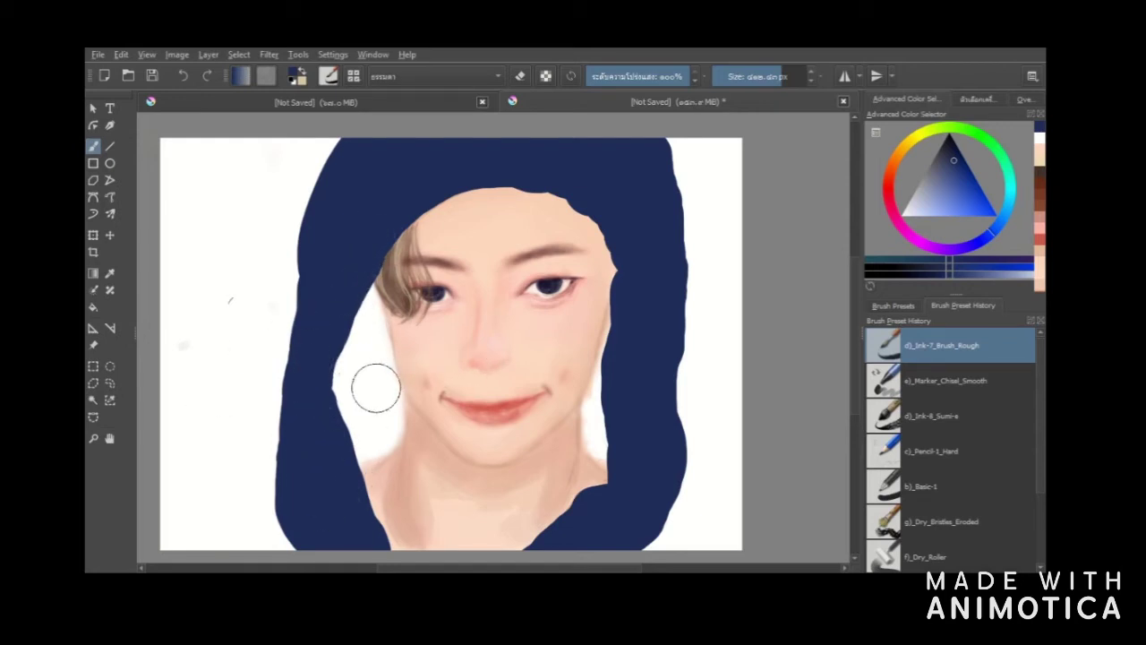
pyautogui.moveTo(374, 440)
pyautogui.mouseDown()
pyautogui.moveTo(361, 464)
pyautogui.moveTo(388, 403)
pyautogui.moveTo(361, 272)
pyautogui.mouseUp()
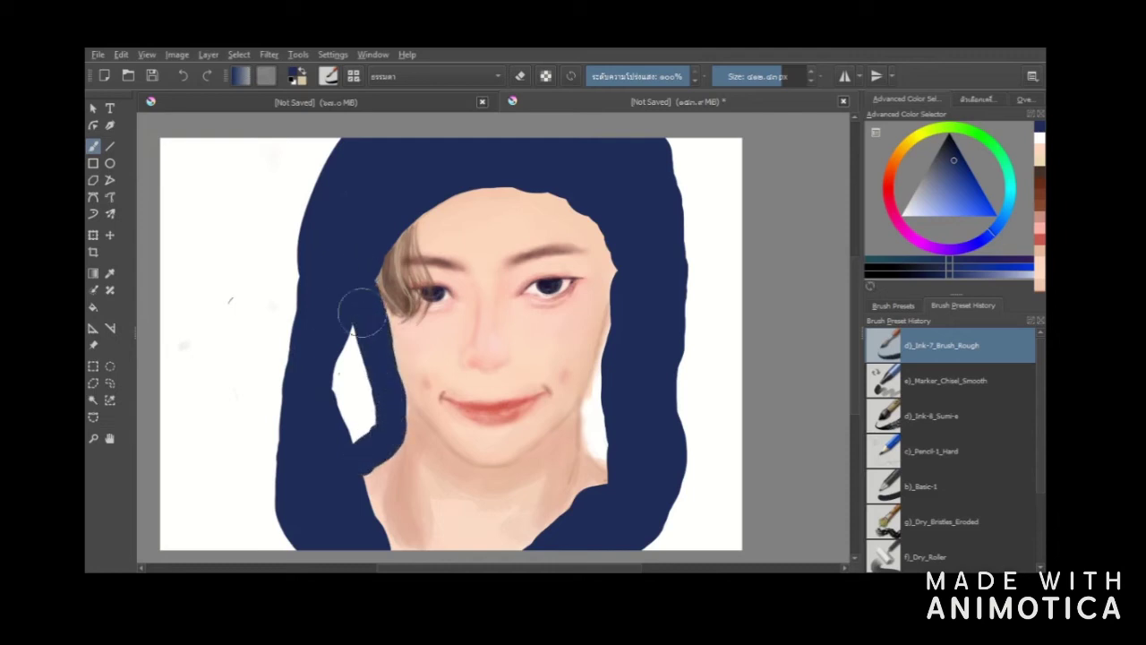
pyautogui.moveTo(627, 259); pyautogui.dragTo(596, 345)
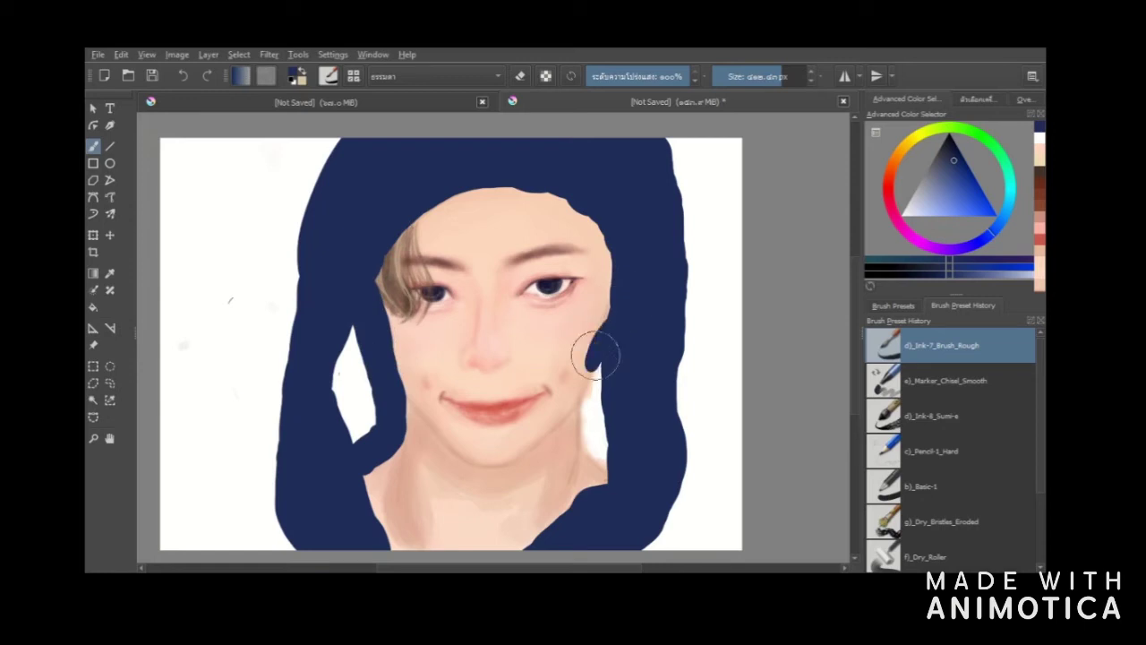
# - Fill the gaps inside the hood beside both cheeks and the neck with a darker navy shadow
pyautogui.click(908, 276)
pyautogui.moveTo(361, 360)
pyautogui.mouseDown()
pyautogui.moveTo(365, 389)
pyautogui.moveTo(348, 402)
pyautogui.mouseUp()
pyautogui.hotkey('ctrl', 'z')
pyautogui.click(941, 276)
pyautogui.hotkey('ctrl', 'z')
pyautogui.click(938, 276)
pyautogui.moveTo(389, 445)
pyautogui.mouseDown()
pyautogui.moveTo(364, 304)
pyautogui.moveTo(378, 386)
pyautogui.moveTo(405, 337)
pyautogui.mouseUp()
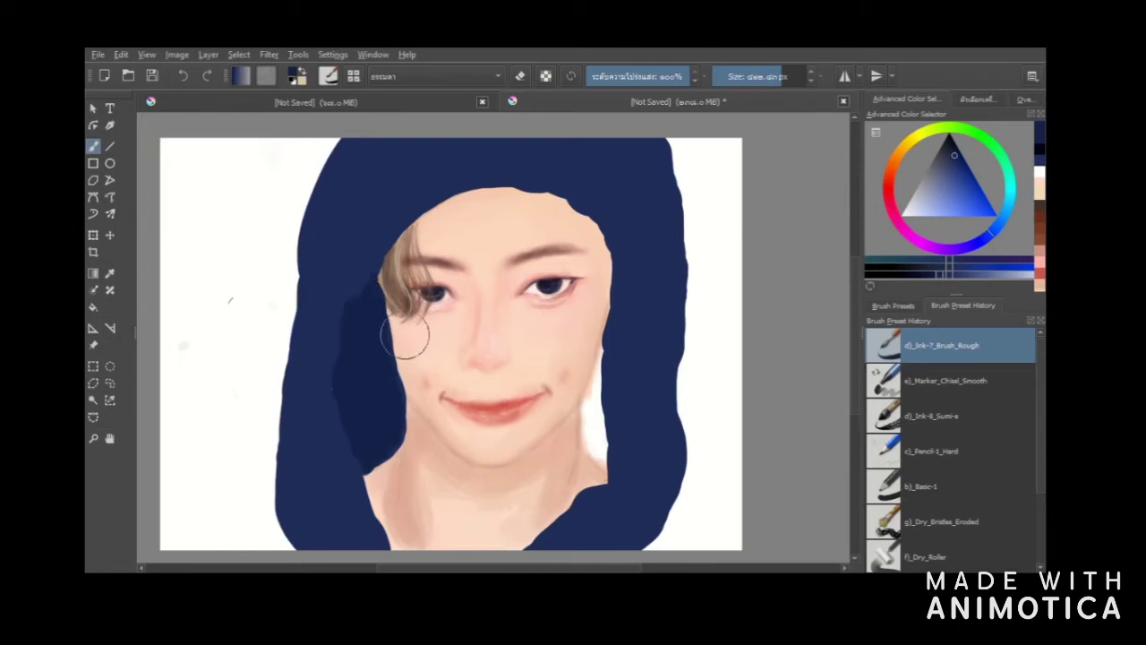
pyautogui.moveTo(584, 405)
pyautogui.mouseDown()
pyautogui.moveTo(598, 452)
pyautogui.moveTo(596, 336)
pyautogui.mouseUp()
pyautogui.moveTo(616, 228)
pyautogui.mouseDown()
pyautogui.moveTo(634, 248)
pyautogui.moveTo(632, 299)
pyautogui.mouseUp()
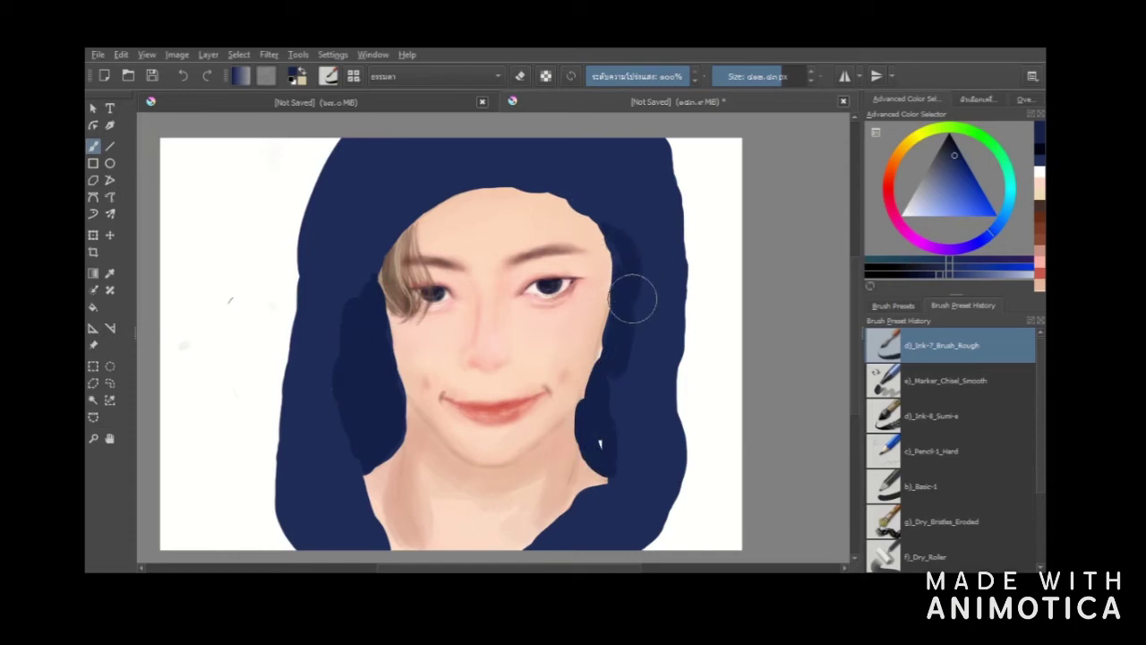
pyautogui.moveTo(587, 394); pyautogui.dragTo(587, 362)
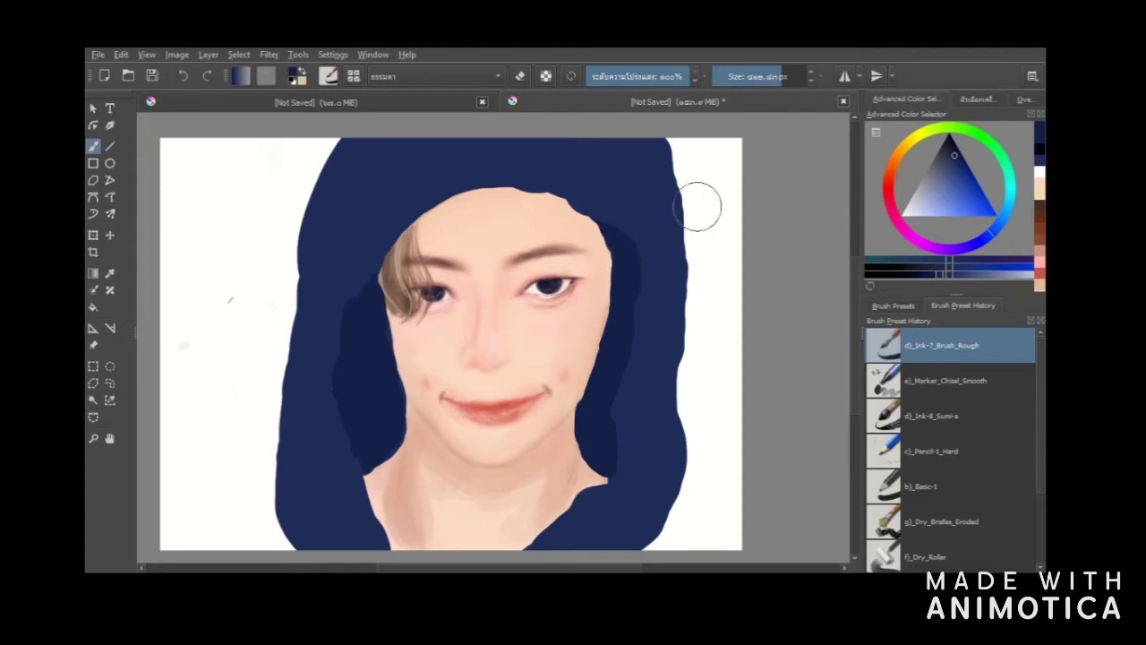
# - Soften the hood's dark inner edges along the cheeks and neck with the k)_Blender_Blur brush
pyautogui.press('/')
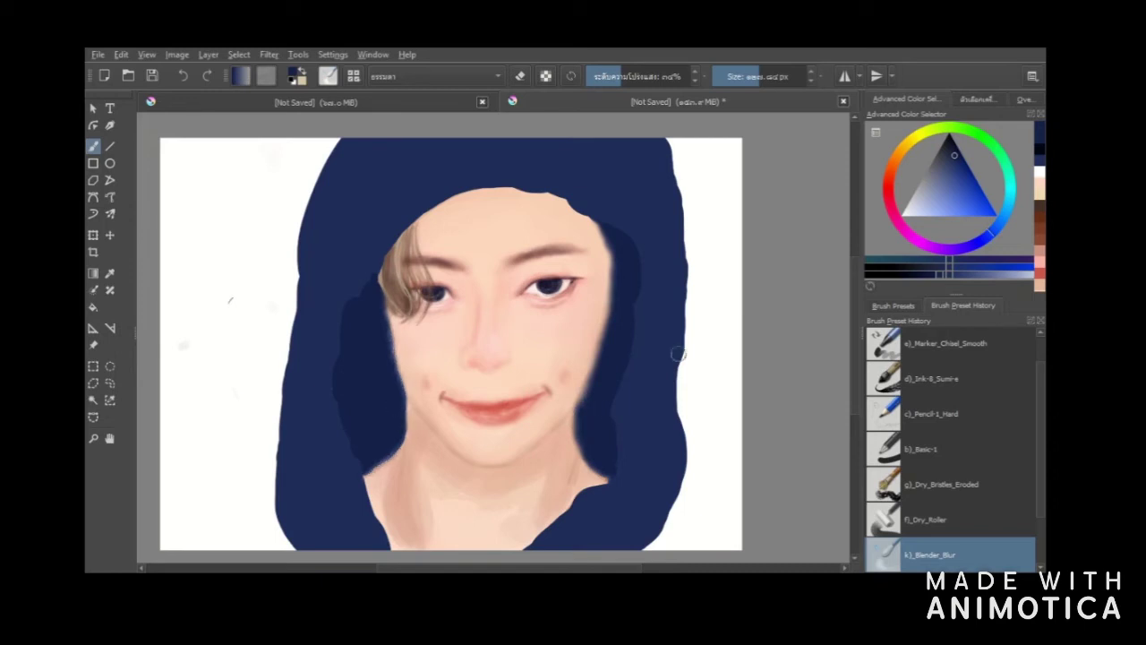
pyautogui.press(',')
pyautogui.press(',')
pyautogui.press('.')
# - Try test strokes at different brush sizes on the white background left of the hood
pyautogui.moveTo(239, 272); pyautogui.dragTo(286, 257)
pyautogui.click(768, 77)
pyautogui.hotkey('ctrl', 'z')
pyautogui.click(794, 77)
pyautogui.moveTo(235, 295); pyautogui.dragTo(268, 222)
pyautogui.hotkey('ctrl', 'z')
pyautogui.hotkey('ctrl', 'z')
# - Try another brush preset with a test stroke on the white background left of the hood
pyautogui.click(331, 78)
pyautogui.click(346, 419)
pyautogui.click(449, 329)
pyautogui.click(476, 378)
pyautogui.moveTo(227, 283); pyautogui.dragTo(258, 384)
pyautogui.hotkey('ctrl', 'z')
# - Choose the g)_Dry_Bristles_Eroded brush, adjust its size and paint navy texture on the hood around the face
pyautogui.click(468, 293)
pyautogui.click(412, 301)
pyautogui.click(786, 77)
pyautogui.moveTo(482, 193); pyautogui.dragTo(481, 152)
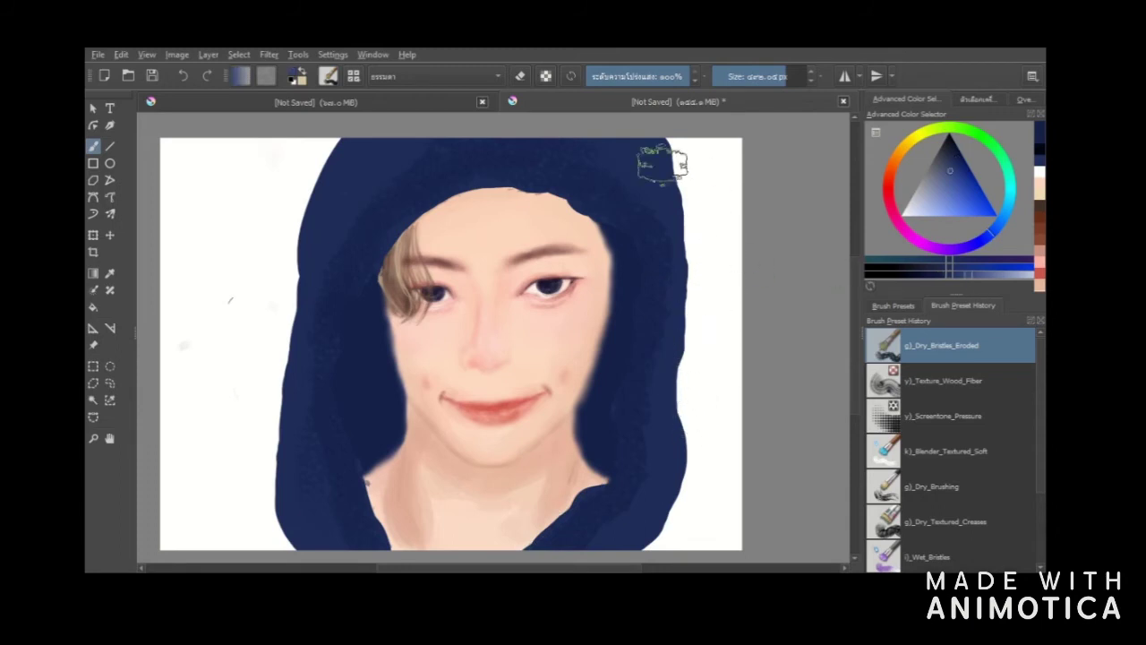
# - Glaze slightly lighter blue texture over the hood's top, both sides and upper left edge at reduced opacity
pyautogui.keyDown('ctrl'); pyautogui.click(613, 184); pyautogui.keyUp('ctrl')
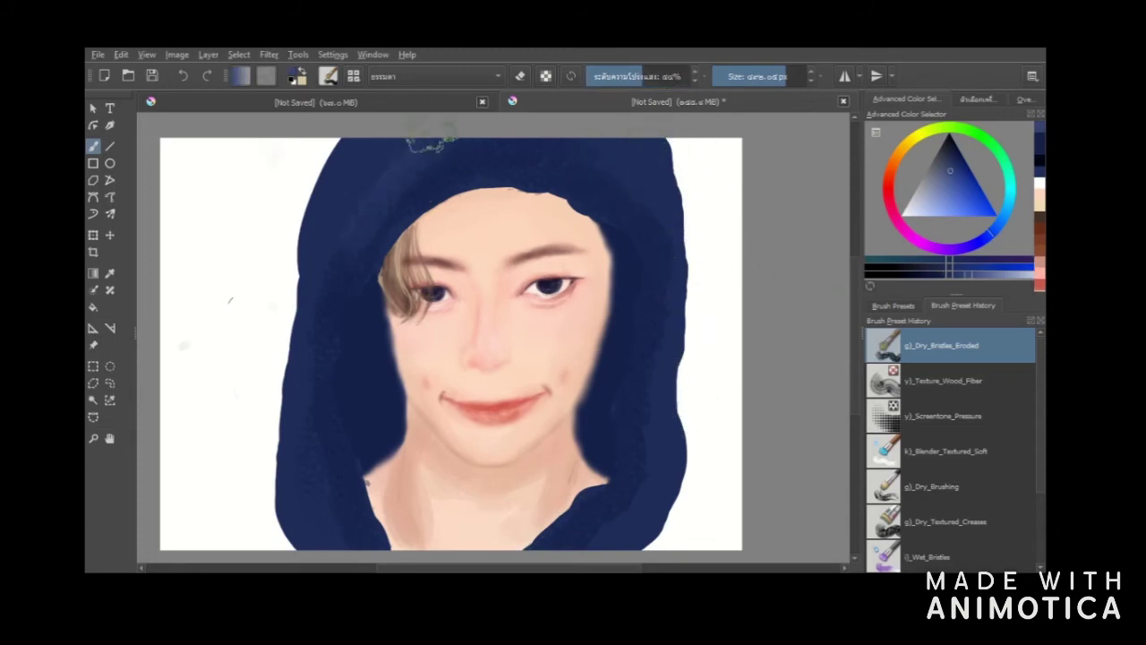
pyautogui.moveTo(373, 143); pyautogui.dragTo(325, 395)
pyautogui.moveTo(428, 186)
pyautogui.mouseDown()
pyautogui.moveTo(344, 489)
pyautogui.moveTo(360, 542)
pyautogui.mouseUp()
pyautogui.moveTo(488, 157)
pyautogui.mouseDown()
pyautogui.moveTo(617, 207)
pyautogui.moveTo(580, 519)
pyautogui.mouseUp()
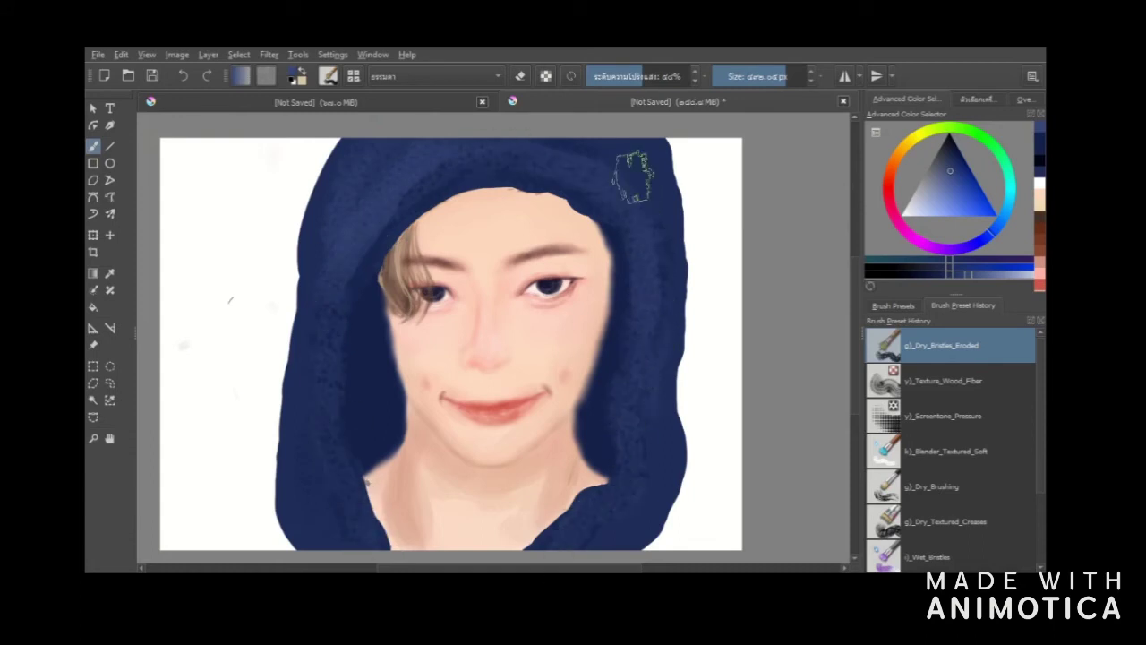
pyautogui.moveTo(649, 236); pyautogui.dragTo(583, 163)
pyautogui.moveTo(336, 151); pyautogui.dragTo(332, 229)
# - Brush adjusted lighter blues along the hood's upper outer edges on both sides, reducing the brush size
pyautogui.click(926, 262)
pyautogui.click(921, 261)
pyautogui.moveTo(677, 274); pyautogui.dragTo(652, 342)
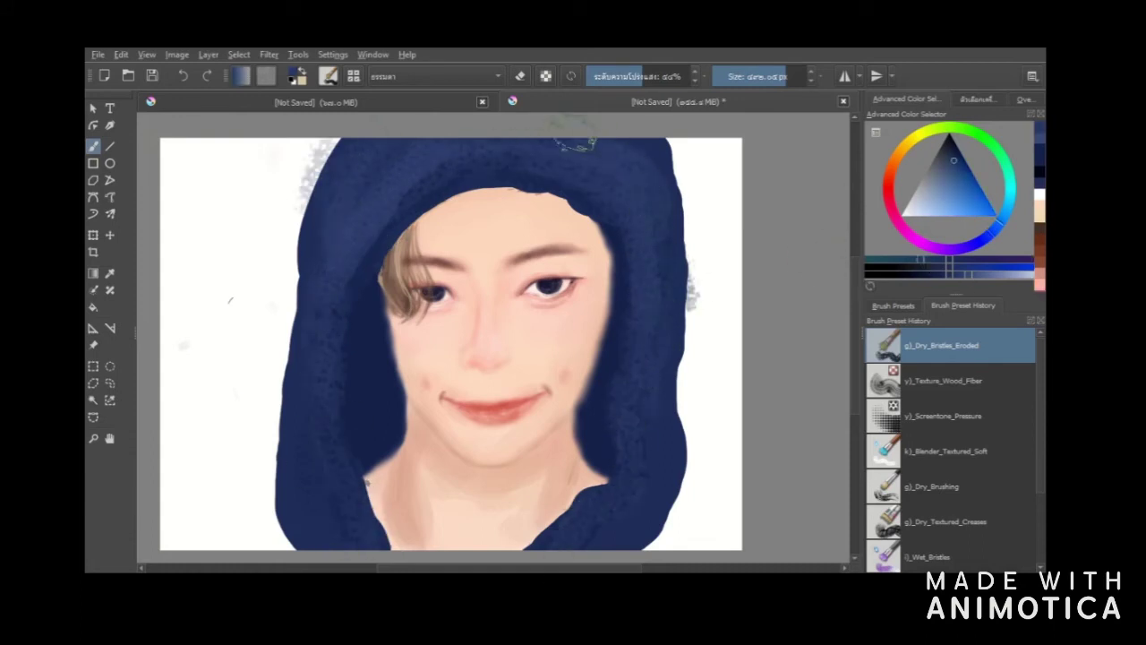
pyautogui.click(773, 77)
pyautogui.click(945, 179)
pyautogui.moveTo(661, 152); pyautogui.dragTo(682, 229)
pyautogui.moveTo(343, 152)
pyautogui.mouseDown()
pyautogui.moveTo(325, 232)
pyautogui.moveTo(334, 194)
pyautogui.mouseUp()
# - Raise the opacity to 100% and paint lighter blue highlights along the hood's outer edges and front rim
pyautogui.click(655, 77)
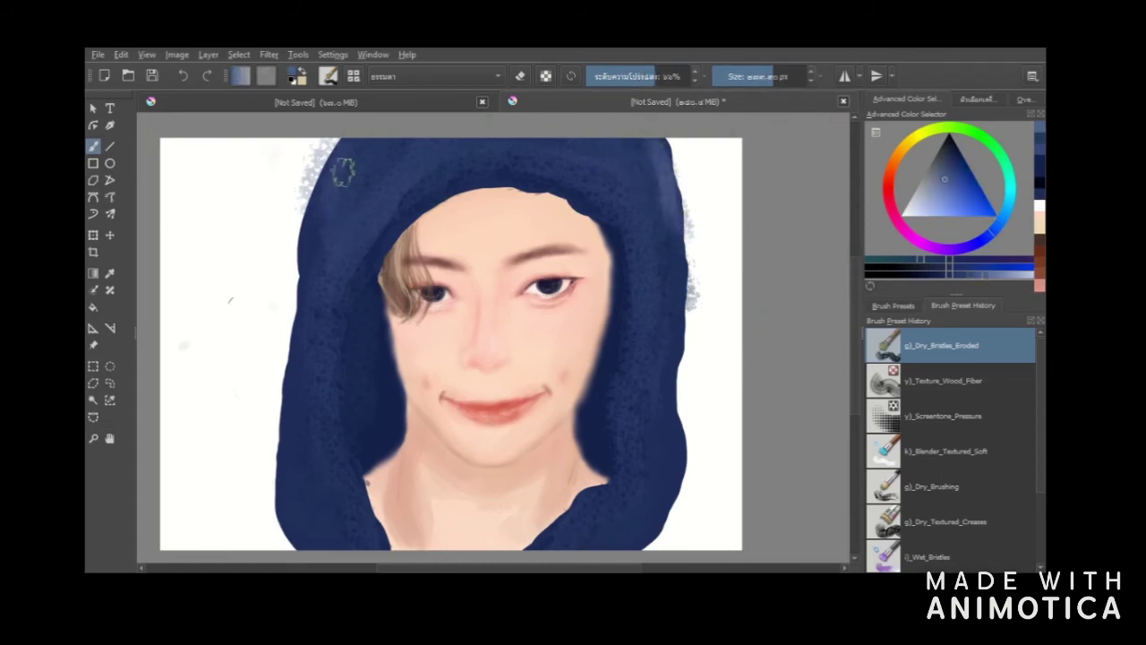
pyautogui.click(750, 76)
pyautogui.click(688, 77)
pyautogui.click(756, 77)
pyautogui.moveTo(354, 139)
pyautogui.mouseDown()
pyautogui.moveTo(314, 260)
pyautogui.moveTo(282, 439)
pyautogui.moveTo(294, 532)
pyautogui.mouseUp()
pyautogui.moveTo(672, 143)
pyautogui.mouseDown()
pyautogui.moveTo(689, 268)
pyautogui.moveTo(680, 541)
pyautogui.mouseUp()
pyautogui.moveTo(401, 196); pyautogui.dragTo(486, 147)
# - Draw thin lighter blue fold lines down the hood's left inner edge with a smaller brush
pyautogui.moveTo(378, 184); pyautogui.dragTo(350, 348)
pyautogui.hotkey('ctrl', 'z')
pyautogui.moveTo(388, 248); pyautogui.dragTo(356, 322)
pyautogui.hotkey('ctrl', 'z')
pyautogui.click(741, 78)
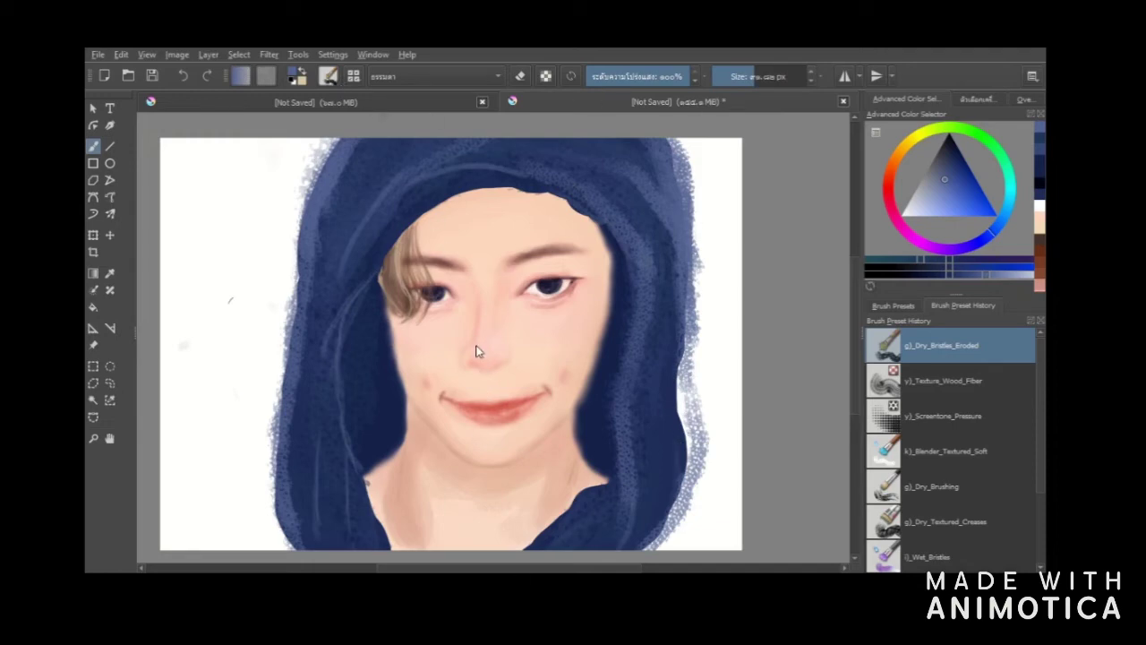
# - Switch to the Adjust_Lighten brush, pick a medium blue and glaze it down both sides of the hood
pyautogui.click(447, 338)
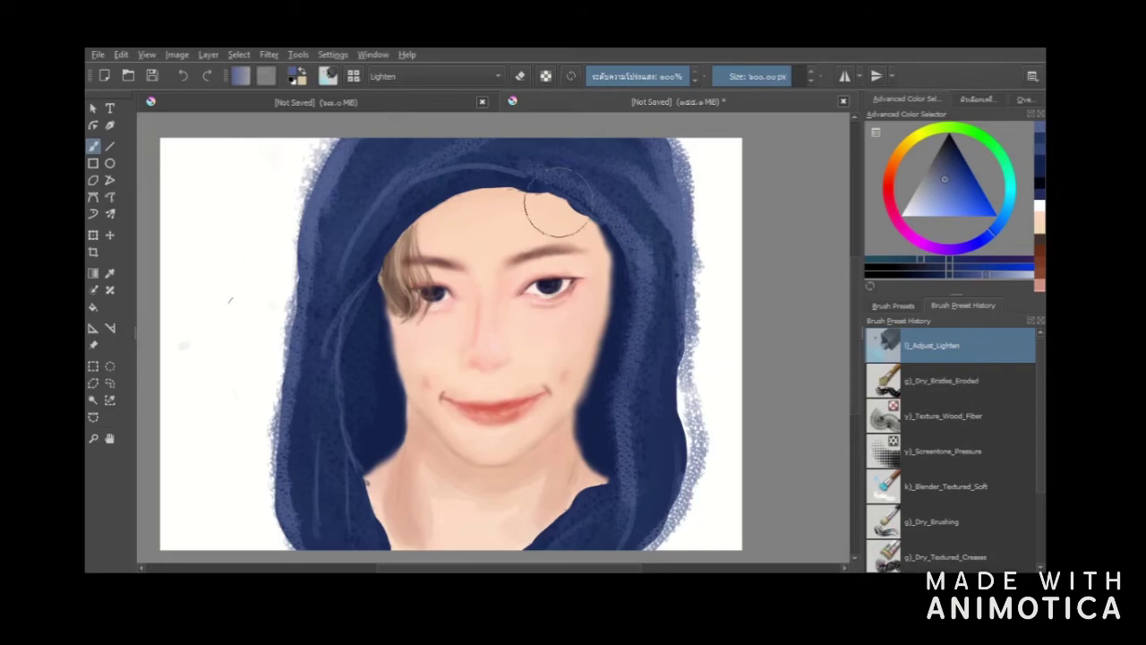
pyautogui.click(967, 188)
pyautogui.click(629, 182)
pyautogui.hotkey('ctrl', 'z')
pyautogui.click(954, 182)
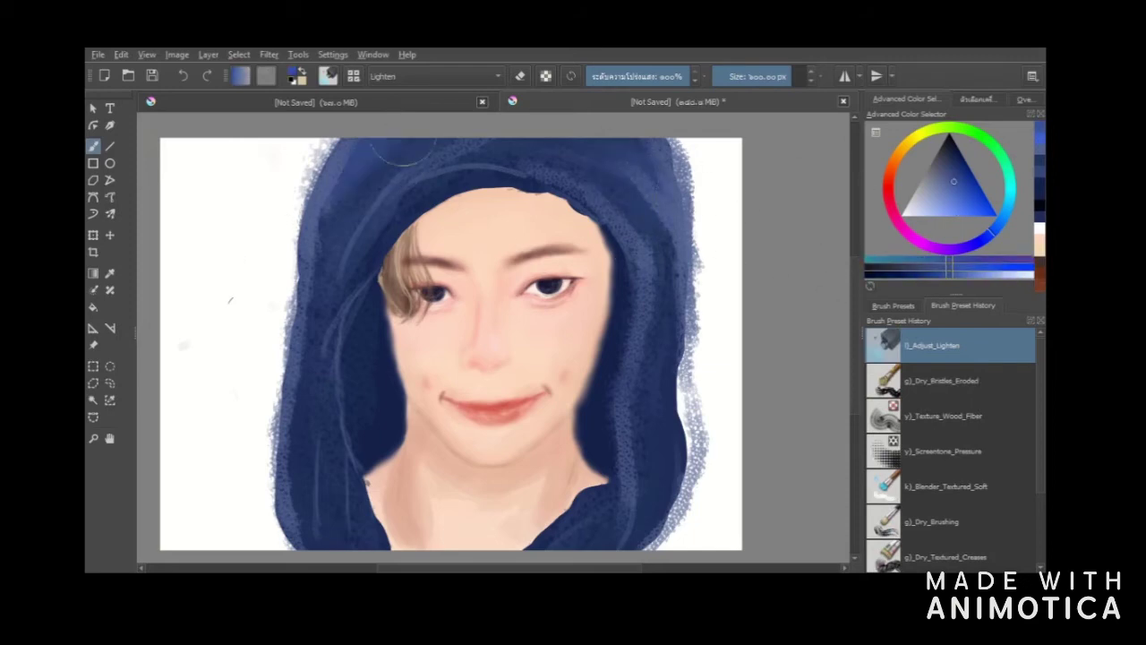
pyautogui.click(949, 174)
pyautogui.moveTo(345, 384); pyautogui.dragTo(376, 541)
pyautogui.moveTo(658, 318); pyautogui.dragTo(577, 533)
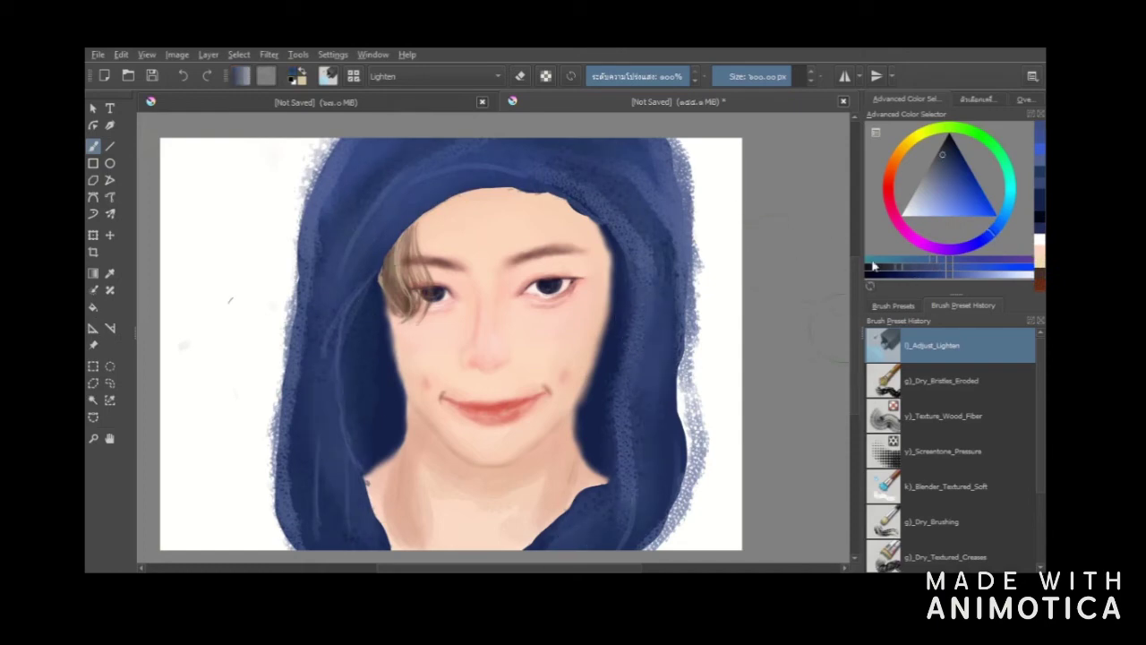
# - Tone the shadowed hood interior beside both cheeks with dark greyish navy shades using a smaller Adjust_Lighten brush
pyautogui.click(773, 77)
pyautogui.moveTo(620, 275); pyautogui.dragTo(591, 432)
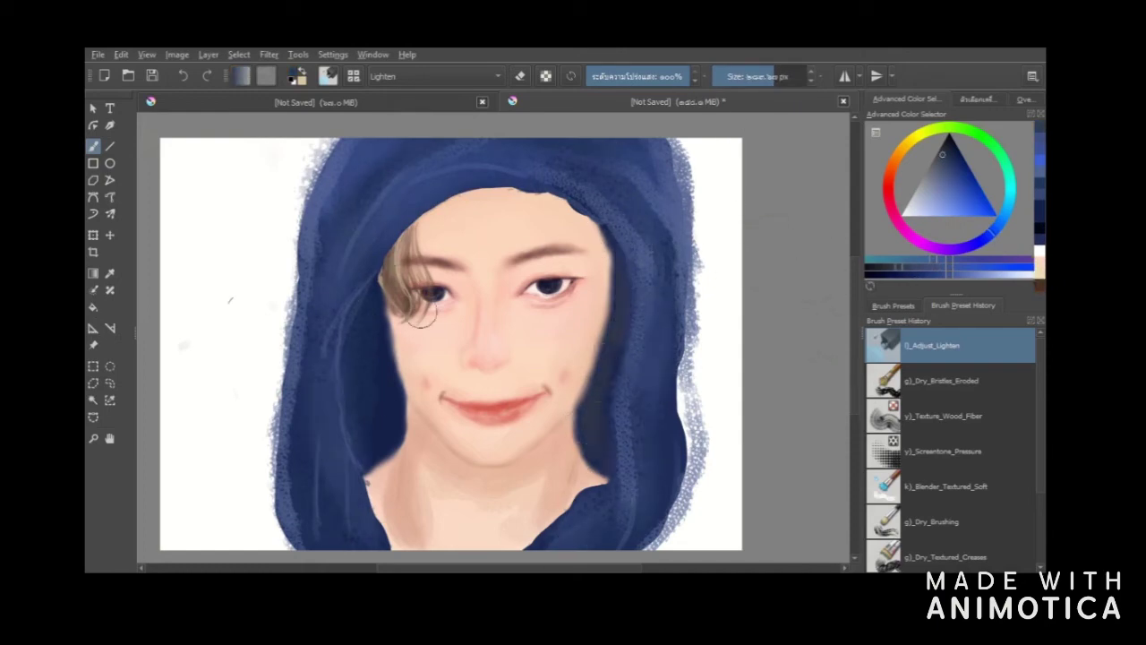
pyautogui.moveTo(383, 457); pyautogui.dragTo(371, 336)
pyautogui.click(872, 273)
pyautogui.moveTo(374, 403)
pyautogui.mouseDown()
pyautogui.moveTo(372, 358)
pyautogui.moveTo(371, 389)
pyautogui.mouseUp()
pyautogui.click(1039, 252)
pyautogui.moveTo(614, 384); pyautogui.dragTo(597, 420)
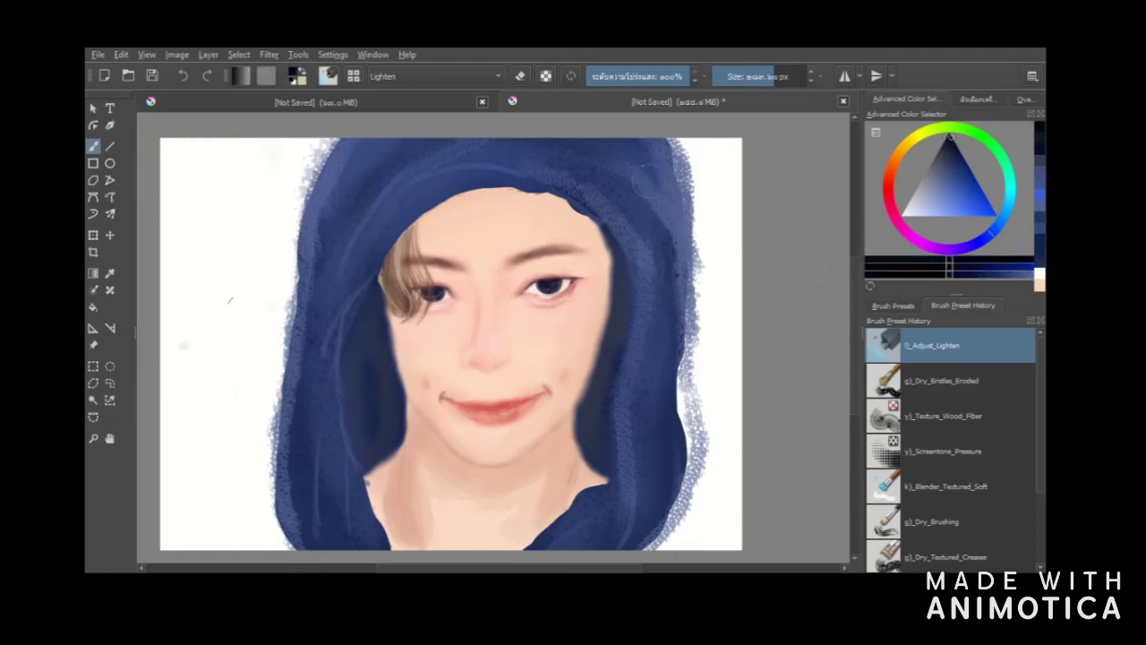
# - Pick darker navy shades and deepen the hood interior beside the right cheek with the Adjust_Lighten brush
pyautogui.click(931, 267)
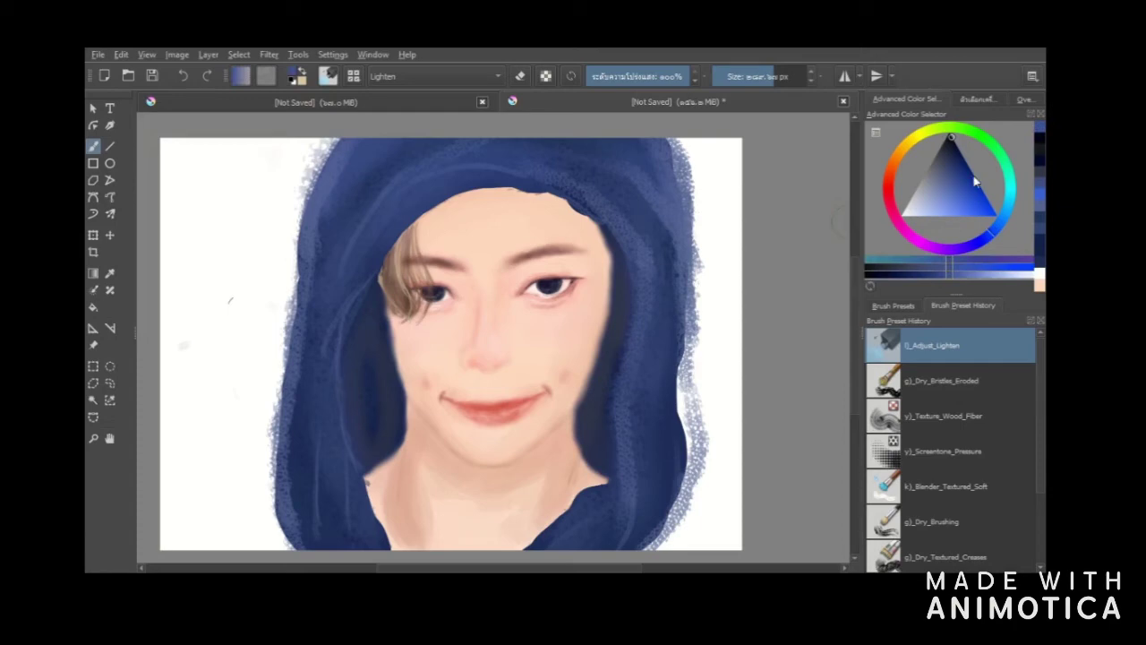
pyautogui.click(949, 146)
pyautogui.moveTo(590, 435); pyautogui.dragTo(598, 446)
pyautogui.click(940, 381)
pyautogui.click(937, 347)
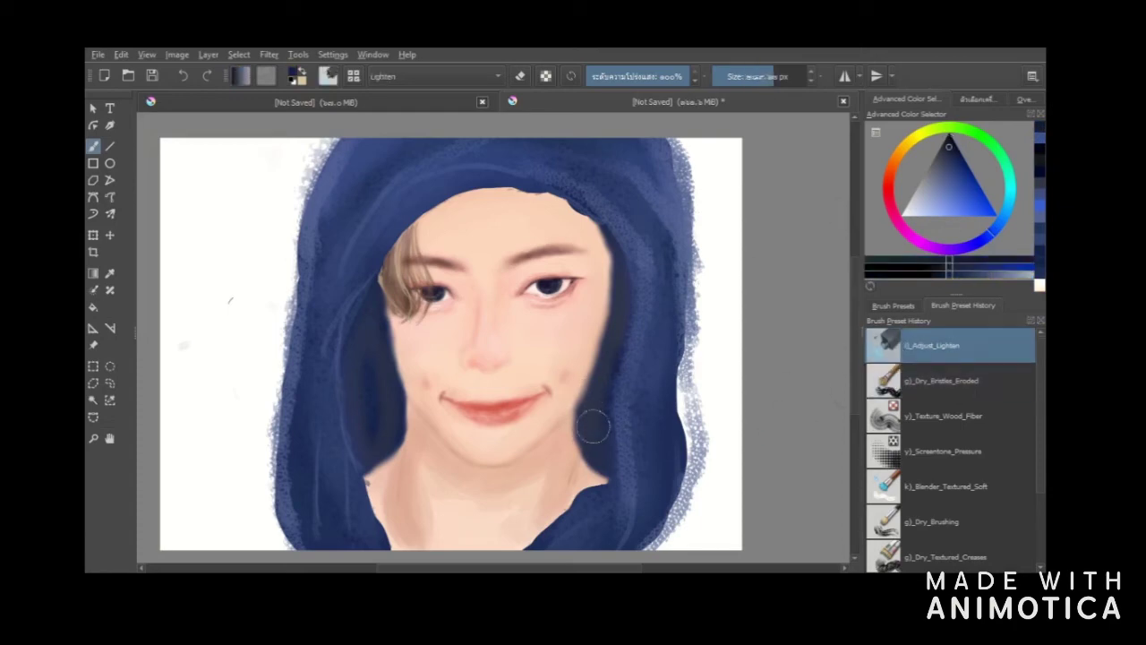
# - Sample the cheek's skin tone, try glazing it over the dark hood interior and inner rim, and undo those strokes
pyautogui.keyDown('ctrl'); pyautogui.click(573, 317); pyautogui.keyUp('ctrl')
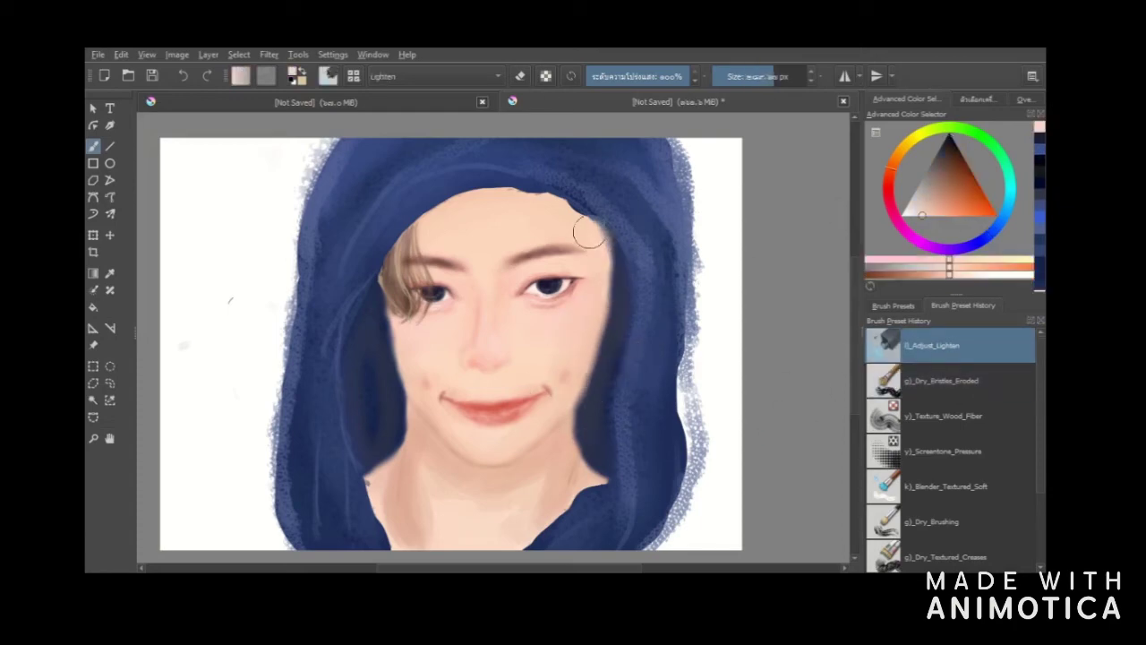
pyautogui.moveTo(393, 315)
pyautogui.mouseDown()
pyautogui.moveTo(412, 383)
pyautogui.moveTo(391, 308)
pyautogui.moveTo(406, 449)
pyautogui.moveTo(370, 478)
pyautogui.mouseUp()
pyautogui.moveTo(580, 423); pyautogui.dragTo(602, 488)
pyautogui.moveTo(589, 213); pyautogui.dragTo(489, 206)
pyautogui.hotkey('ctrl', 'z')
pyautogui.hotkey('ctrl', 'z')
pyautogui.hotkey('ctrl', 'z')
# - Switch to the Adjust_Color brush, tint the shadowed hood interior beside both cheeks brown and pick a near-black brown
pyautogui.rightClick(555, 261)
pyautogui.click(353, 206)
pyautogui.rightClick(315, 262)
pyautogui.click(368, 339)
pyautogui.moveTo(383, 208); pyautogui.dragTo(350, 256)
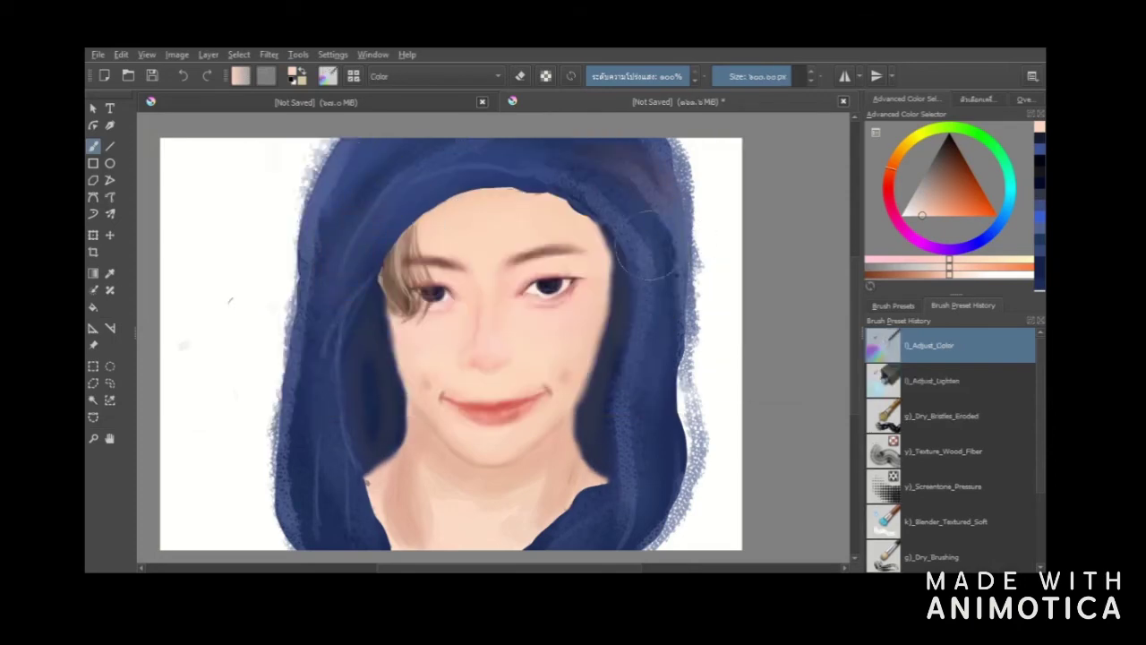
pyautogui.moveTo(372, 380)
pyautogui.mouseDown()
pyautogui.moveTo(385, 408)
pyautogui.moveTo(370, 461)
pyautogui.mouseUp()
pyautogui.moveTo(942, 174); pyautogui.dragTo(950, 136)
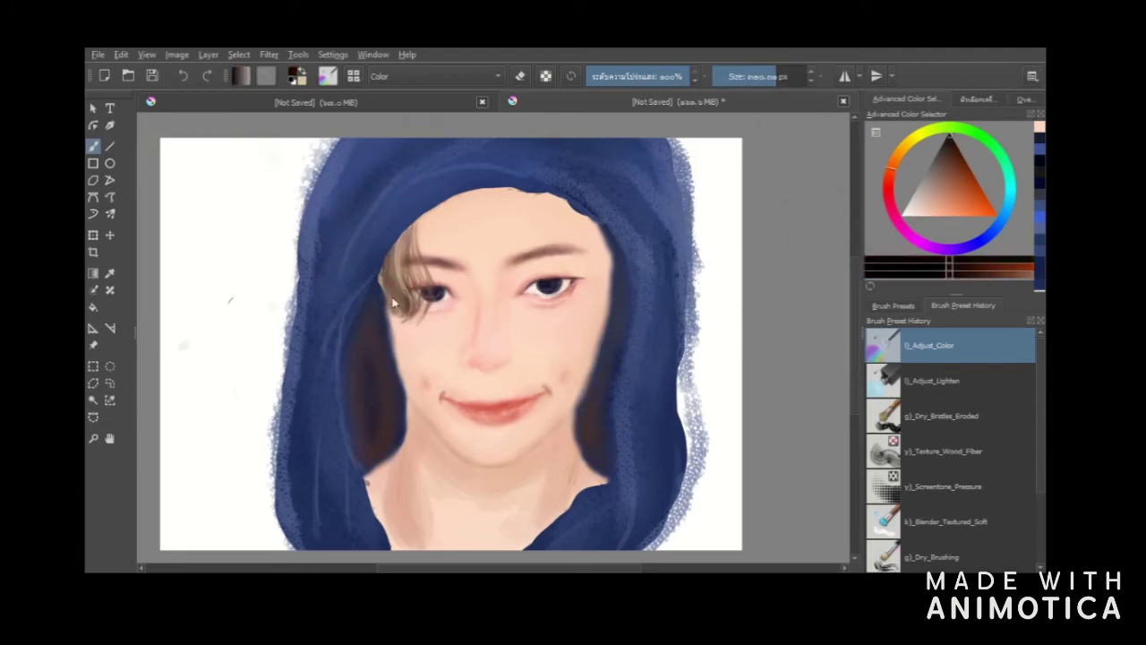
# - Try the Wet_Circle and Wet_Smear brushes with near-black strokes in the hood interior beside the left cheek
pyautogui.rightClick(392, 303)
pyautogui.click(325, 338)
pyautogui.rightClick(345, 260)
pyautogui.click(304, 266)
pyautogui.moveTo(371, 340); pyautogui.dragTo(369, 421)
pyautogui.hotkey('ctrl', 'z')
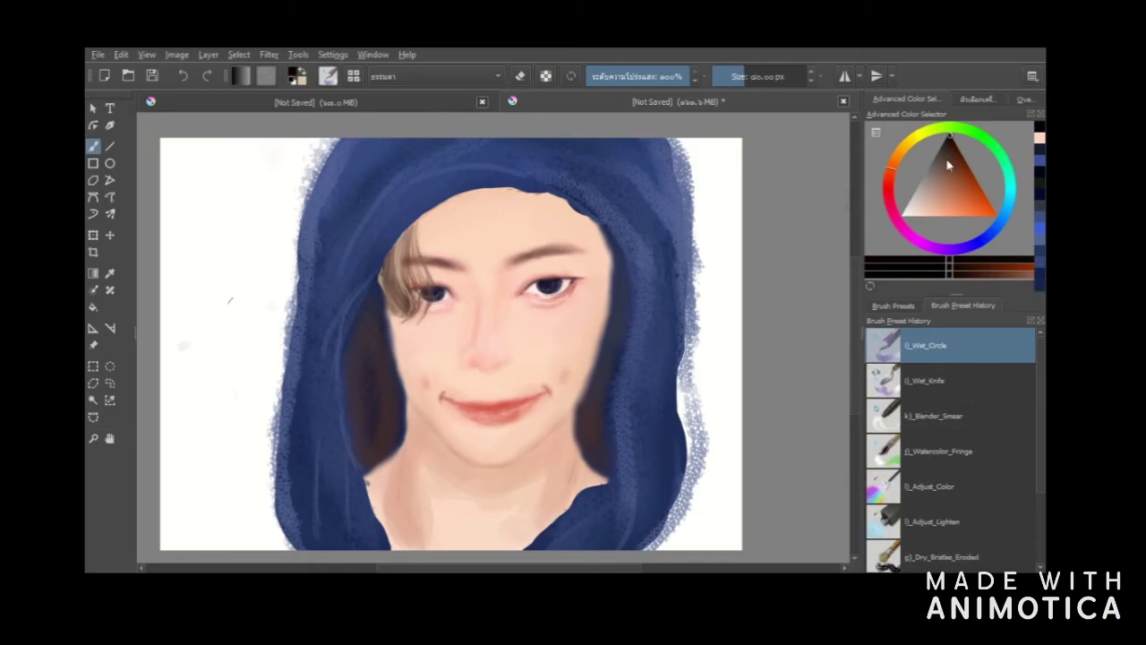
pyautogui.click(452, 360)
pyautogui.click(451, 260)
pyautogui.moveTo(373, 379); pyautogui.dragTo(373, 390)
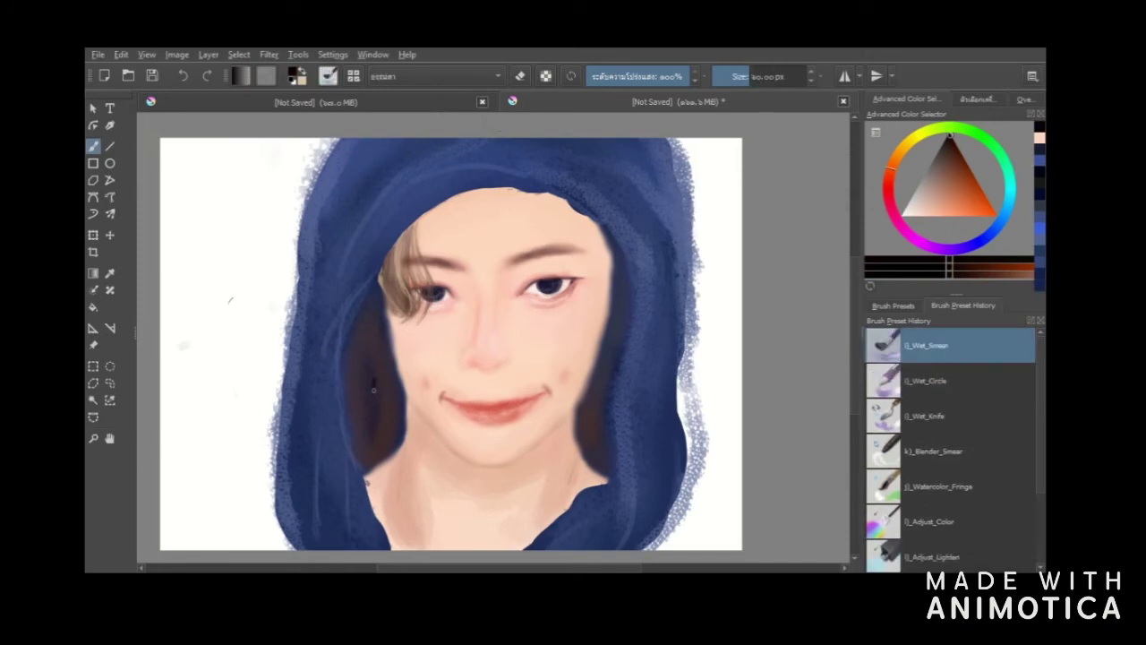
# - Paint the hood interior beside both cheeks near-black using the Charcoal_Rock_Soft brush with reduced opacity and a larger size
pyautogui.click(472, 292)
pyautogui.click(364, 319)
pyautogui.click(237, 303)
pyautogui.moveTo(367, 338); pyautogui.dragTo(366, 398)
pyautogui.hotkey('ctrl', 'z')
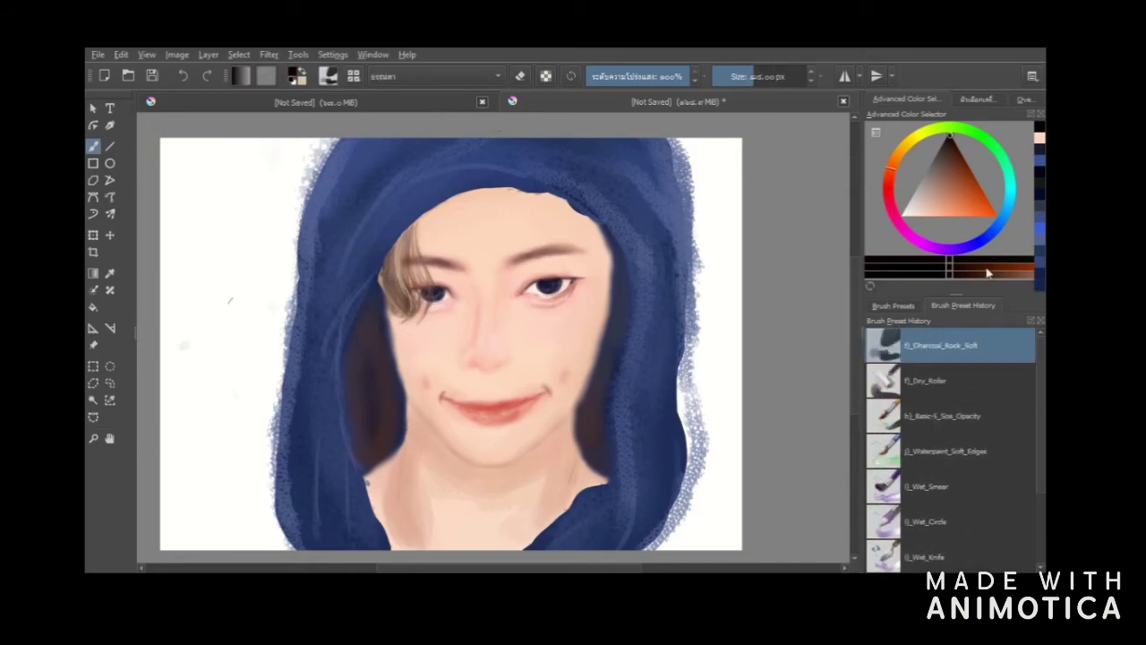
pyautogui.click(645, 77)
pyautogui.moveTo(372, 345)
pyautogui.mouseDown()
pyautogui.moveTo(376, 397)
pyautogui.moveTo(359, 273)
pyautogui.moveTo(378, 369)
pyautogui.mouseUp()
pyautogui.moveTo(598, 452); pyautogui.dragTo(604, 461)
pyautogui.hotkey('ctrl', 'z')
pyautogui.click(771, 77)
pyautogui.moveTo(612, 236)
pyautogui.mouseDown()
pyautogui.moveTo(621, 258)
pyautogui.moveTo(594, 405)
pyautogui.moveTo(602, 470)
pyautogui.mouseUp()
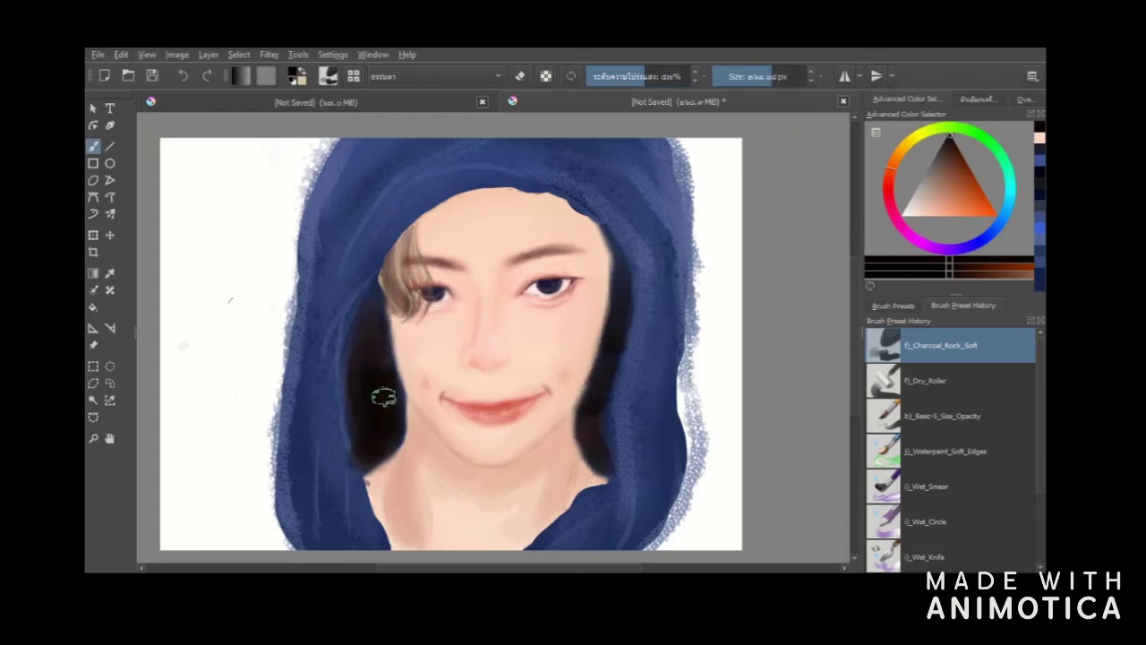
# - Sample the white background and paint over the rough texture along the hood's upper outer edges
pyautogui.keyDown('ctrl'); pyautogui.click(271, 214); pyautogui.keyUp('ctrl')
pyautogui.click(328, 76)
pyautogui.click(349, 252)
pyautogui.moveTo(336, 142); pyautogui.dragTo(306, 172)
pyautogui.click(375, 409)
pyautogui.click(777, 77)
pyautogui.moveTo(689, 156); pyautogui.dragTo(697, 198)
# - Switch to the Basic-1 brush and clean the fuzzy outer edges down both sides of the hood with white
pyautogui.click(329, 76)
pyautogui.click(458, 240)
pyautogui.click(754, 77)
pyautogui.moveTo(329, 142)
pyautogui.mouseDown()
pyautogui.moveTo(297, 199)
pyautogui.moveTo(313, 175)
pyautogui.mouseUp()
pyautogui.moveTo(289, 271); pyautogui.dragTo(276, 340)
pyautogui.hotkey('ctrl', 'z')
pyautogui.moveTo(682, 143)
pyautogui.mouseDown()
pyautogui.moveTo(697, 197)
pyautogui.moveTo(695, 294)
pyautogui.mouseUp()
pyautogui.hotkey('ctrl', 'z')
pyautogui.moveTo(703, 211)
pyautogui.mouseDown()
pyautogui.moveTo(704, 287)
pyautogui.moveTo(706, 219)
pyautogui.moveTo(697, 271)
pyautogui.moveTo(707, 312)
pyautogui.moveTo(683, 377)
pyautogui.moveTo(702, 440)
pyautogui.moveTo(676, 524)
pyautogui.moveTo(684, 414)
pyautogui.mouseUp()
# - Sample the hood's navy and paint solid shoulders on both sides below the hood with the Basic-1 brush
pyautogui.rightClick(277, 264)
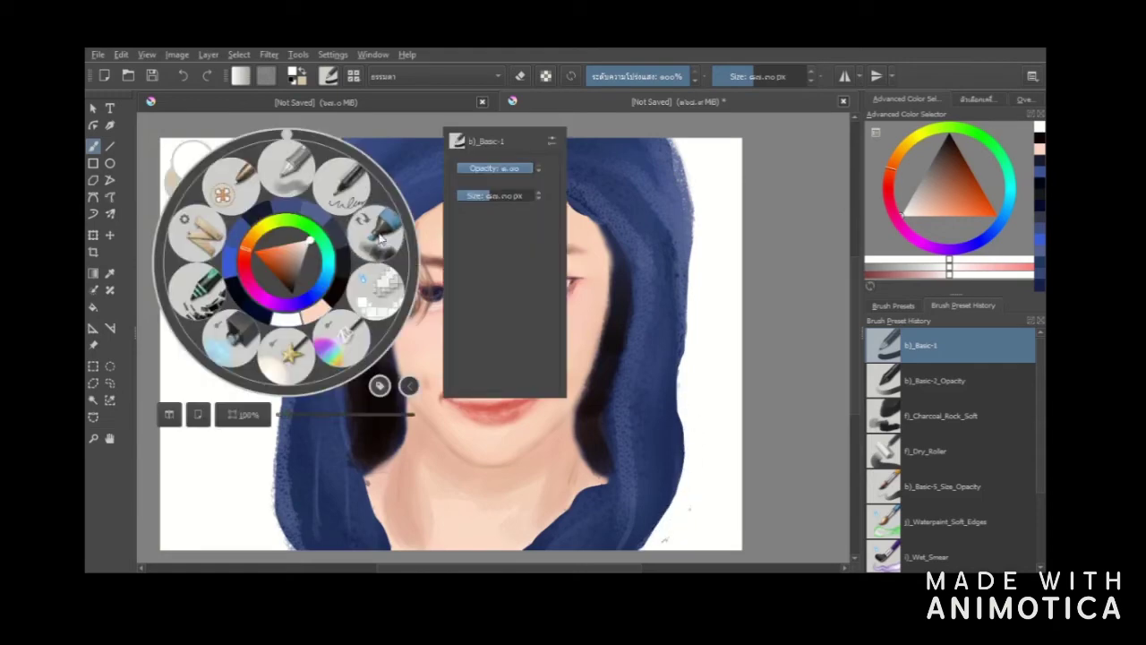
pyautogui.click(654, 467)
pyautogui.moveTo(681, 426); pyautogui.dragTo(681, 462)
pyautogui.hotkey('ctrl', 'z')
pyautogui.keyDown('ctrl'); pyautogui.click(666, 495); pyautogui.keyUp('ctrl')
pyautogui.moveTo(676, 502)
pyautogui.mouseDown()
pyautogui.moveTo(647, 543)
pyautogui.moveTo(731, 540)
pyautogui.mouseUp()
pyautogui.moveTo(288, 498)
pyautogui.mouseDown()
pyautogui.moveTo(188, 538)
pyautogui.moveTo(269, 502)
pyautogui.moveTo(251, 519)
pyautogui.moveTo(268, 531)
pyautogui.moveTo(203, 517)
pyautogui.moveTo(288, 519)
pyautogui.moveTo(295, 447)
pyautogui.mouseUp()
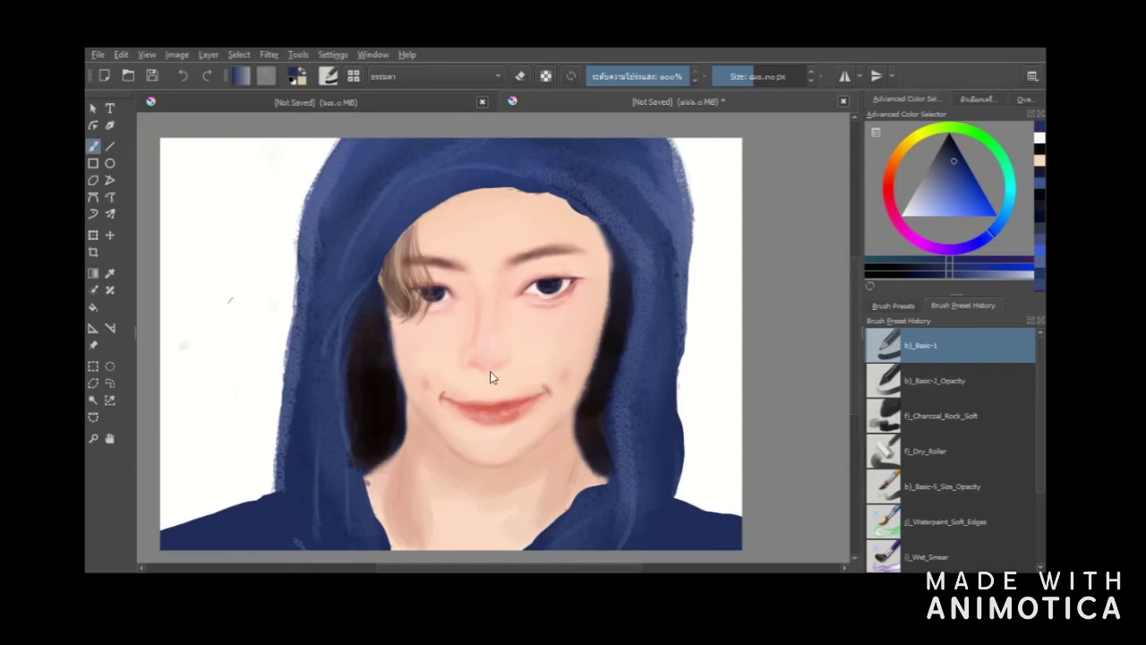
# - Try to smooth the hood's texture and outer edges with a large Blender_Blur brush at 50% opacity
pyautogui.click(361, 339)
pyautogui.moveTo(792, 76)
pyautogui.mouseDown()
pyautogui.moveTo(805, 76)
pyautogui.moveTo(790, 76)
pyautogui.mouseUp()
pyautogui.click(638, 76)
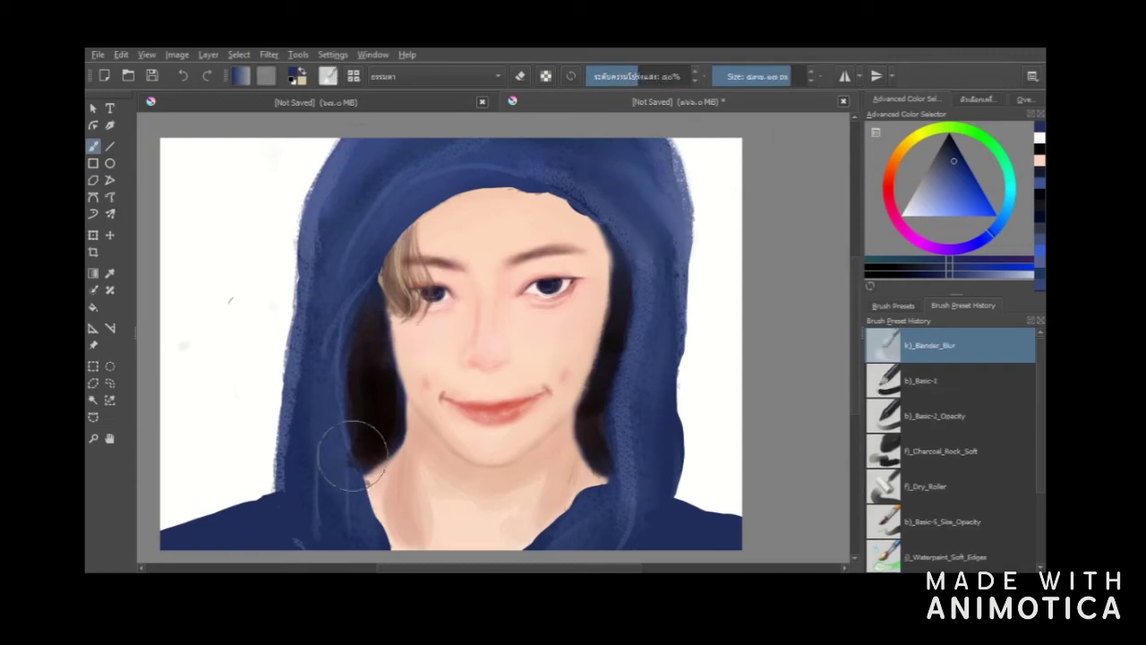
pyautogui.click(989, 103)
pyautogui.click(930, 99)
pyautogui.click(893, 305)
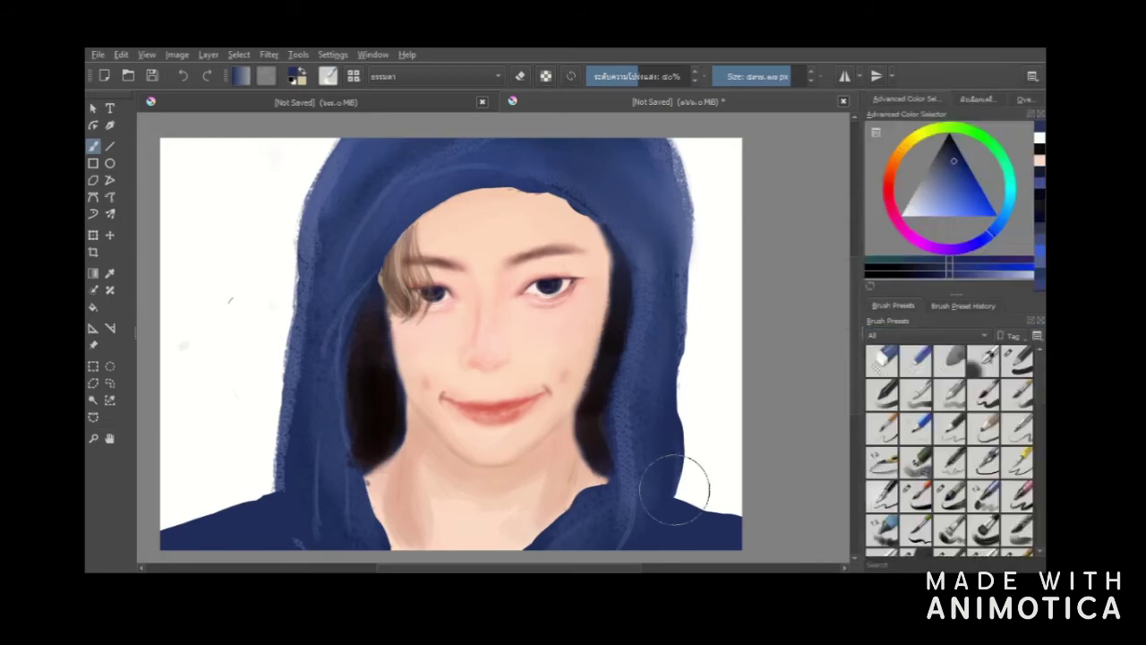
pyautogui.moveTo(329, 204); pyautogui.dragTo(322, 242)
pyautogui.moveTo(362, 154)
pyautogui.mouseDown()
pyautogui.moveTo(342, 179)
pyautogui.moveTo(324, 257)
pyautogui.mouseUp()
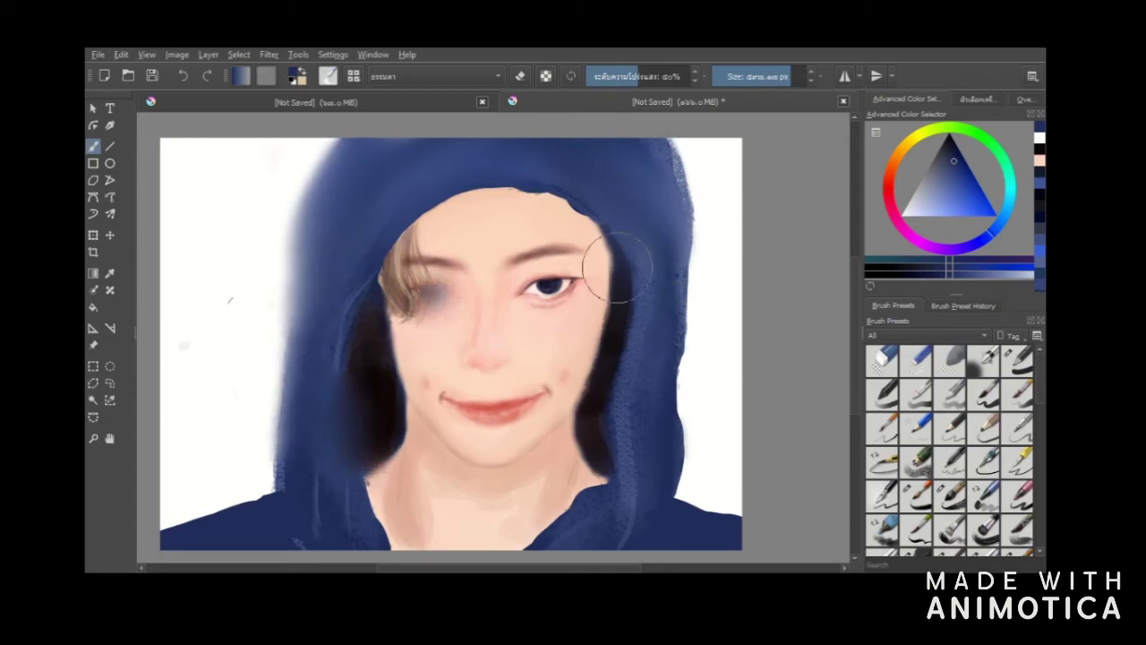
# - Undo the blur strokes on the hood and face
pyautogui.hotkey('ctrl', 'z')
pyautogui.click(185, 79)
pyautogui.click(185, 79)
pyautogui.click(185, 81)
pyautogui.click(187, 81)
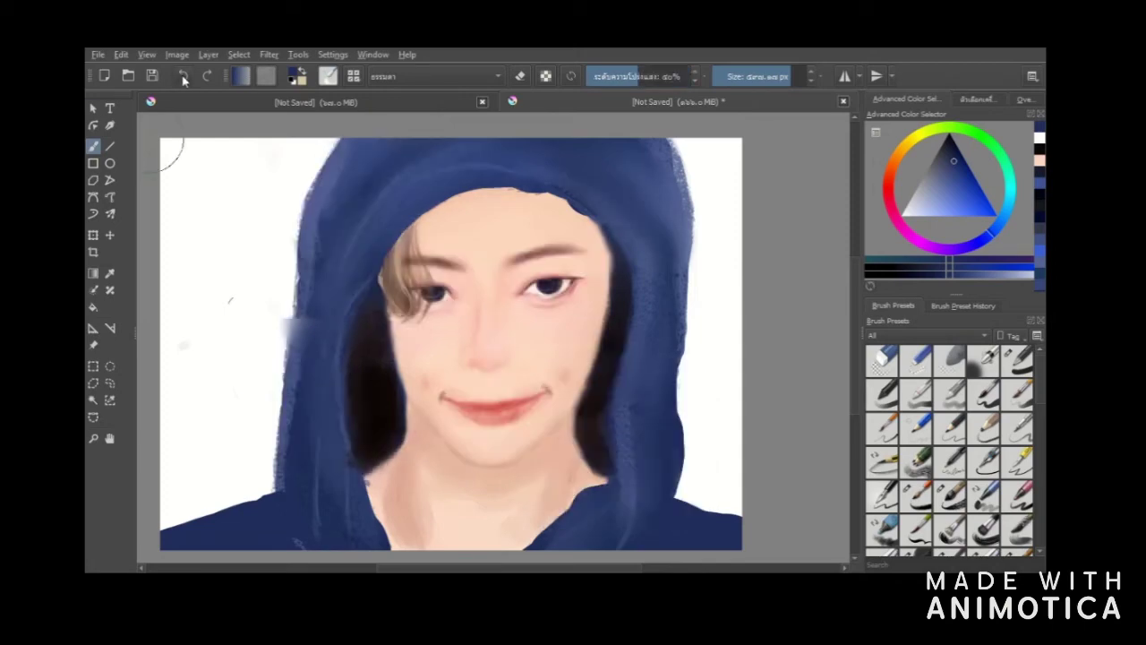
pyautogui.click(184, 78)
# - Try to soften the hood's edges and folds with Blender_Blur at lower opacity and varied sizes, and undo the blurring
pyautogui.moveTo(673, 145); pyautogui.dragTo(688, 190)
pyautogui.click(627, 77)
pyautogui.click(607, 77)
pyautogui.click(792, 77)
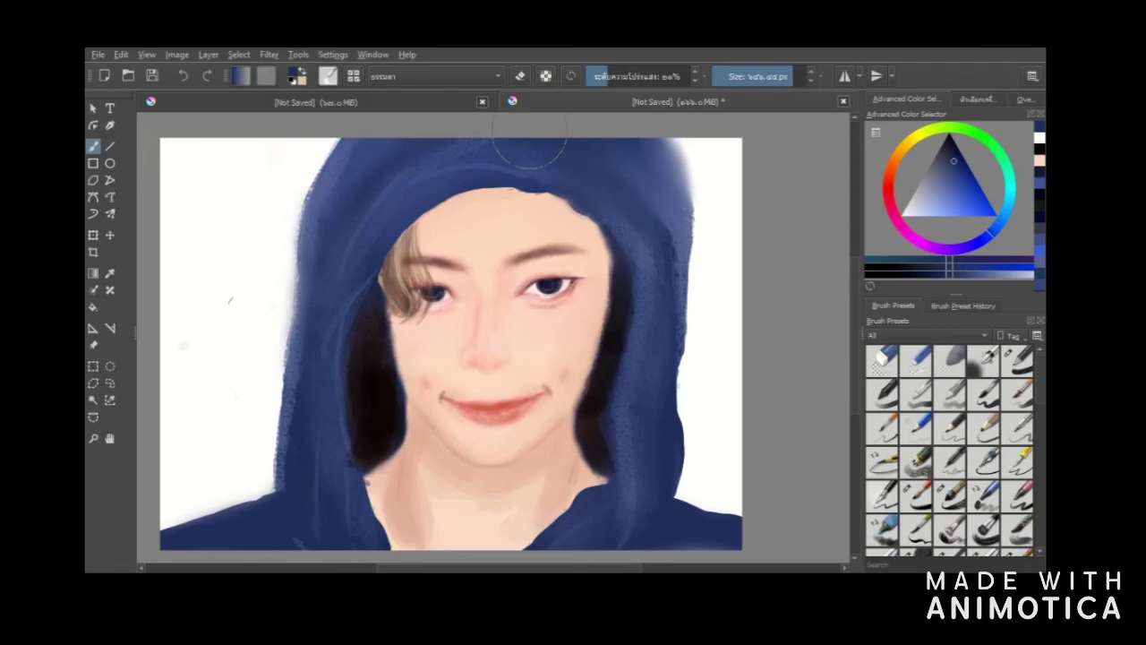
pyautogui.click(748, 76)
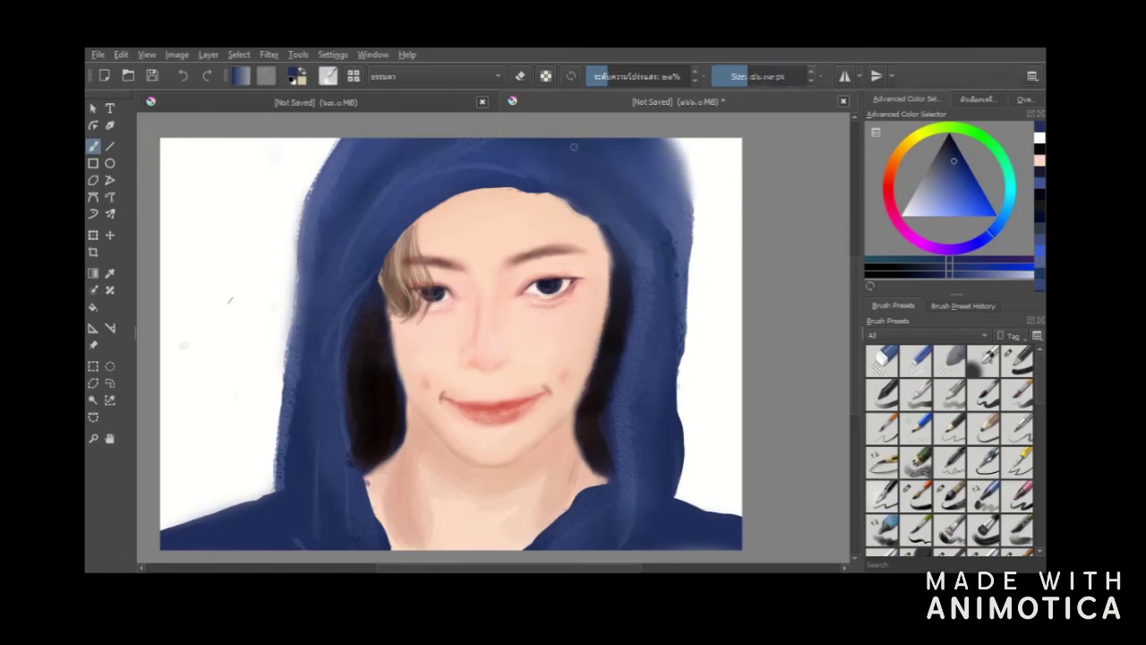
pyautogui.click(760, 76)
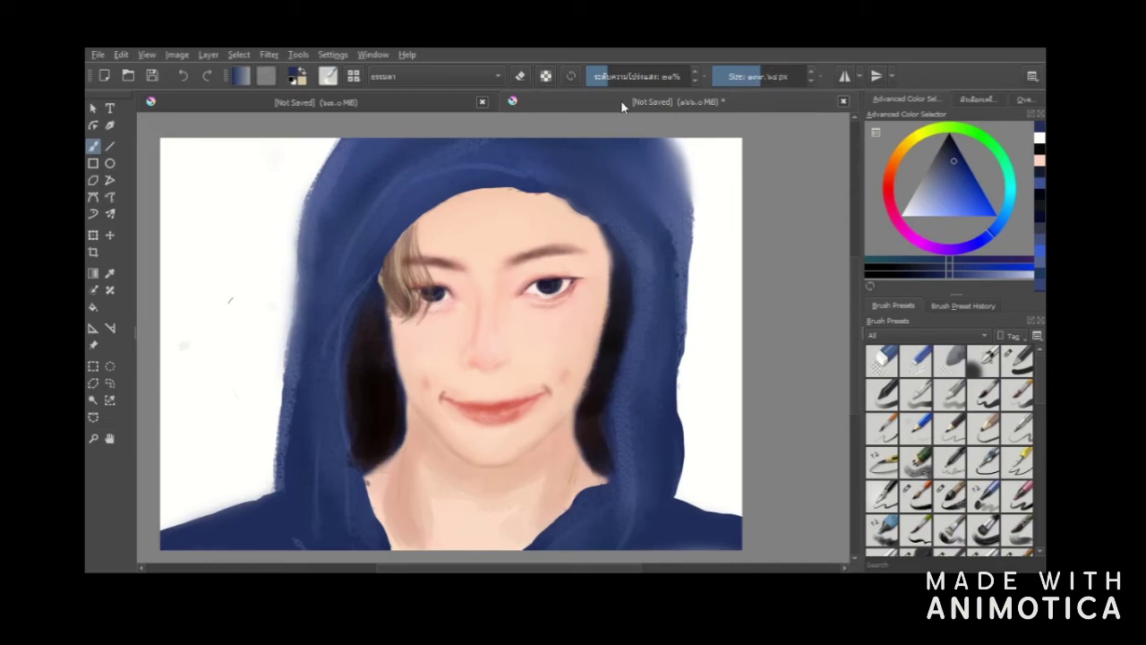
pyautogui.click(951, 360)
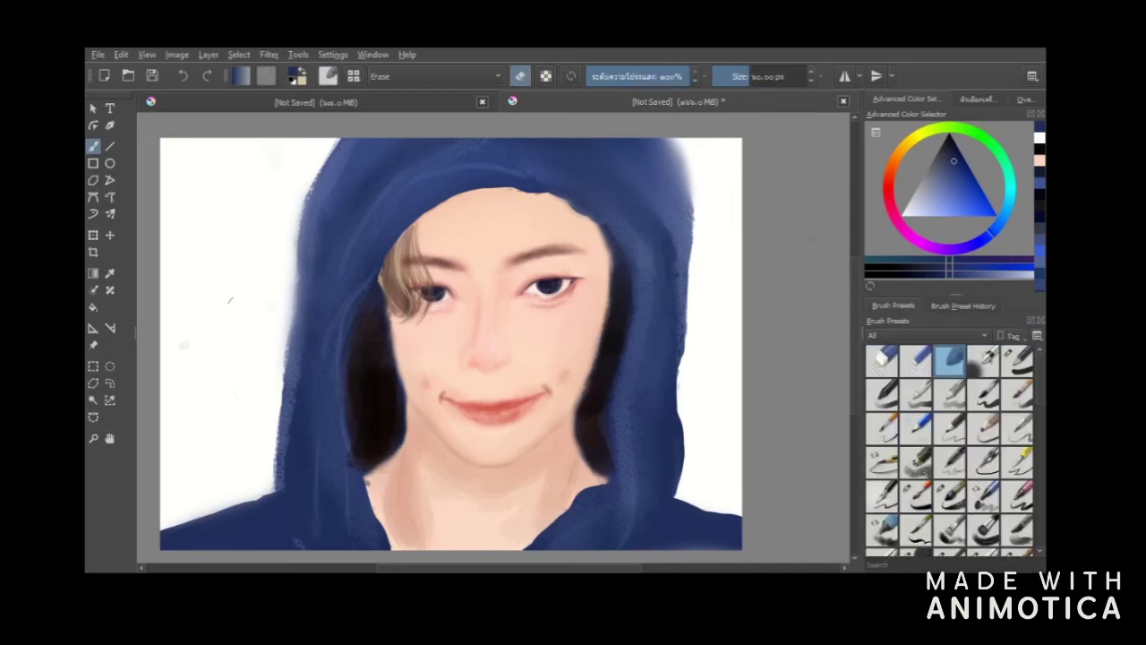
pyautogui.click(184, 76)
pyautogui.click(184, 76)
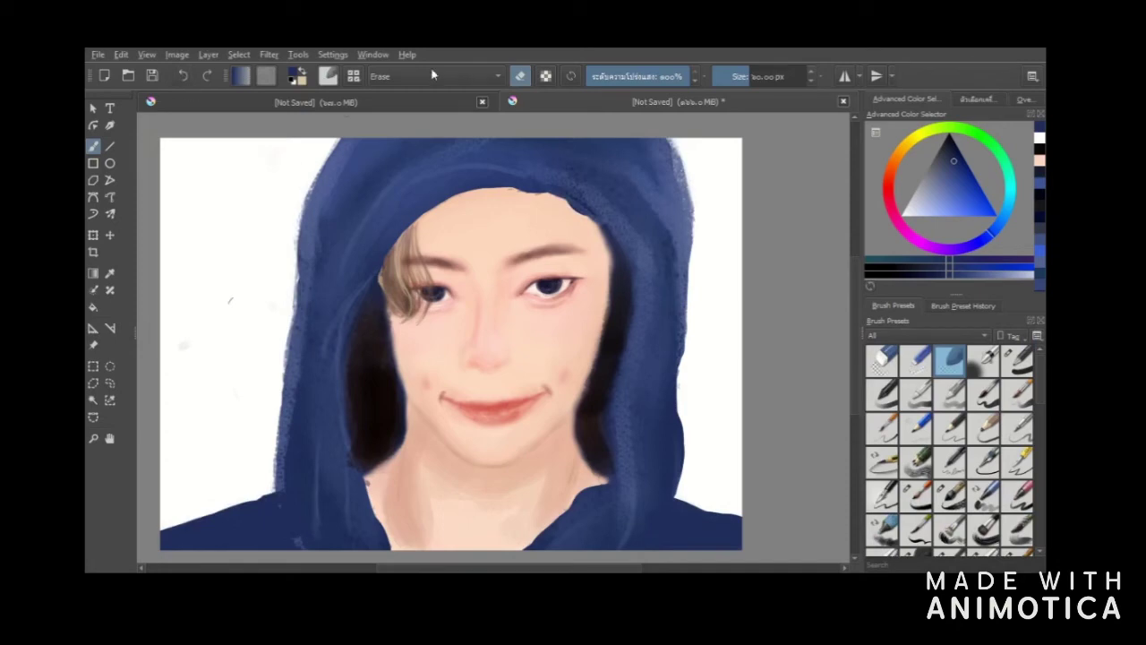
pyautogui.press('/')
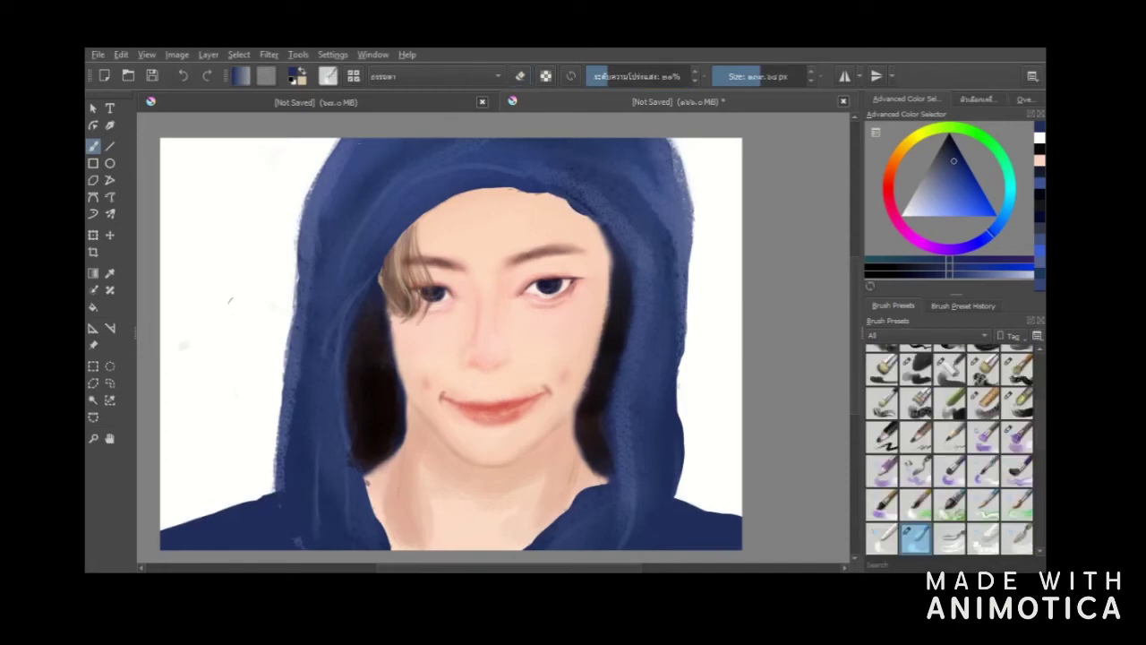
pyautogui.press('/')
pyautogui.click(915, 538)
pyautogui.click(882, 538)
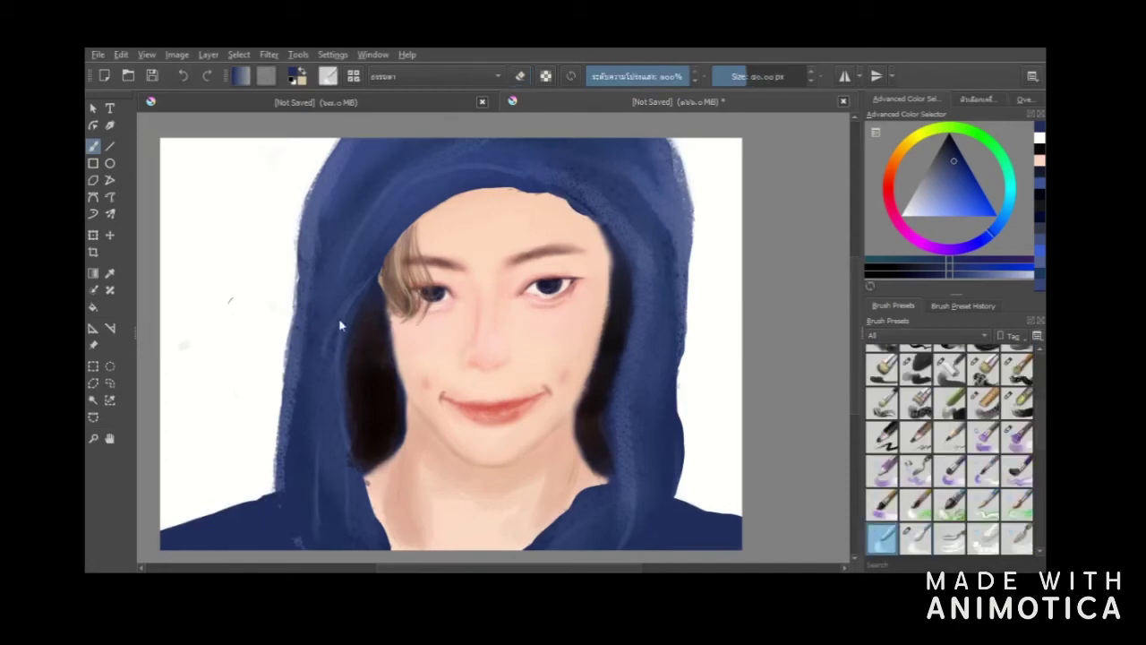
pyautogui.click(949, 538)
pyautogui.click(916, 538)
pyautogui.click(881, 504)
pyautogui.click(915, 538)
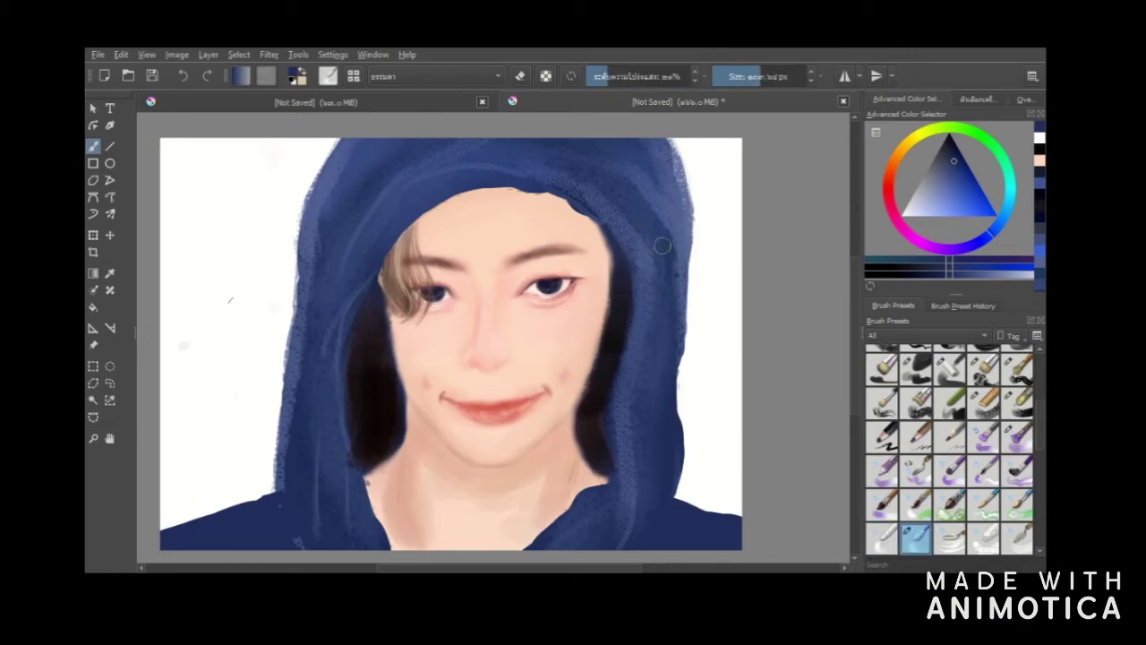
pyautogui.click(963, 103)
pyautogui.click(1015, 105)
pyautogui.moveTo(968, 262); pyautogui.dragTo(970, 262)
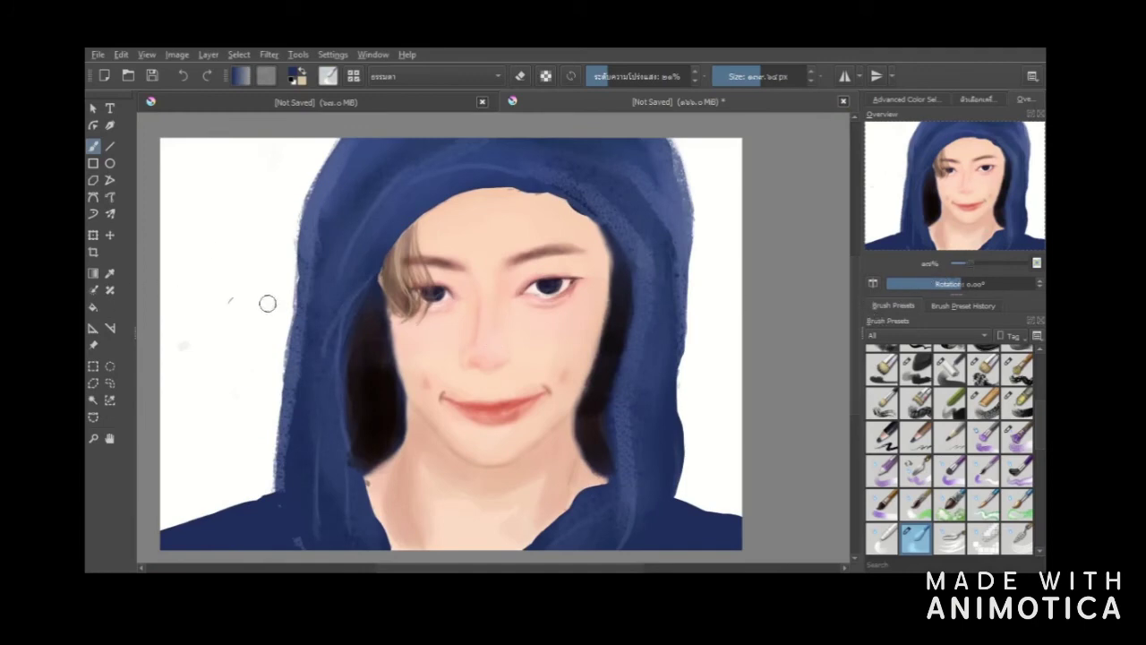
# - Test a dry textured brush with navy strokes on the white background beside the hood and undo them
pyautogui.click(882, 368)
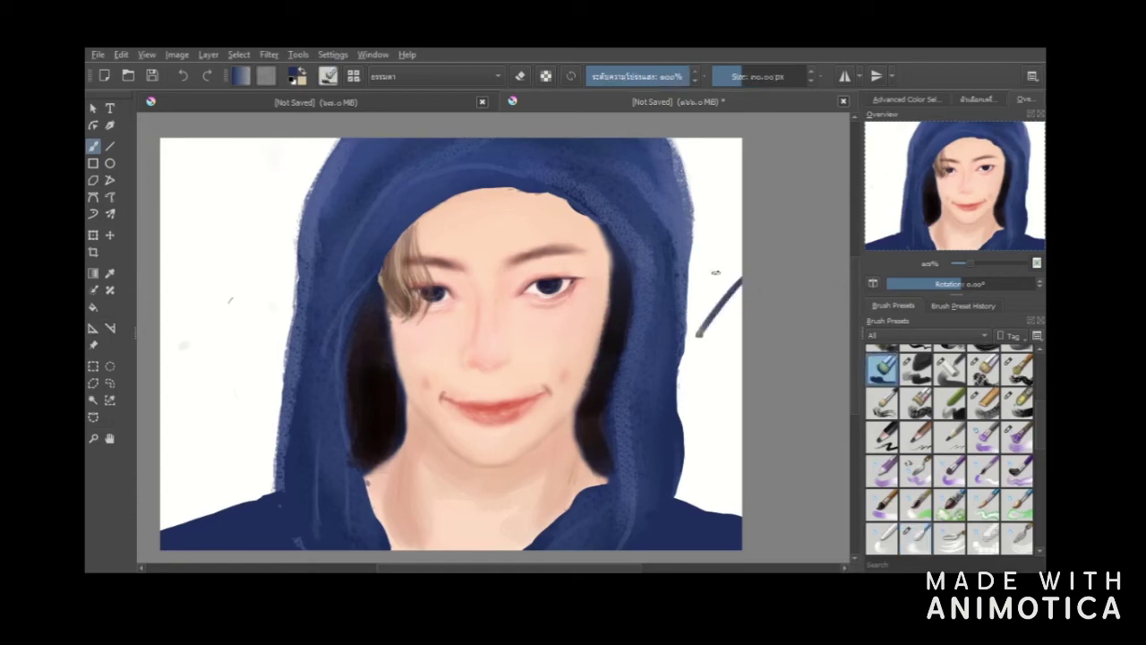
pyautogui.moveTo(704, 148)
pyautogui.mouseDown()
pyautogui.moveTo(725, 392)
pyautogui.moveTo(705, 413)
pyautogui.mouseUp()
pyautogui.hotkey('ctrl', 'z')
pyautogui.moveTo(263, 168); pyautogui.dragTo(226, 278)
pyautogui.moveTo(259, 204); pyautogui.dragTo(205, 337)
pyautogui.hotkey('ctrl', 'z')
pyautogui.hotkey('ctrl', 'z')
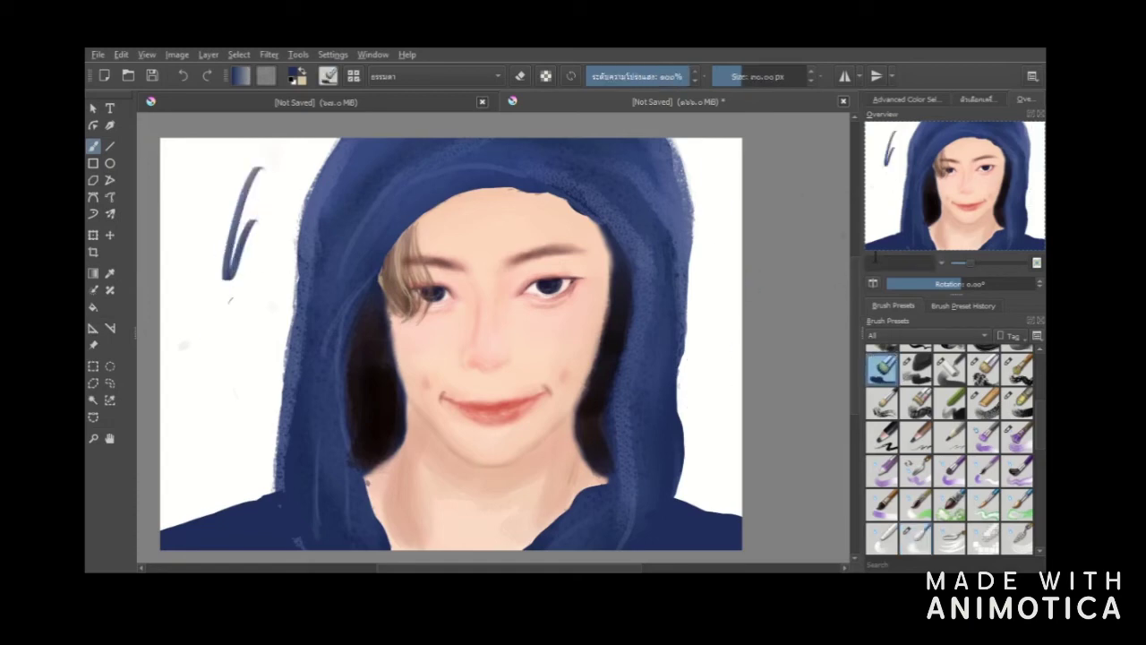
# - Pick a salmon pink, test it with a stroke on the background beside the hood and undo it
pyautogui.click(928, 100)
pyautogui.click(936, 204)
pyautogui.click(888, 180)
pyautogui.moveTo(717, 200); pyautogui.dragTo(705, 317)
pyautogui.hotkey('ctrl', 'z')
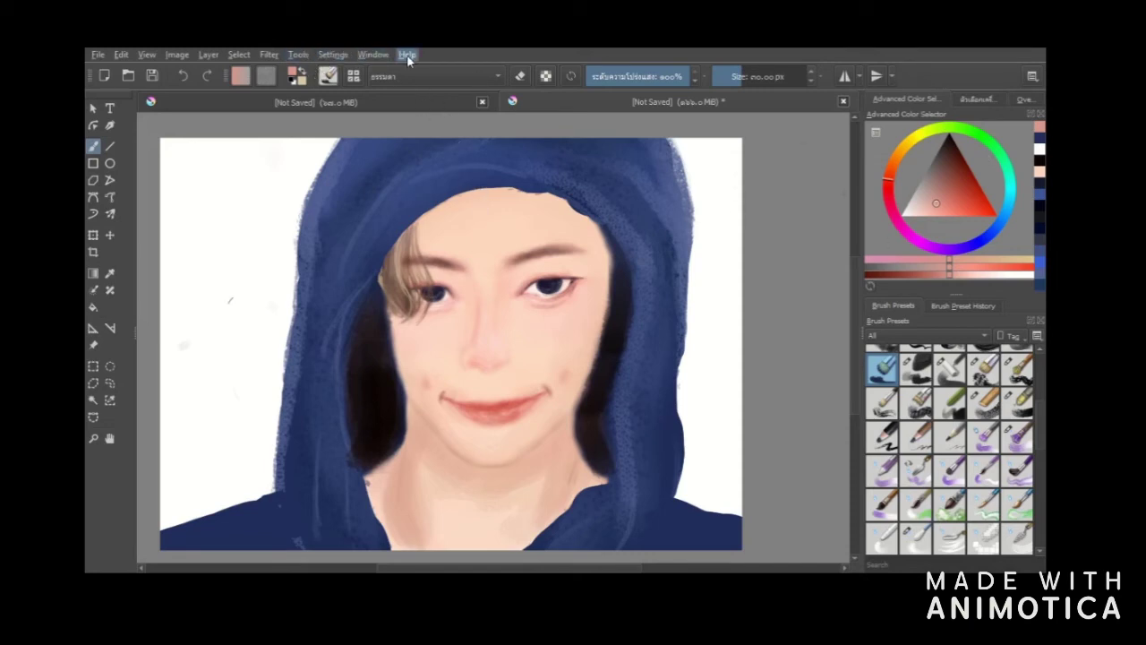
# - Show the layer list and select Layer 2
pyautogui.click(577, 444)
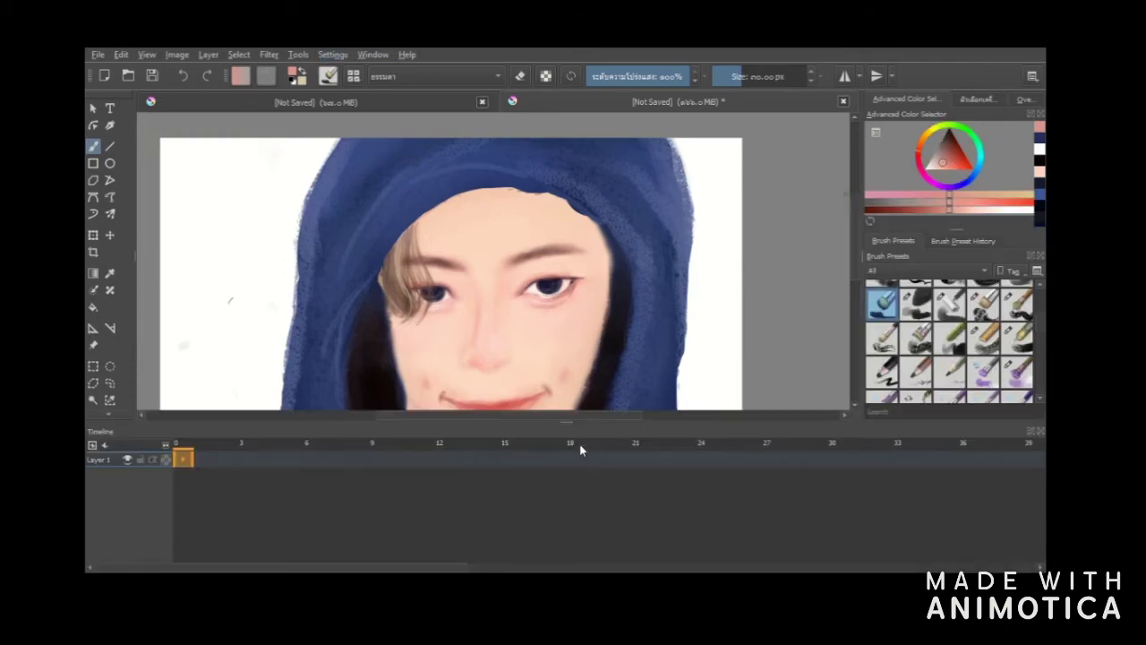
pyautogui.click(524, 483)
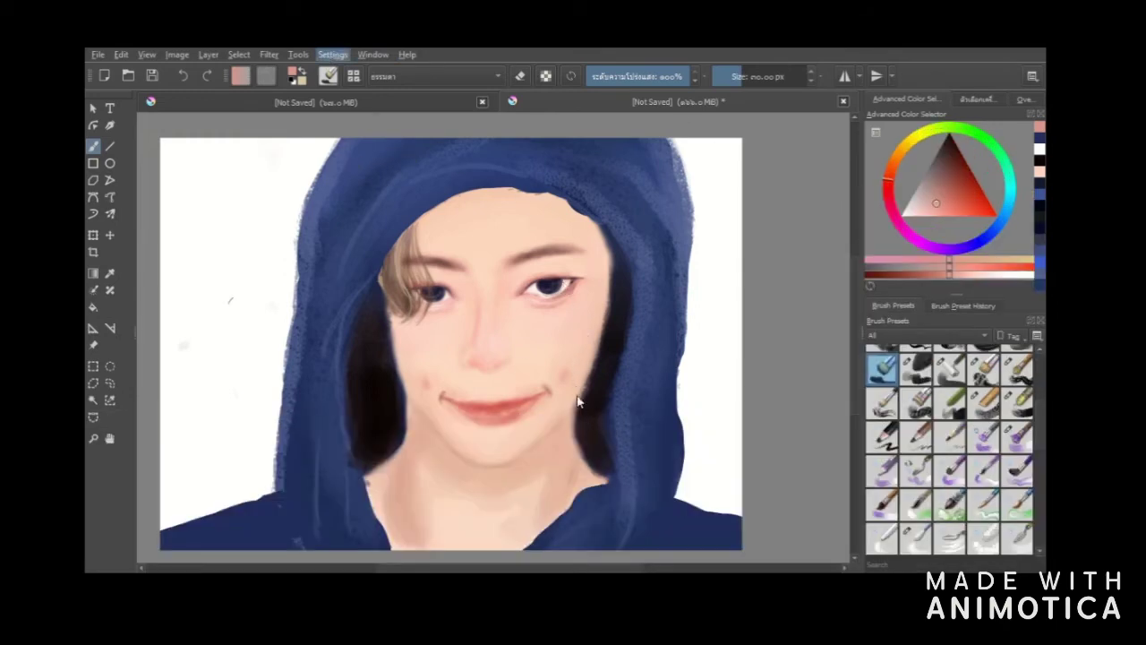
pyautogui.click(571, 532)
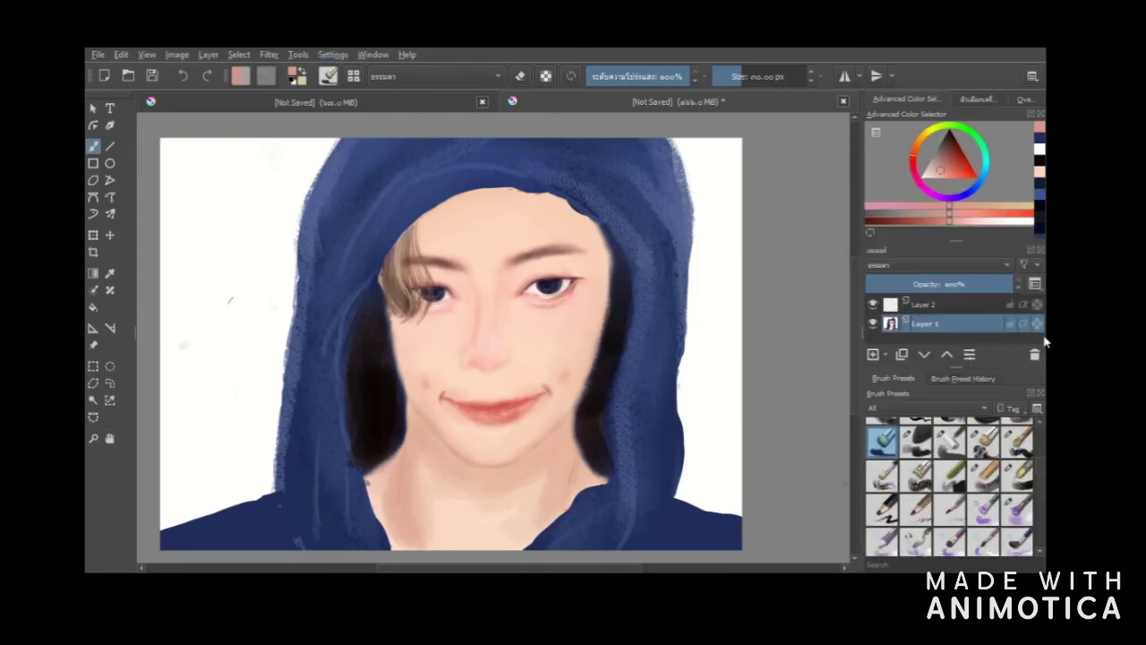
pyautogui.doubleClick(923, 307)
pyautogui.click(973, 310)
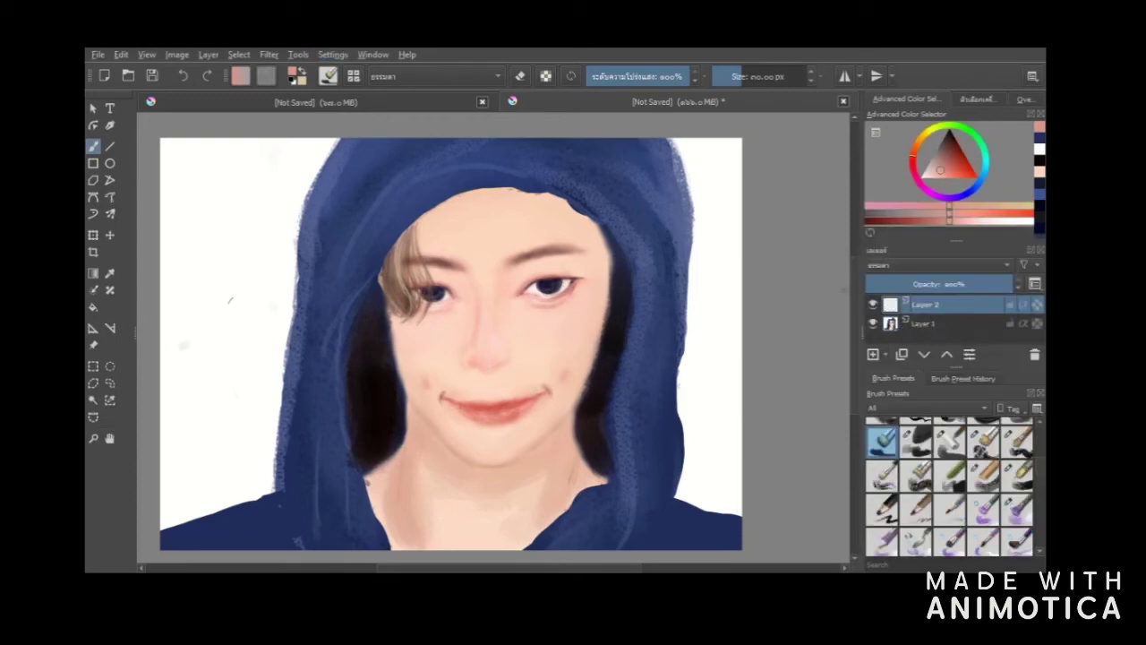
# - Sample the forehead's skin tone, test and undo strokes beside the right cheek, and set Layer 2's blending mode to Overlay
pyautogui.click(490, 345)
pyautogui.keyDown('ctrl'); pyautogui.click(496, 223); pyautogui.keyUp('ctrl')
pyautogui.click(764, 77)
pyautogui.moveTo(605, 316); pyautogui.dragTo(580, 402)
pyautogui.hotkey('ctrl', 'z')
pyautogui.click(673, 77)
pyautogui.moveTo(607, 271); pyautogui.dragTo(587, 369)
pyautogui.hotkey('ctrl', 'z')
pyautogui.doubleClick(926, 306)
pyautogui.click(944, 310)
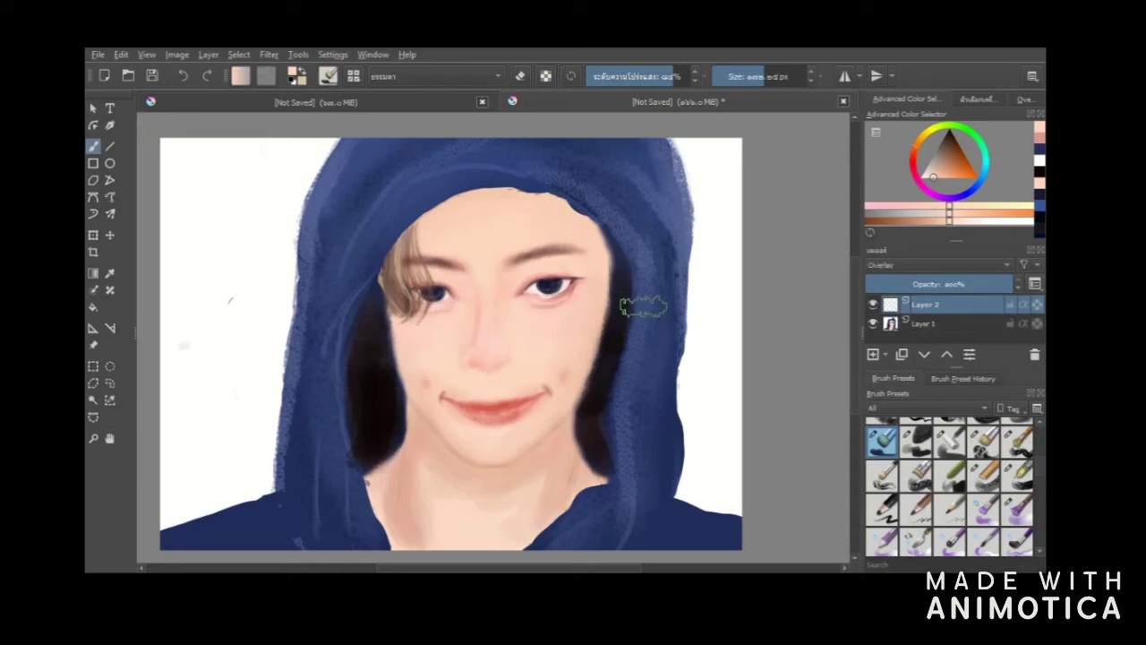
# - Switch back to the Adjust_Lighten brush and glaze light skin-tone highlights over the hood's folds, sides and shoulders
pyautogui.press('/')
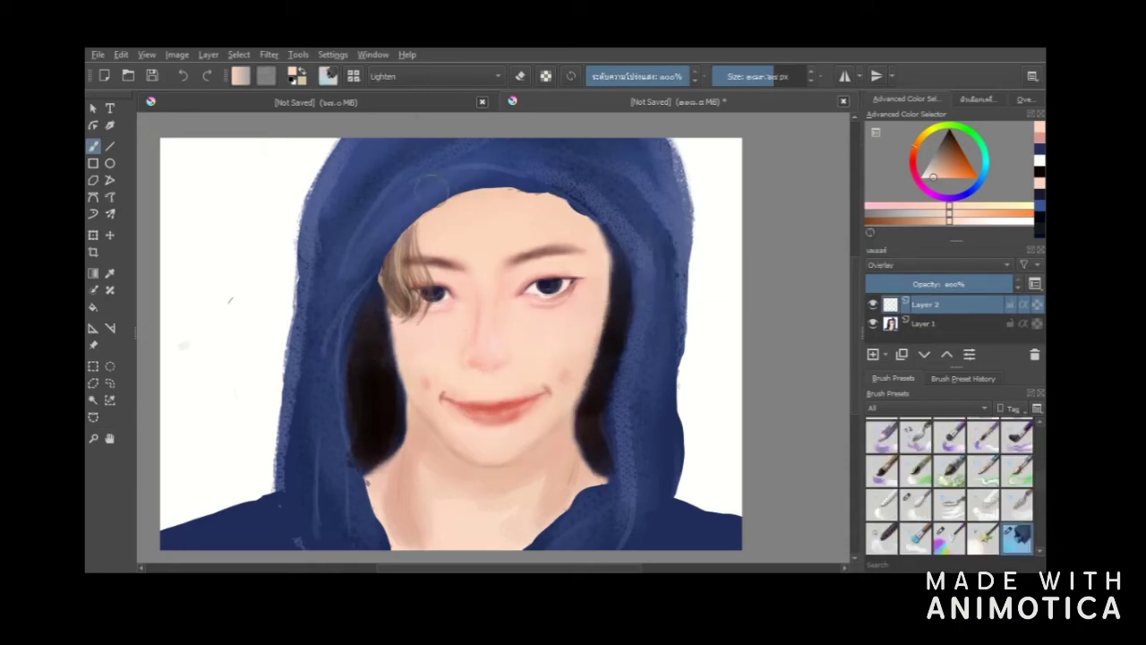
pyautogui.moveTo(656, 273); pyautogui.dragTo(651, 536)
pyautogui.moveTo(577, 537); pyautogui.dragTo(629, 503)
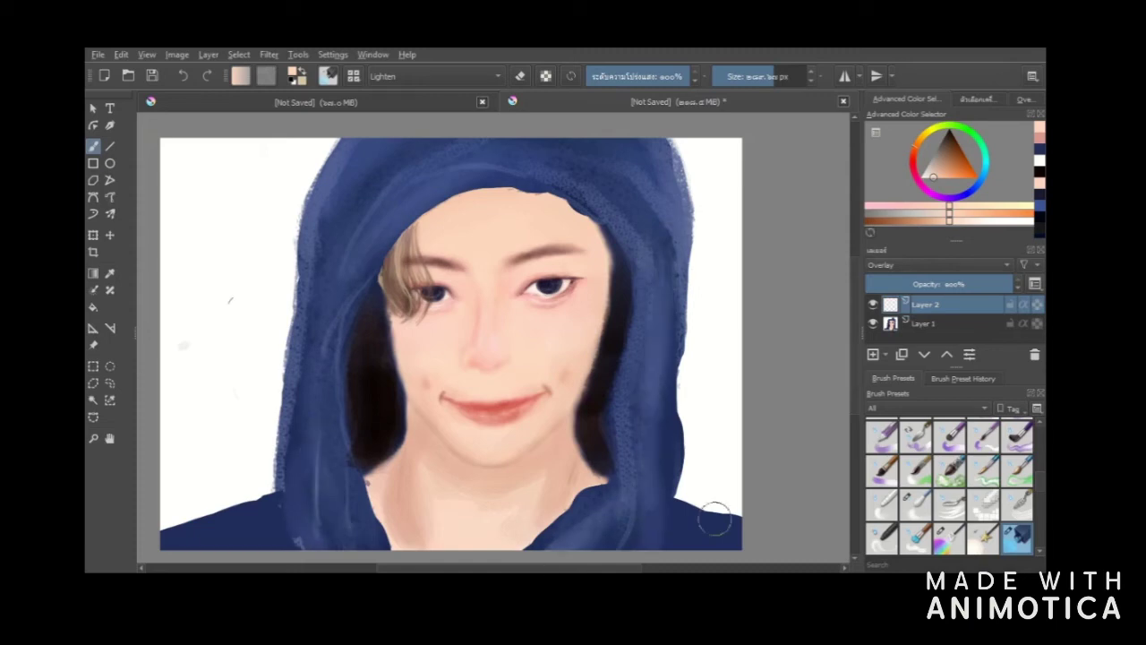
pyautogui.moveTo(183, 532); pyautogui.dragTo(256, 517)
pyautogui.moveTo(381, 157); pyautogui.dragTo(311, 291)
pyautogui.moveTo(667, 151); pyautogui.dragTo(677, 288)
pyautogui.moveTo(632, 189); pyautogui.dragTo(632, 248)
# - Shrink the Adjust_Lighten brush and glaze fine skin-tone highlights along the hood's side folds, outer edge and lower collar
pyautogui.press('[')
pyautogui.press('[')
pyautogui.press('[')
pyautogui.press('[')
pyautogui.press('[')
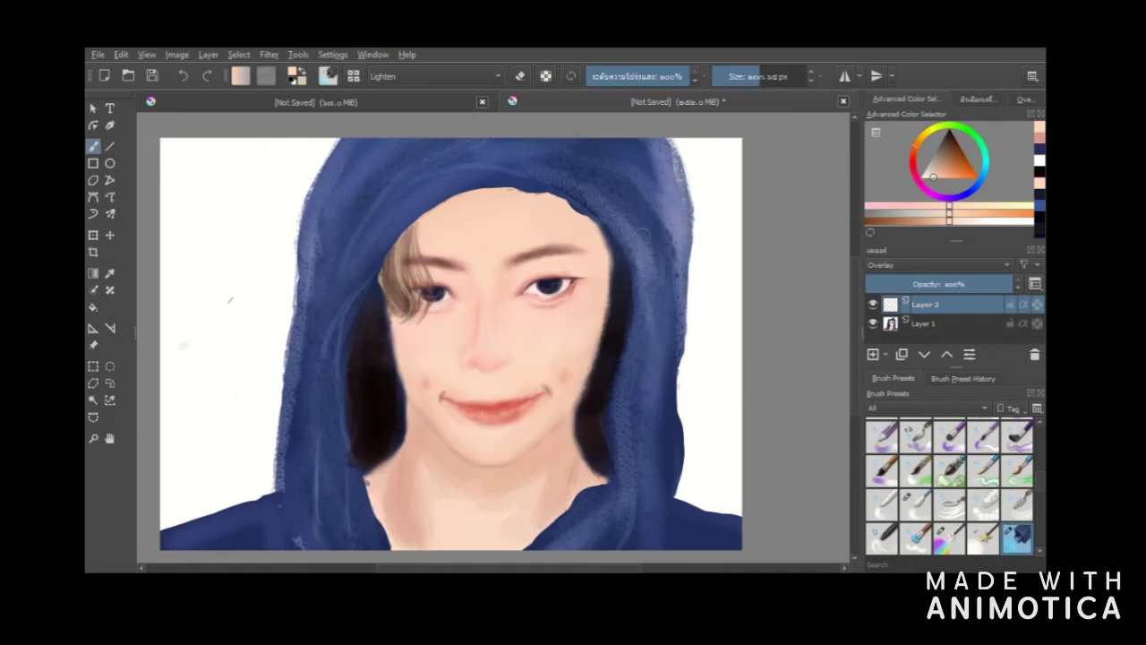
pyautogui.moveTo(344, 345); pyautogui.dragTo(375, 534)
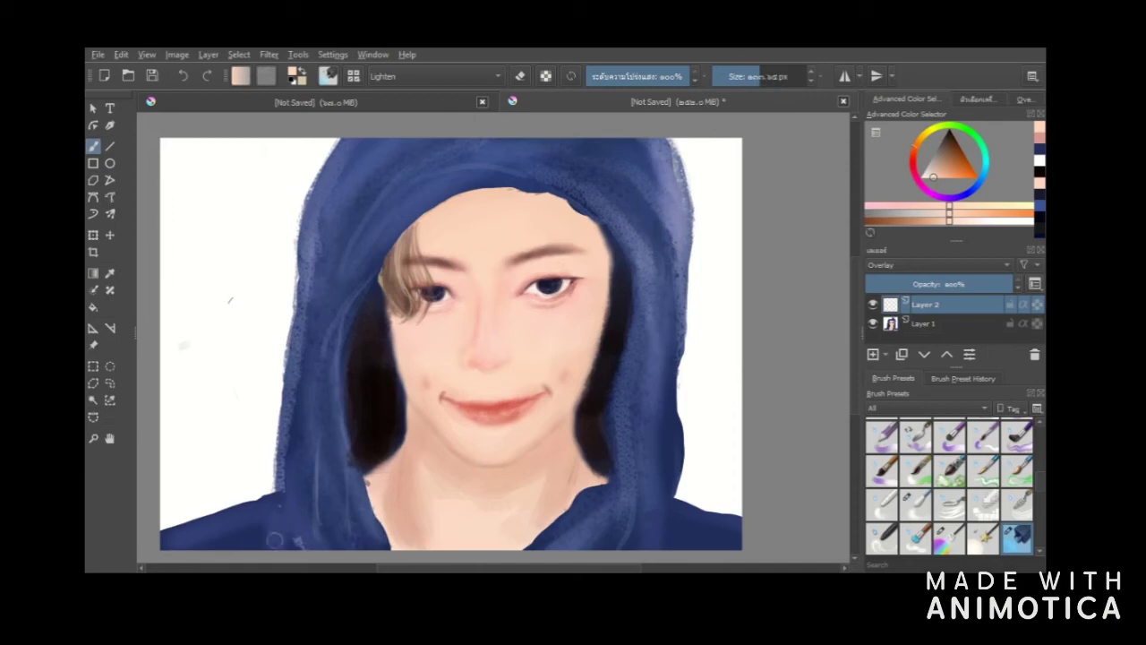
pyautogui.moveTo(675, 339); pyautogui.dragTo(672, 486)
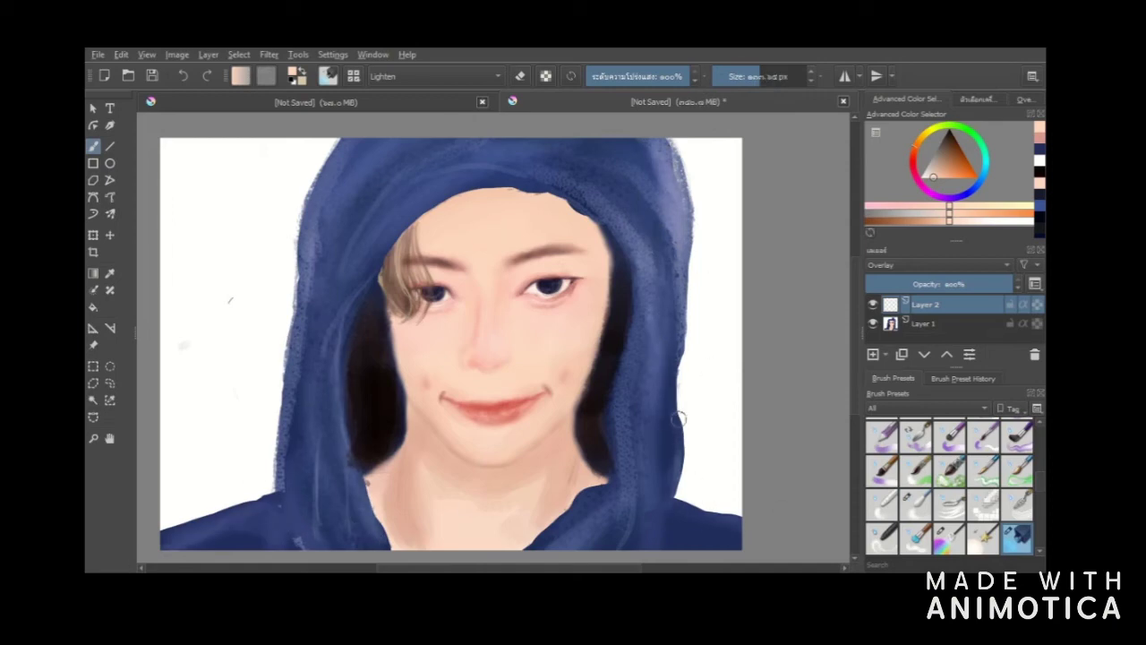
pyautogui.moveTo(581, 507); pyautogui.dragTo(542, 541)
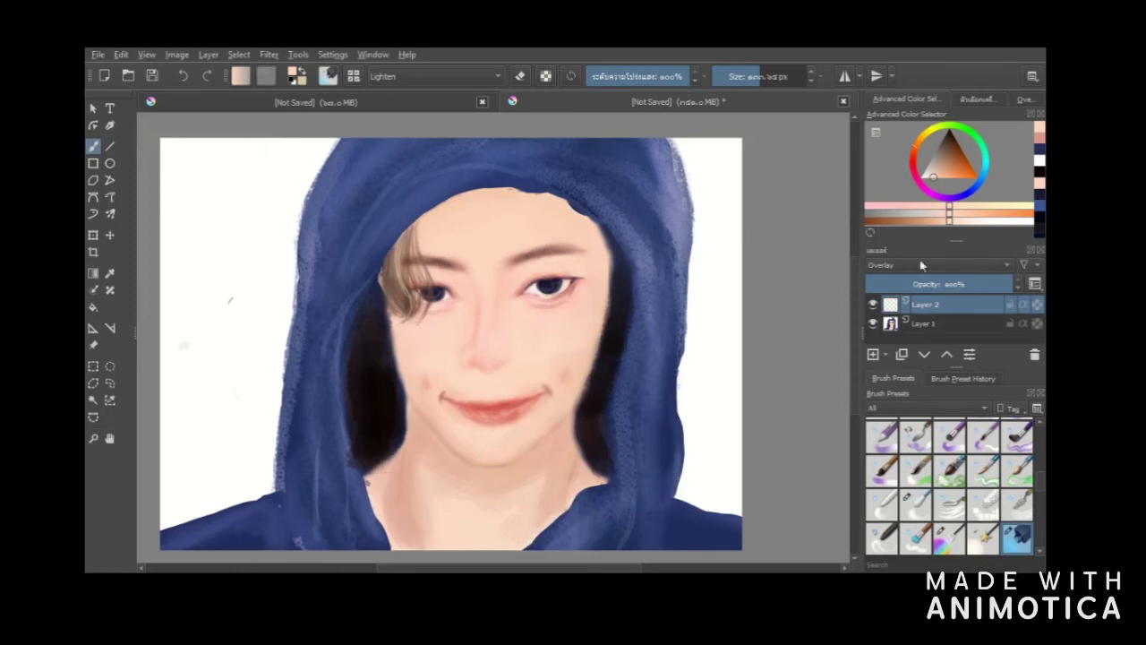
# - Enlarge the brush slightly and glaze soft overlay highlights over the cheeks, forehead and lips
pyautogui.press(']')
pyautogui.moveTo(557, 343); pyautogui.dragTo(573, 367)
pyautogui.moveTo(465, 215); pyautogui.dragTo(507, 242)
pyautogui.moveTo(413, 387); pyautogui.dragTo(398, 342)
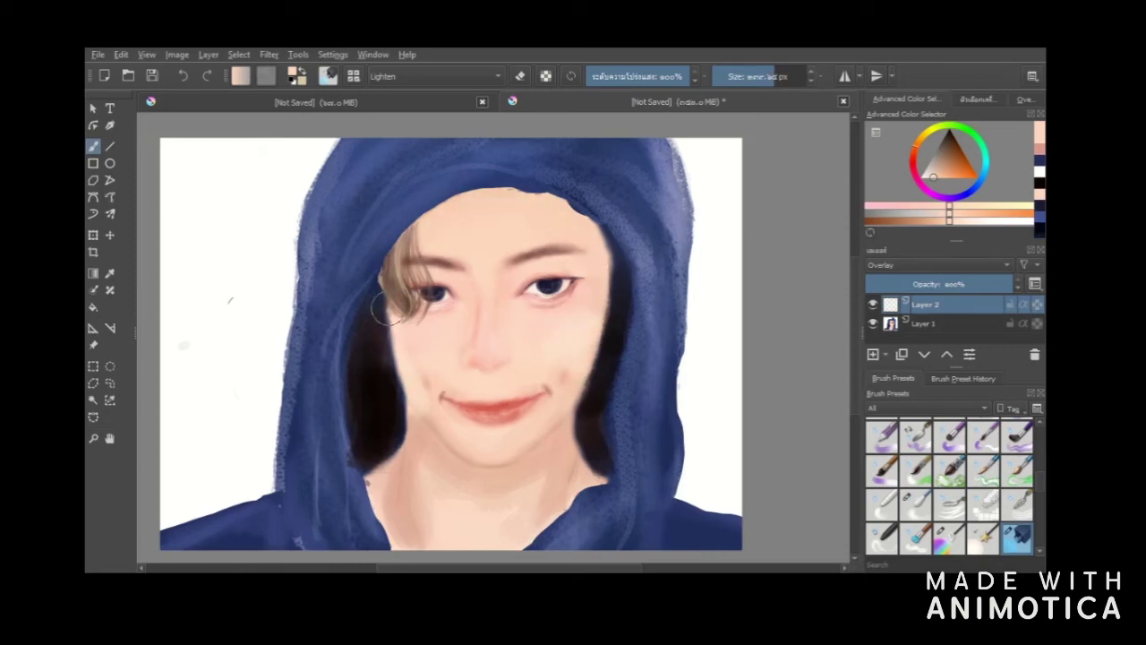
pyautogui.moveTo(466, 399); pyautogui.dragTo(519, 403)
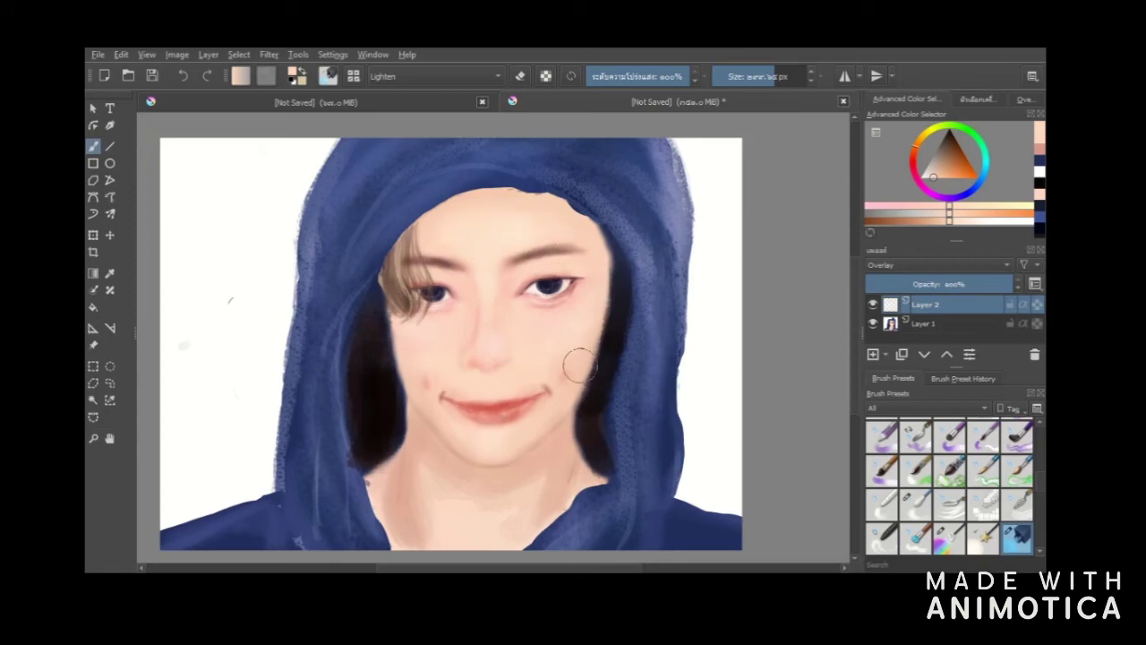
# - Select Layer 1, switch back to the blending brush, raise its opacity and smooth the shading on the neck and collar edges
pyautogui.press('pagedown')
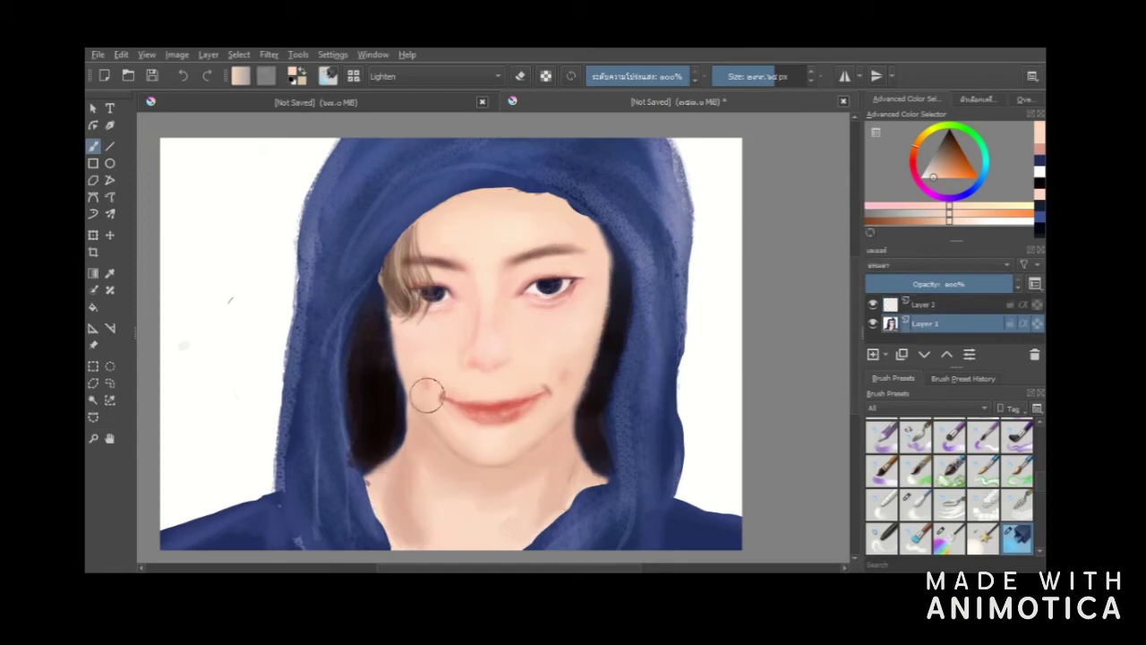
pyautogui.press('/')
pyautogui.click(771, 78)
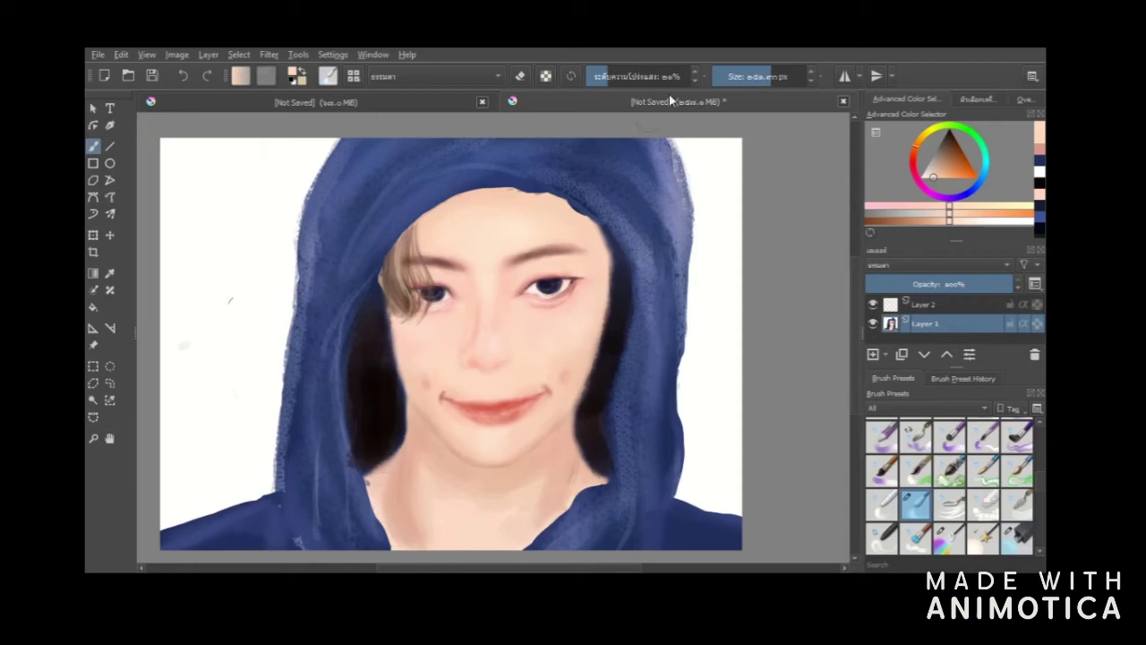
pyautogui.click(659, 78)
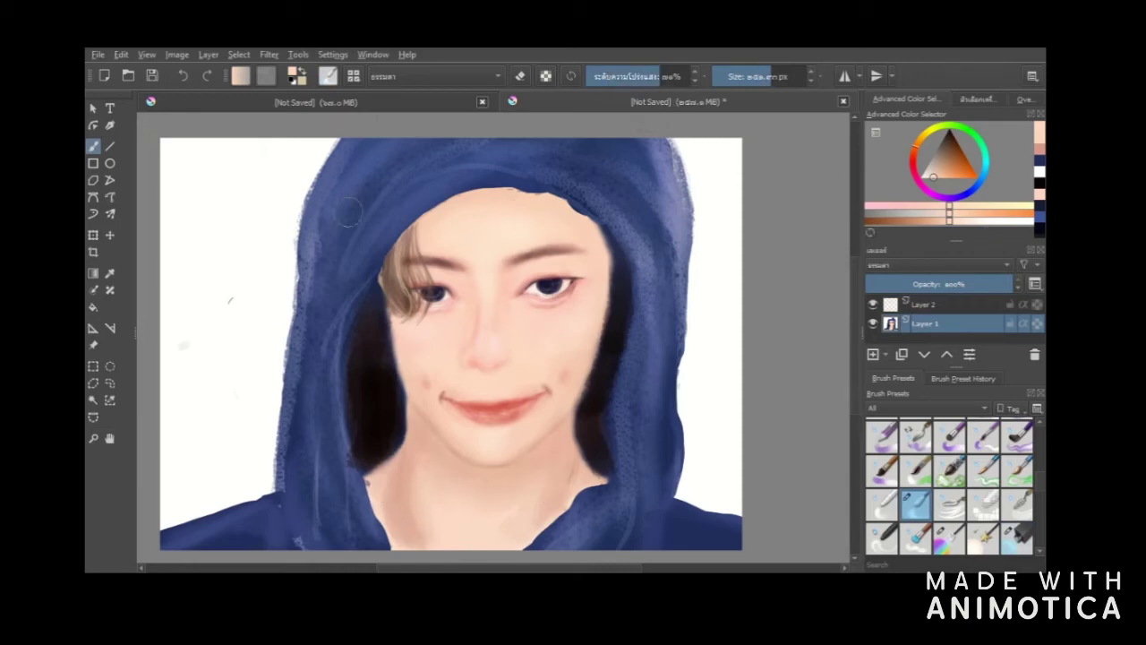
# - Select Layer 2, pick a paler peach and glaze the forehead with the Adjust_Lighten brush
pyautogui.click(953, 307)
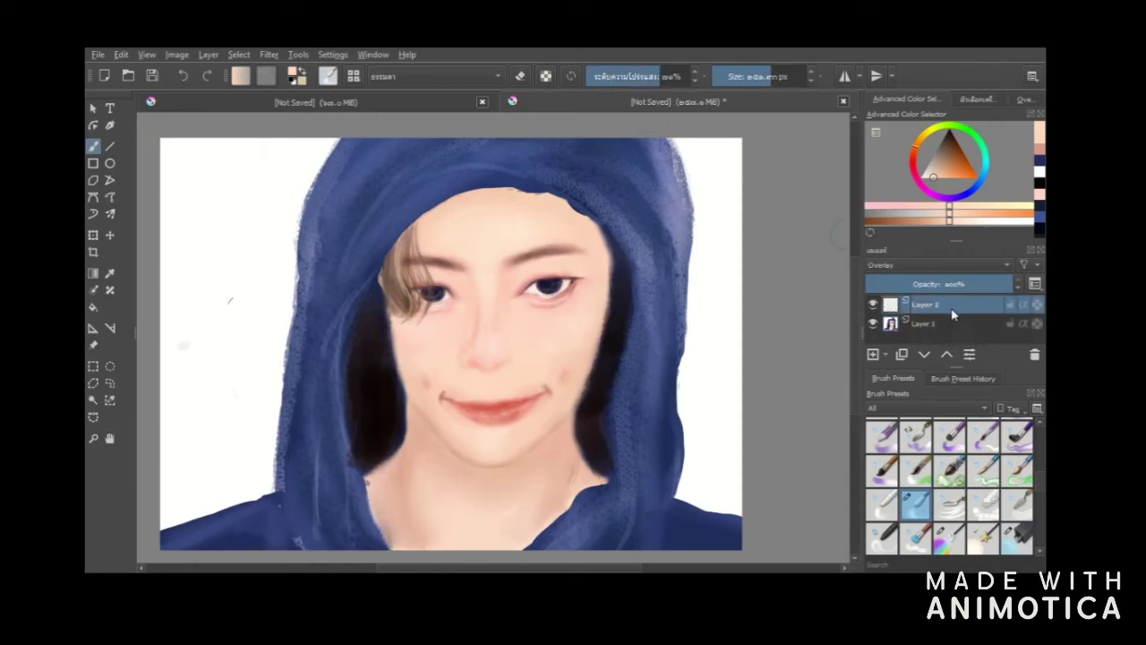
pyautogui.click(987, 221)
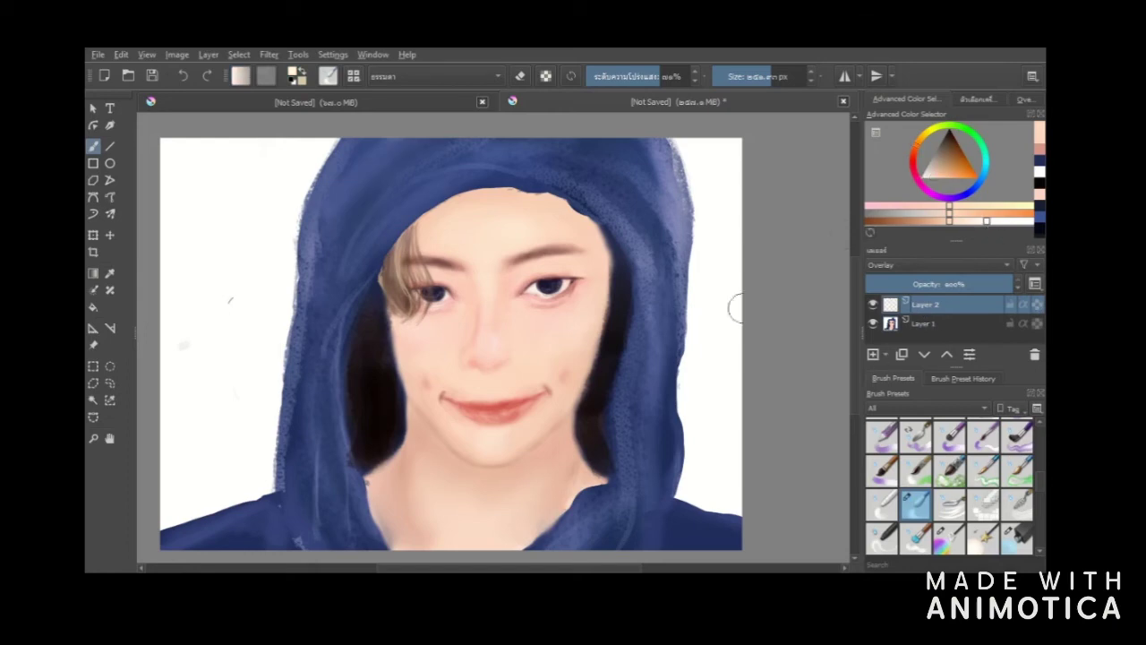
pyautogui.click(577, 235)
pyautogui.click(1019, 536)
pyautogui.moveTo(467, 211); pyautogui.dragTo(481, 252)
# - Add a new layer set to Luminosity, and test and undo pale b)_Basic-1 strokes across the forehead and eyes
pyautogui.click(873, 355)
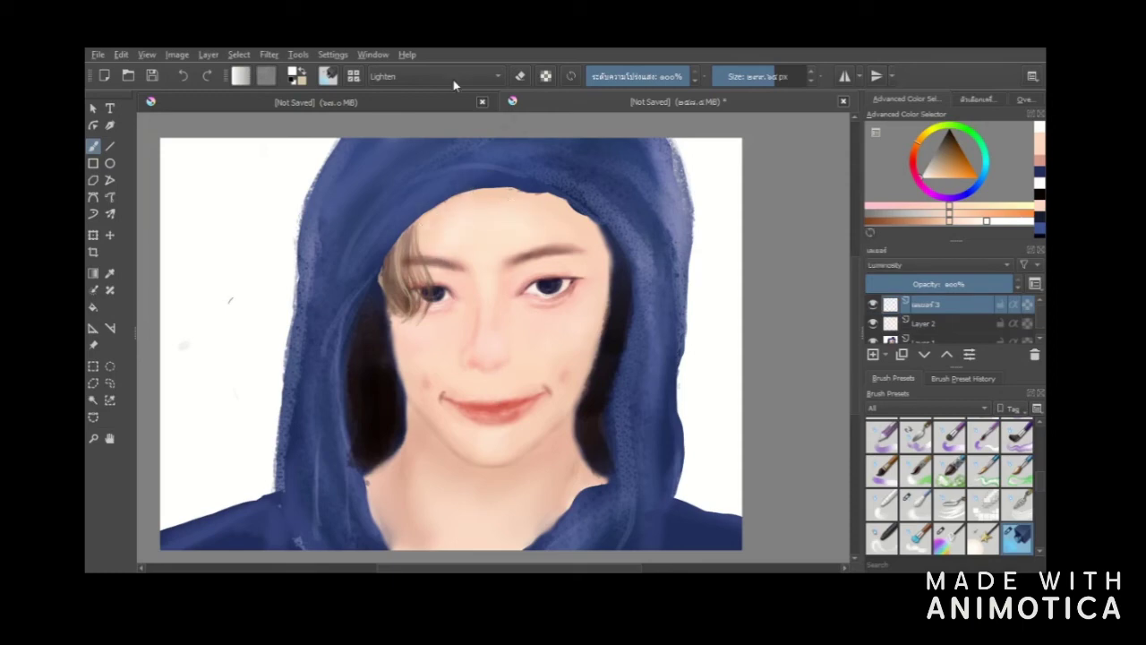
pyautogui.press('/')
pyautogui.moveTo(486, 215); pyautogui.dragTo(437, 280)
pyautogui.hotkey('ctrl', 'z')
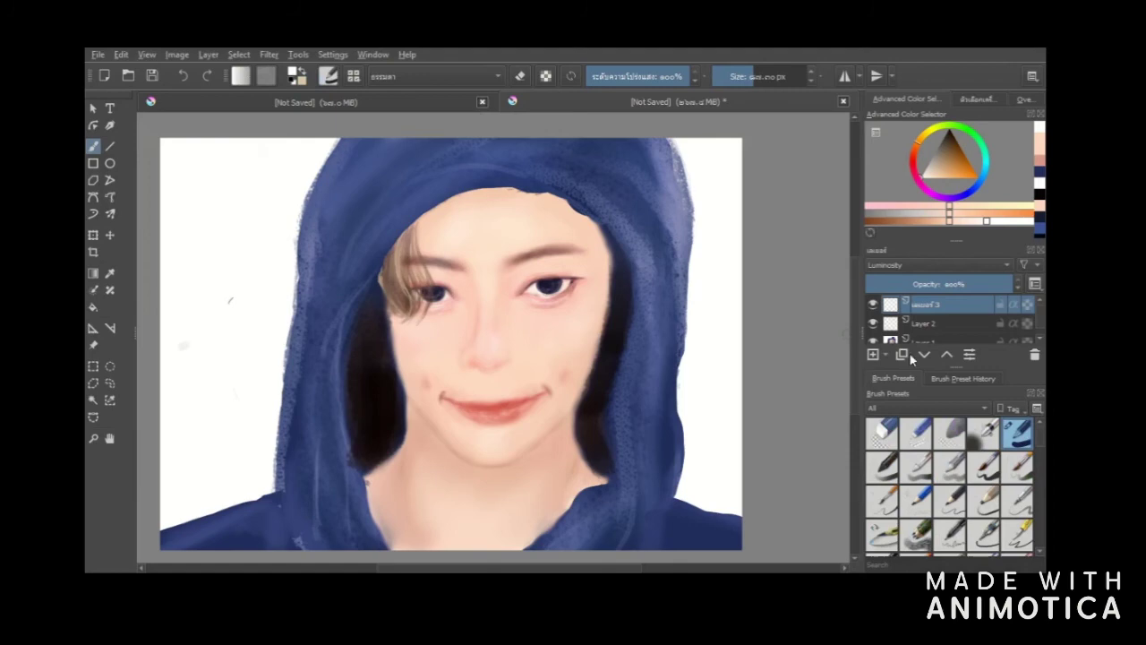
pyautogui.moveTo(465, 243); pyautogui.dragTo(526, 213)
pyautogui.hotkey('ctrl', 'z')
pyautogui.moveTo(530, 295); pyautogui.dragTo(557, 270)
pyautogui.hotkey('ctrl', 'z')
# - Sample the forehead's skin tone, set the new layer to Lighten, and try and undo a forehead stroke
pyautogui.keyDown('ctrl'); pyautogui.click(499, 243); pyautogui.keyUp('ctrl')
pyautogui.moveTo(498, 198); pyautogui.dragTo(392, 268)
pyautogui.hotkey('ctrl', 'z')
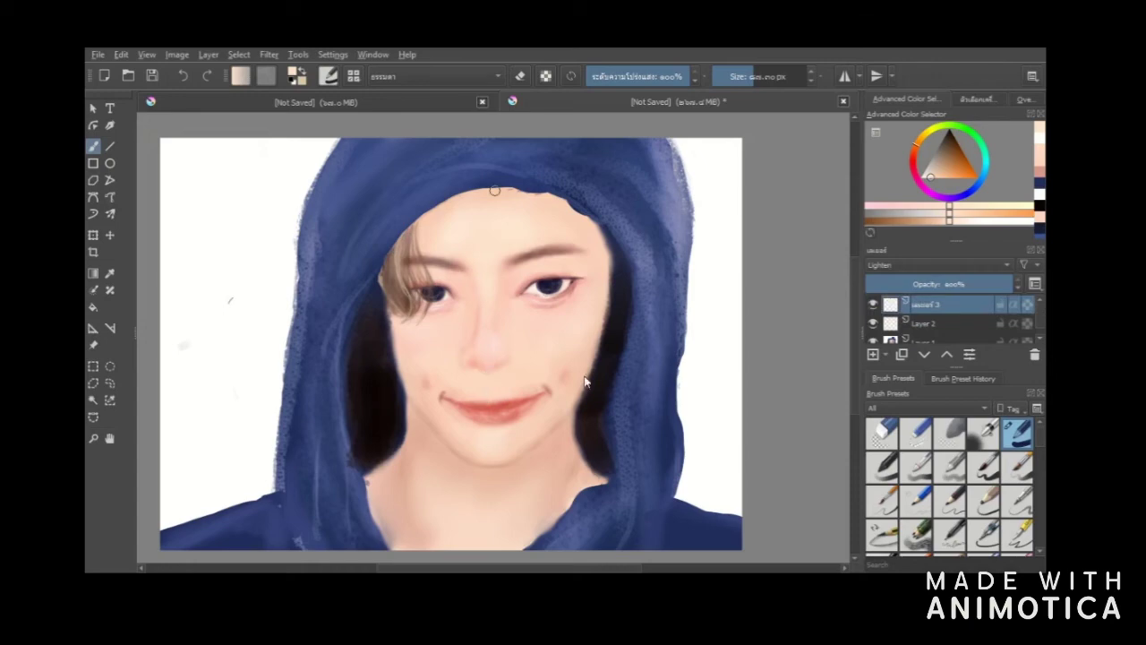
# - Lower the brush opacity, set the new layer's blending mode to Overlay and brush light strokes over the forehead, nose and right eye
pyautogui.click(663, 77)
pyautogui.moveTo(509, 279)
pyautogui.mouseDown()
pyautogui.moveTo(530, 309)
pyautogui.moveTo(573, 279)
pyautogui.mouseUp()
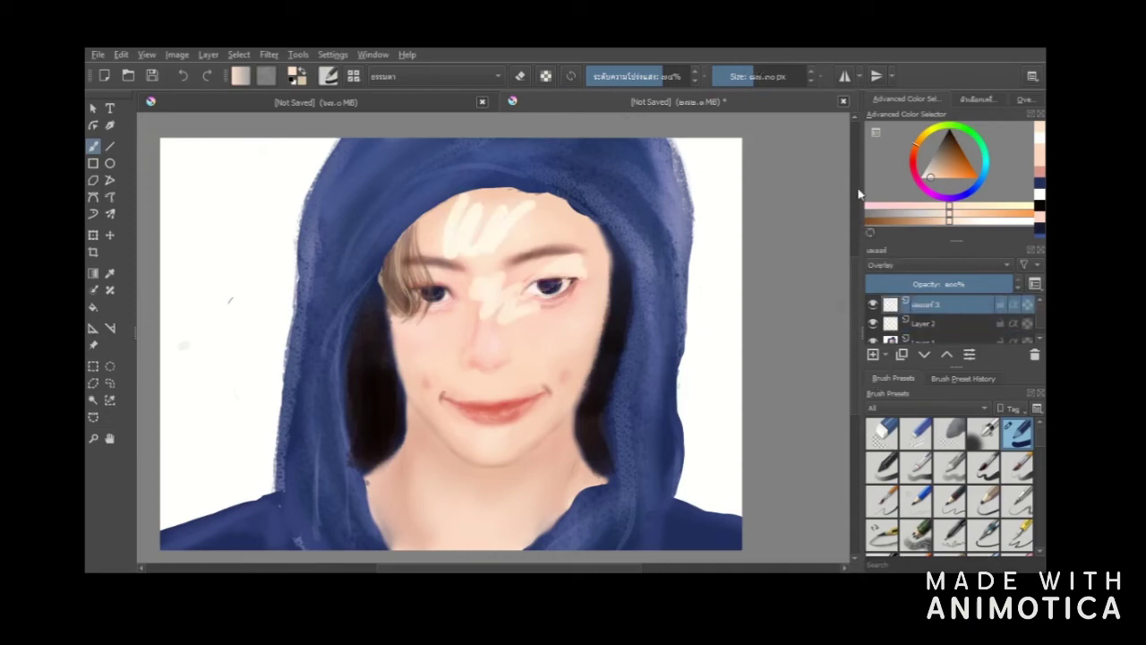
pyautogui.hotkey('ctrl', 'z')
pyautogui.hotkey('ctrl', 'z')
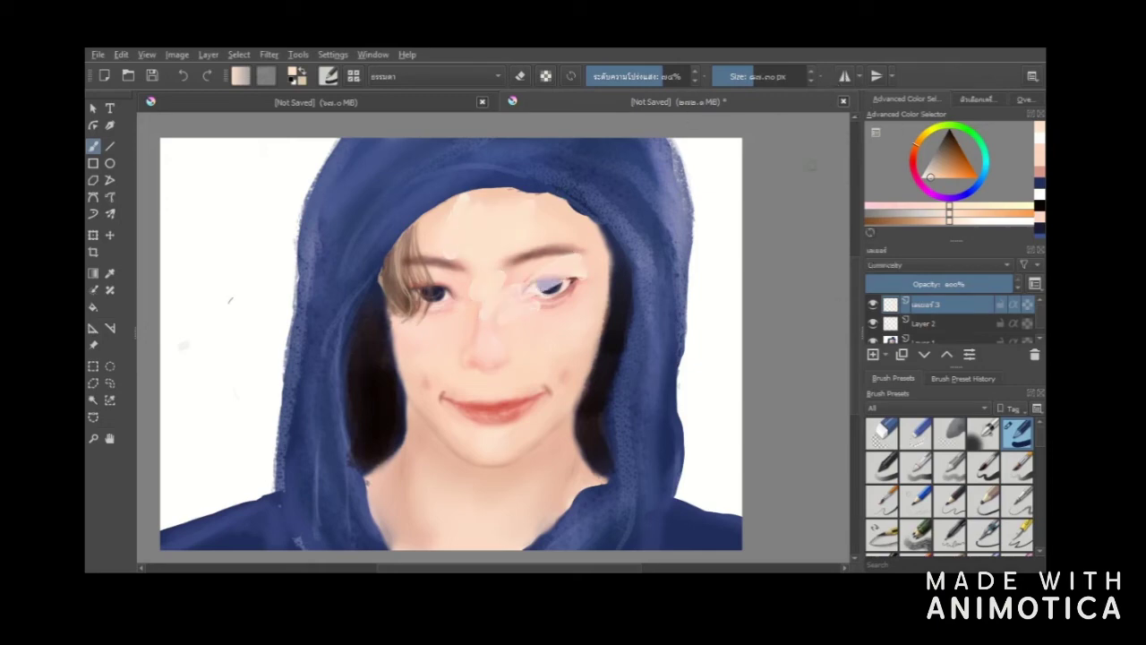
pyautogui.hotkey('ctrl', 'shift', 'z')
pyautogui.hotkey('ctrl', 'shift', 'z')
# - Erase the light strokes from the forehead, nose and right eye, adjusting the eraser's opacity and size
pyautogui.press('e')
pyautogui.moveTo(446, 255); pyautogui.dragTo(475, 183)
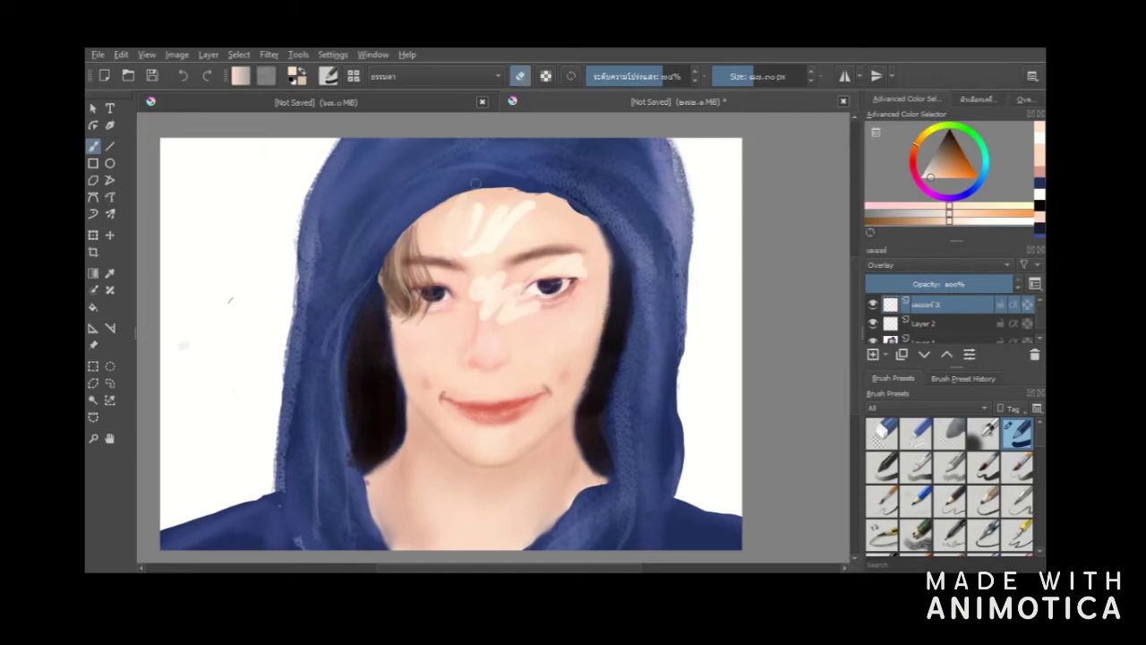
pyautogui.click(687, 76)
pyautogui.moveTo(475, 251); pyautogui.dragTo(526, 209)
pyautogui.click(795, 76)
pyautogui.moveTo(560, 269); pyautogui.dragTo(488, 300)
# - Switch to the Adjust_Lighten brush, raise its opacity, test and undo strokes on the face, and glaze skin tone across the neck
pyautogui.click(758, 76)
pyautogui.click(665, 76)
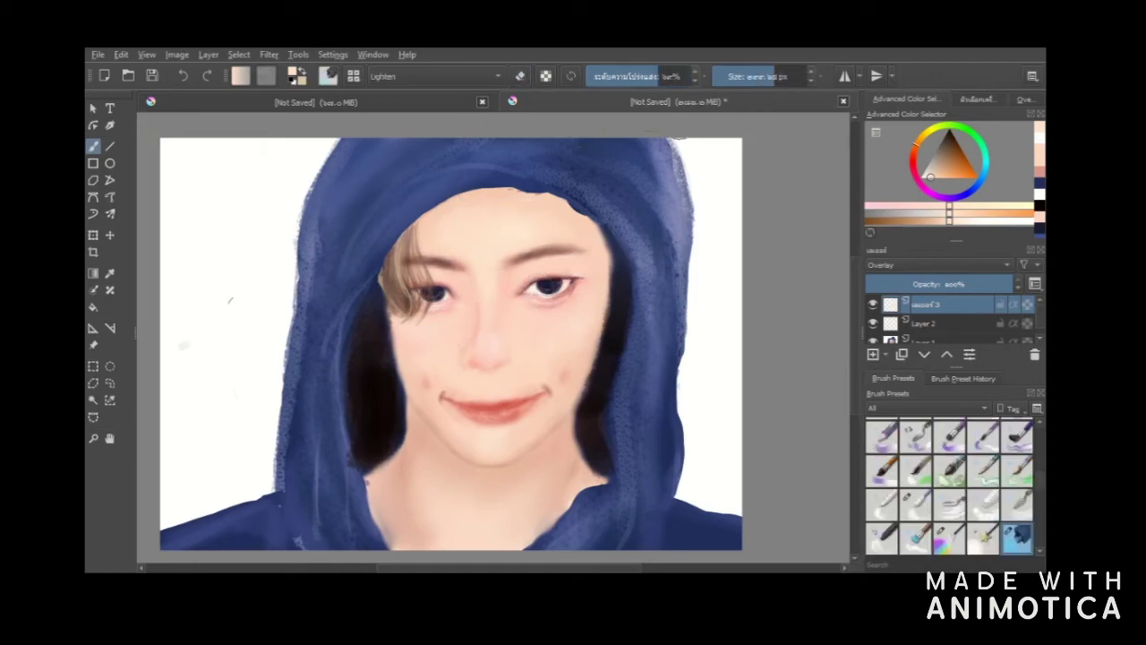
pyautogui.moveTo(446, 266); pyautogui.dragTo(446, 299)
pyautogui.hotkey('ctrl', 'z')
pyautogui.click(679, 76)
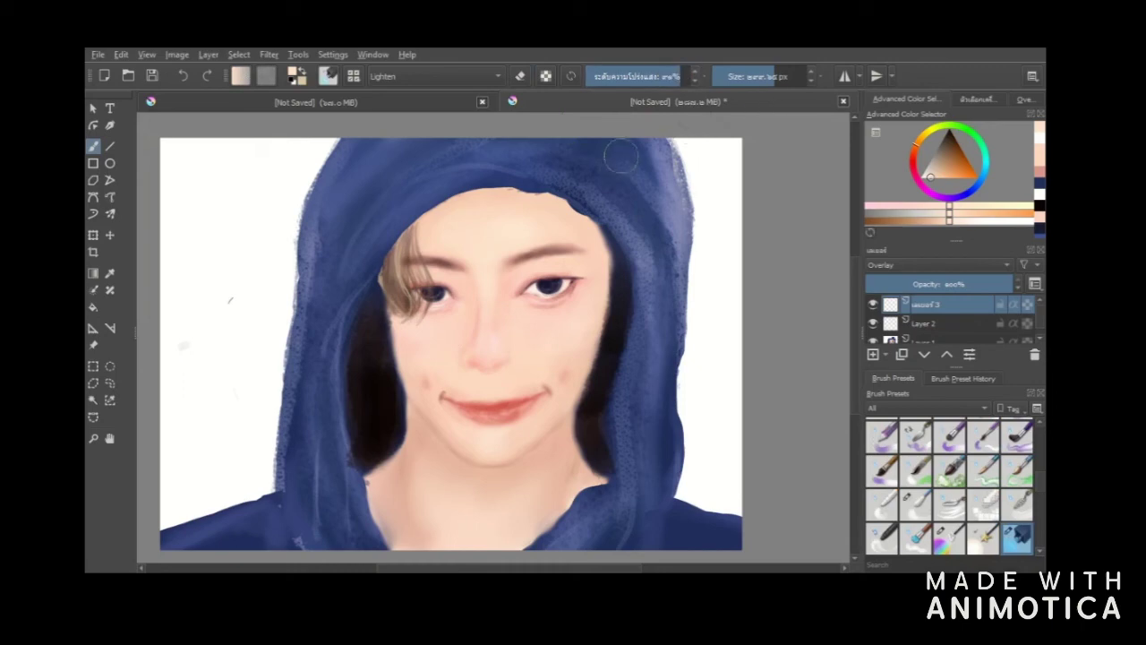
pyautogui.moveTo(540, 245); pyautogui.dragTo(545, 421)
pyautogui.hotkey('ctrl', 'z')
pyautogui.moveTo(417, 524)
pyautogui.mouseDown()
pyautogui.moveTo(409, 458)
pyautogui.moveTo(471, 525)
pyautogui.moveTo(534, 525)
pyautogui.moveTo(561, 491)
pyautogui.mouseUp()
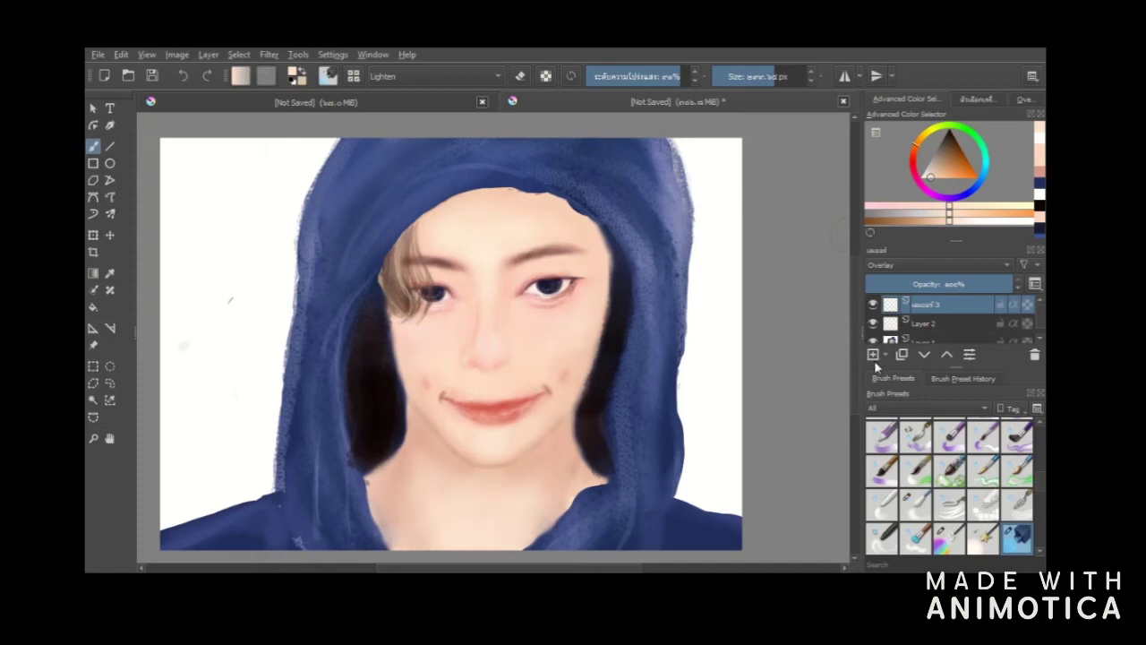
# - Add another layer, change its blending mode, sample the tan shade beside the right eye and glaze it over the eye's outer corner
pyautogui.doubleClick(960, 311)
pyautogui.click(961, 324)
pyautogui.click(960, 308)
pyautogui.doubleClick(959, 308)
pyautogui.click(489, 427)
pyautogui.keyDown('ctrl'); pyautogui.click(584, 295); pyautogui.keyUp('ctrl')
pyautogui.moveTo(583, 297)
pyautogui.mouseDown()
pyautogui.moveTo(574, 272)
pyautogui.moveTo(598, 307)
pyautogui.moveTo(585, 268)
pyautogui.mouseUp()
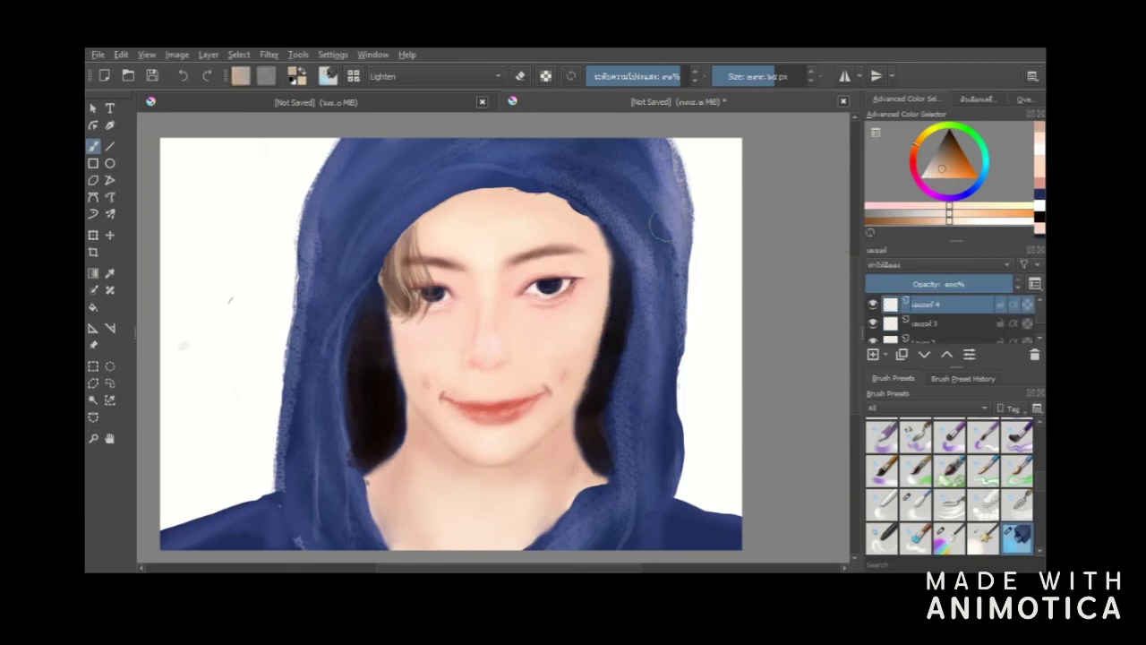
# - Select Layer 1, switch to the b)_Basic-1 brush with erasing off, and sample near-black from the hood's interior beside the right cheek
pyautogui.scroll(-1, 942, 342)
pyautogui.click(942, 341)
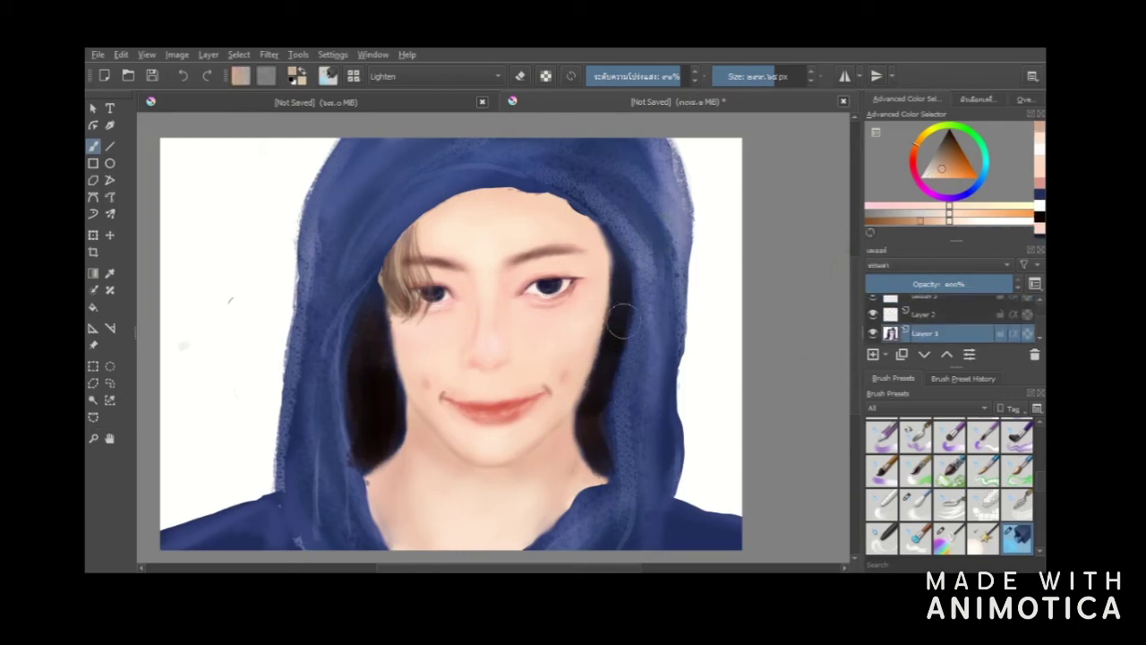
pyautogui.press('e')
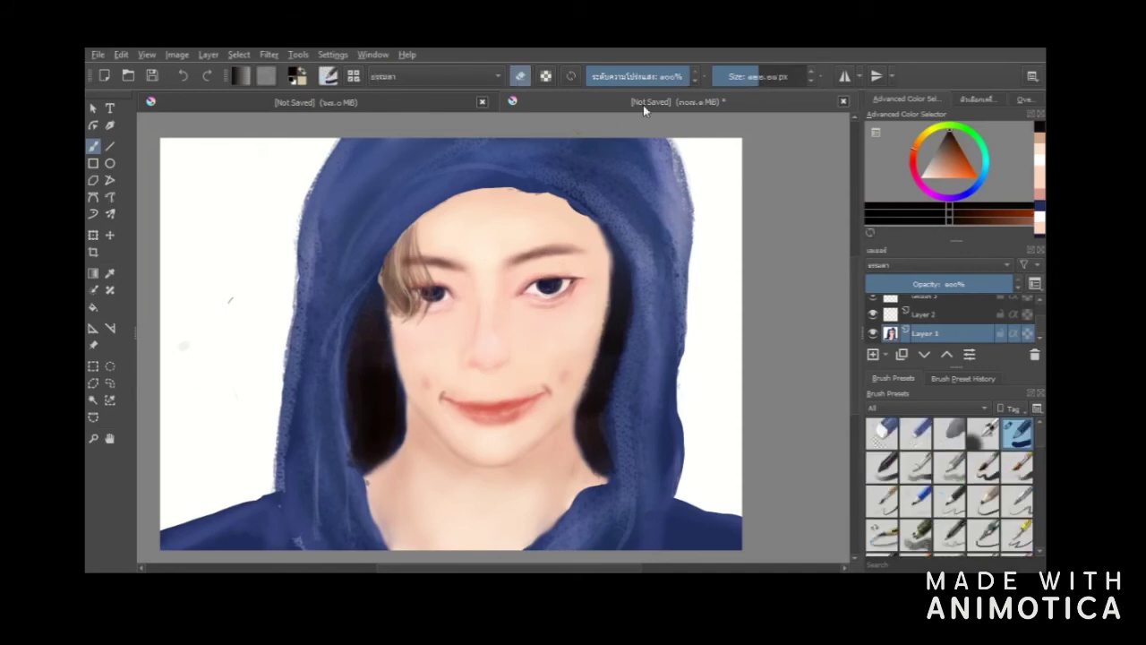
pyautogui.click(95, 440)
pyautogui.click(566, 324)
pyautogui.click(587, 317)
pyautogui.moveTo(857, 302); pyautogui.dragTo(851, 313)
pyautogui.keyDown('ctrl'); pyautogui.click(484, 335); pyautogui.keyUp('ctrl')
pyautogui.click(93, 146)
pyautogui.press('e')
pyautogui.keyDown('ctrl'); pyautogui.click(499, 328); pyautogui.keyUp('ctrl')
# - Repaint the hood's interior beside the right cheek in solid near-black with clean edges down to the collar
pyautogui.click(748, 72)
pyautogui.moveTo(479, 162)
pyautogui.mouseDown()
pyautogui.moveTo(509, 213)
pyautogui.moveTo(478, 169)
pyautogui.moveTo(493, 237)
pyautogui.moveTo(485, 176)
pyautogui.moveTo(488, 257)
pyautogui.moveTo(490, 221)
pyautogui.moveTo(490, 237)
pyautogui.moveTo(470, 347)
pyautogui.moveTo(477, 319)
pyautogui.moveTo(437, 435)
pyautogui.moveTo(446, 419)
pyautogui.moveTo(462, 519)
pyautogui.moveTo(442, 482)
pyautogui.moveTo(487, 506)
pyautogui.moveTo(462, 388)
pyautogui.moveTo(445, 473)
pyautogui.moveTo(486, 530)
pyautogui.moveTo(456, 452)
pyautogui.moveTo(472, 426)
pyautogui.mouseUp()
pyautogui.hotkey('ctrl', 'z')
pyautogui.moveTo(507, 219); pyautogui.dragTo(508, 322)
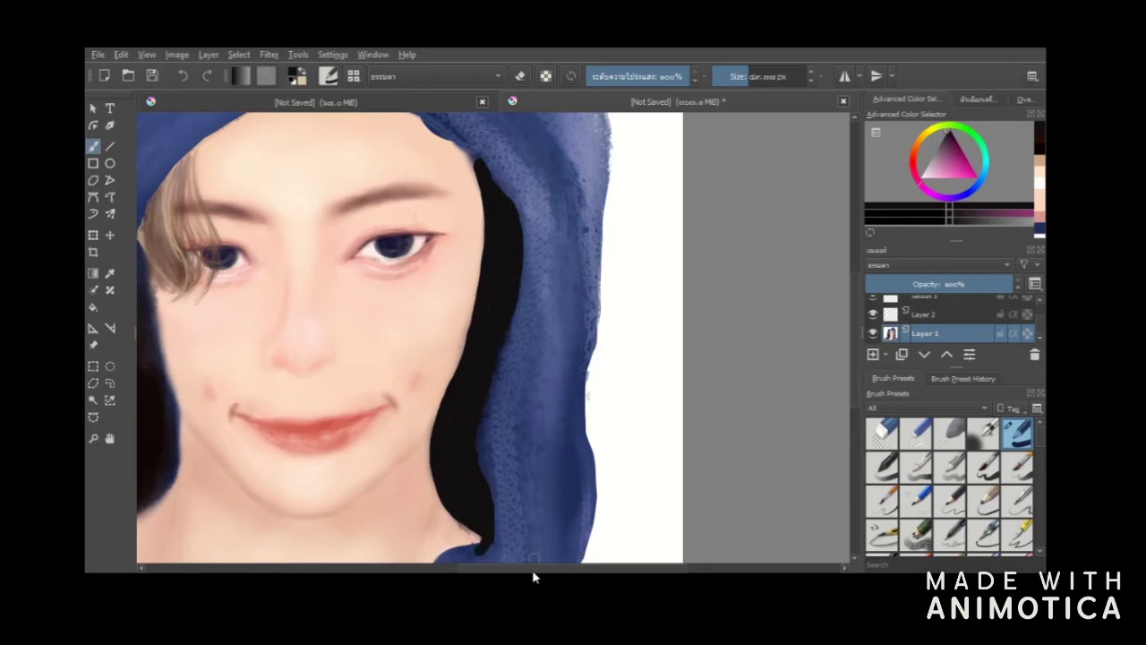
pyautogui.press('i')
pyautogui.press('i')
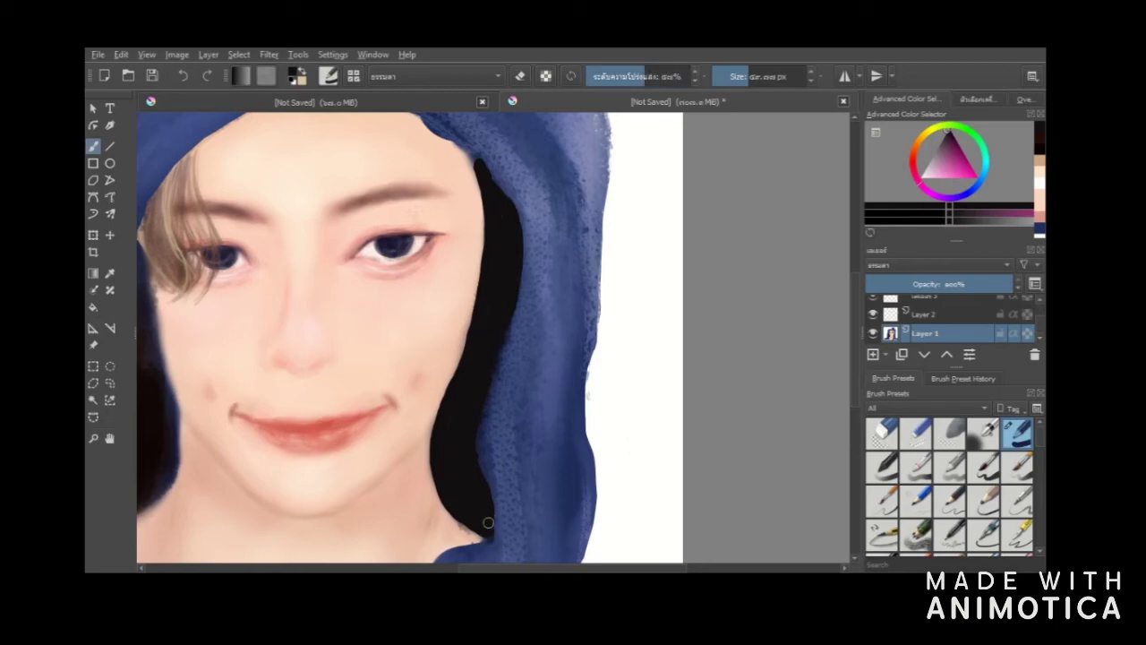
# - Restore the brush to full opacity and fill the hood's interior beside the left cheek with solid near-black
pyautogui.moveTo(597, 569); pyautogui.dragTo(508, 571)
pyautogui.moveTo(664, 77); pyautogui.dragTo(700, 77)
pyautogui.moveTo(406, 264)
pyautogui.mouseDown()
pyautogui.moveTo(384, 374)
pyautogui.moveTo(387, 493)
pyautogui.moveTo(442, 474)
pyautogui.mouseUp()
pyautogui.moveTo(408, 516); pyautogui.dragTo(435, 489)
pyautogui.moveTo(394, 522); pyautogui.dragTo(386, 434)
pyautogui.moveTo(416, 232)
pyautogui.mouseDown()
pyautogui.moveTo(412, 285)
pyautogui.moveTo(423, 253)
pyautogui.moveTo(446, 419)
pyautogui.mouseUp()
pyautogui.moveTo(435, 291)
pyautogui.mouseDown()
pyautogui.moveTo(446, 387)
pyautogui.moveTo(441, 356)
pyautogui.mouseUp()
pyautogui.moveTo(455, 403); pyautogui.dragTo(440, 481)
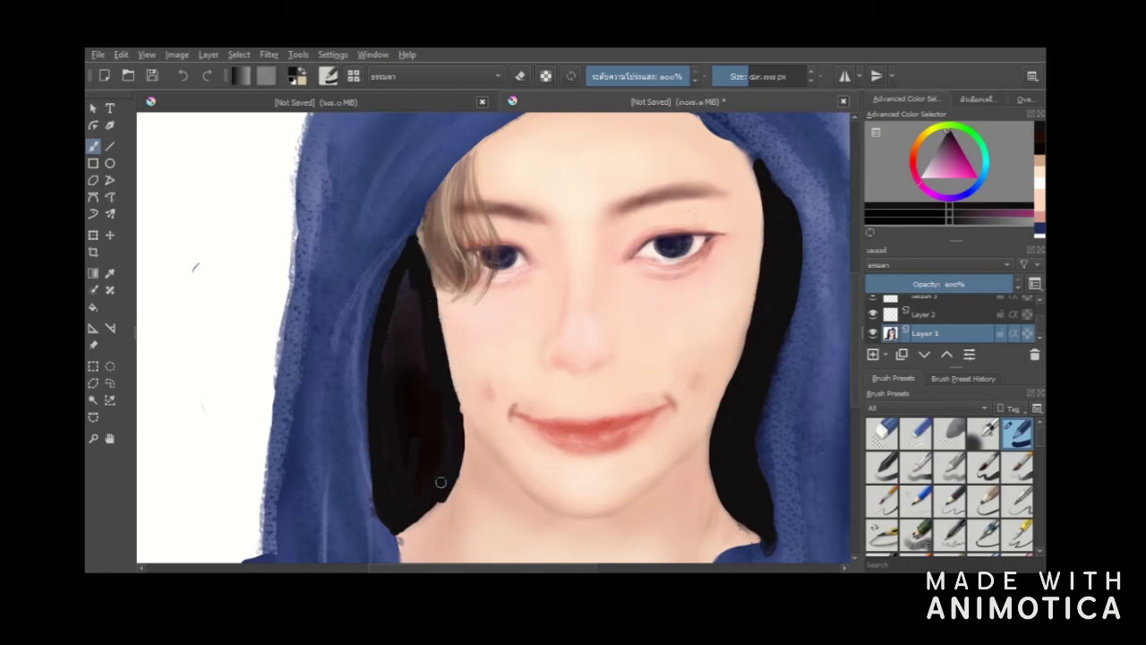
pyautogui.moveTo(435, 403)
pyautogui.mouseDown()
pyautogui.moveTo(390, 350)
pyautogui.moveTo(418, 398)
pyautogui.mouseUp()
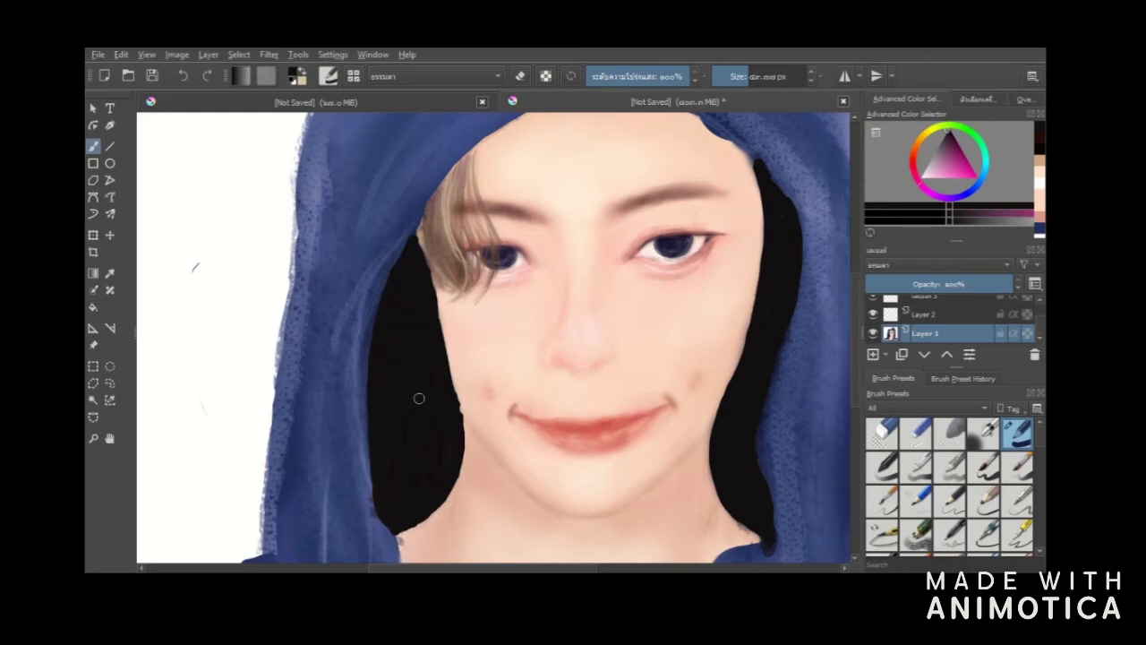
# - Shrink the brush, sample tones from the fringe and paint fine brown strands along its outer edge over the black
pyautogui.rightClick(455, 273)
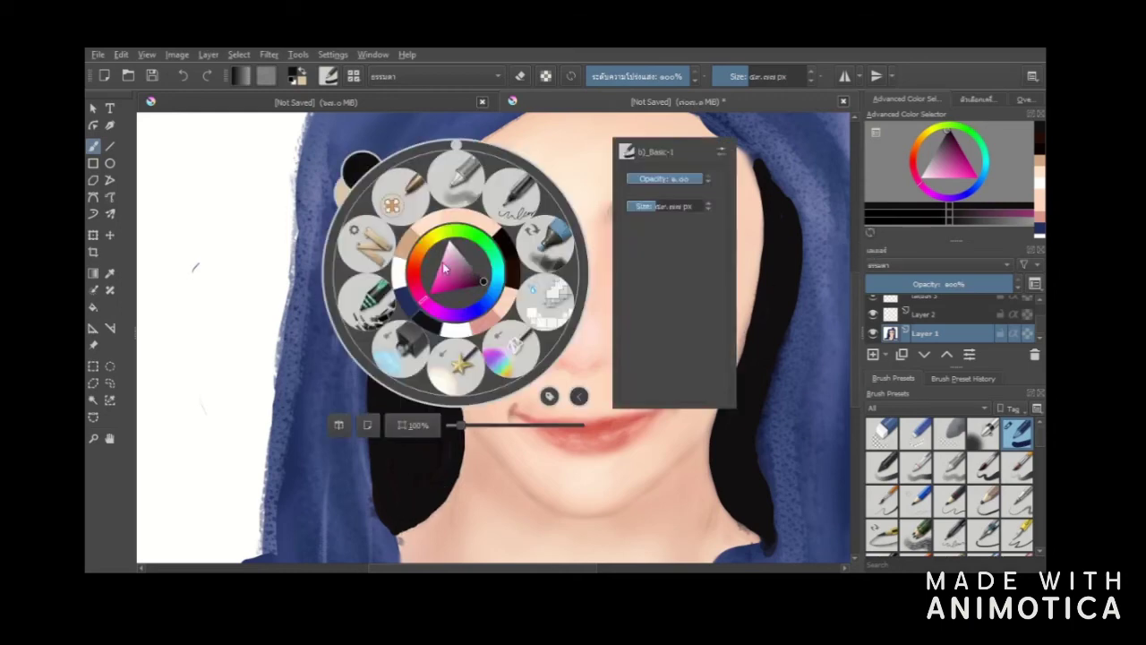
pyautogui.click(489, 316)
pyautogui.click(629, 76)
pyautogui.click(743, 76)
pyautogui.moveTo(629, 76); pyautogui.dragTo(688, 77)
pyautogui.click(730, 77)
pyautogui.keyDown('ctrl'); pyautogui.click(478, 273); pyautogui.keyUp('ctrl')
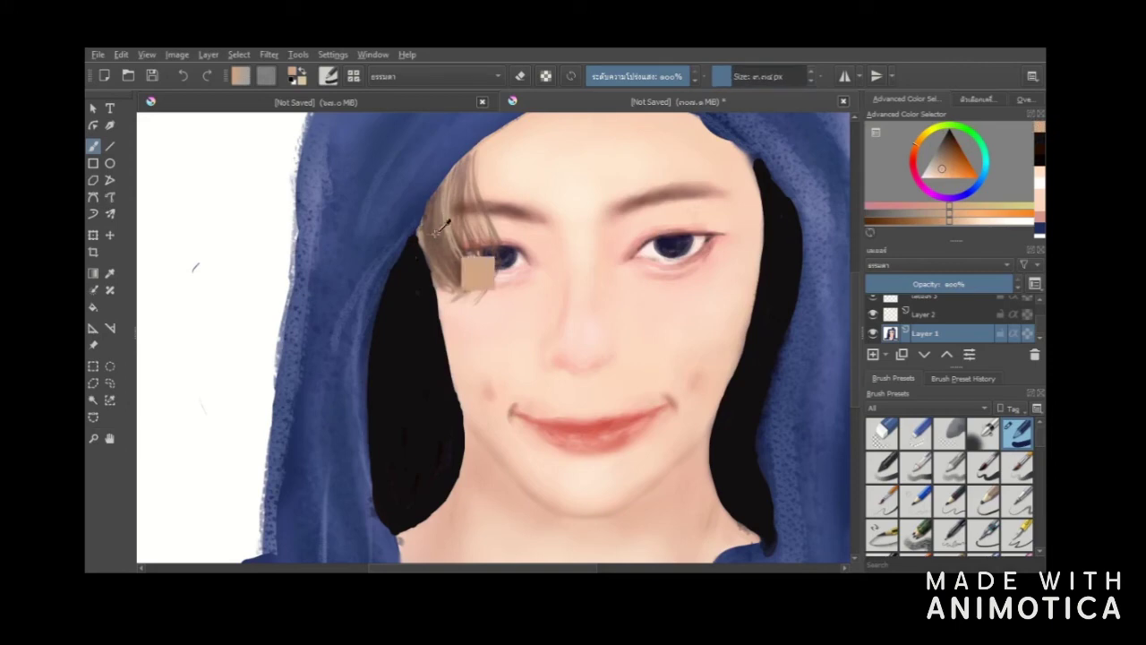
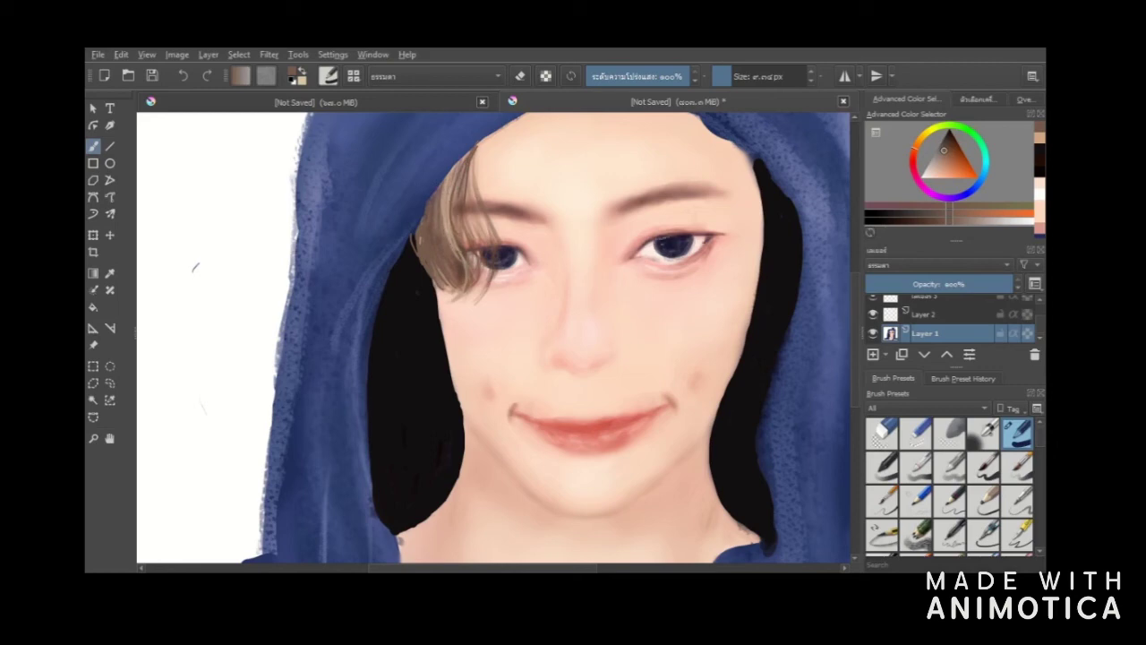
# - Review the whole portrait, and add a new layer directly above Layer 1 with the Saturation blending mode
pyautogui.click(93, 439)
pyautogui.click(542, 401)
pyautogui.click(546, 401)
pyautogui.click(515, 399)
pyautogui.hotkey('ctrl', '-')
pyautogui.hotkey('ctrl', '-')
pyautogui.hotkey('ctrl', '-')
pyautogui.hotkey('ctrl', '-')
pyautogui.hotkey('ctrl', '-')
pyautogui.hotkey('ctrl', '-')
pyautogui.moveTo(855, 383); pyautogui.dragTo(839, 285)
pyautogui.click(522, 429)
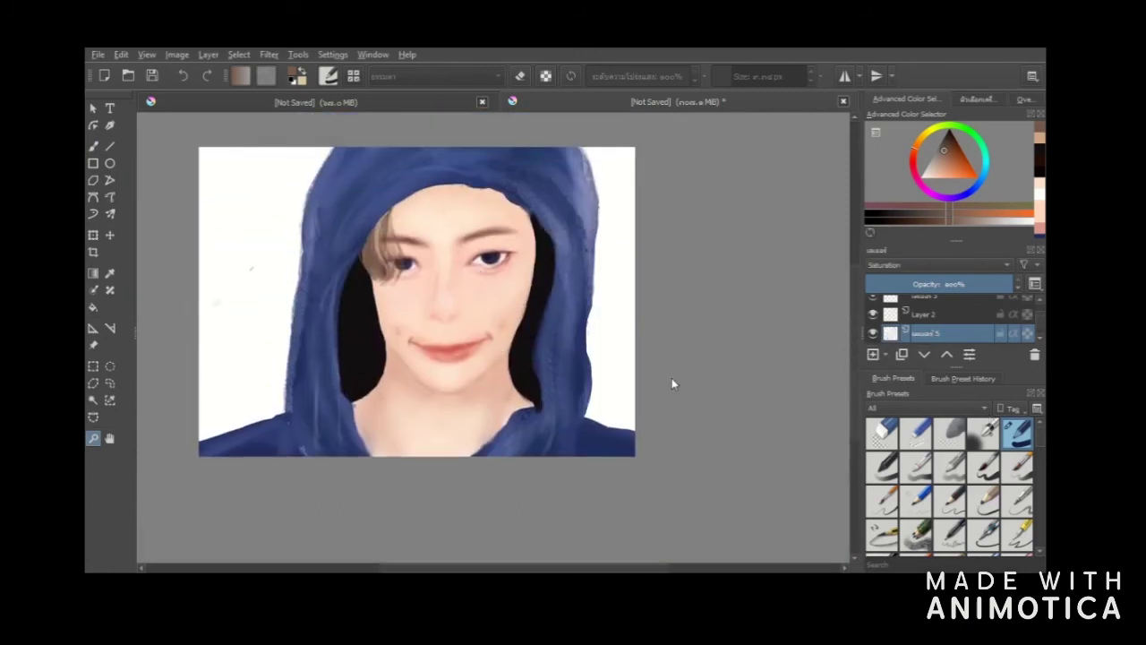
# - Pick a light grey, set the new layer to Normal blending, and test and undo wide strokes across the face
pyautogui.click(927, 168)
pyautogui.click(93, 146)
pyautogui.click(769, 77)
pyautogui.hotkey('ctrl', 'z')
pyautogui.moveTo(562, 283)
pyautogui.mouseDown()
pyautogui.moveTo(572, 221)
pyautogui.moveTo(442, 269)
pyautogui.mouseUp()
pyautogui.hotkey('ctrl', 'z')
pyautogui.click(938, 265)
pyautogui.moveTo(541, 213); pyautogui.dragTo(386, 353)
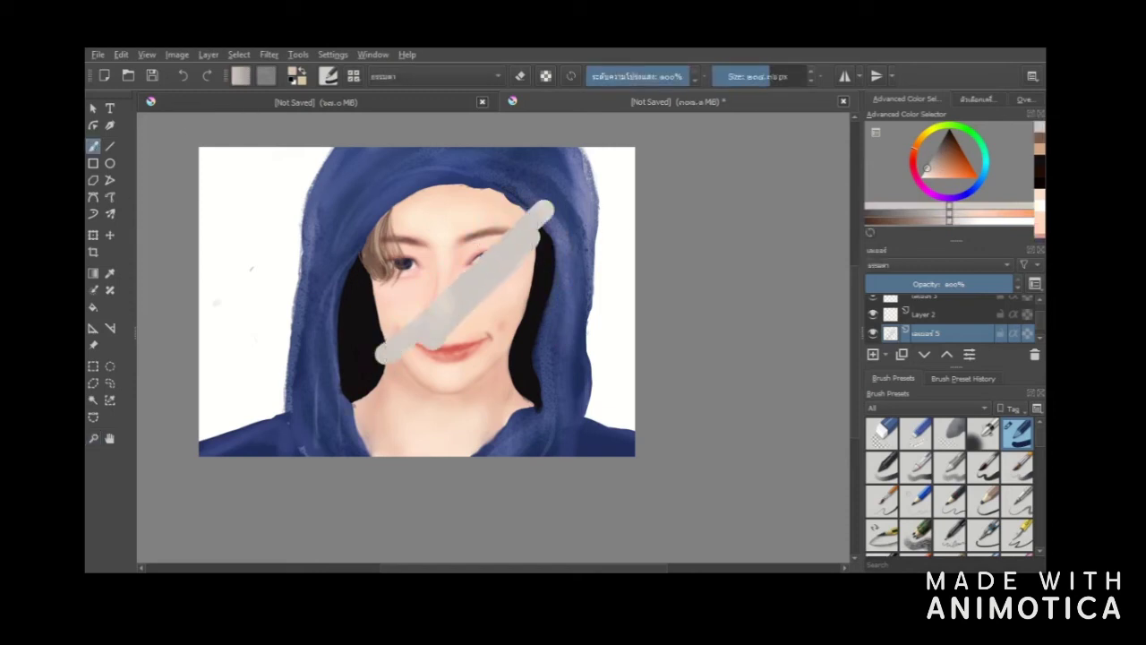
pyautogui.hotkey('ctrl', 'z')
# - Set the layer above Layer 1 to Overlay blending, and test and undo a stroke down the face
pyautogui.doubleClick(952, 332)
pyautogui.doubleClick(949, 315)
pyautogui.click(940, 338)
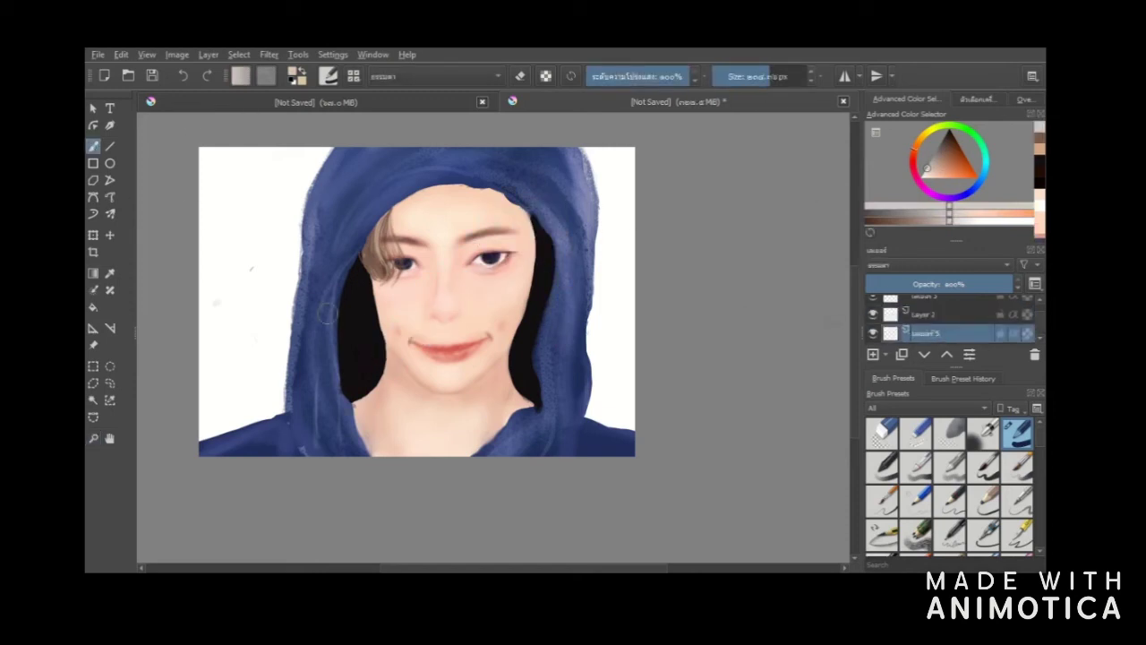
pyautogui.moveTo(492, 236)
pyautogui.mouseDown()
pyautogui.moveTo(458, 272)
pyautogui.moveTo(394, 300)
pyautogui.moveTo(405, 402)
pyautogui.moveTo(494, 355)
pyautogui.mouseUp()
pyautogui.hotkey('ctrl', 'z')
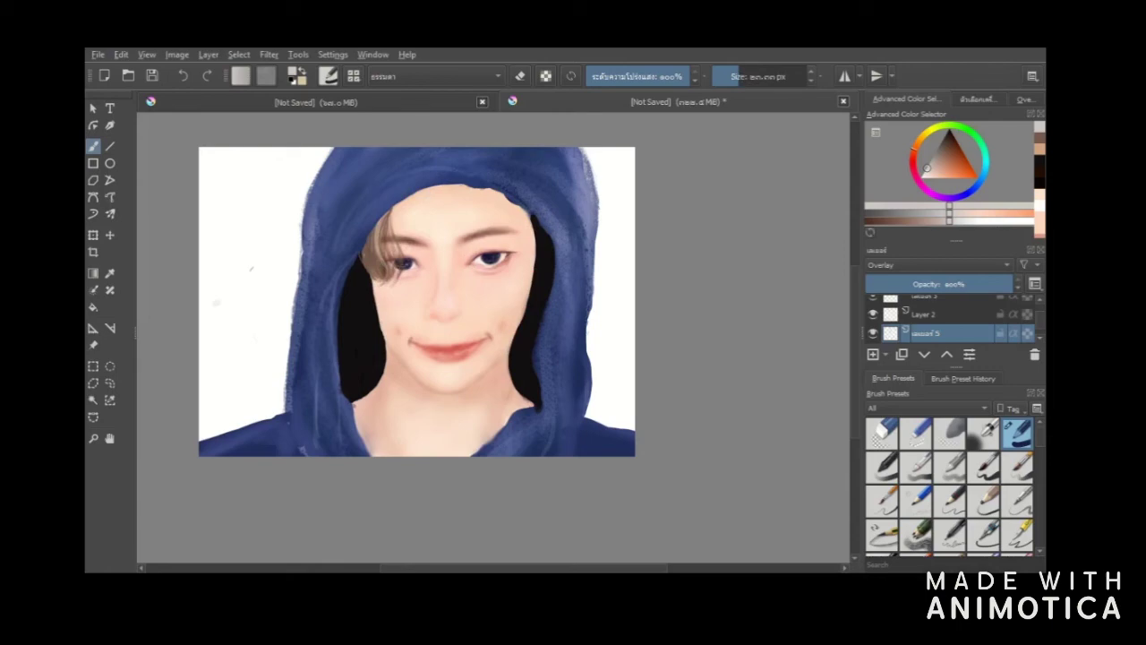
# - Resize the brush and paint light grey strokes over the black hood interior beside the right cheek
pyautogui.click(776, 77)
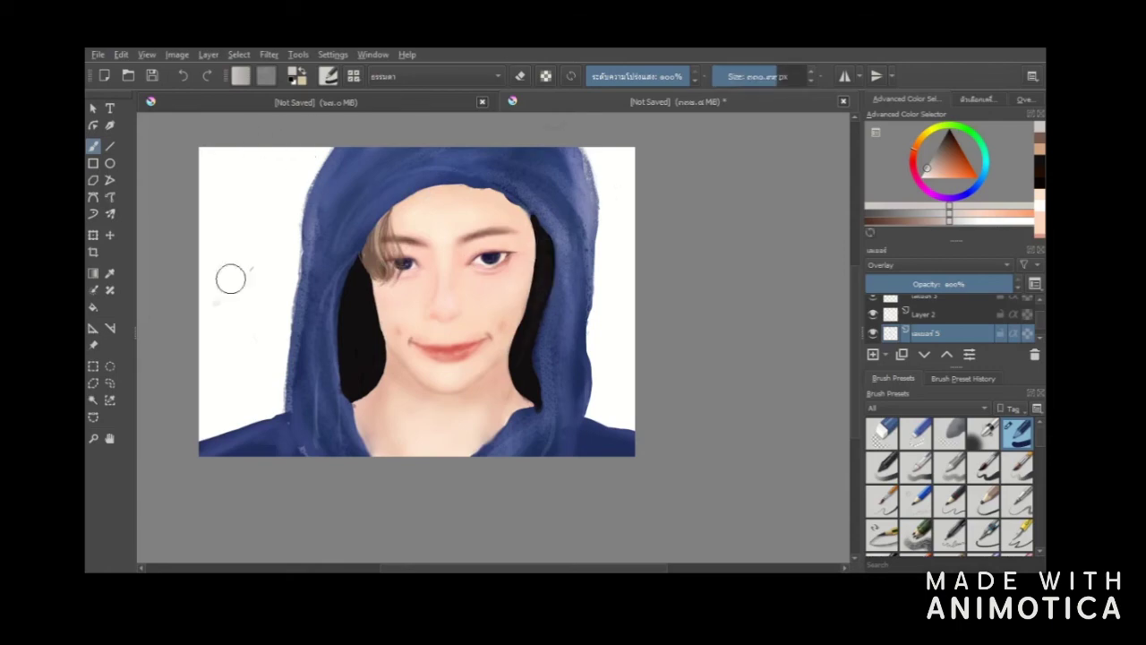
pyautogui.click(94, 439)
pyautogui.click(594, 278)
pyautogui.moveTo(855, 310); pyautogui.dragTo(855, 378)
pyautogui.moveTo(372, 569)
pyautogui.mouseDown()
pyautogui.moveTo(594, 572)
pyautogui.moveTo(544, 571)
pyautogui.mouseUp()
pyautogui.click(94, 146)
pyautogui.click(438, 245)
pyautogui.hotkey('ctrl', 'z')
pyautogui.press('[')
pyautogui.press('[')
pyautogui.press('[')
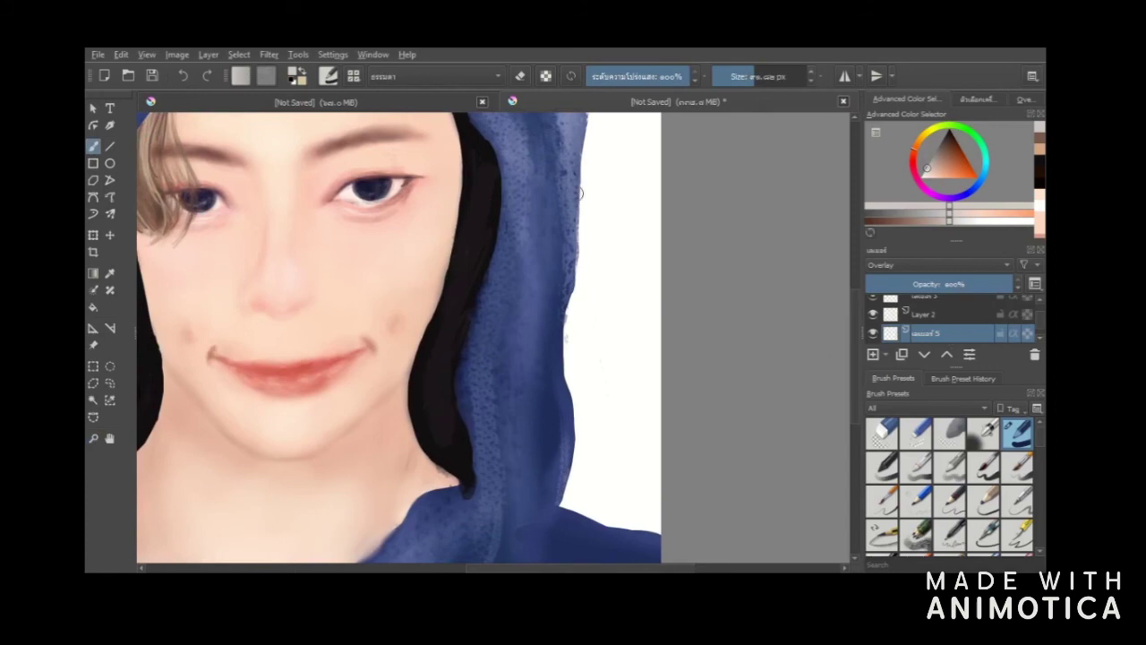
pyautogui.moveTo(443, 435); pyautogui.dragTo(488, 166)
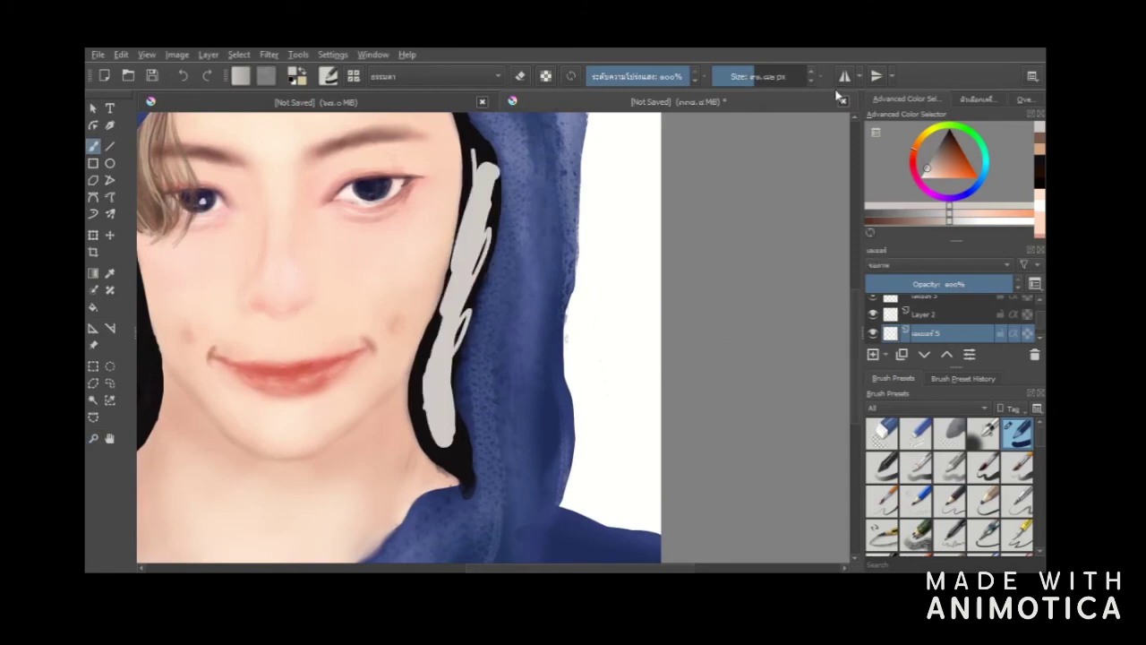
# - Try Soft Light and Hard Light blending on the layer, extending the grey strokes over the black interior and undoing the last ones
pyautogui.click(484, 333)
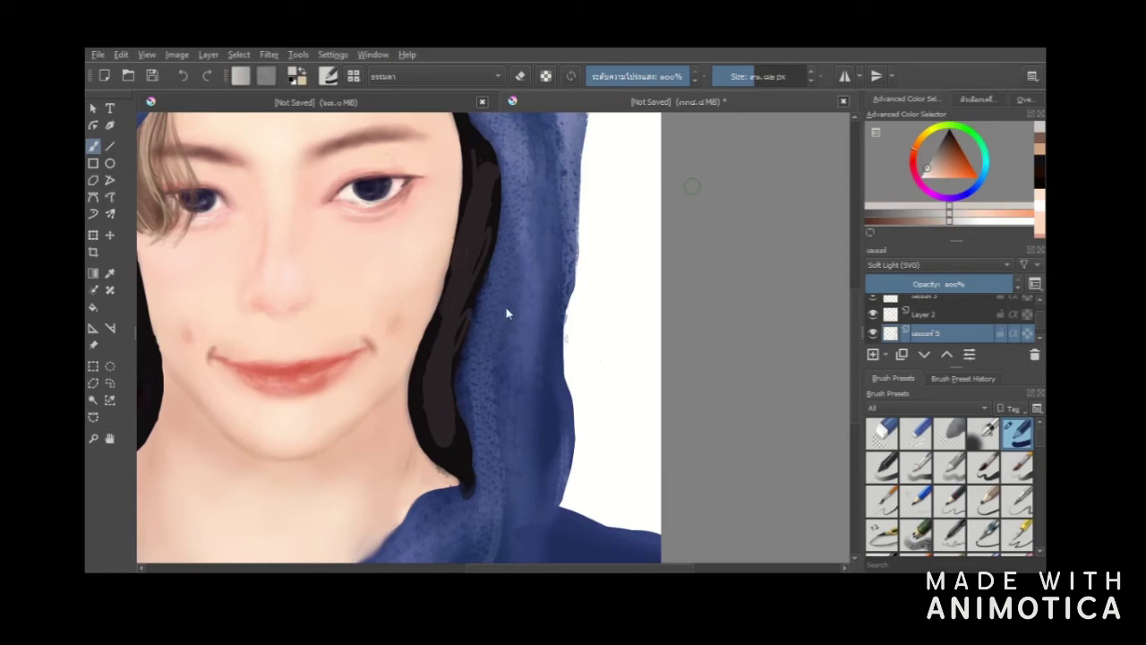
pyautogui.hotkey('alt', 'shift', 'h')
pyautogui.moveTo(457, 282); pyautogui.dragTo(445, 339)
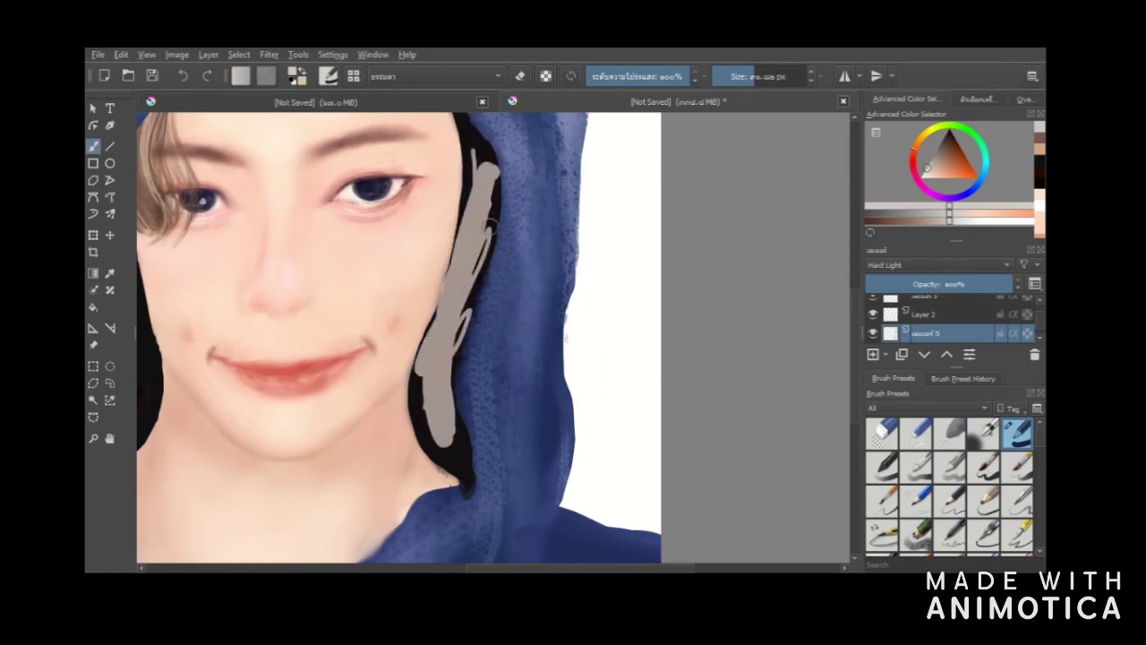
pyautogui.hotkey('alt', 'shift', 'f')
pyautogui.moveTo(420, 420)
pyautogui.mouseDown()
pyautogui.moveTo(461, 451)
pyautogui.moveTo(451, 349)
pyautogui.moveTo(460, 360)
pyautogui.moveTo(484, 240)
pyautogui.moveTo(474, 298)
pyautogui.mouseUp()
pyautogui.scroll(3, 491, 269)
pyautogui.moveTo(462, 215)
pyautogui.mouseDown()
pyautogui.moveTo(508, 308)
pyautogui.moveTo(478, 259)
pyautogui.moveTo(484, 286)
pyautogui.mouseUp()
pyautogui.hotkey('ctrl', 'z')
pyautogui.hotkey('ctrl', 'z')
pyautogui.press('[')
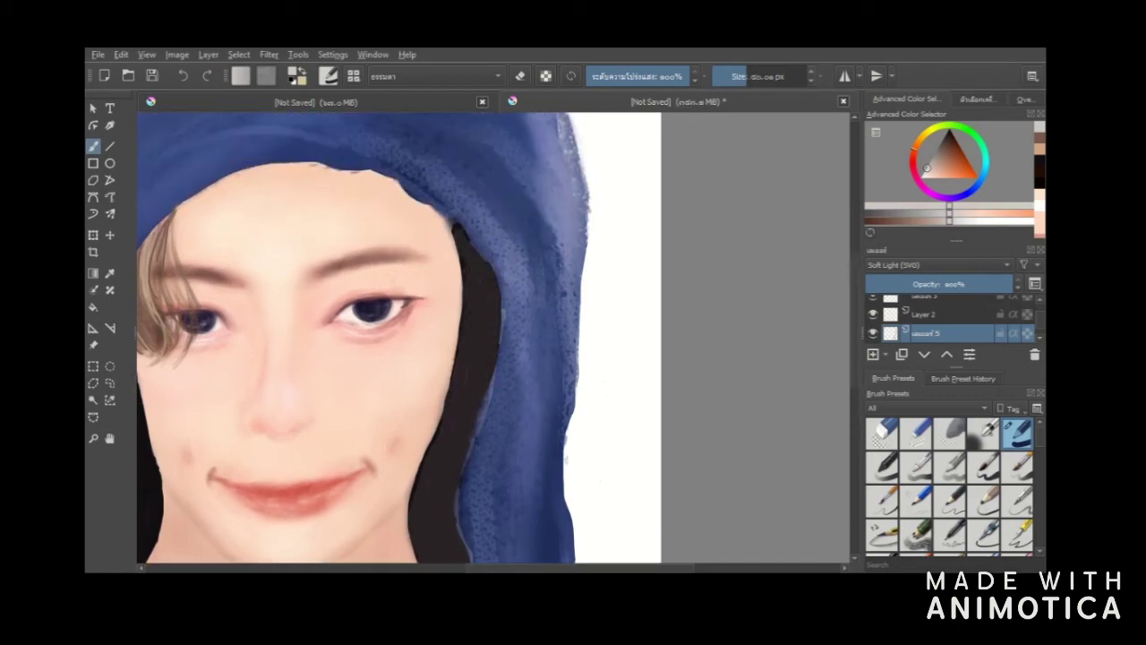
# - Return the layer to Overlay blending, pick a pinkish red and test a stroke on the white background left of the hood
pyautogui.press('-')
pyautogui.press('-')
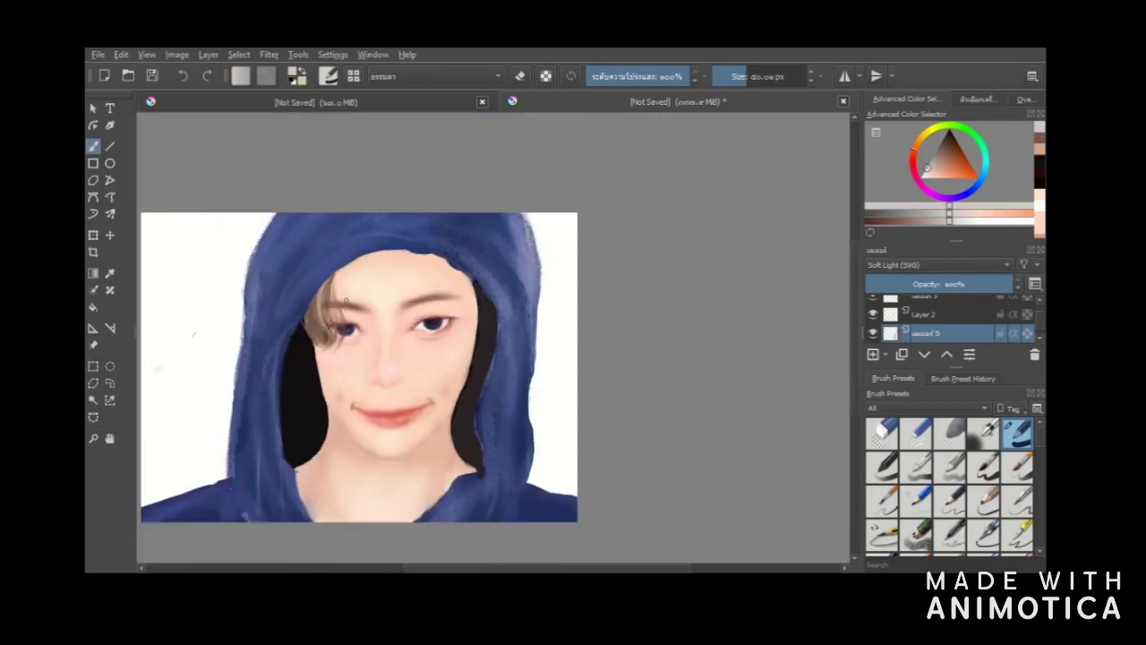
pyautogui.scroll(3, 937, 265)
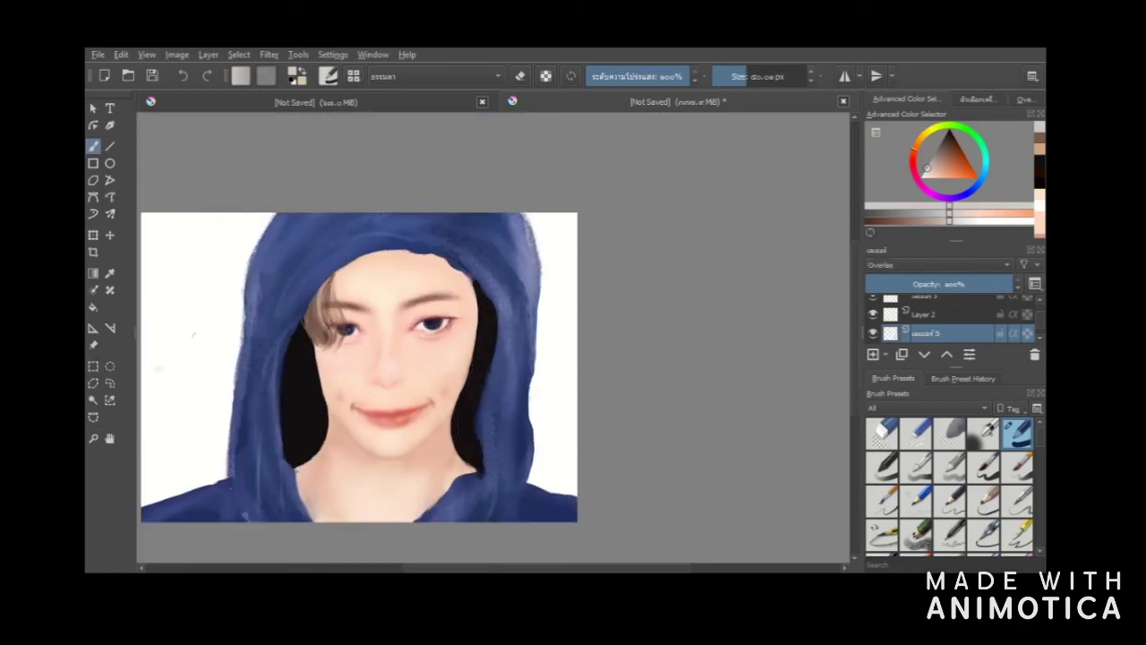
pyautogui.click(914, 205)
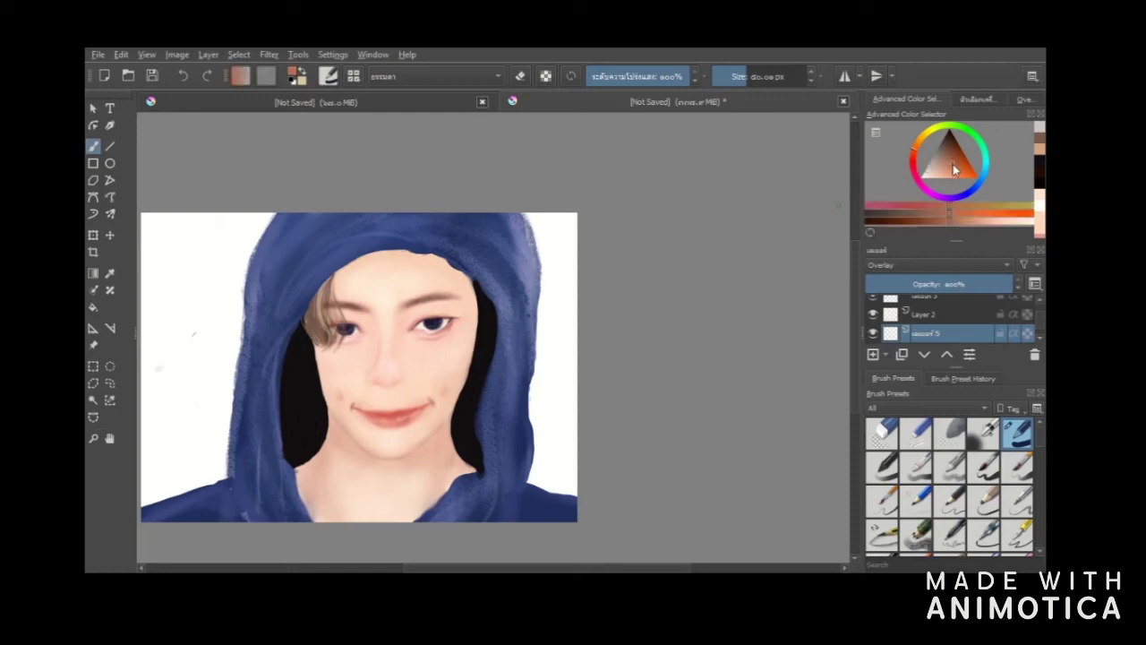
pyautogui.click(893, 208)
pyautogui.moveTo(186, 310); pyautogui.dragTo(209, 294)
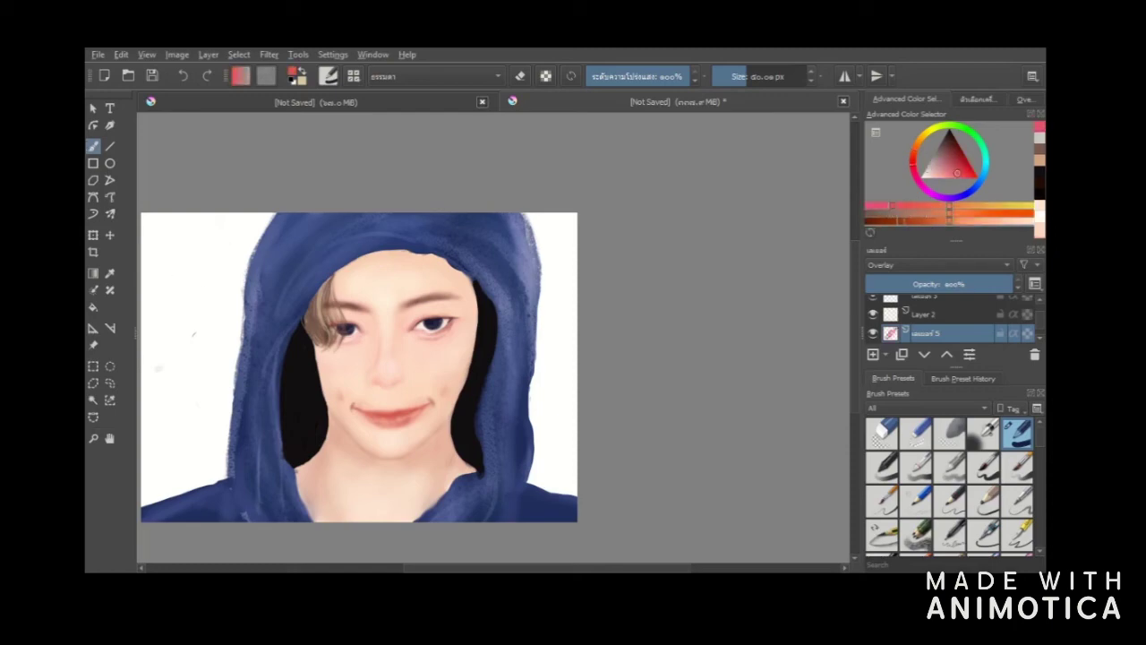
# - Add a new layer directly below Layer 1 and spray red with the airbrush beside the hood's right side
pyautogui.click(983, 434)
pyautogui.click(873, 355)
pyautogui.scroll(-1, 952, 337)
pyautogui.moveTo(955, 315); pyautogui.dragTo(949, 341)
pyautogui.click(558, 269)
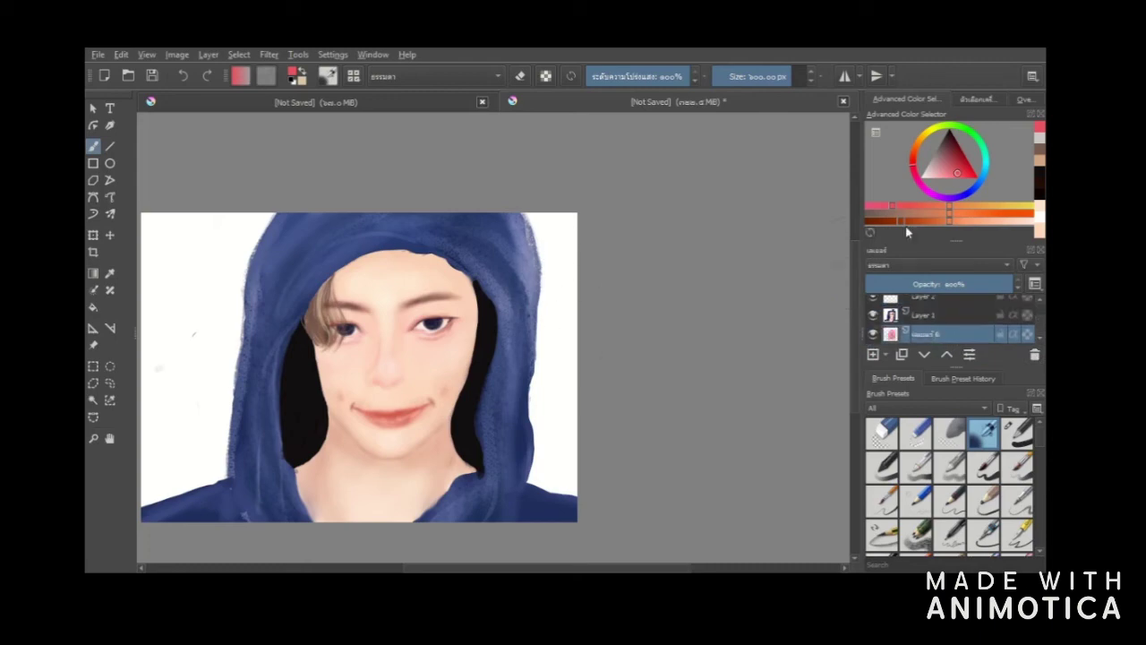
# - On Layer 1, erase the white background right of the hood with the airbrush in eraser mode, and switch to the eraser preset
pyautogui.click(915, 316)
pyautogui.press('e')
pyautogui.moveTo(553, 242)
pyautogui.mouseDown()
pyautogui.moveTo(563, 359)
pyautogui.moveTo(552, 204)
pyautogui.moveTo(560, 463)
pyautogui.mouseUp()
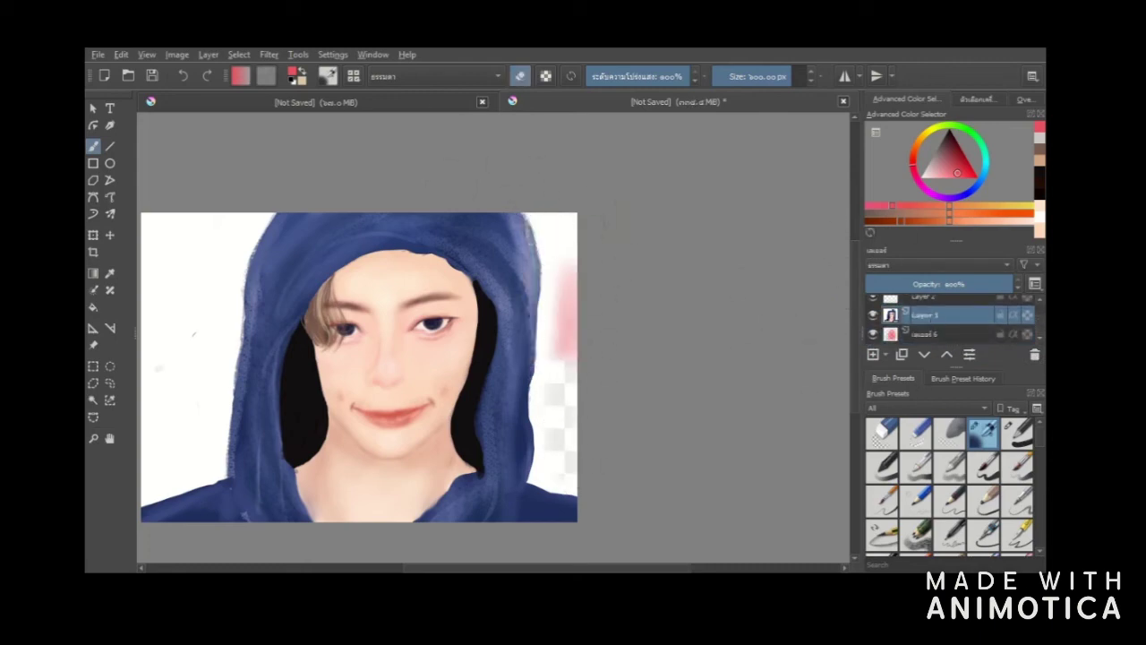
pyautogui.click(93, 438)
pyautogui.click(498, 340)
pyautogui.click(492, 253)
pyautogui.click(93, 146)
pyautogui.moveTo(651, 233)
pyautogui.mouseDown()
pyautogui.moveTo(629, 287)
pyautogui.moveTo(598, 281)
pyautogui.mouseUp()
pyautogui.click(769, 76)
pyautogui.click(916, 433)
pyautogui.click(949, 433)
pyautogui.click(882, 433)
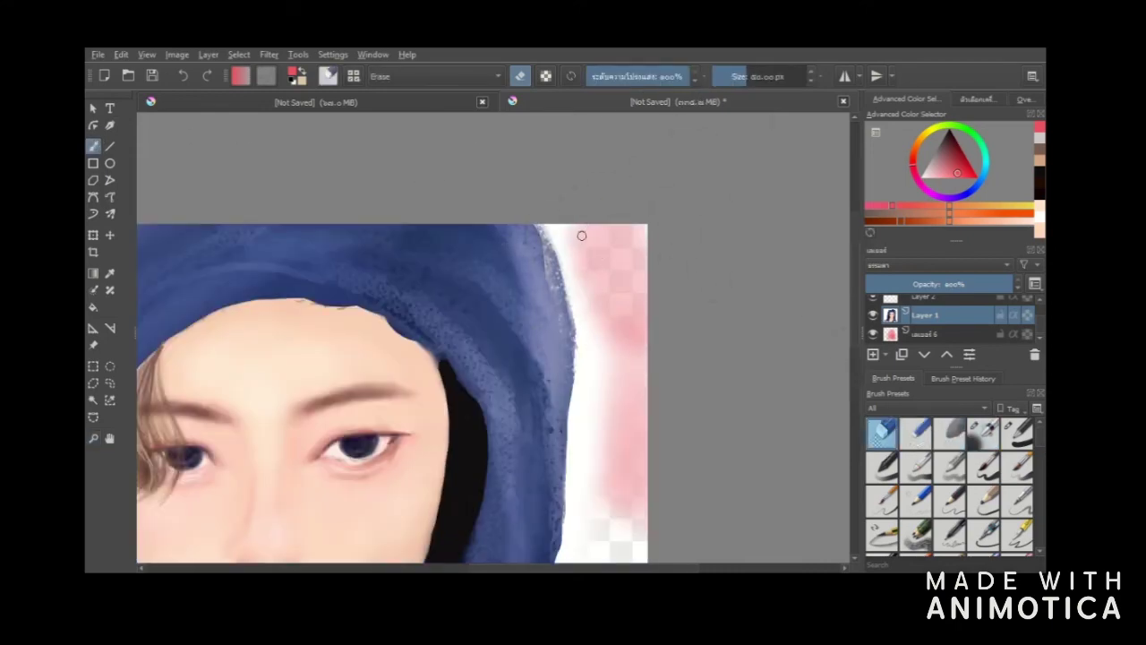
# - Try erasing the background along the hood's right side with larger eraser sizes, and undo the strokes
pyautogui.click(801, 77)
pyautogui.hotkey('ctrl', 'z')
pyautogui.click(792, 76)
pyautogui.moveTo(605, 241)
pyautogui.mouseDown()
pyautogui.moveTo(599, 276)
pyautogui.moveTo(577, 278)
pyautogui.moveTo(590, 415)
pyautogui.moveTo(622, 473)
pyautogui.mouseUp()
pyautogui.hotkey('ctrl', 'z')
pyautogui.click(777, 76)
pyautogui.moveTo(855, 289); pyautogui.dragTo(848, 362)
pyautogui.moveTo(588, 189)
pyautogui.mouseDown()
pyautogui.moveTo(563, 487)
pyautogui.moveTo(564, 510)
pyautogui.moveTo(586, 513)
pyautogui.moveTo(551, 501)
pyautogui.moveTo(567, 397)
pyautogui.moveTo(564, 497)
pyautogui.moveTo(594, 245)
pyautogui.moveTo(583, 187)
pyautogui.moveTo(563, 463)
pyautogui.moveTo(590, 274)
pyautogui.mouseUp()
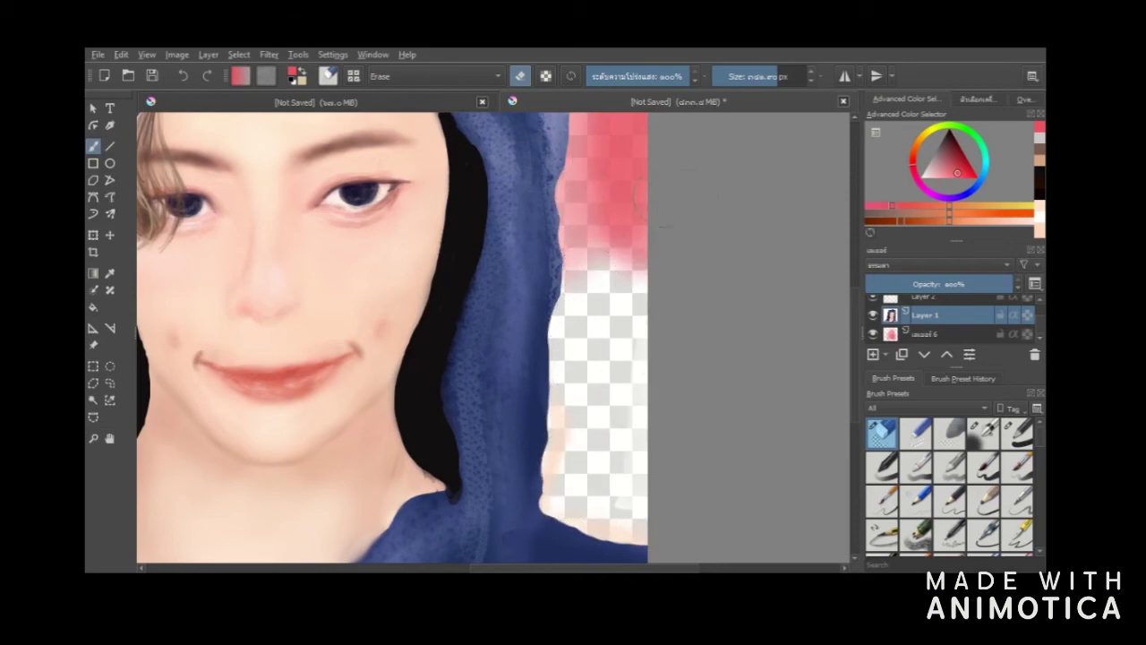
pyautogui.moveTo(606, 567); pyautogui.dragTo(595, 564)
pyautogui.hotkey('ctrl', 'z')
pyautogui.hotkey('ctrl', 'z')
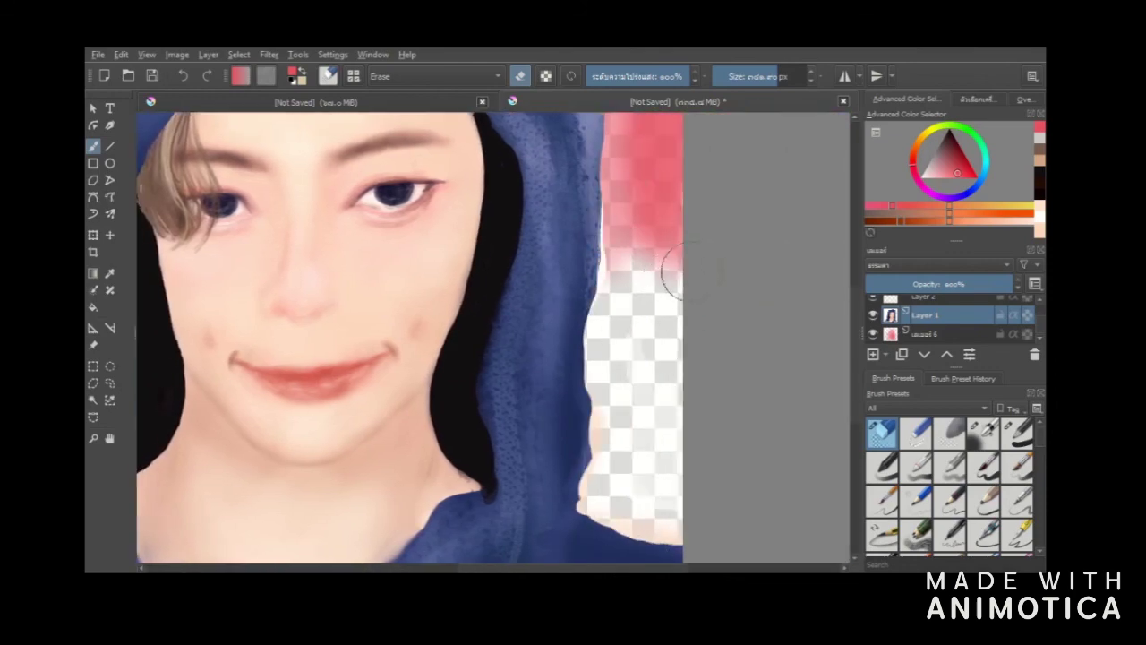
pyautogui.hotkey('ctrl', 'z')
pyautogui.hotkey('ctrl', 'z')
pyautogui.hotkey('ctrl', 'z')
# - Erase the remaining white along the hood's right edge and above the right shoulder with a smaller eraser
pyautogui.moveTo(643, 210); pyautogui.dragTo(652, 422)
pyautogui.click(761, 76)
pyautogui.moveTo(599, 381); pyautogui.dragTo(595, 508)
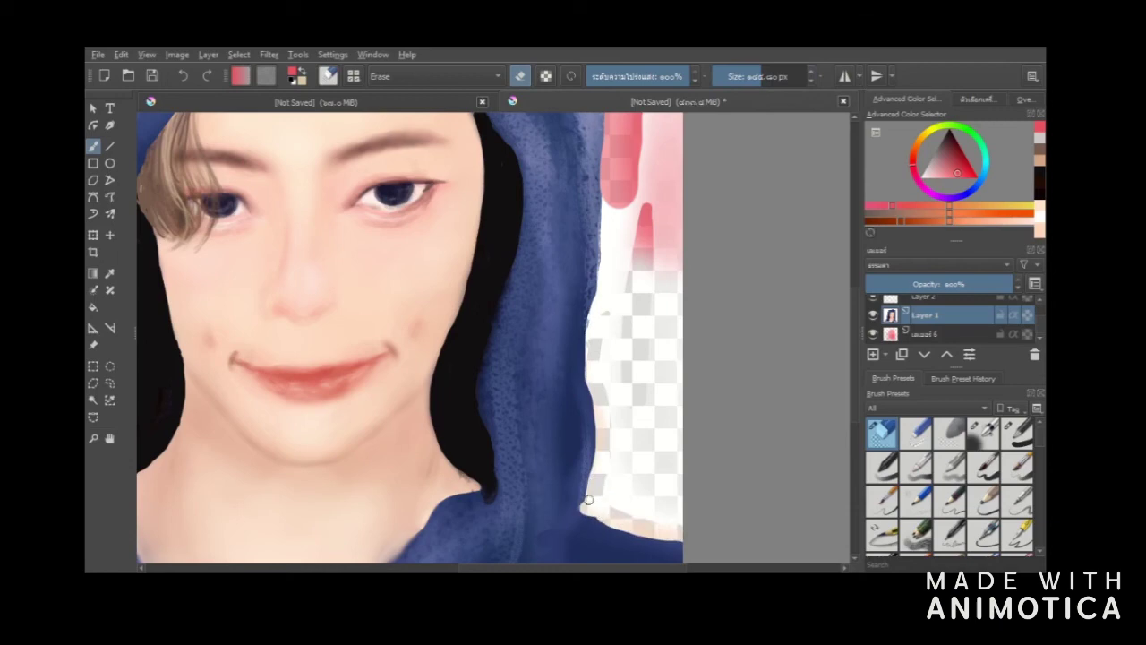
pyautogui.moveTo(603, 465)
pyautogui.mouseDown()
pyautogui.moveTo(659, 493)
pyautogui.moveTo(599, 496)
pyautogui.moveTo(596, 309)
pyautogui.moveTo(608, 286)
pyautogui.moveTo(609, 439)
pyautogui.moveTo(598, 304)
pyautogui.moveTo(642, 167)
pyautogui.moveTo(618, 171)
pyautogui.moveTo(609, 250)
pyautogui.moveTo(610, 227)
pyautogui.moveTo(612, 284)
pyautogui.moveTo(658, 187)
pyautogui.moveTo(665, 475)
pyautogui.mouseUp()
pyautogui.moveTo(854, 324); pyautogui.dragTo(854, 256)
pyautogui.moveTo(620, 309)
pyautogui.mouseDown()
pyautogui.moveTo(648, 308)
pyautogui.moveTo(622, 211)
pyautogui.mouseUp()
# - Erase the white background closely along the hood's left edge, from the shoulder up to the crown
pyautogui.moveTo(632, 568); pyautogui.dragTo(494, 543)
pyautogui.moveTo(438, 319)
pyautogui.mouseDown()
pyautogui.moveTo(466, 234)
pyautogui.moveTo(381, 296)
pyautogui.moveTo(413, 261)
pyautogui.mouseUp()
pyautogui.moveTo(855, 274); pyautogui.dragTo(855, 372)
pyautogui.moveTo(409, 391)
pyautogui.mouseDown()
pyautogui.moveTo(264, 441)
pyautogui.moveTo(409, 391)
pyautogui.moveTo(430, 186)
pyautogui.mouseUp()
pyautogui.moveTo(854, 332); pyautogui.dragTo(854, 302)
pyautogui.moveTo(426, 217)
pyautogui.mouseDown()
pyautogui.moveTo(432, 389)
pyautogui.moveTo(417, 323)
pyautogui.moveTo(436, 198)
pyautogui.mouseUp()
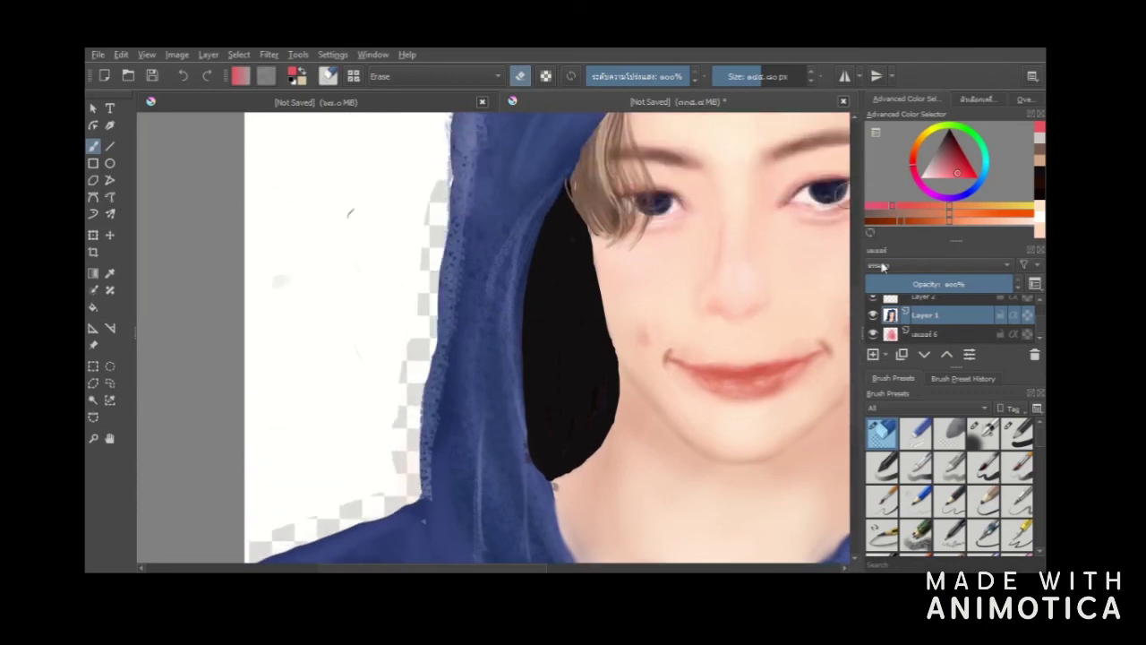
pyautogui.moveTo(854, 302); pyautogui.dragTo(854, 246)
pyautogui.moveTo(430, 268)
pyautogui.mouseDown()
pyautogui.moveTo(448, 268)
pyautogui.moveTo(490, 170)
pyautogui.mouseUp()
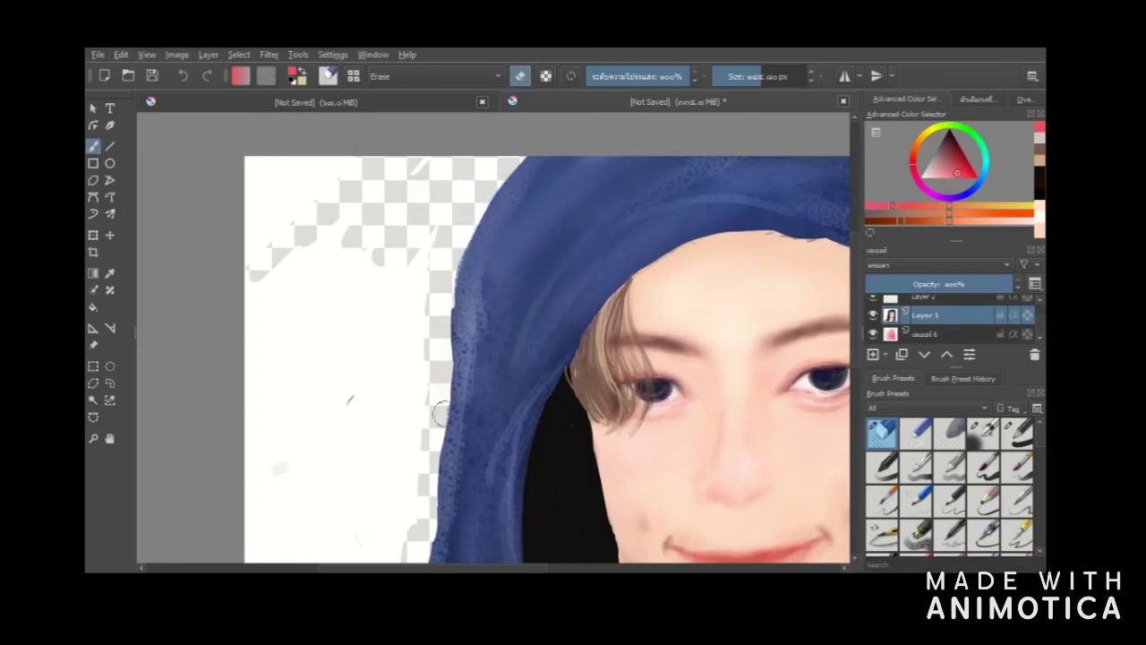
# - Enlarge the eraser and clear the rest of the white background left of the hood on Layer 1
pyautogui.click(792, 77)
pyautogui.moveTo(854, 246); pyautogui.dragTo(854, 299)
pyautogui.moveTo(376, 361)
pyautogui.mouseDown()
pyautogui.moveTo(332, 317)
pyautogui.moveTo(288, 112)
pyautogui.mouseUp()
pyautogui.moveTo(854, 291); pyautogui.dragTo(854, 233)
pyautogui.moveTo(448, 215)
pyautogui.mouseDown()
pyautogui.moveTo(402, 292)
pyautogui.moveTo(277, 210)
pyautogui.mouseUp()
# - On the layer below Layer 1, spray more red right of the hood, and test and undo a stroke with another brush
pyautogui.click(92, 439)
pyautogui.rightClick(494, 339)
pyautogui.rightClick(493, 338)
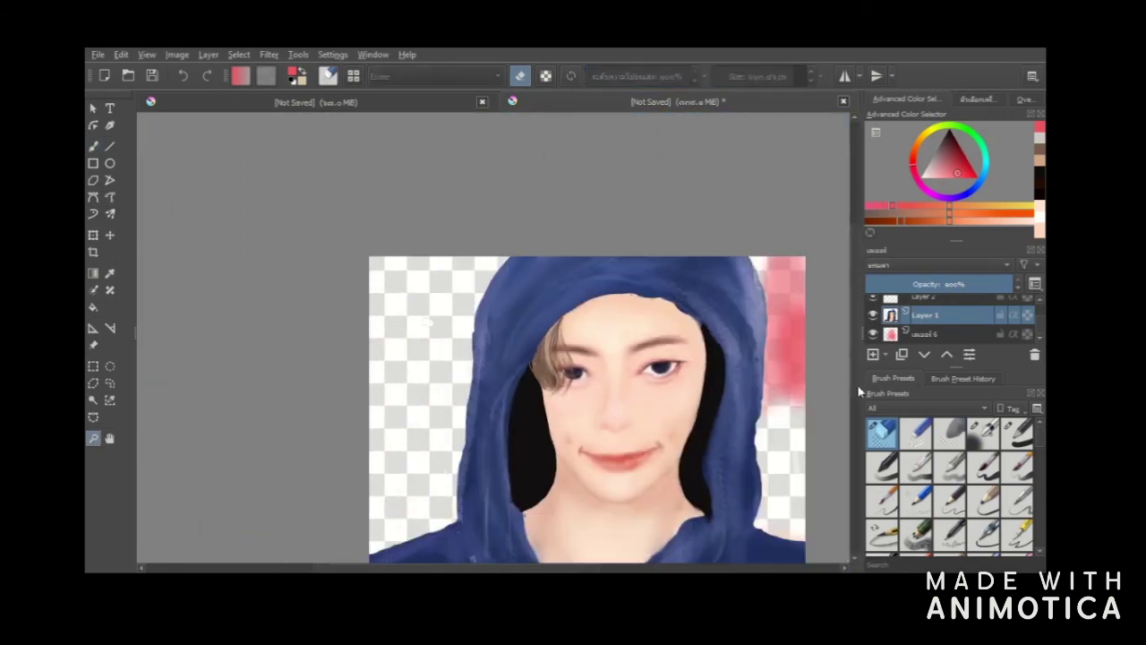
pyautogui.moveTo(855, 383); pyautogui.dragTo(855, 394)
pyautogui.click(940, 333)
pyautogui.click(93, 146)
pyautogui.click(982, 434)
pyautogui.moveTo(795, 353)
pyautogui.mouseDown()
pyautogui.moveTo(794, 374)
pyautogui.moveTo(782, 372)
pyautogui.mouseUp()
pyautogui.click(1017, 434)
pyautogui.moveTo(775, 394); pyautogui.dragTo(803, 377)
pyautogui.hotkey('ctrl', 'z')
# - Scribble red left of the hood on Layer 1 and the layer below, and erase the marks on both
pyautogui.scroll(-10, 983, 483)
pyautogui.moveTo(421, 283); pyautogui.dragTo(487, 247)
pyautogui.click(931, 315)
pyautogui.moveTo(412, 308); pyautogui.dragTo(432, 319)
pyautogui.press('e')
pyautogui.press('e')
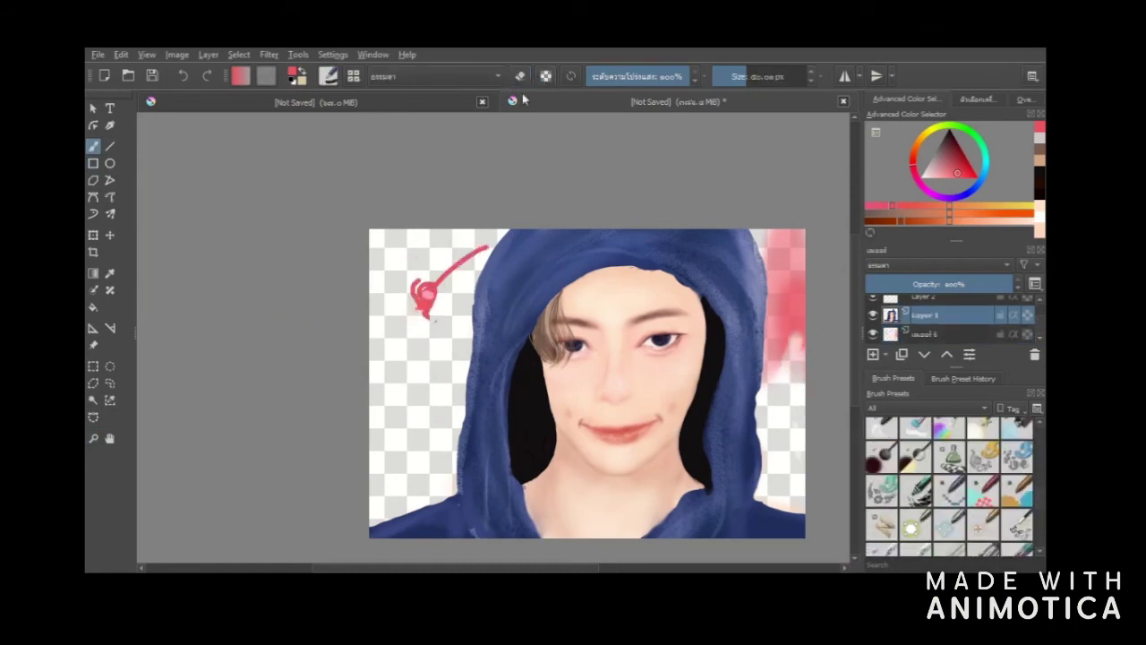
pyautogui.press('pagedown')
pyautogui.moveTo(444, 264); pyautogui.dragTo(404, 291)
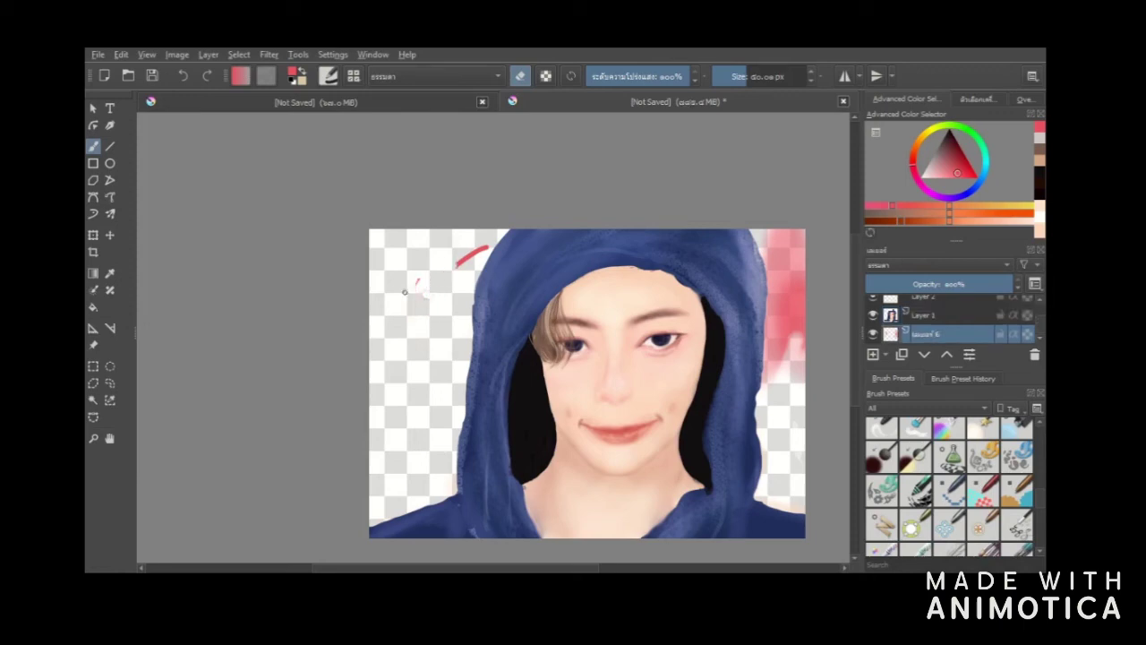
pyautogui.press('pageup')
# - Choose a different brush for the layer below Layer 1 and paint solid red over the upper left background with a large size
pyautogui.scroll(-3, 1045, 426)
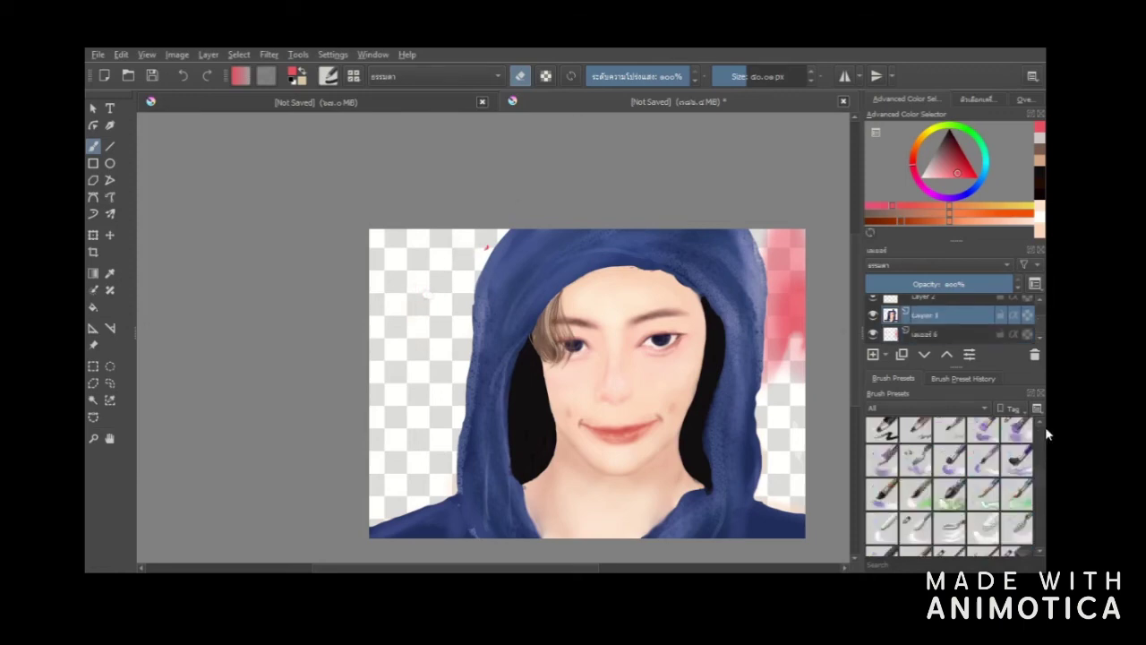
pyautogui.click(956, 334)
pyautogui.click(882, 460)
pyautogui.moveTo(795, 367); pyautogui.dragTo(761, 435)
pyautogui.click(799, 77)
pyautogui.moveTo(448, 336)
pyautogui.mouseDown()
pyautogui.moveTo(446, 281)
pyautogui.moveTo(435, 384)
pyautogui.moveTo(409, 281)
pyautogui.moveTo(439, 435)
pyautogui.moveTo(403, 350)
pyautogui.mouseUp()
pyautogui.moveTo(412, 269); pyautogui.dragTo(399, 394)
# - Try several brush presets while filling the lower background left of the hood with red
pyautogui.click(915, 459)
pyautogui.click(948, 459)
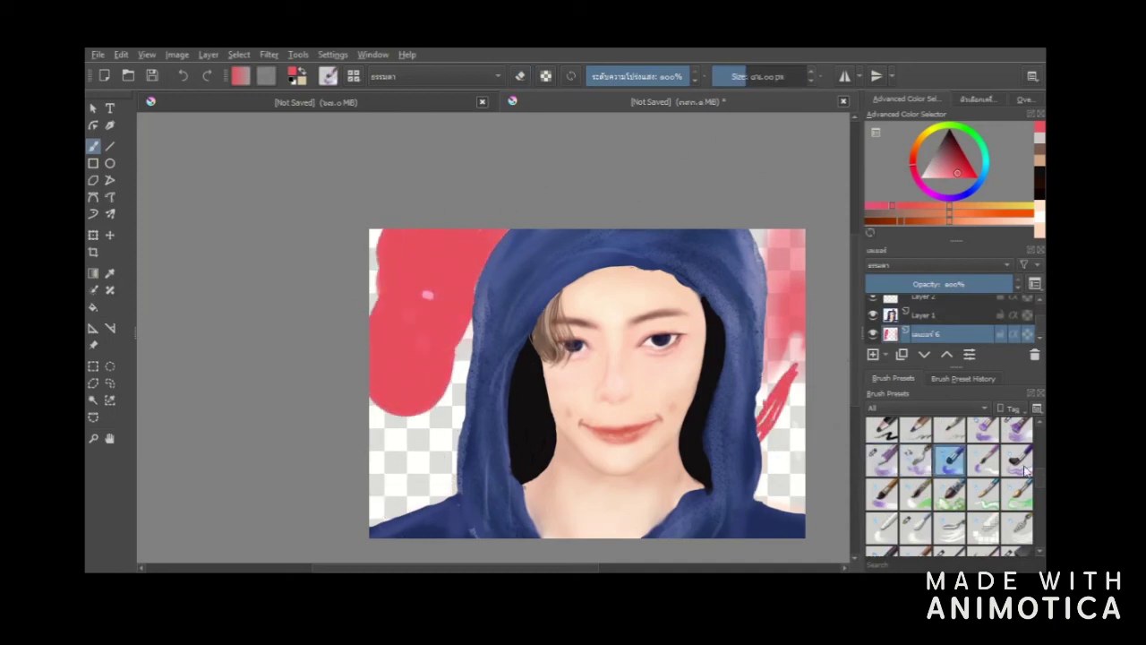
pyautogui.moveTo(1039, 477); pyautogui.dragTo(1041, 443)
pyautogui.click(983, 434)
pyautogui.click(1018, 434)
pyautogui.click(1017, 467)
pyautogui.moveTo(380, 428); pyautogui.dragTo(422, 435)
pyautogui.moveTo(1040, 442); pyautogui.dragTo(1041, 491)
pyautogui.moveTo(385, 439)
pyautogui.mouseDown()
pyautogui.moveTo(430, 492)
pyautogui.moveTo(456, 372)
pyautogui.mouseUp()
# - Fill the background right of the hood with red using another brush, and cover the gaps along the hood's lower left edge
pyautogui.scroll(-5, 1030, 517)
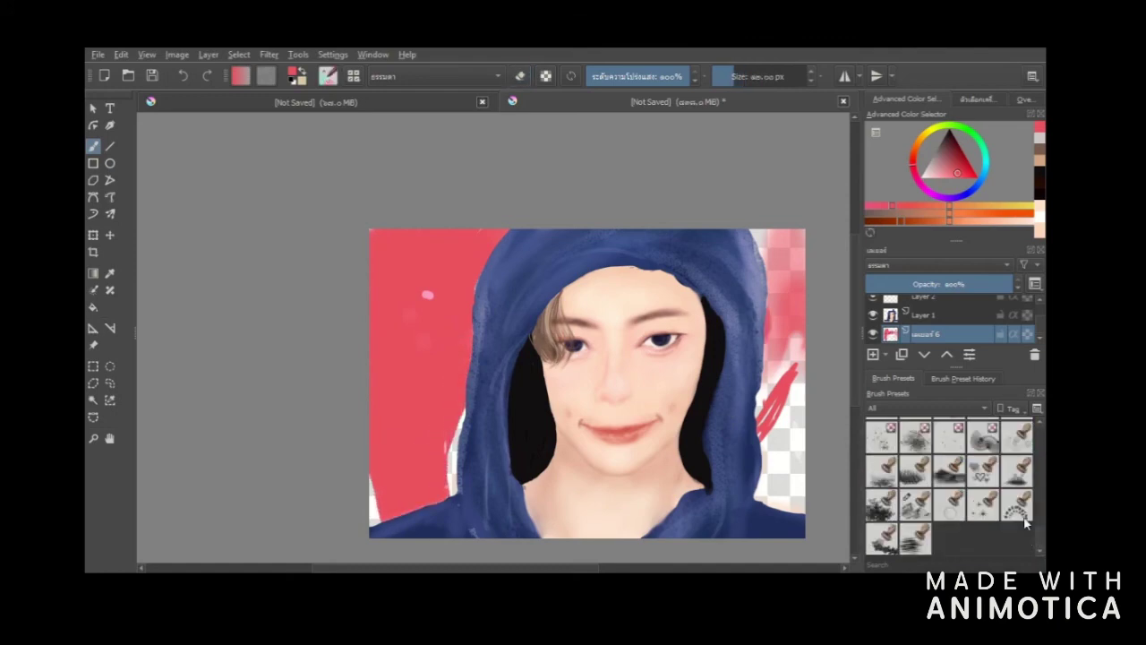
pyautogui.moveTo(797, 468); pyautogui.dragTo(771, 497)
pyautogui.click(1020, 451)
pyautogui.moveTo(778, 309)
pyautogui.mouseDown()
pyautogui.moveTo(795, 260)
pyautogui.moveTo(776, 240)
pyautogui.mouseUp()
pyautogui.click(755, 78)
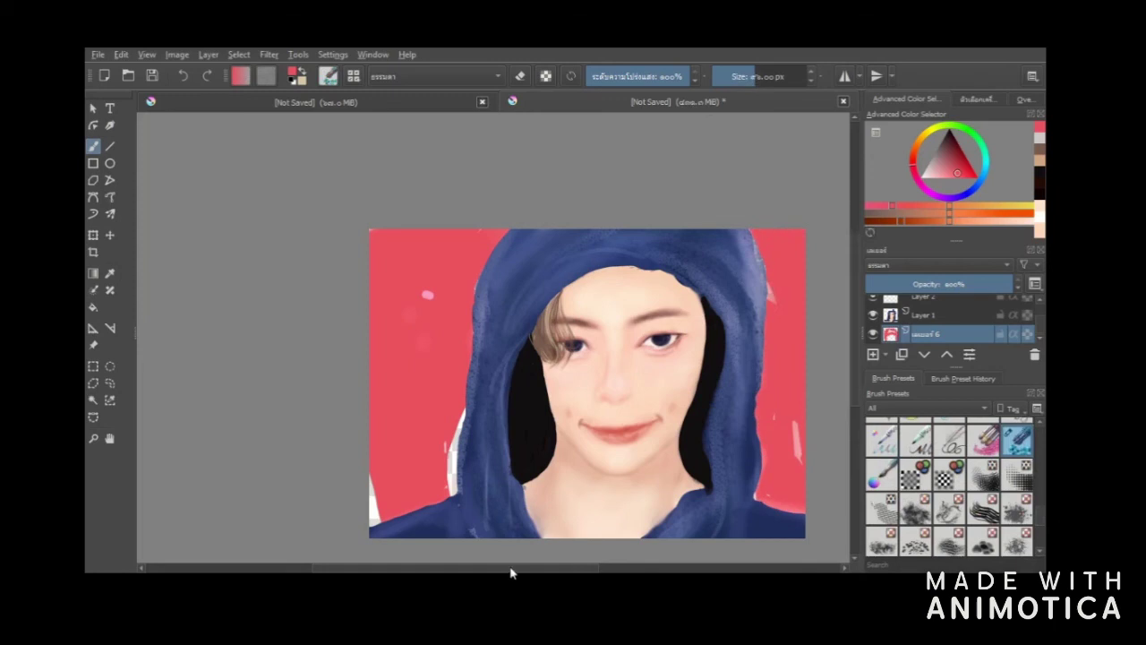
pyautogui.moveTo(511, 571); pyautogui.dragTo(541, 570)
pyautogui.moveTo(380, 471); pyautogui.dragTo(389, 409)
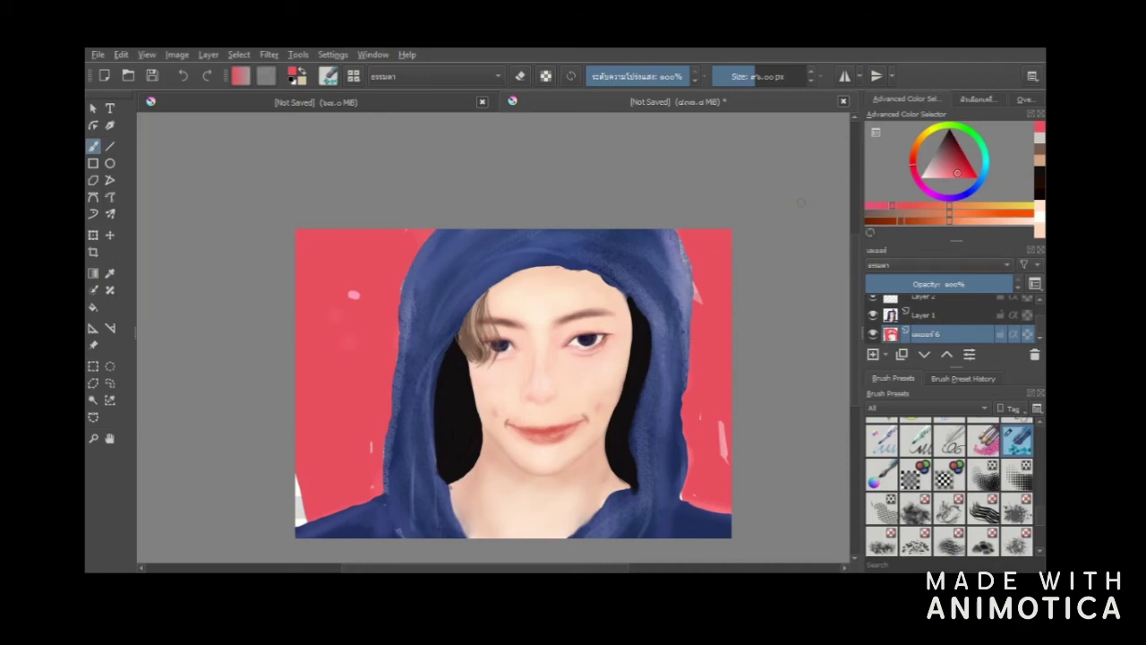
# - Switch to a textured brush preset and paint orange and yellow streaks over the red background left of the hood
pyautogui.click(93, 439)
pyautogui.click(340, 334)
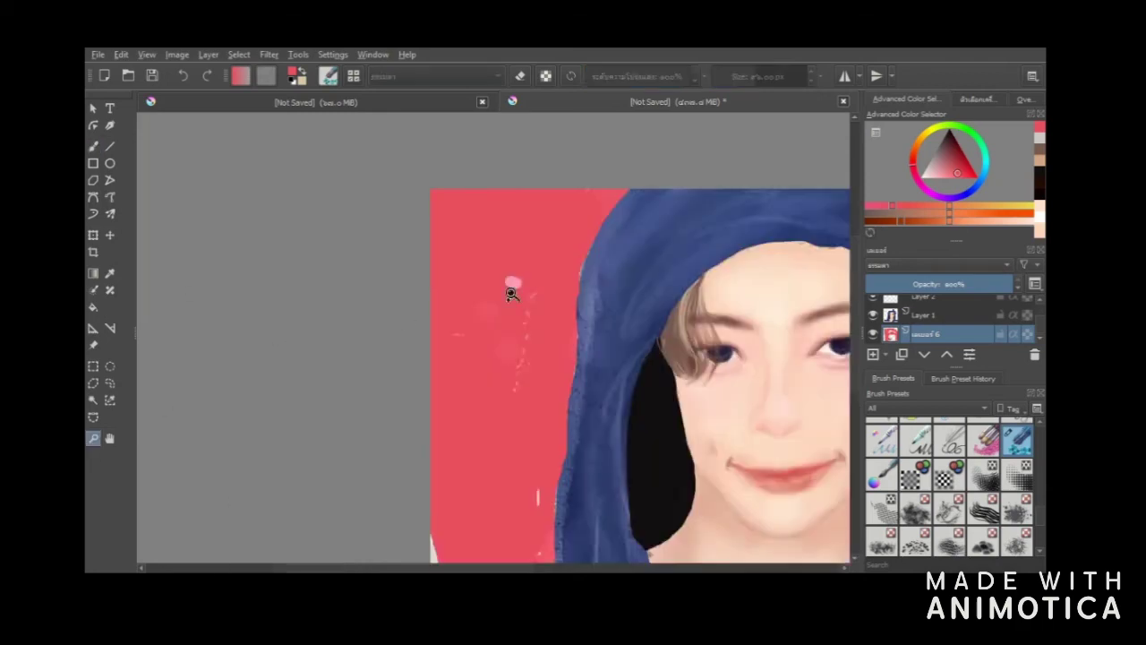
pyautogui.moveTo(583, 324); pyautogui.dragTo(592, 330)
pyautogui.hotkey('ctrl', '-')
pyautogui.hotkey('ctrl', '-')
pyautogui.hotkey('ctrl', '-')
pyautogui.hotkey('ctrl', '-')
pyautogui.hotkey('ctrl', '-')
pyautogui.hotkey('ctrl', '-')
pyautogui.hotkey('ctrl', '-')
pyautogui.hotkey('ctrl', '-')
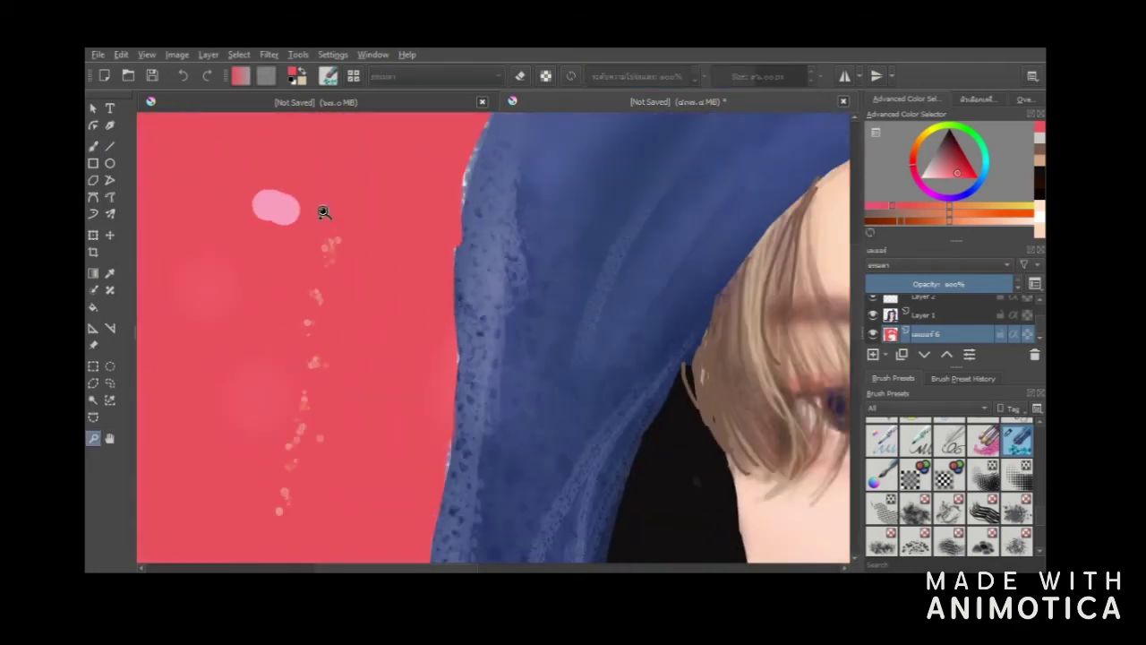
pyautogui.click(93, 145)
pyautogui.click(983, 439)
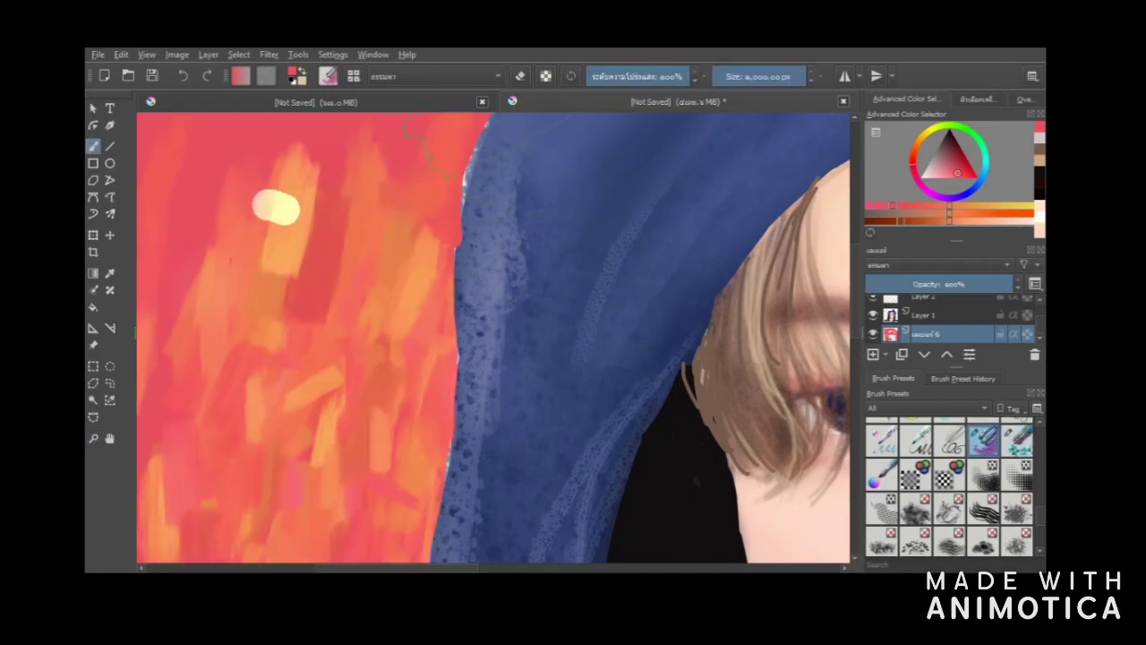
# - Cover the whole background left of the hood with small orange streaks and set the brush size to 1,000 px
pyautogui.click(93, 438)
pyautogui.click(450, 351)
pyautogui.hotkey('ctrl', '-')
pyautogui.hotkey('ctrl', '-')
pyautogui.hotkey('ctrl', '-')
pyautogui.hotkey('ctrl', '-')
pyautogui.hotkey('ctrl', '-')
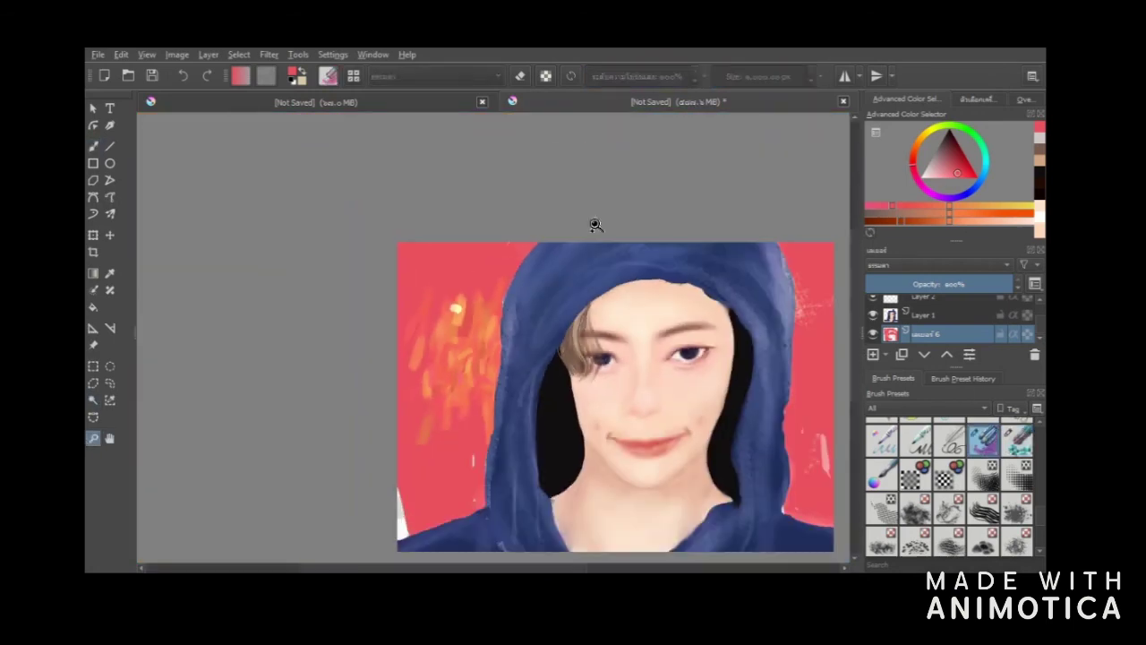
pyautogui.click(97, 147)
pyautogui.click(789, 78)
pyautogui.moveTo(431, 259); pyautogui.dragTo(417, 358)
pyautogui.moveTo(488, 251); pyautogui.dragTo(475, 285)
pyautogui.moveTo(466, 335); pyautogui.dragTo(452, 376)
pyautogui.moveTo(789, 78); pyautogui.dragTo(821, 85)
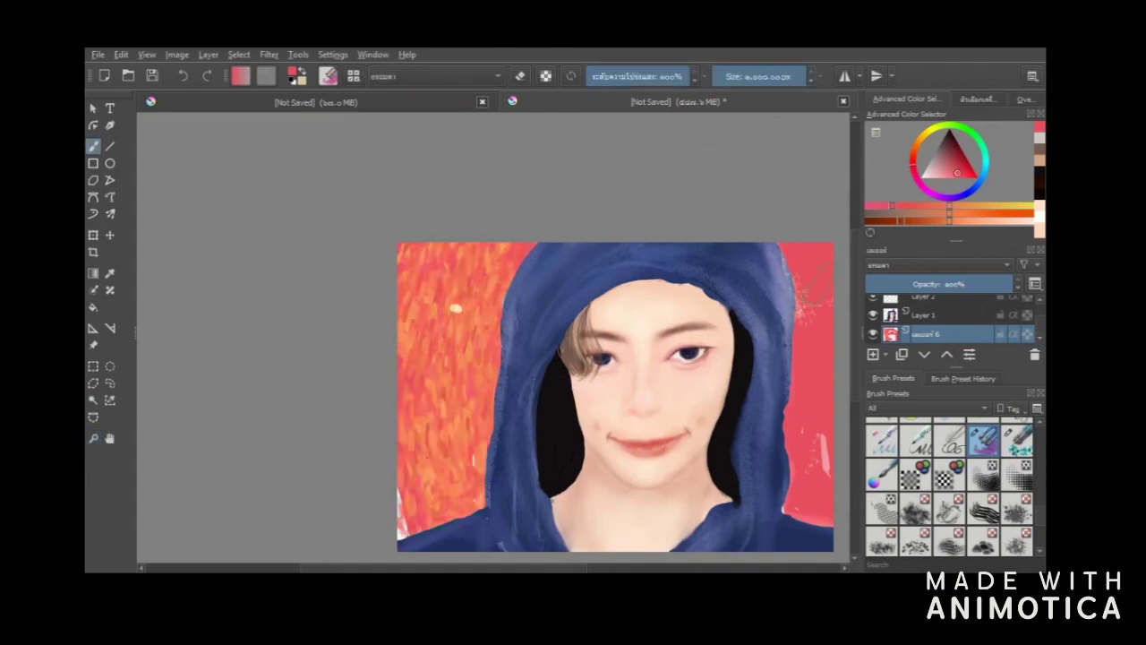
# - Paint orange streaks over the whole red background right of the hood, down to the shoulder
pyautogui.moveTo(805, 246); pyautogui.dragTo(795, 285)
pyautogui.moveTo(822, 250); pyautogui.dragTo(813, 327)
pyautogui.moveTo(804, 317); pyautogui.dragTo(797, 403)
pyautogui.moveTo(820, 320)
pyautogui.mouseDown()
pyautogui.moveTo(809, 360)
pyautogui.moveTo(823, 394)
pyautogui.mouseUp()
pyautogui.moveTo(819, 353); pyautogui.dragTo(792, 493)
pyautogui.moveTo(810, 393); pyautogui.dragTo(821, 517)
pyautogui.moveTo(814, 371); pyautogui.dragTo(818, 523)
pyautogui.moveTo(812, 347); pyautogui.dragTo(810, 380)
pyautogui.moveTo(816, 453); pyautogui.dragTo(813, 510)
pyautogui.moveTo(815, 366); pyautogui.dragTo(807, 428)
pyautogui.moveTo(816, 415); pyautogui.dragTo(815, 478)
pyautogui.moveTo(823, 444); pyautogui.dragTo(797, 521)
pyautogui.moveTo(823, 488); pyautogui.dragTo(820, 519)
pyautogui.moveTo(818, 460); pyautogui.dragTo(813, 523)
pyautogui.moveTo(819, 380)
pyautogui.mouseDown()
pyautogui.moveTo(812, 429)
pyautogui.moveTo(822, 424)
pyautogui.mouseUp()
pyautogui.moveTo(831, 431)
pyautogui.mouseDown()
pyautogui.moveTo(829, 478)
pyautogui.moveTo(798, 521)
pyautogui.mouseUp()
pyautogui.moveTo(827, 472)
pyautogui.mouseDown()
pyautogui.moveTo(821, 506)
pyautogui.moveTo(797, 514)
pyautogui.mouseUp()
pyautogui.moveTo(827, 465); pyautogui.dragTo(820, 507)
# - Layer more orange streaks over the background left of the hood and cover the white gaps above the shoulder
pyautogui.moveTo(497, 246)
pyautogui.mouseDown()
pyautogui.moveTo(470, 277)
pyautogui.moveTo(452, 273)
pyautogui.moveTo(439, 331)
pyautogui.mouseUp()
pyautogui.moveTo(474, 287); pyautogui.dragTo(439, 358)
pyautogui.moveTo(508, 249); pyautogui.dragTo(462, 313)
pyautogui.moveTo(492, 301); pyautogui.dragTo(446, 364)
pyautogui.moveTo(522, 247); pyautogui.dragTo(488, 302)
pyautogui.moveTo(435, 285); pyautogui.dragTo(417, 354)
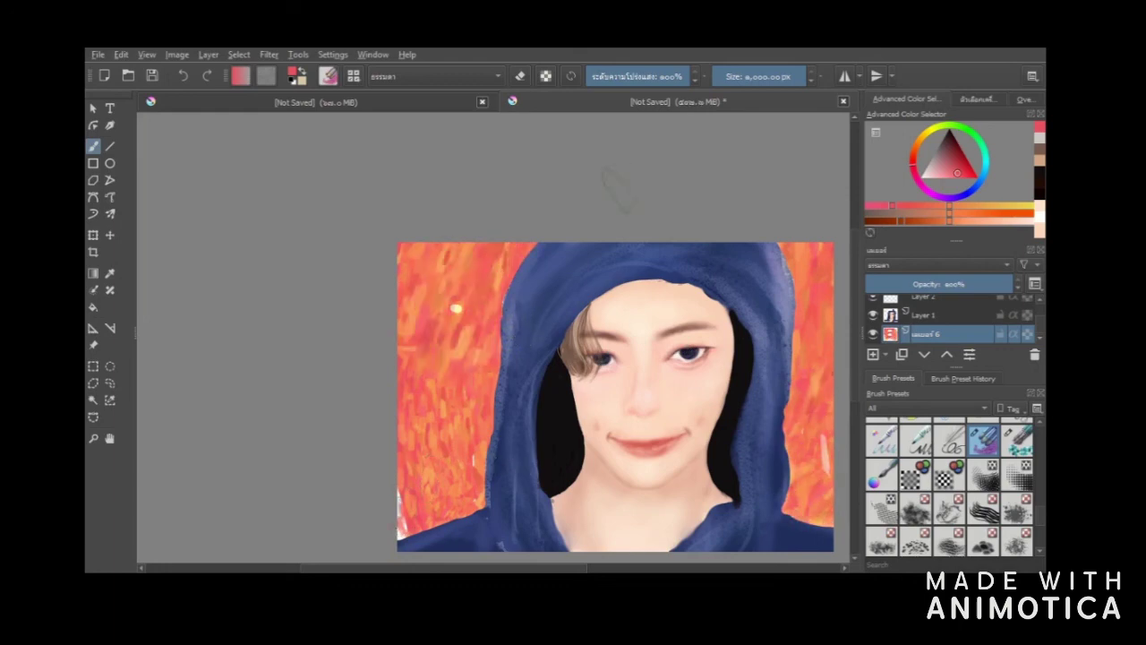
pyautogui.moveTo(517, 249); pyautogui.dragTo(466, 309)
pyautogui.moveTo(475, 249); pyautogui.dragTo(421, 308)
pyautogui.moveTo(488, 291); pyautogui.dragTo(430, 351)
pyautogui.moveTo(492, 260); pyautogui.dragTo(473, 346)
pyautogui.moveTo(425, 249)
pyautogui.mouseDown()
pyautogui.moveTo(418, 312)
pyautogui.moveTo(451, 326)
pyautogui.mouseUp()
pyautogui.moveTo(473, 317); pyautogui.dragTo(458, 389)
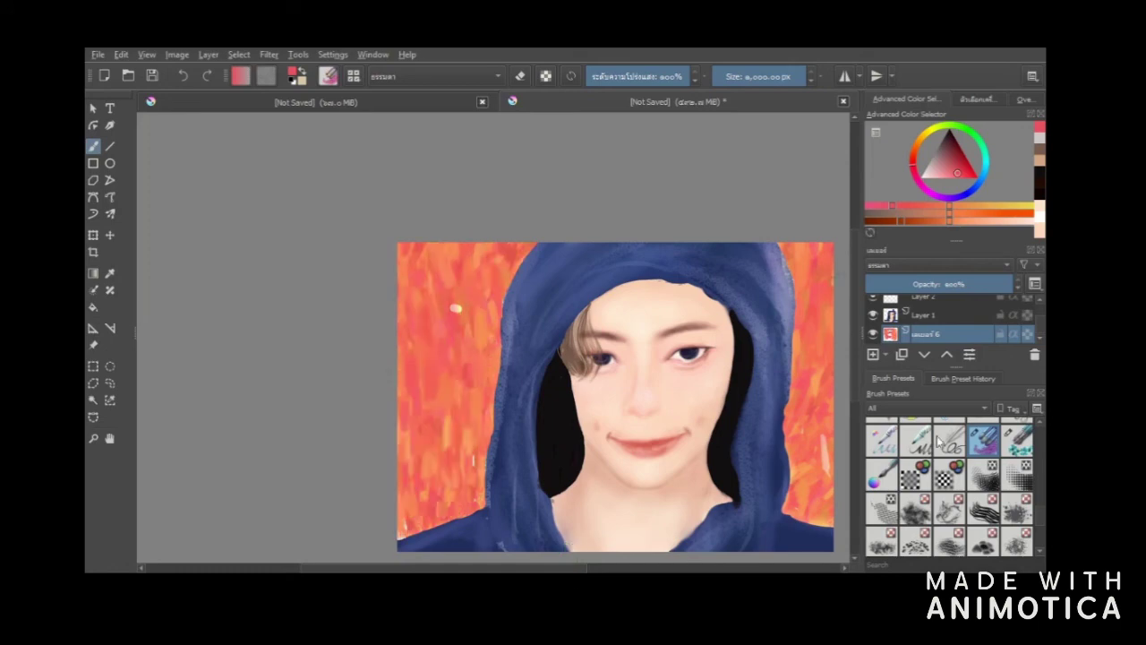
# - Hide layer 3 and choose a thin pen brush preset
pyautogui.moveTo(1041, 521); pyautogui.dragTo(1041, 512)
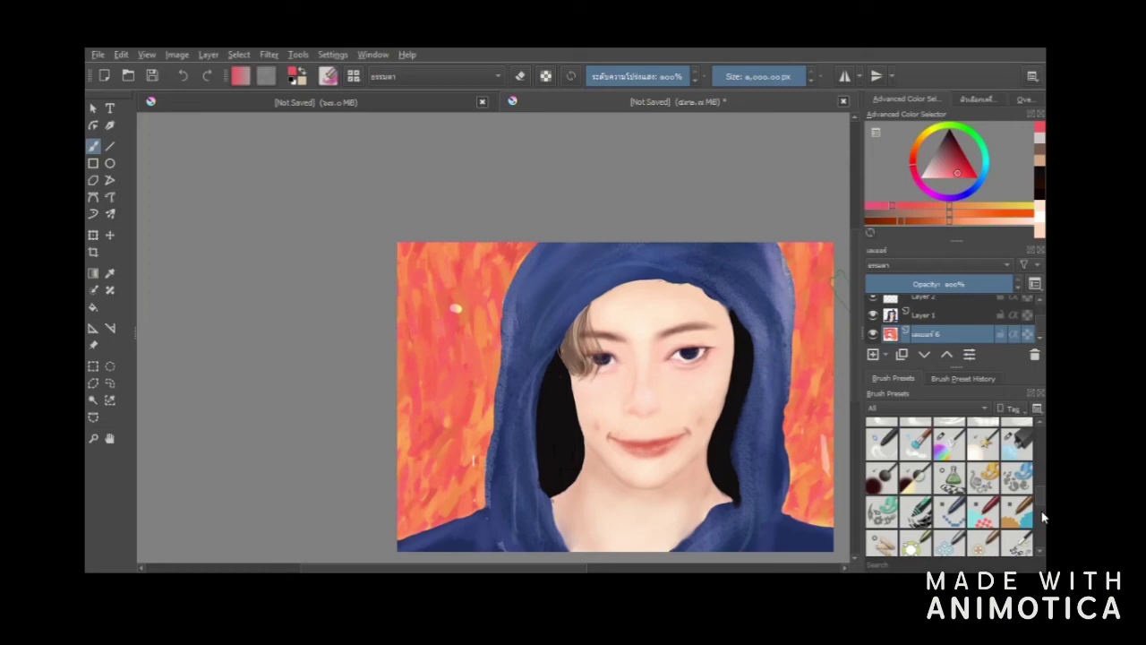
pyautogui.moveTo(1042, 516); pyautogui.dragTo(1042, 514)
pyautogui.click(926, 339)
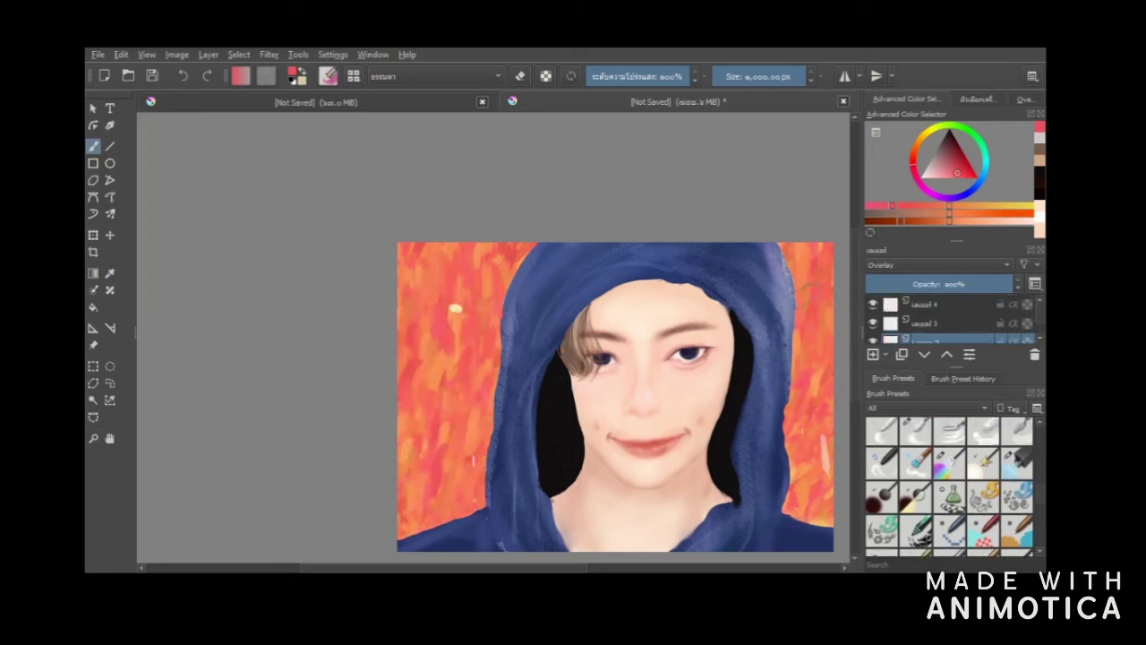
pyautogui.moveTo(854, 253); pyautogui.dragTo(855, 267)
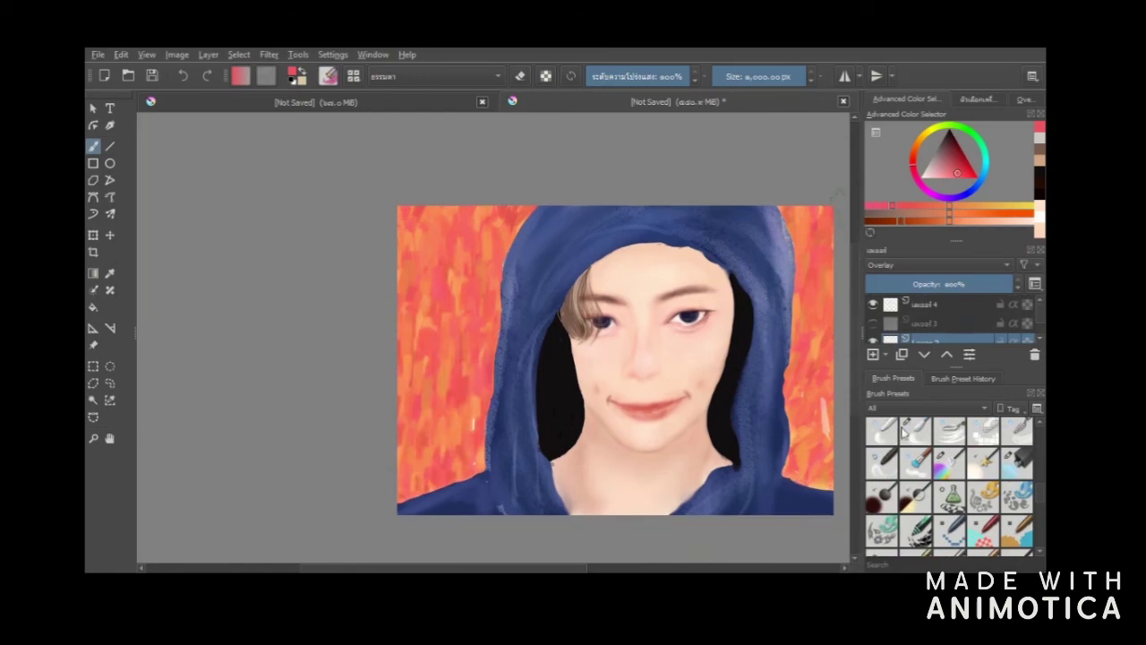
pyautogui.scroll(-3, 1043, 475)
pyautogui.click(1018, 466)
pyautogui.click(983, 500)
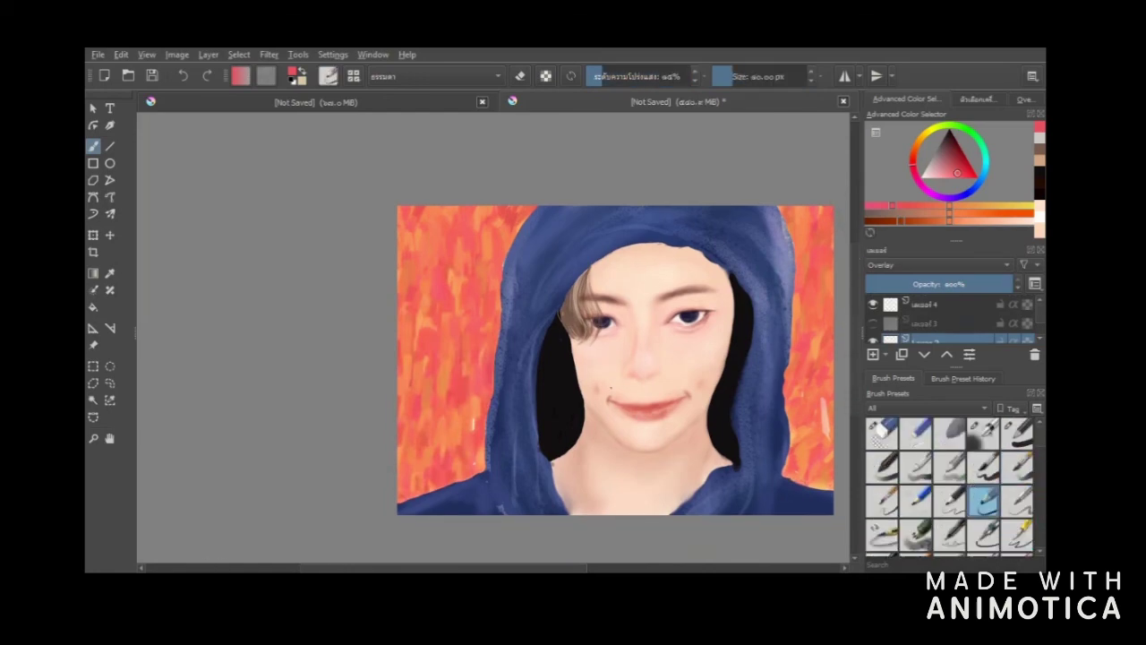
# - Enlarge the thin pen brush and set its opacity to 100% for detail work on the face
pyautogui.click(93, 437)
pyautogui.click(720, 383)
pyautogui.click(361, 289)
pyautogui.moveTo(856, 335); pyautogui.dragTo(857, 360)
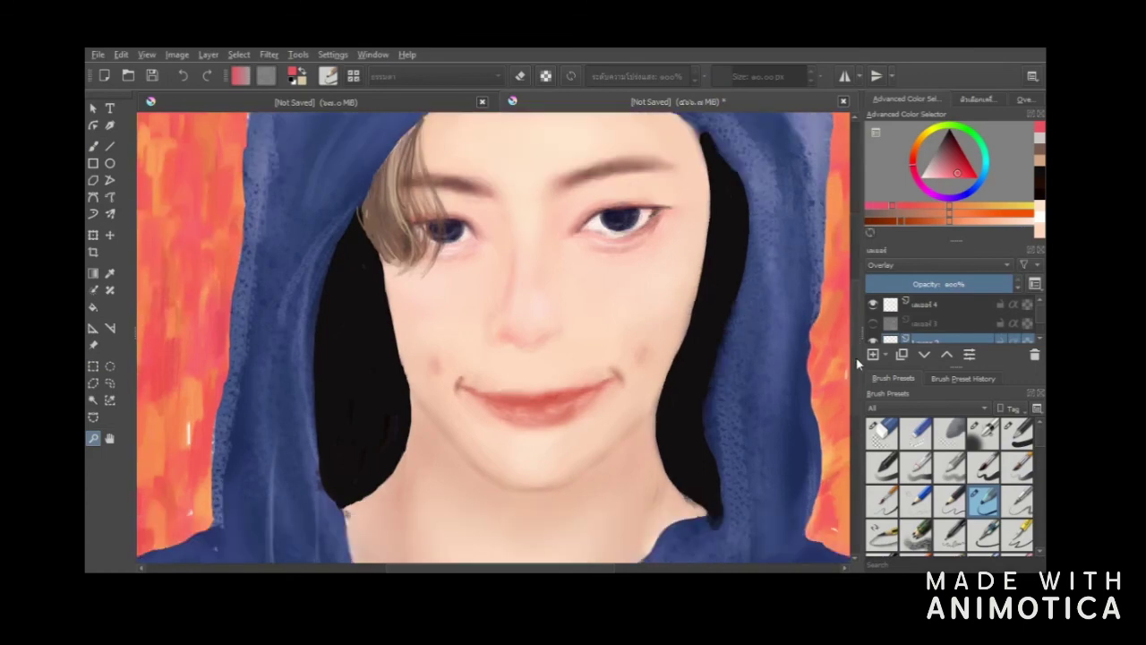
pyautogui.click(93, 146)
pyautogui.click(739, 77)
pyautogui.click(688, 78)
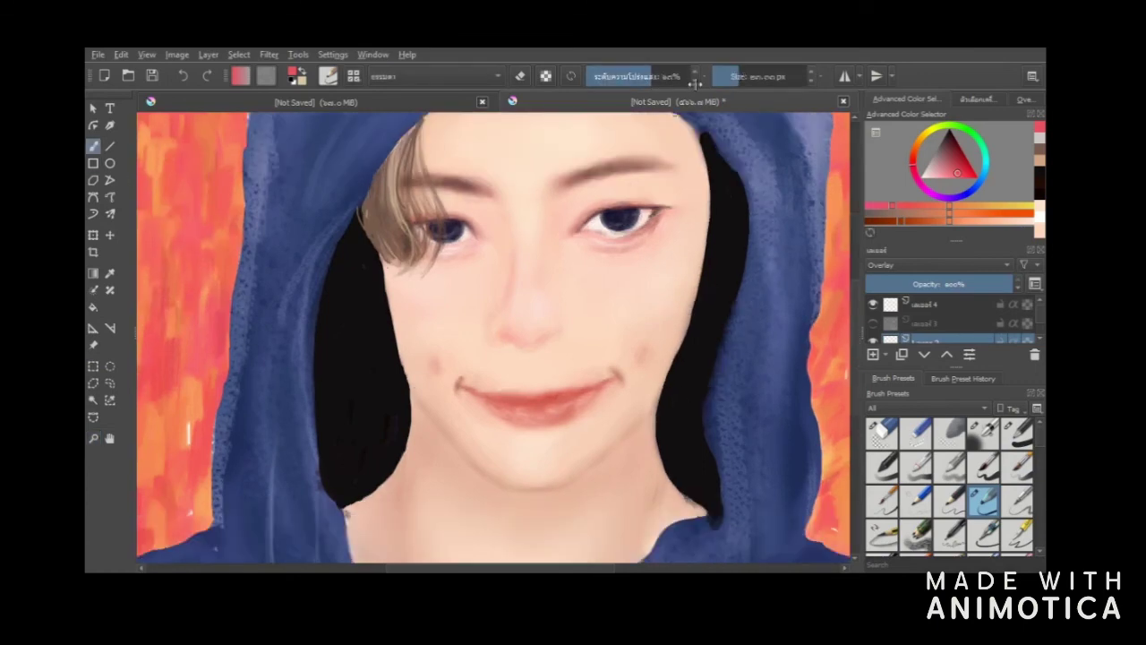
# - Sample a brown tone from the face and make Layer 1 the active layer
pyautogui.click(878, 221)
pyautogui.keyDown('ctrl'); pyautogui.click(629, 367); pyautogui.keyUp('ctrl')
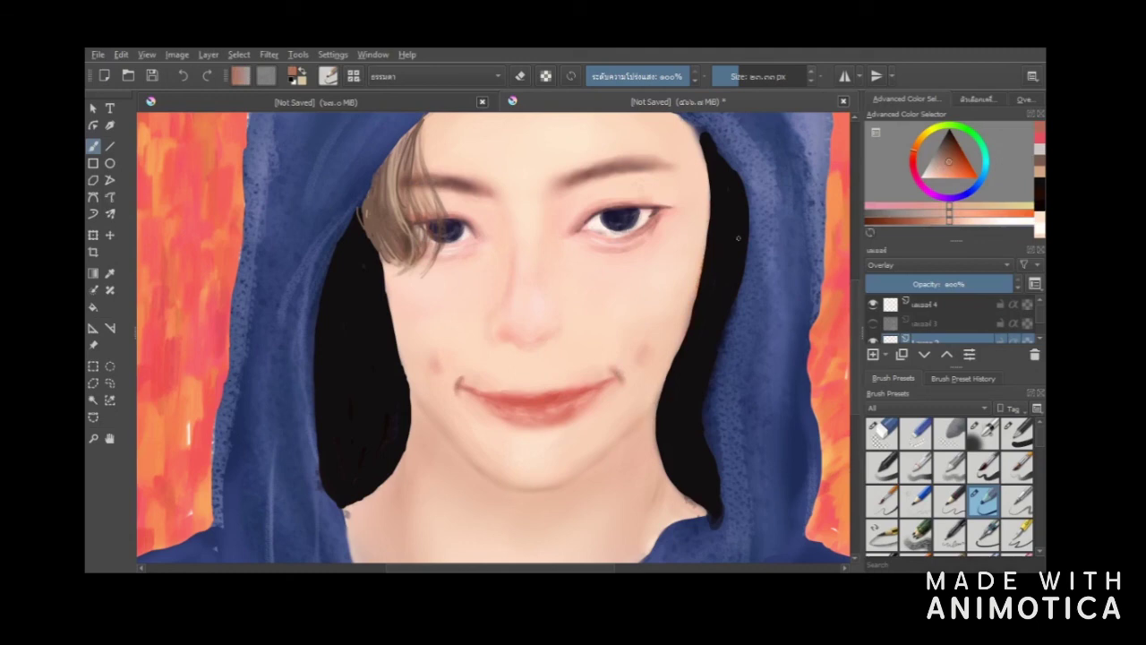
pyautogui.click(879, 221)
pyautogui.scroll(-3, 964, 335)
pyautogui.click(953, 316)
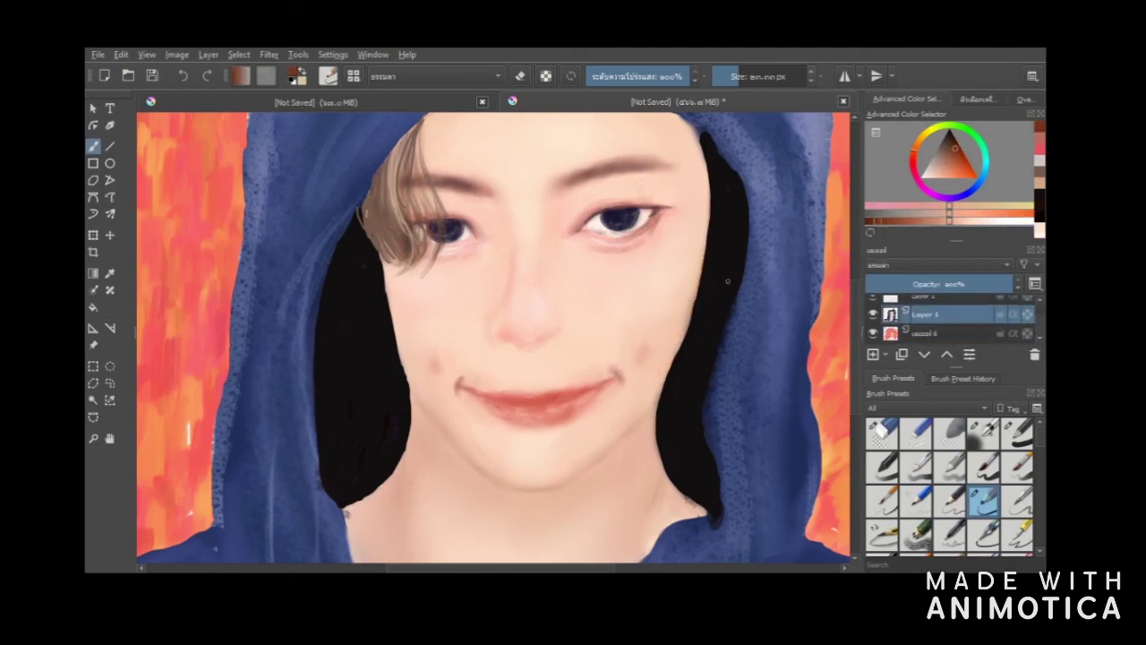
# - Outline the jaw and chin on Layer 1 with a thin brown line, undoing the faulty strokes
pyautogui.keyDown('ctrl'); pyautogui.click(644, 162); pyautogui.keyUp('ctrl')
pyautogui.moveTo(657, 397); pyautogui.dragTo(585, 463)
pyautogui.moveTo(406, 372)
pyautogui.mouseDown()
pyautogui.moveTo(427, 413)
pyautogui.moveTo(490, 479)
pyautogui.mouseUp()
pyautogui.hotkey('ctrl', 'z')
pyautogui.moveTo(589, 460); pyautogui.dragTo(549, 488)
pyautogui.hotkey('ctrl', 'z')
pyautogui.hotkey('ctrl', 'z')
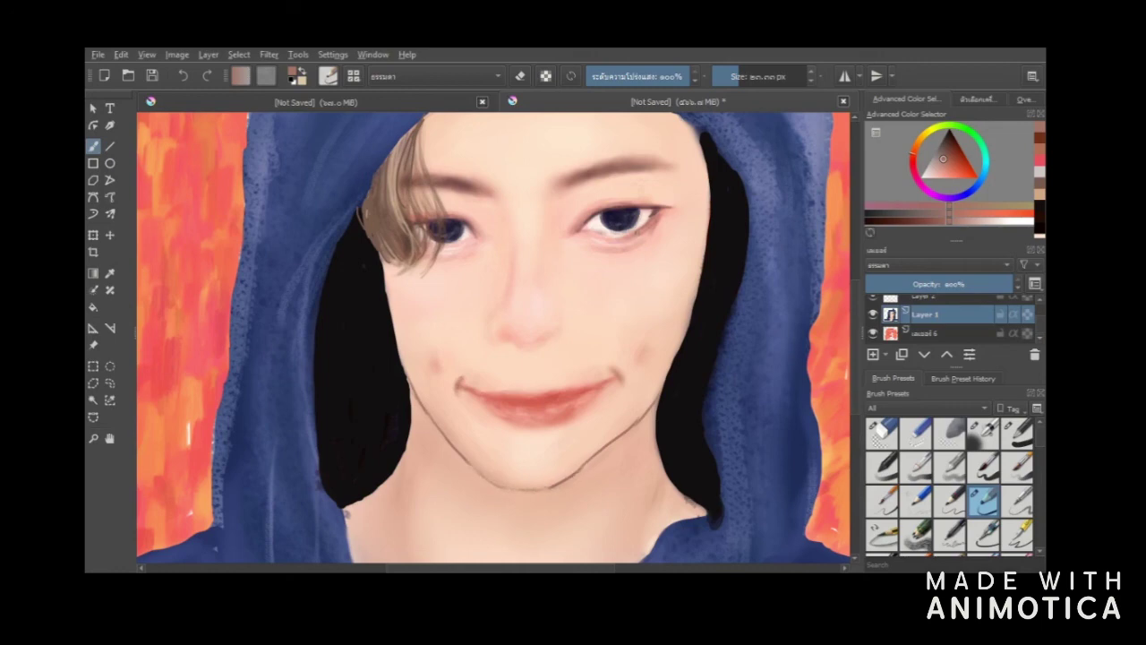
# - Sample a pinkish skin tone near the eye and trace the jaw, both cheek edges and both sides of the neck
pyautogui.keyDown('ctrl'); pyautogui.click(580, 224); pyautogui.keyUp('ctrl')
pyautogui.moveTo(658, 394); pyautogui.dragTo(647, 405)
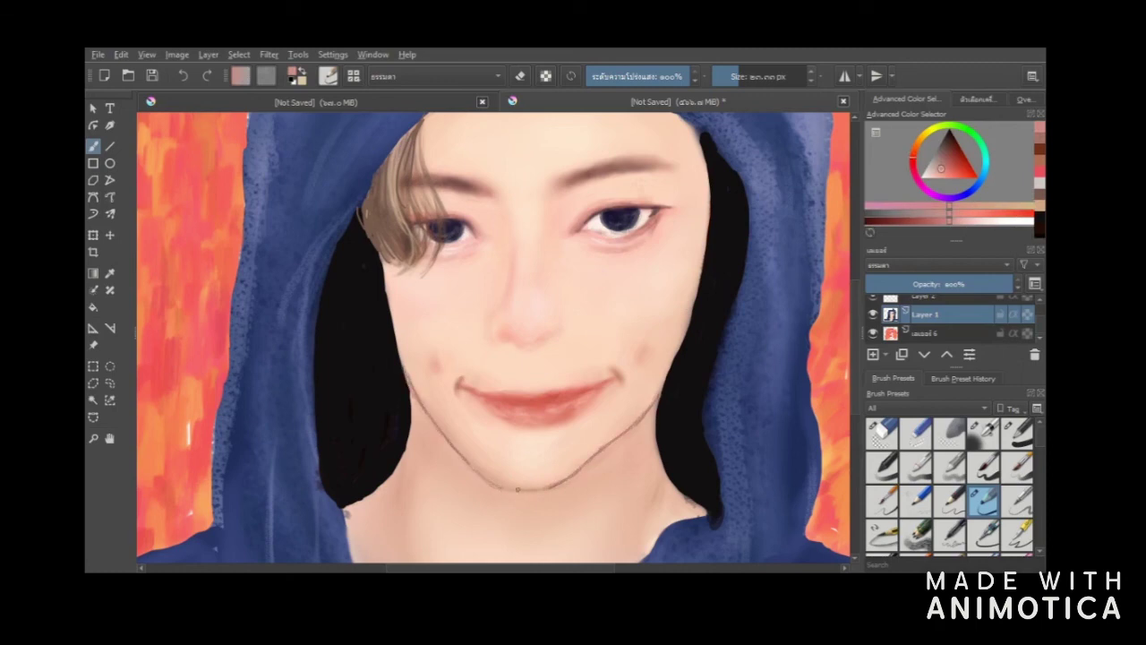
pyautogui.moveTo(383, 261); pyautogui.dragTo(397, 342)
pyautogui.moveTo(387, 291); pyautogui.dragTo(400, 361)
pyautogui.moveTo(704, 136); pyautogui.dragTo(699, 291)
pyautogui.moveTo(708, 226)
pyautogui.mouseDown()
pyautogui.moveTo(689, 335)
pyautogui.moveTo(667, 380)
pyautogui.mouseUp()
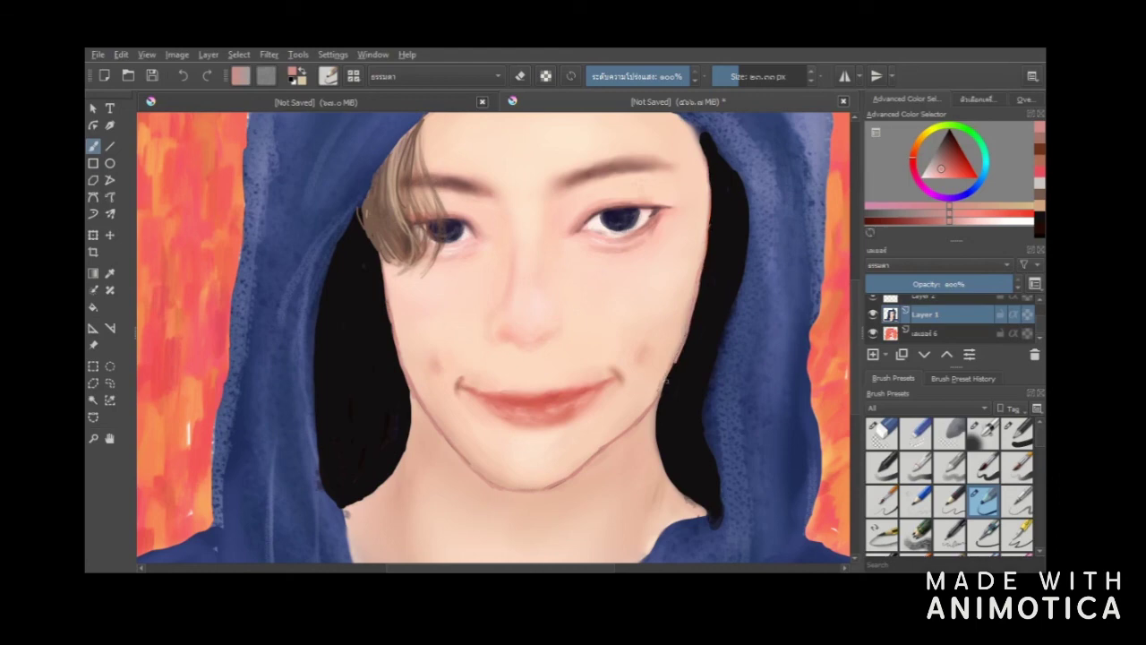
pyautogui.moveTo(411, 396); pyautogui.dragTo(407, 453)
pyautogui.moveTo(662, 392)
pyautogui.mouseDown()
pyautogui.moveTo(657, 455)
pyautogui.moveTo(679, 485)
pyautogui.mouseUp()
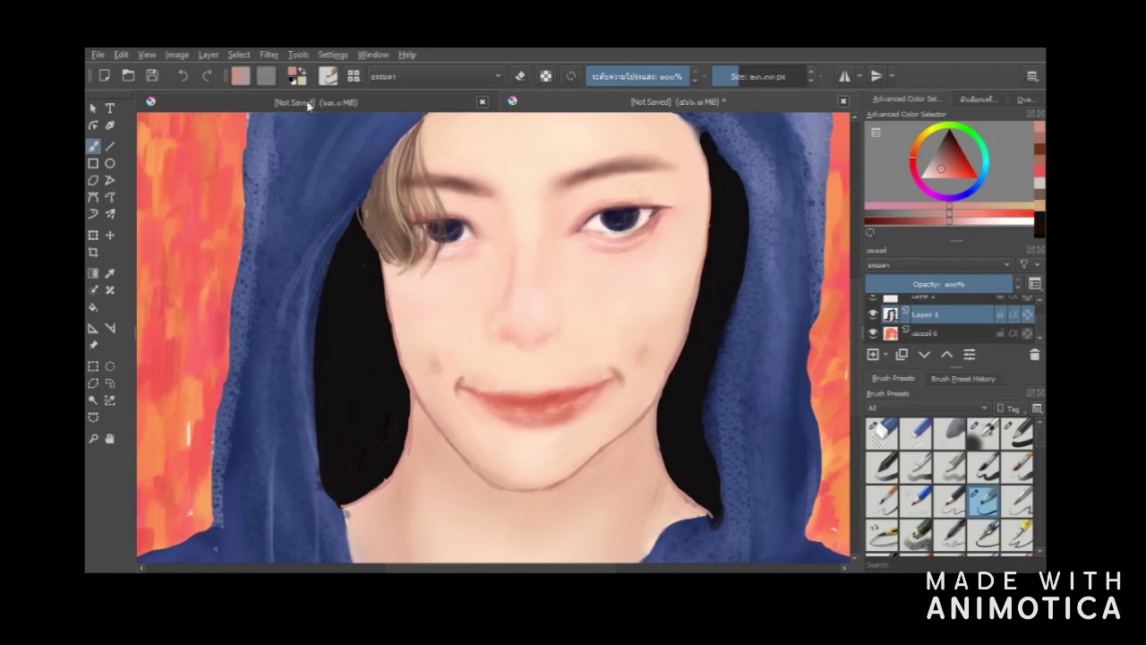
# - Switch to a blending brush and soften the new outlines along the chin and neck
pyautogui.press('/')
pyautogui.click(745, 77)
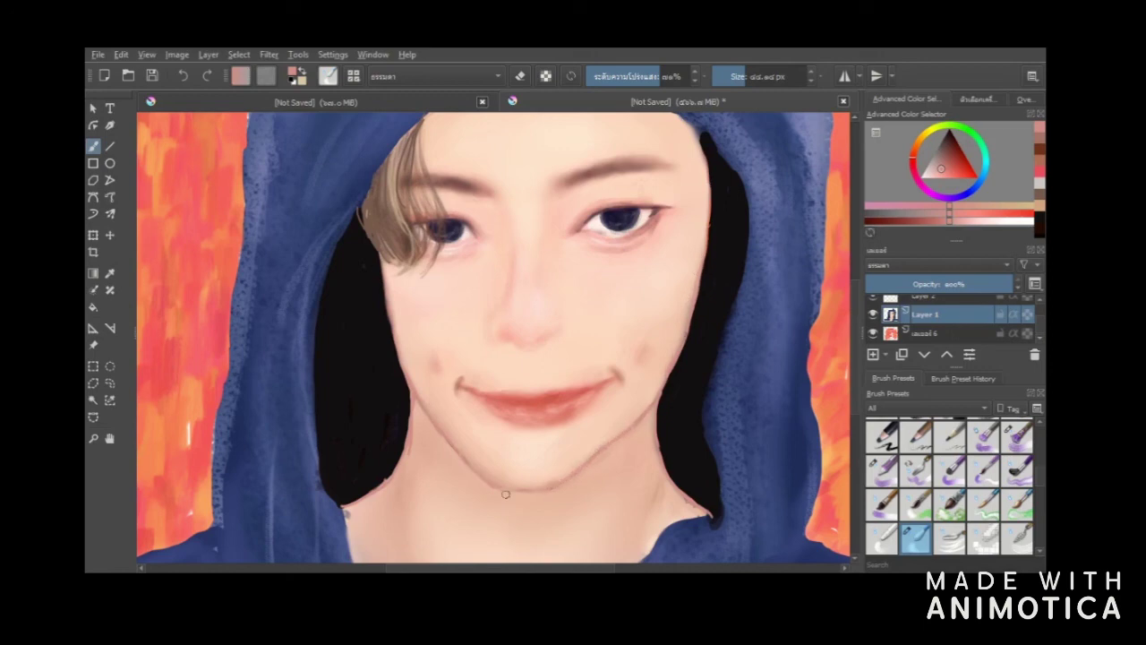
pyautogui.moveTo(661, 405); pyautogui.dragTo(697, 500)
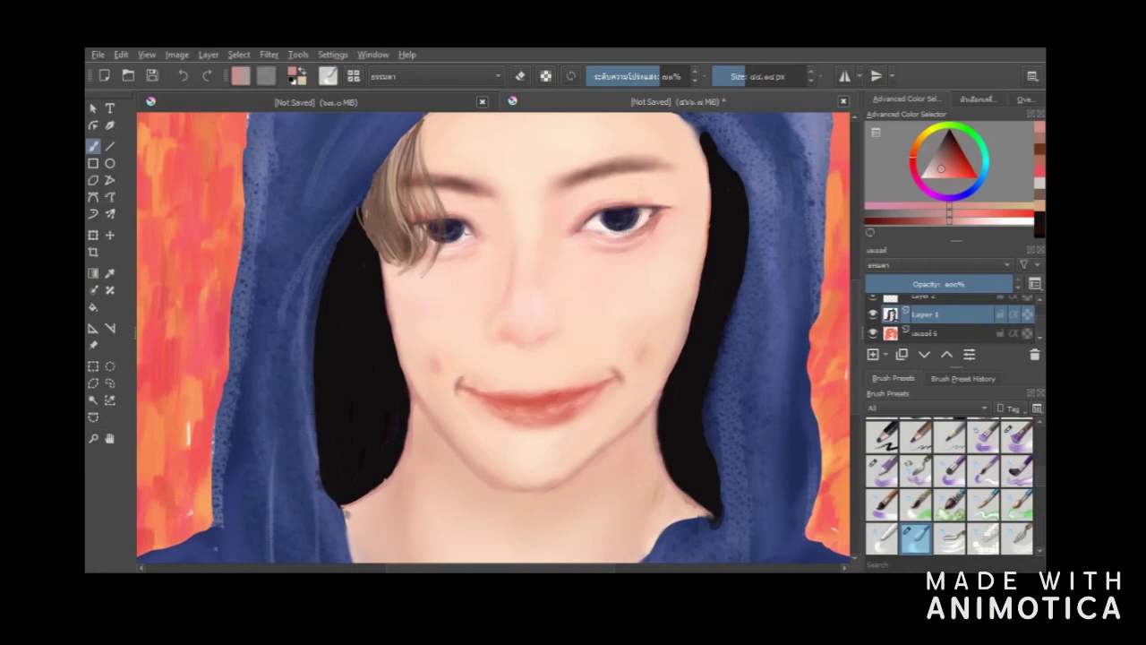
# - Make layer 3 visible again and select it
pyautogui.click(93, 437)
pyautogui.click(463, 391)
pyautogui.click(462, 391)
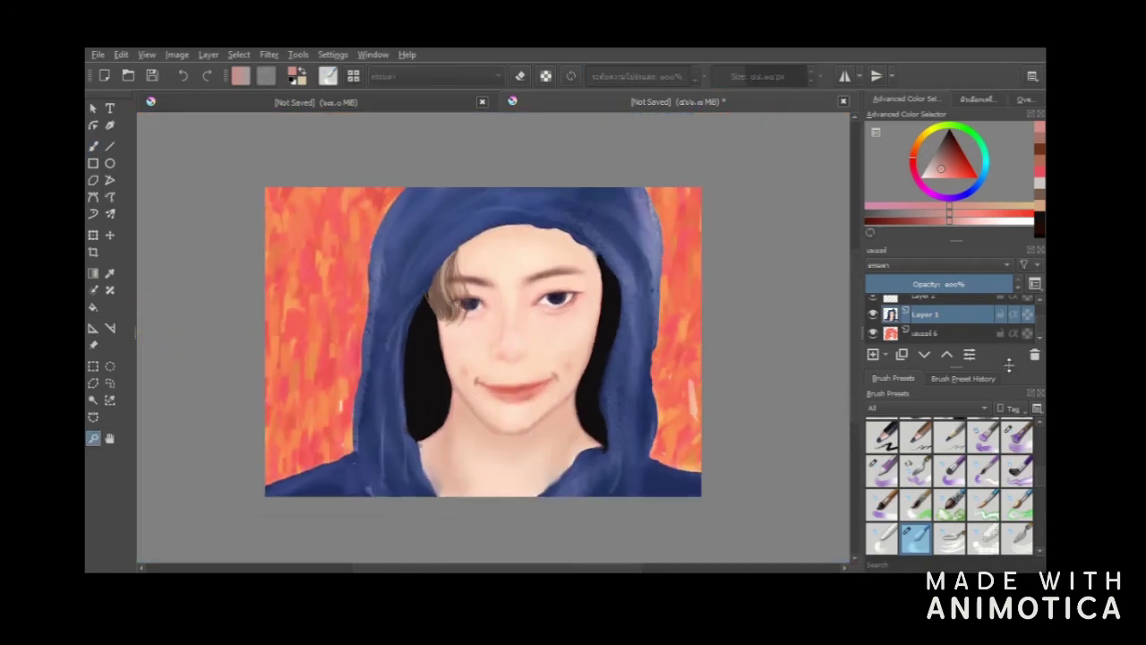
pyautogui.click(963, 334)
pyautogui.moveTo(1041, 329); pyautogui.dragTo(1041, 315)
pyautogui.click(873, 324)
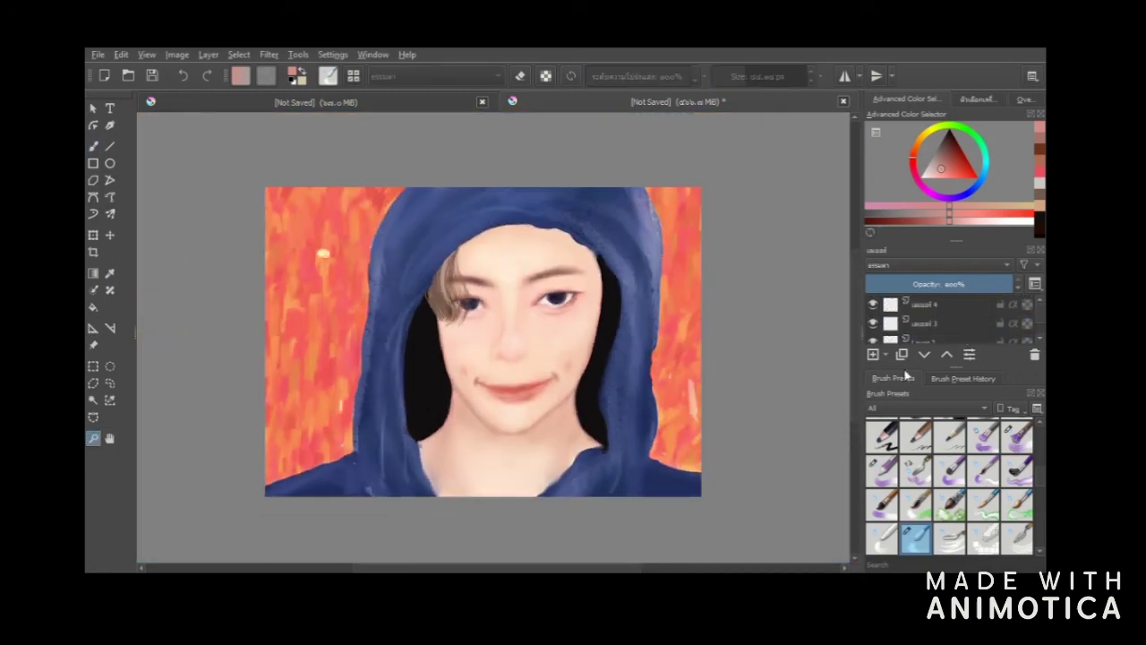
pyautogui.click(940, 325)
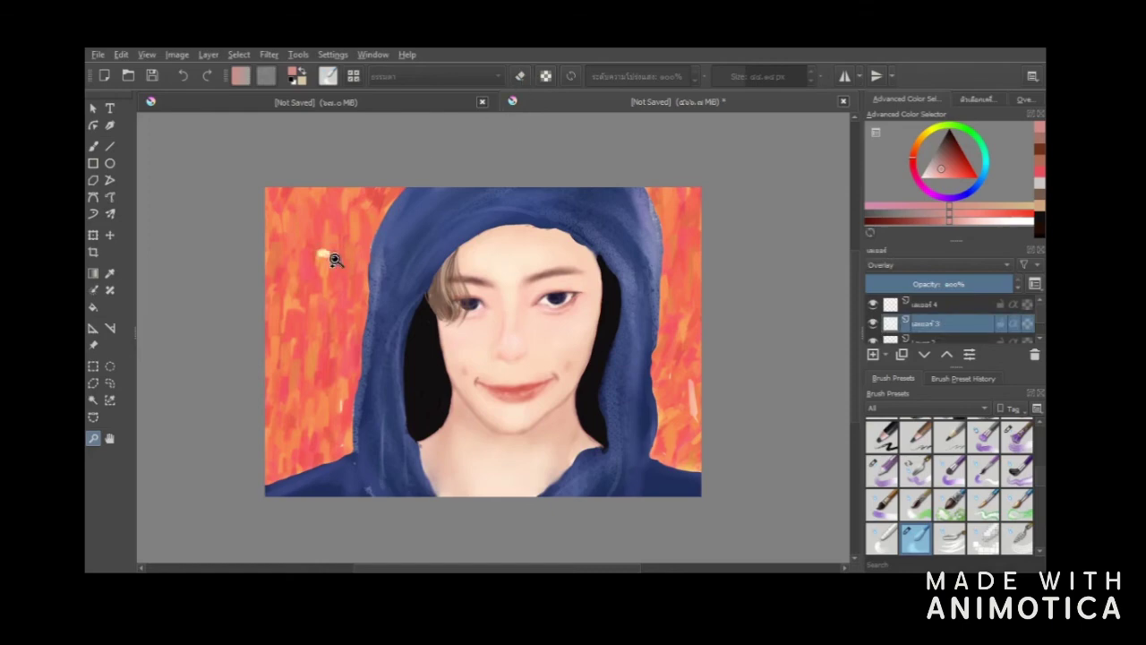
# - Erase the stray pale yellow spot over the background left of the hood on layer 3, using a 1,000 px eraser
pyautogui.moveTo(330, 256); pyautogui.dragTo(338, 264)
pyautogui.click(398, 274)
pyautogui.rightClick(470, 310)
pyautogui.scroll(-18, 540, 327)
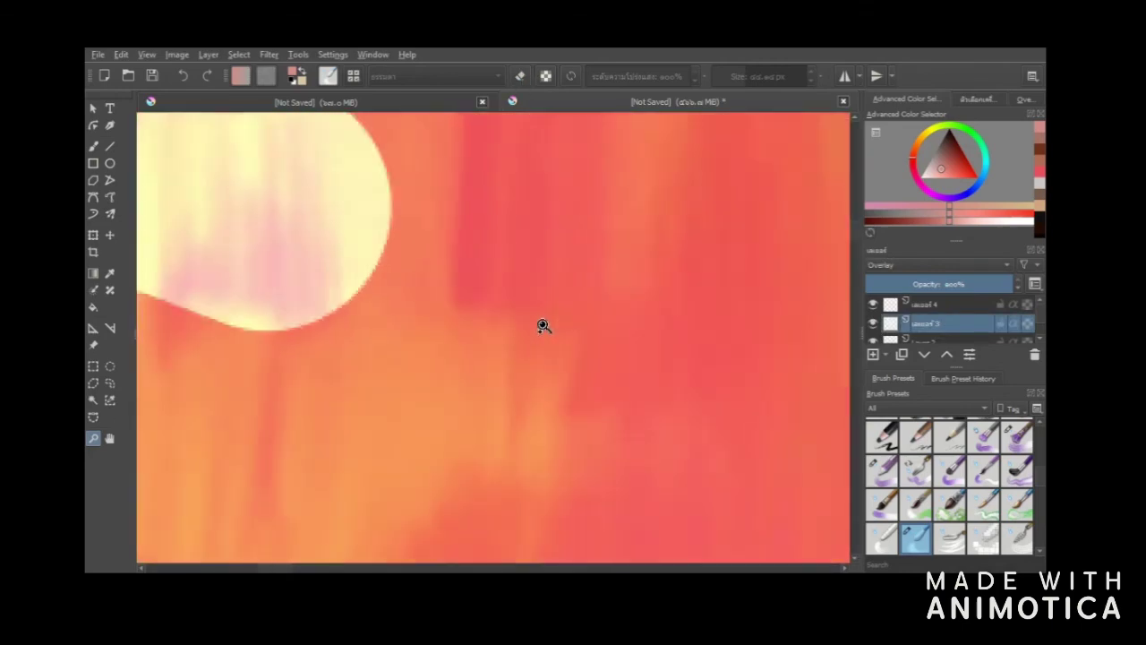
pyautogui.scroll(14, 533, 333)
pyautogui.scroll(-17, 524, 378)
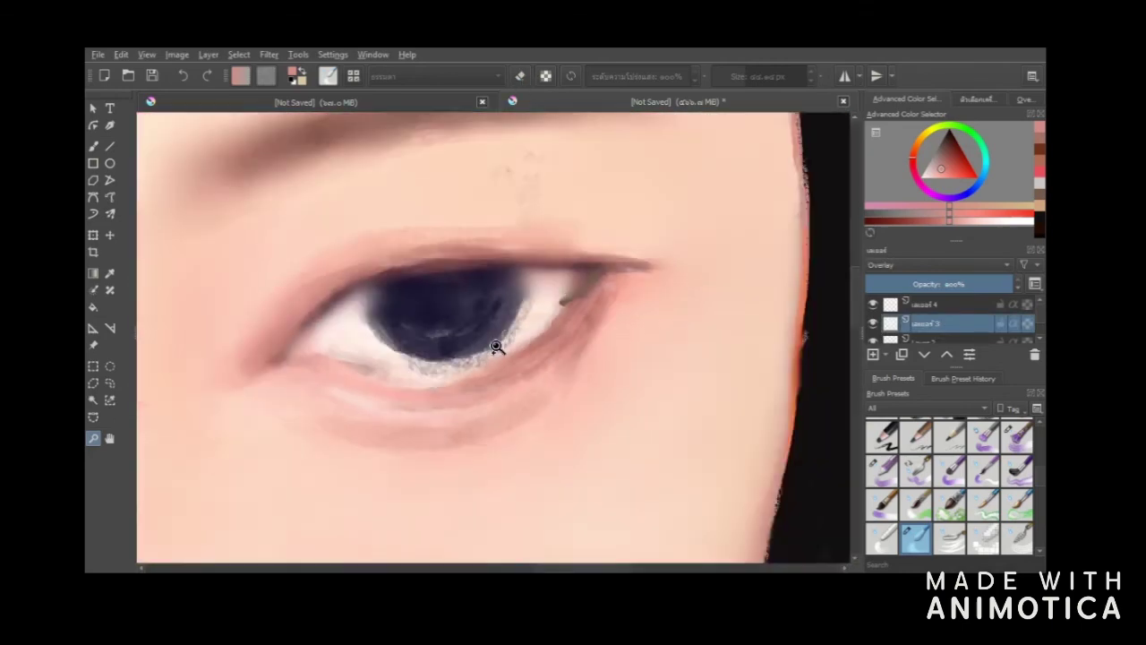
pyautogui.scroll(6, 488, 337)
pyautogui.scroll(-2, 490, 336)
pyautogui.press('b')
pyautogui.press('e')
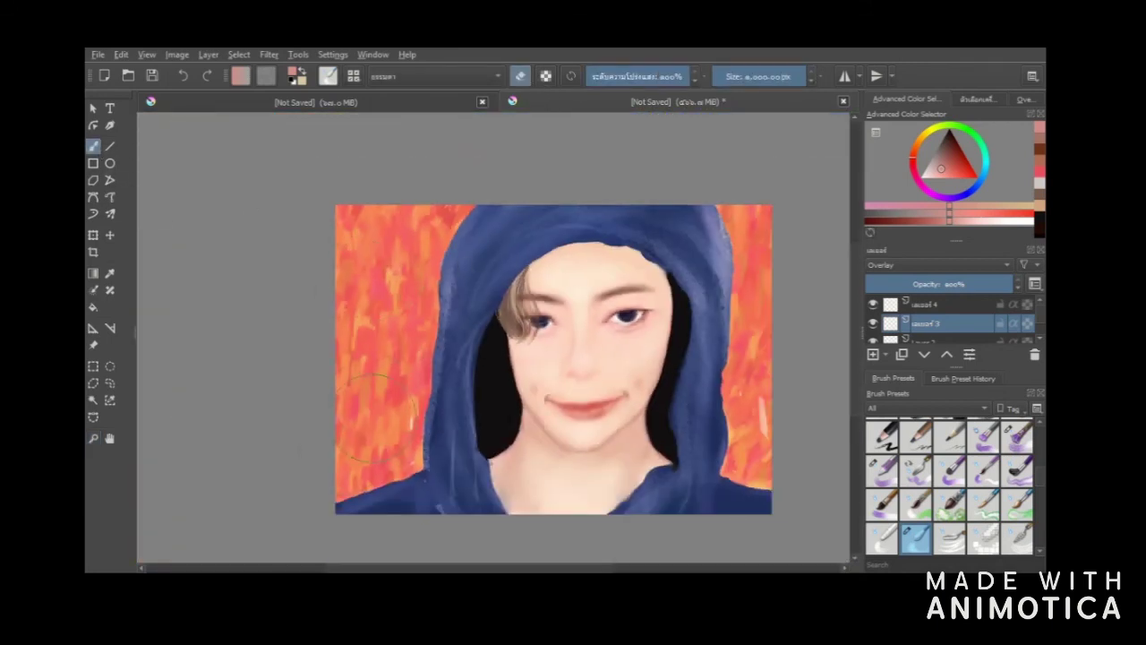
# - Select background layer 6, leave eraser mode and return to the textured brush at 1,000 px
pyautogui.click(933, 340)
pyautogui.moveTo(1042, 313); pyautogui.dragTo(1038, 337)
pyautogui.click(949, 333)
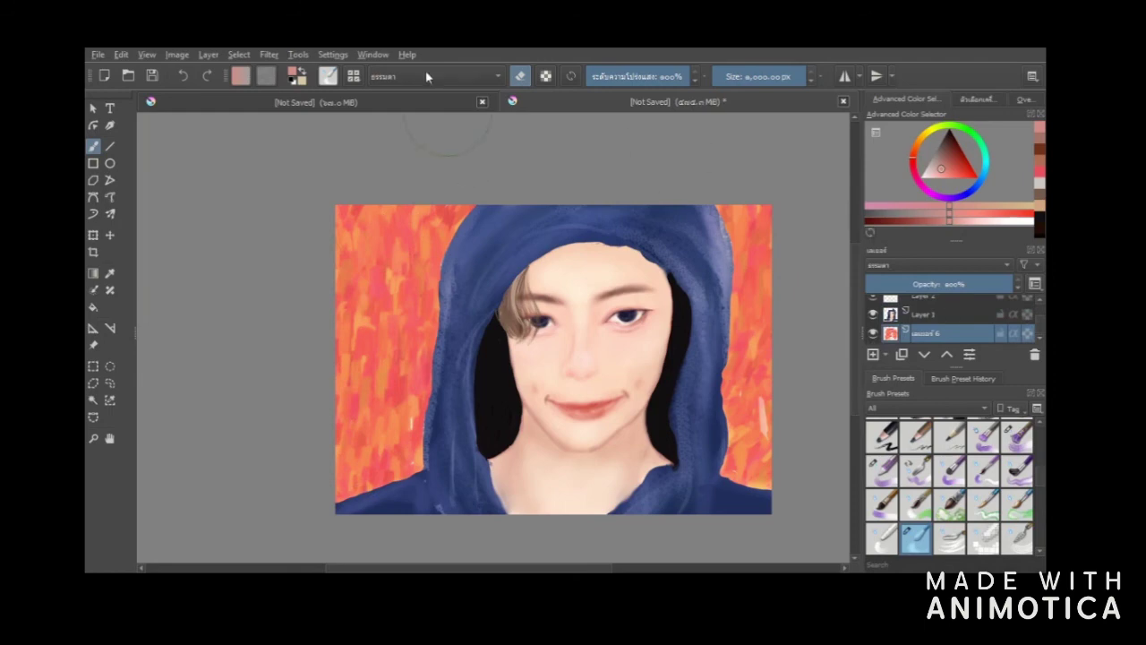
pyautogui.press('e')
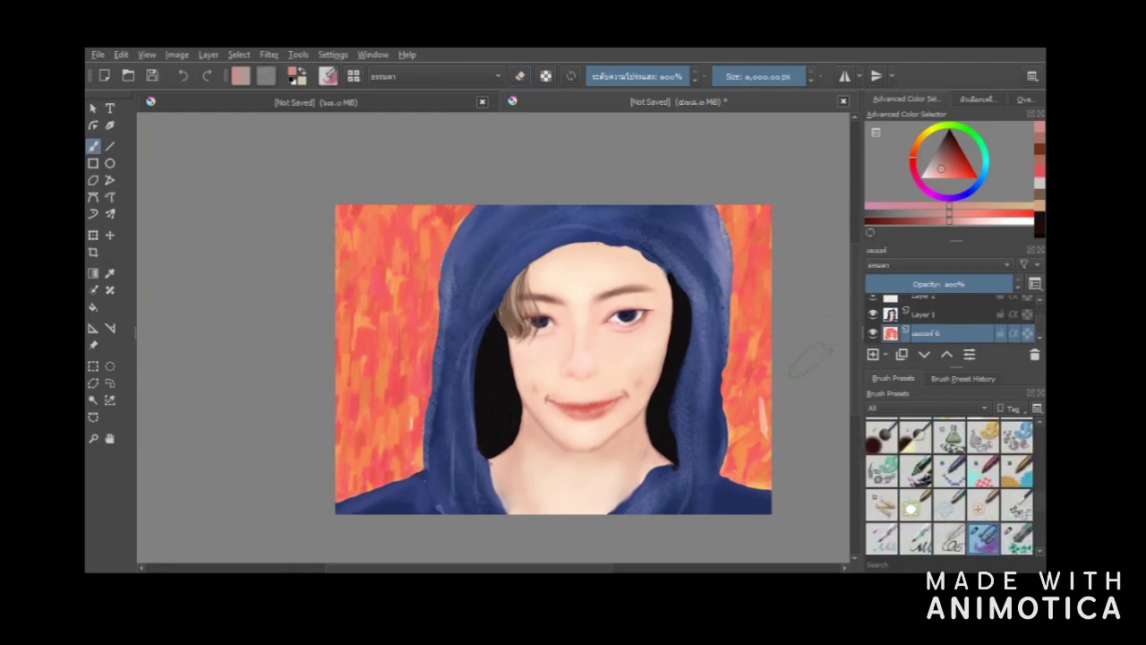
# - Choose a dark green colour and paint the first streaks over the orange background at the upper left of the hood
pyautogui.click(986, 158)
pyautogui.moveTo(986, 158); pyautogui.dragTo(986, 156)
pyautogui.moveTo(961, 221)
pyautogui.mouseDown()
pyautogui.moveTo(933, 224)
pyautogui.moveTo(999, 207)
pyautogui.moveTo(897, 230)
pyautogui.moveTo(911, 215)
pyautogui.mouseUp()
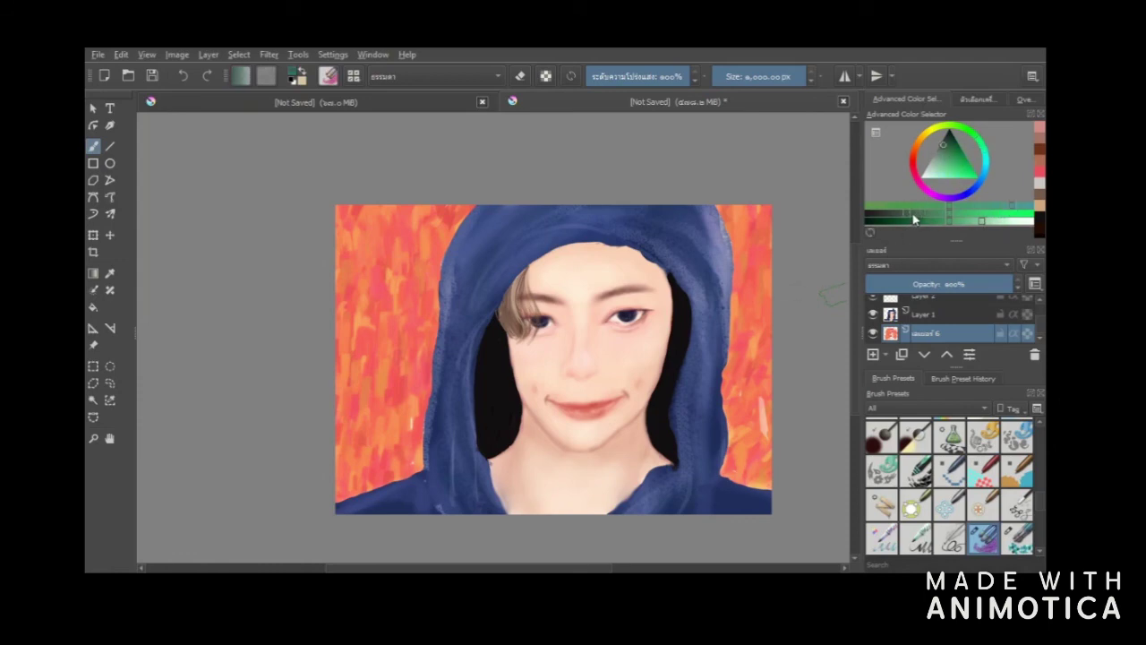
pyautogui.moveTo(403, 255); pyautogui.dragTo(404, 303)
# - Reduce the brush size and cover the background on both sides of the hood with slanted dark green streaks
pyautogui.click(783, 78)
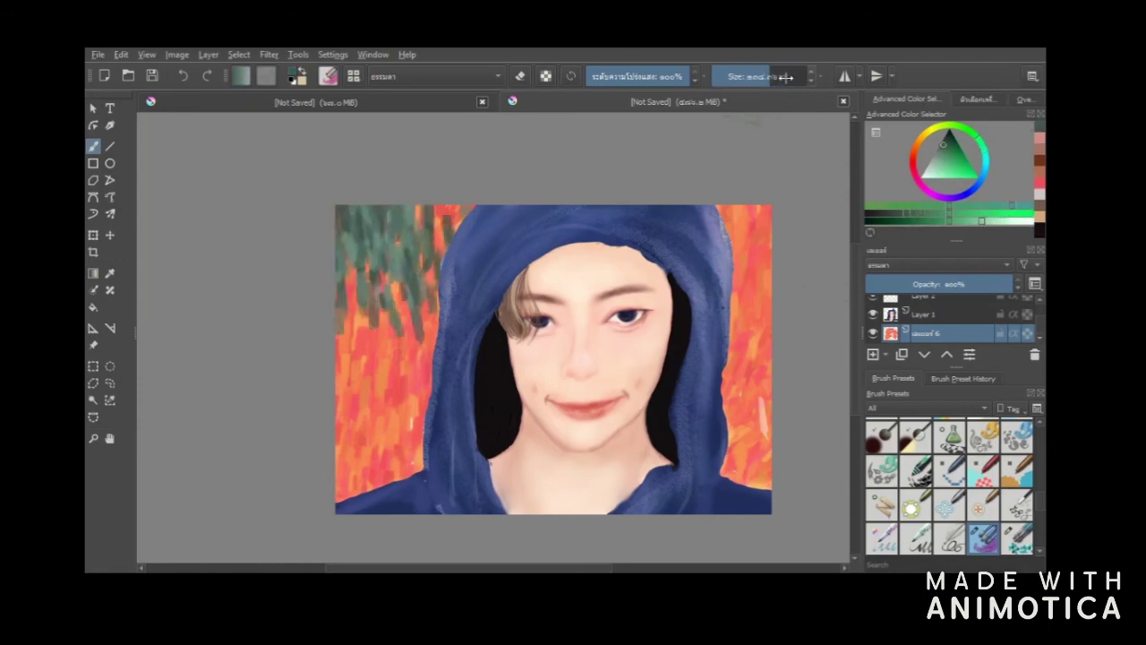
pyautogui.click(795, 82)
pyautogui.moveTo(340, 210); pyautogui.dragTo(432, 300)
pyautogui.moveTo(346, 309); pyautogui.dragTo(420, 337)
pyautogui.moveTo(417, 215)
pyautogui.mouseDown()
pyautogui.moveTo(453, 245)
pyautogui.moveTo(444, 260)
pyautogui.mouseUp()
pyautogui.moveTo(374, 343); pyautogui.dragTo(427, 376)
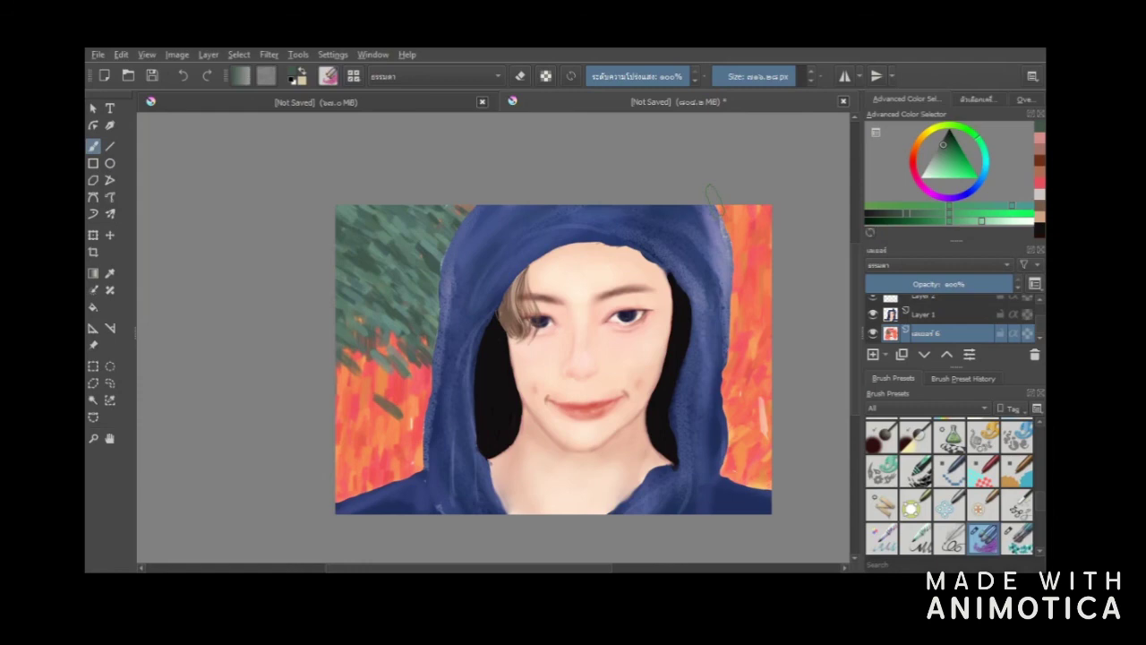
pyautogui.moveTo(349, 304); pyautogui.dragTo(421, 493)
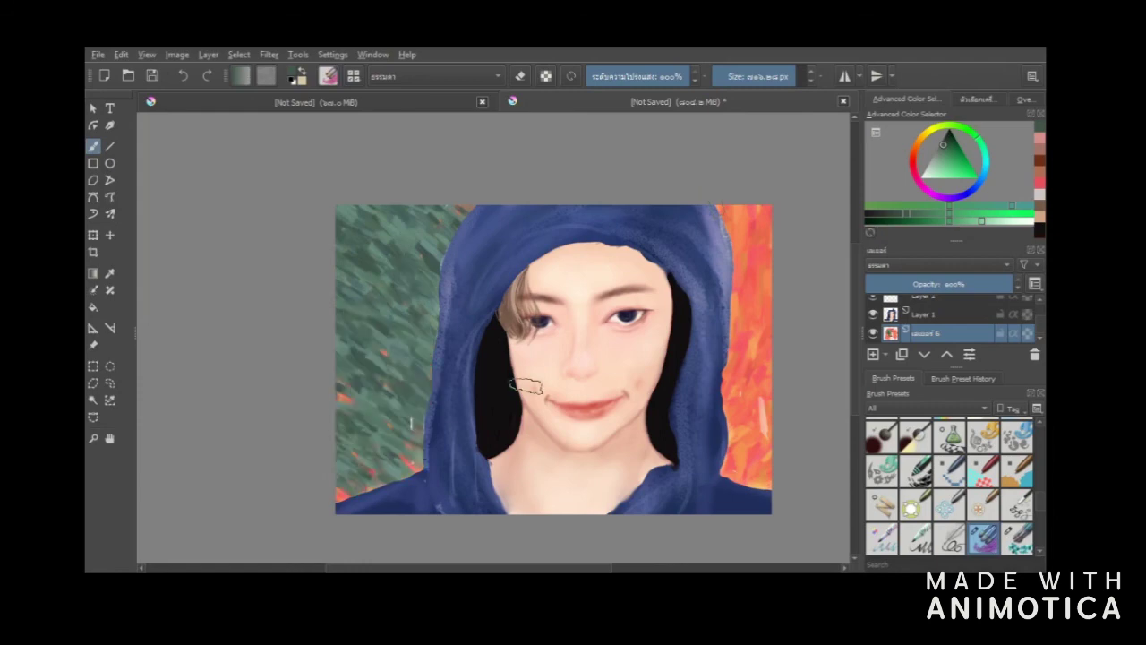
pyautogui.moveTo(341, 420); pyautogui.dragTo(416, 496)
pyautogui.moveTo(371, 210); pyautogui.dragTo(456, 269)
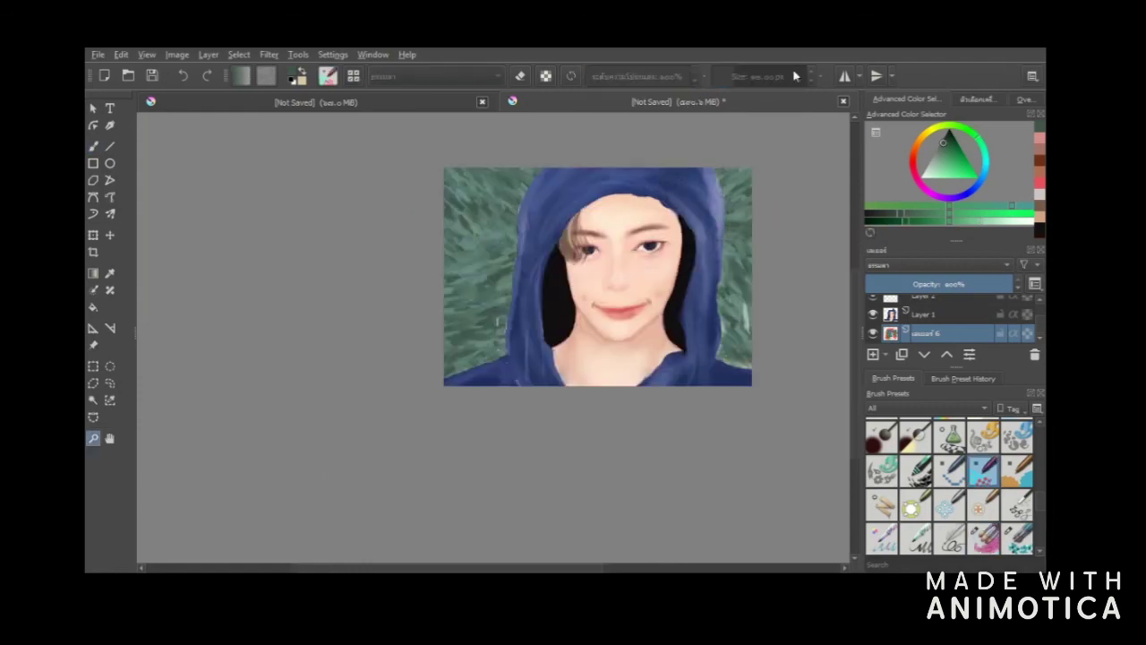
# - Try several brush presets for the green background on layer 6 and settle on the 1,000 px spatter brush
pyautogui.click(675, 252)
pyautogui.click(172, 404)
pyautogui.moveTo(855, 358); pyautogui.dragTo(856, 351)
pyautogui.moveTo(446, 568); pyautogui.dragTo(503, 569)
pyautogui.moveTo(854, 396); pyautogui.dragTo(854, 391)
pyautogui.click(983, 436)
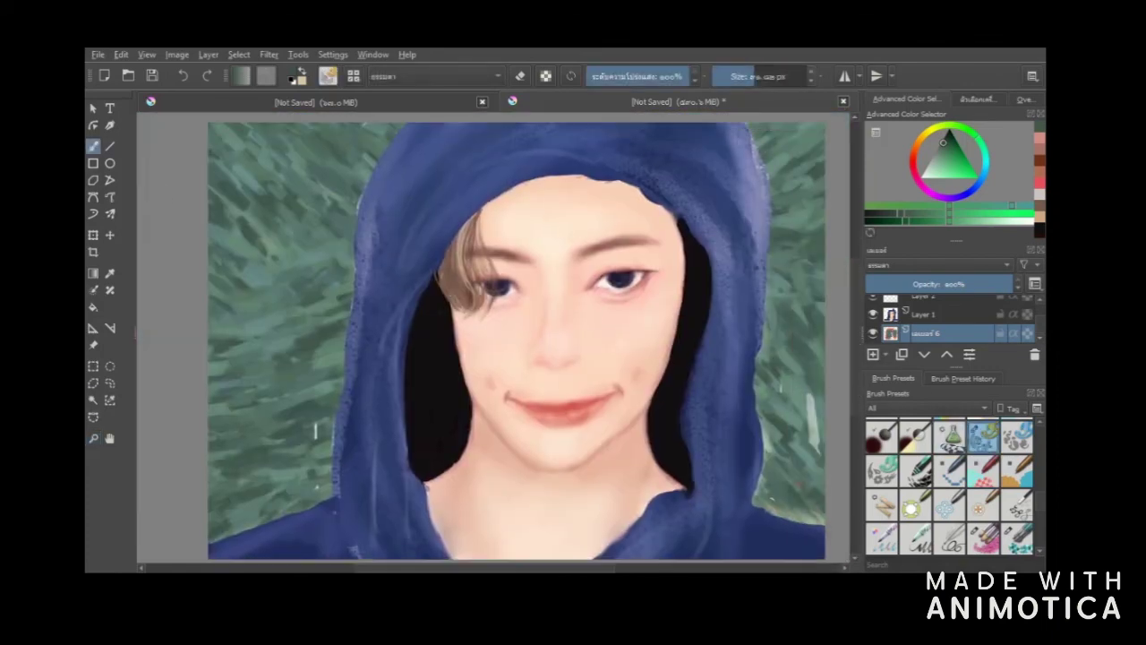
pyautogui.scroll(-3, 1036, 532)
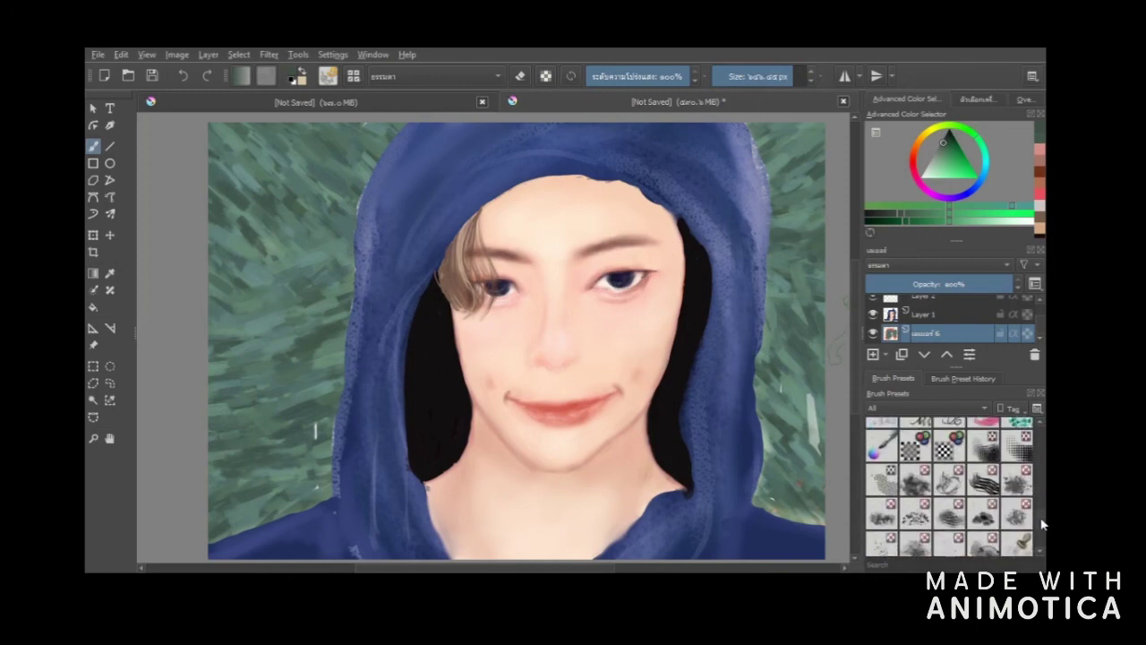
pyautogui.click(881, 491)
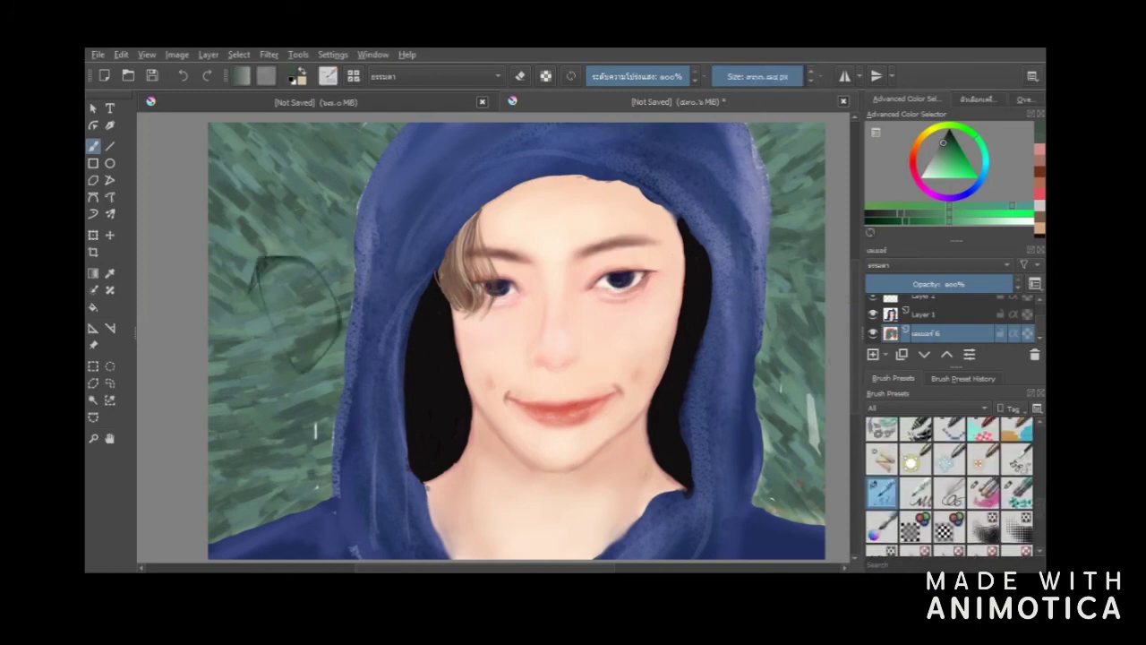
pyautogui.click(1017, 490)
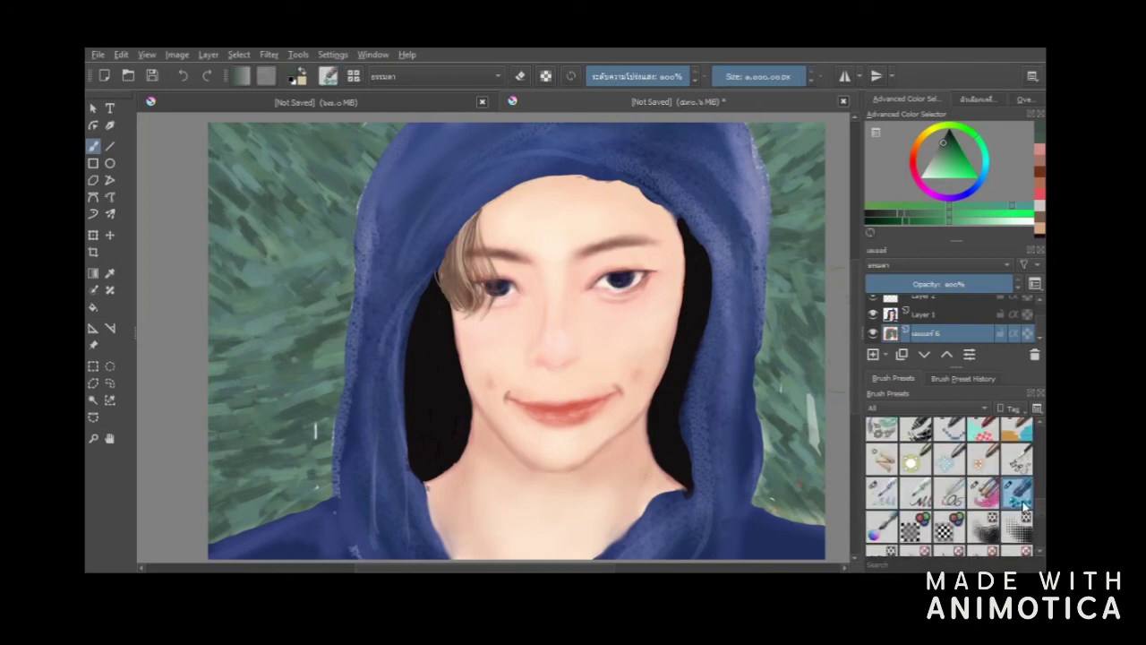
pyautogui.click(1016, 470)
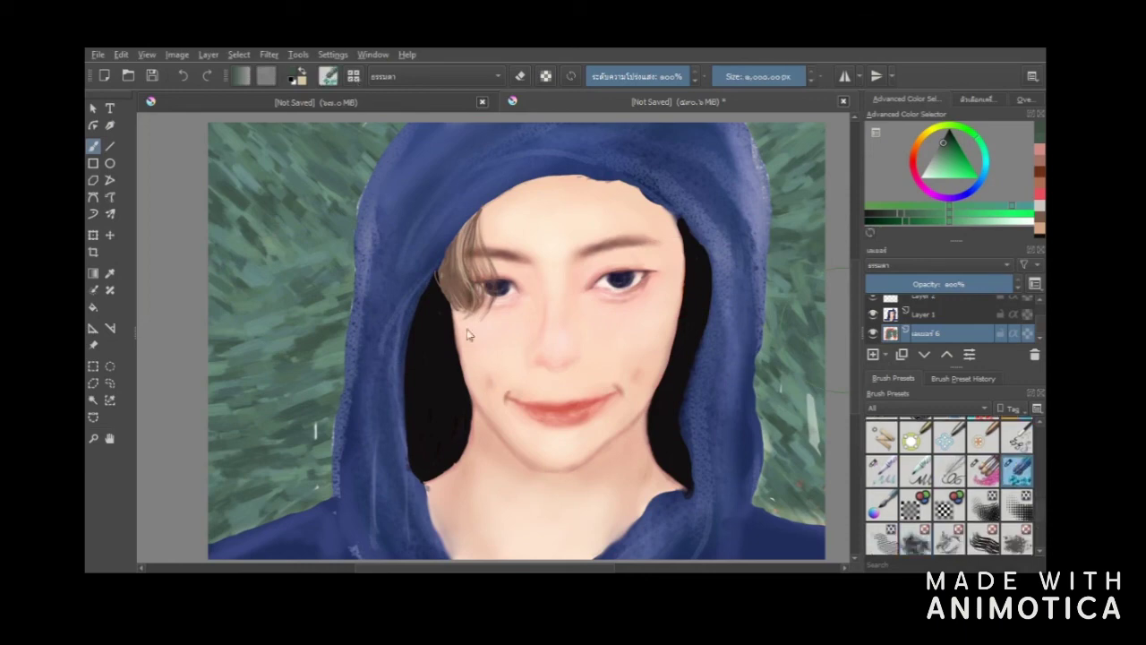
pyautogui.click(916, 435)
pyautogui.click(983, 499)
pyautogui.click(1017, 501)
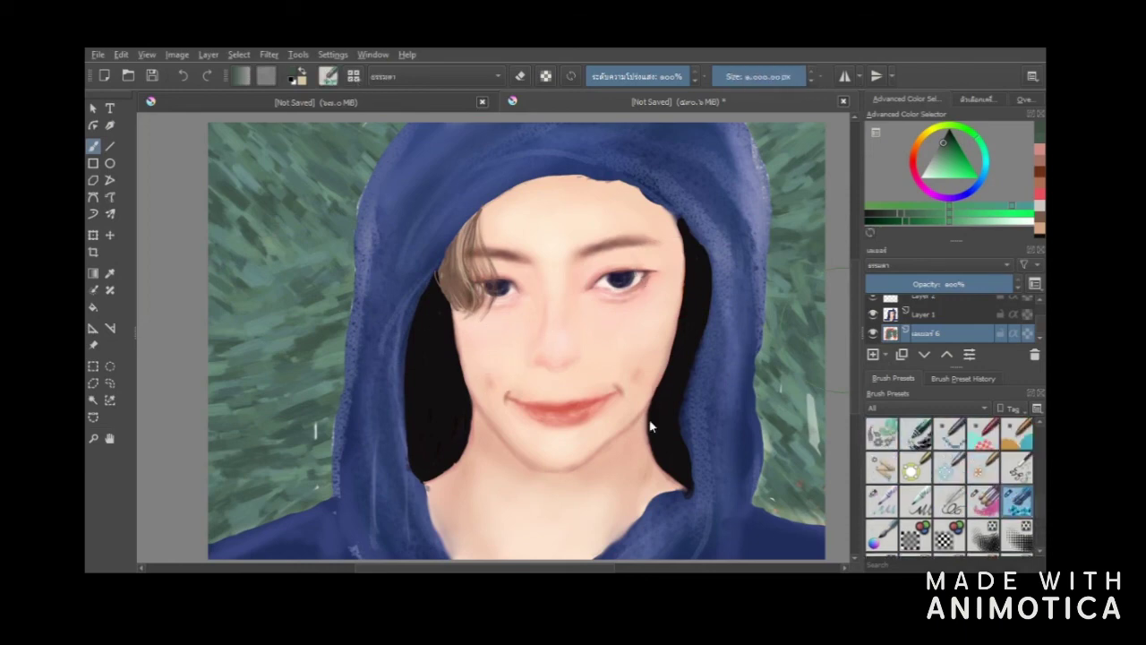
pyautogui.click(759, 77)
pyautogui.click(945, 133)
pyautogui.moveTo(303, 263); pyautogui.dragTo(269, 296)
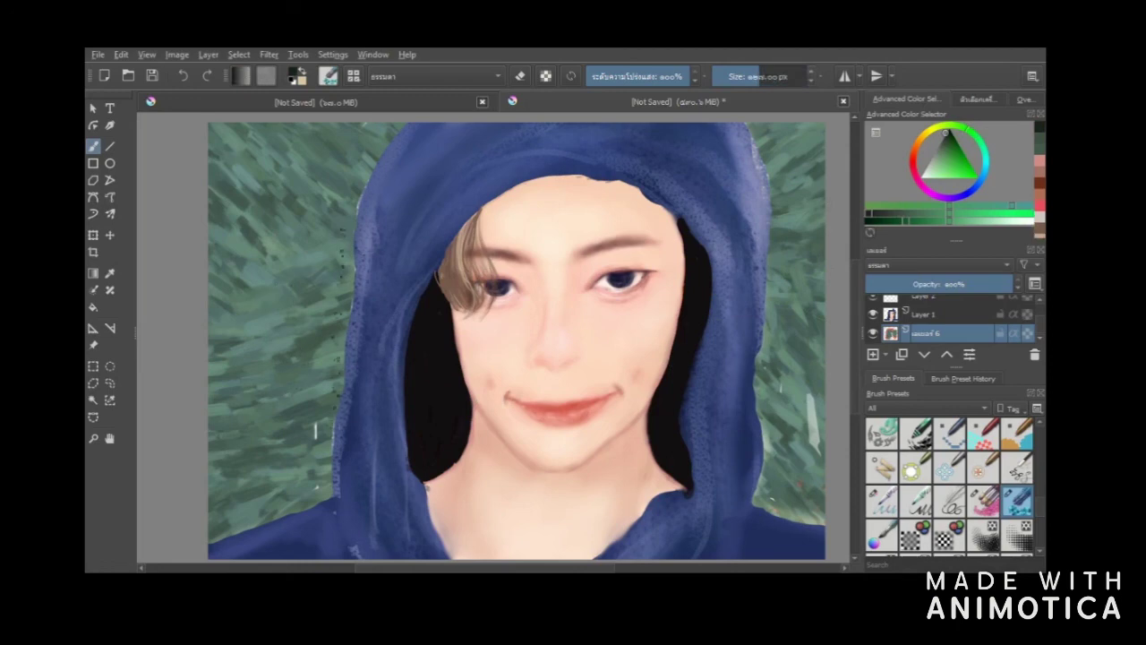
# - Enlarge the spatter brush and mix a light, muted green as the paint colour
pyautogui.press(']')
pyautogui.click(984, 221)
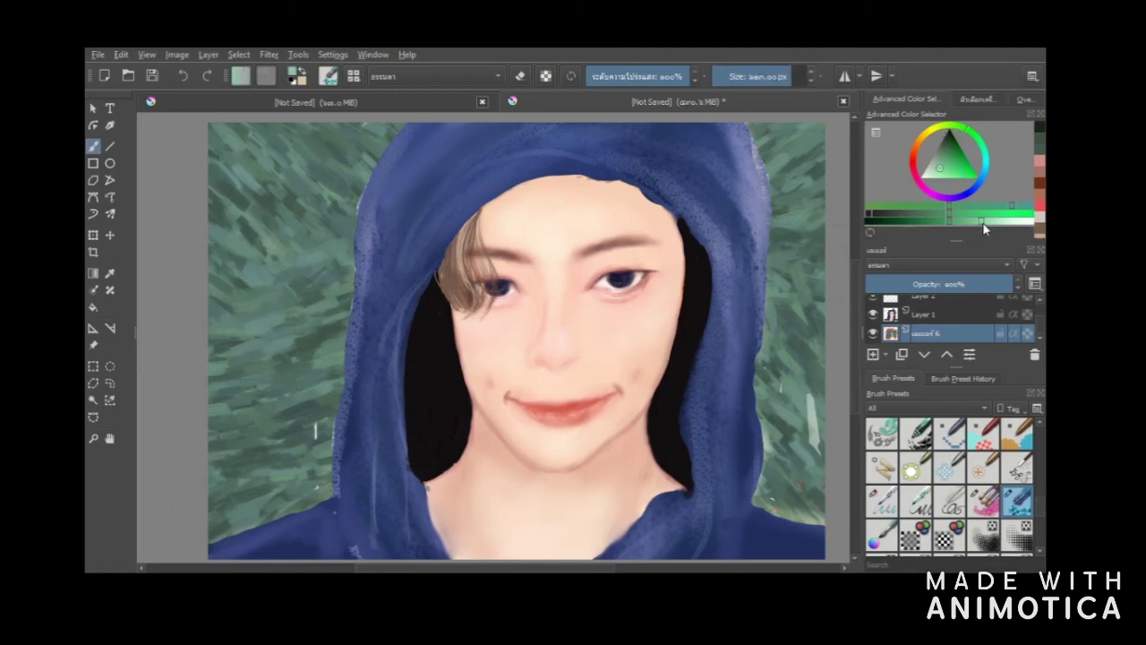
pyautogui.click(350, 433)
pyautogui.click(966, 220)
pyautogui.click(946, 220)
pyautogui.click(994, 220)
pyautogui.click(944, 164)
pyautogui.click(981, 219)
pyautogui.click(940, 164)
pyautogui.click(898, 211)
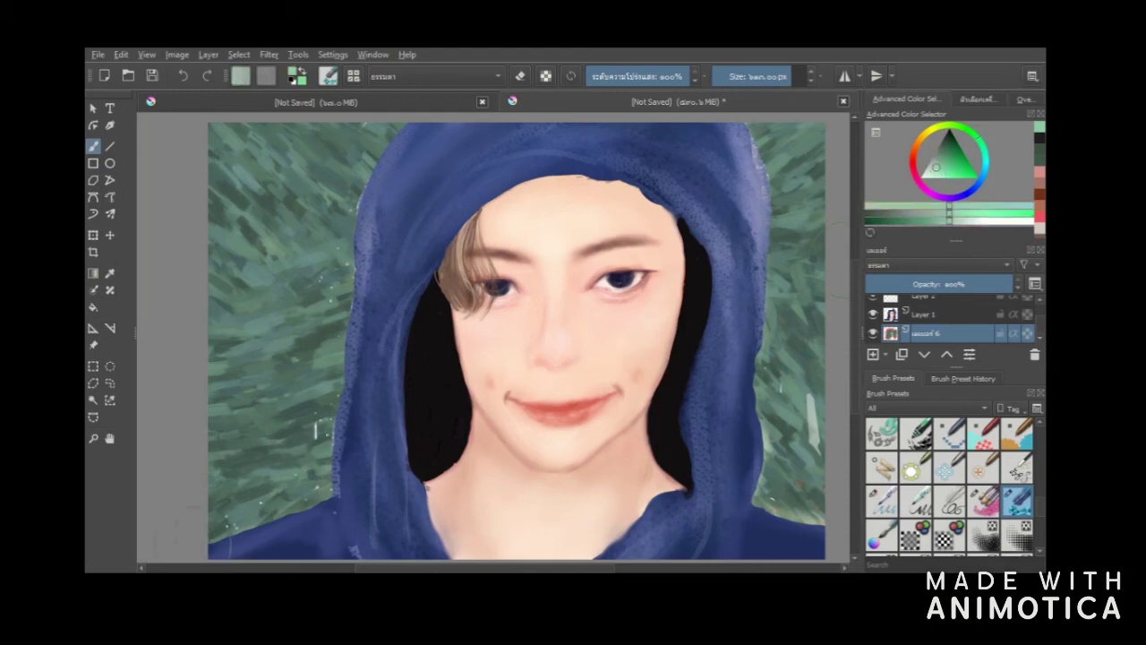
# - Scatter fine light green speckles over the background on both sides of the hood
pyautogui.moveTo(342, 255); pyautogui.dragTo(334, 485)
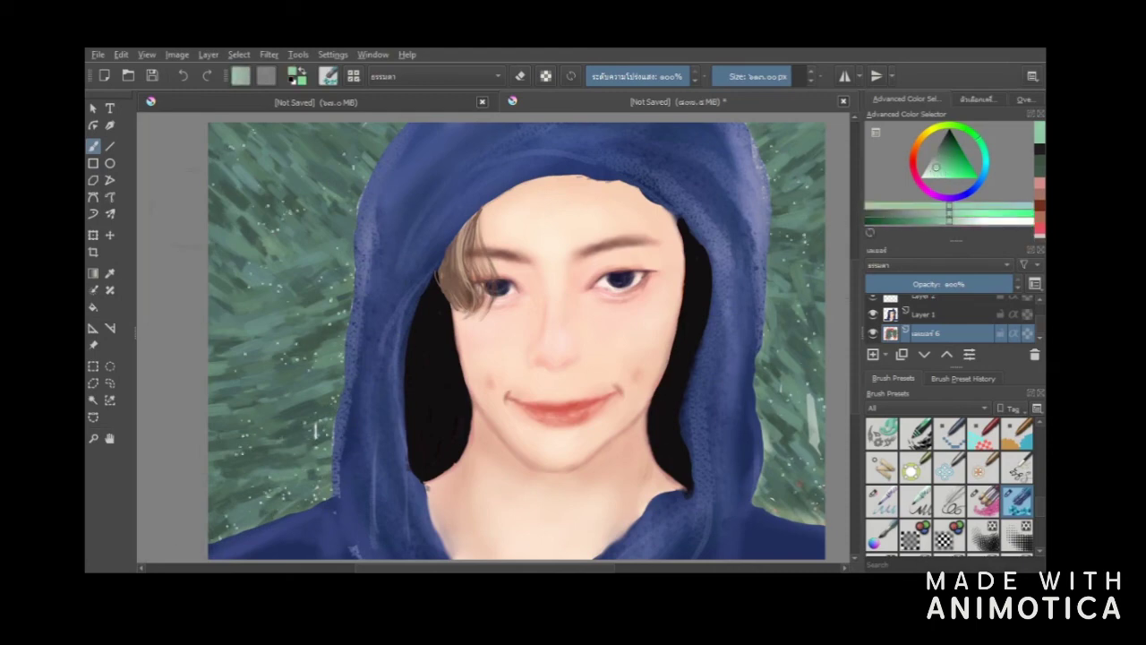
pyautogui.hotkey('ctrl', 'z')
pyautogui.moveTo(264, 493)
pyautogui.mouseDown()
pyautogui.moveTo(476, 194)
pyautogui.moveTo(784, 345)
pyautogui.mouseUp()
# - Add a new layer in Overlay mode above background layer 6, then make layer 6 active again
pyautogui.click(872, 355)
pyautogui.click(974, 441)
pyautogui.click(881, 467)
pyautogui.click(750, 77)
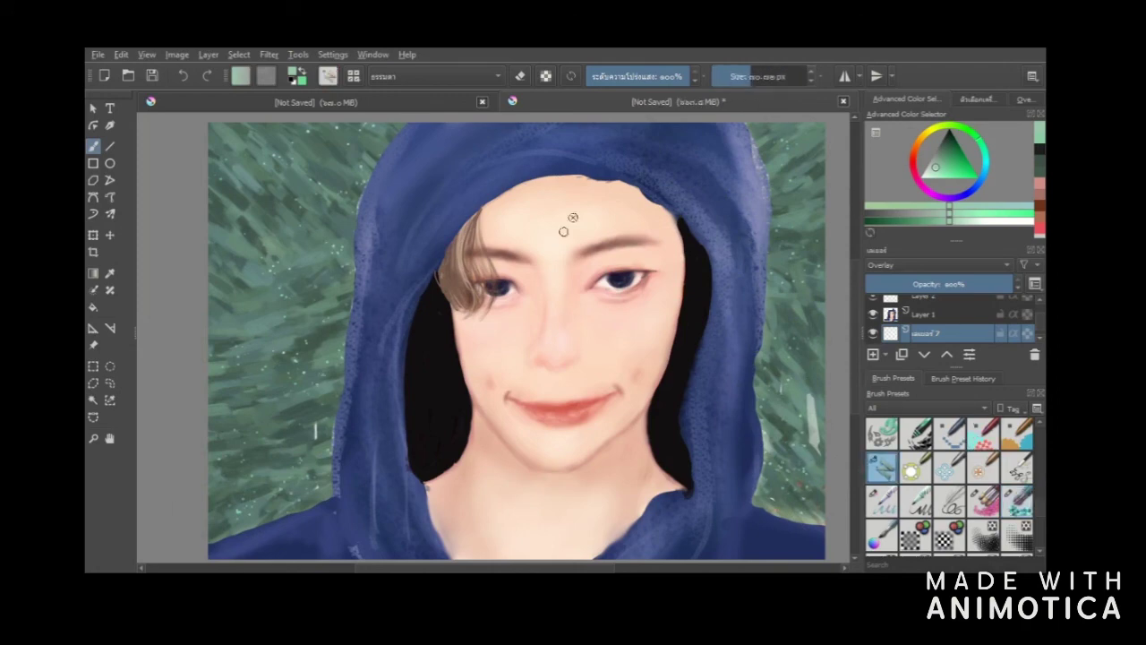
pyautogui.scroll(-1, 980, 316)
pyautogui.click(979, 332)
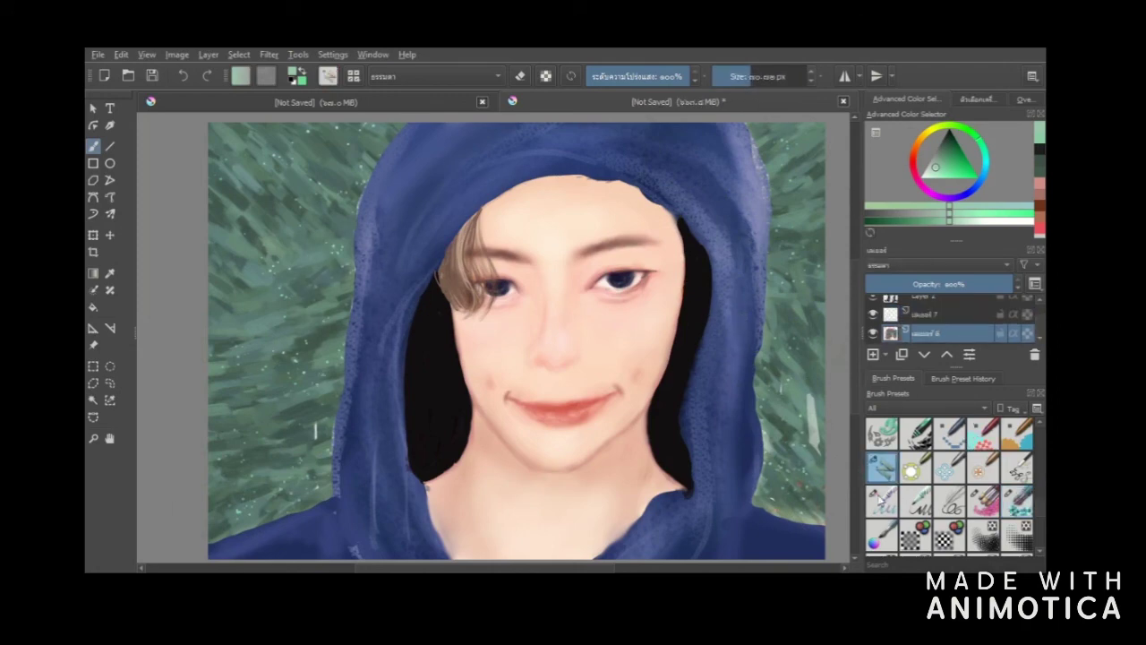
pyautogui.scroll(-10, 1039, 502)
pyautogui.click(881, 537)
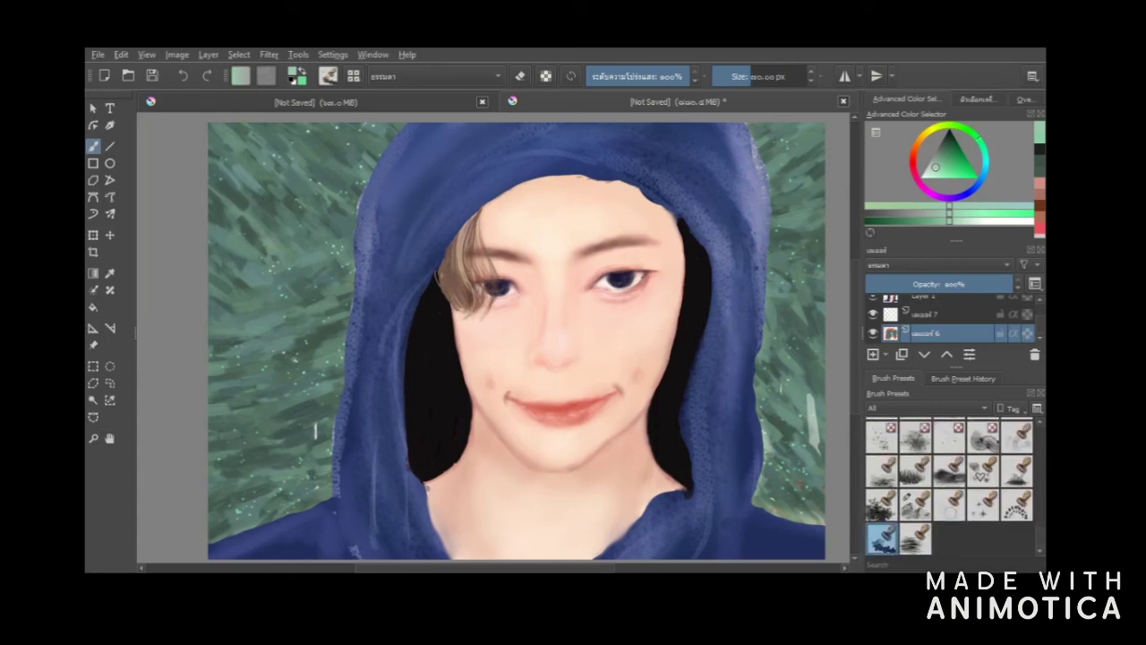
pyautogui.hotkey('ctrl', 'z')
pyautogui.click(983, 505)
pyautogui.moveTo(1040, 534); pyautogui.dragTo(1040, 507)
pyautogui.click(914, 461)
pyautogui.click(1019, 467)
# - Select a grainy pastel-like brush preset, test it on the background, adjust its size and choose a pale blue colour
pyautogui.click(982, 462)
pyautogui.moveTo(296, 185); pyautogui.dragTo(252, 198)
pyautogui.hotkey('ctrl', 'z')
pyautogui.click(745, 77)
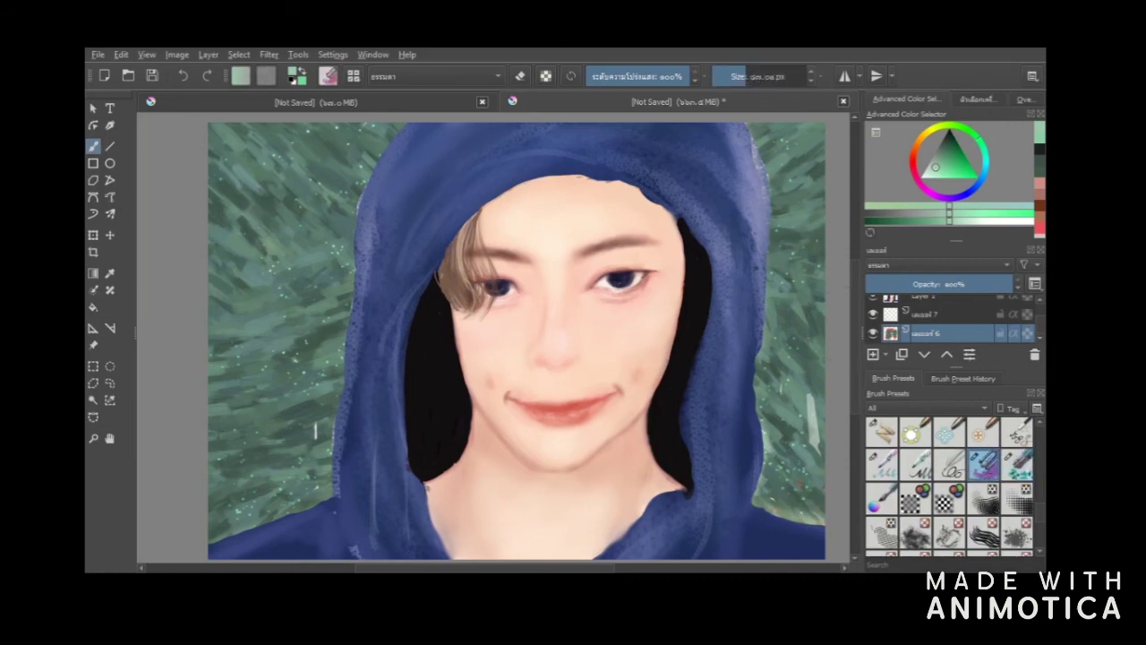
pyautogui.click(978, 183)
pyautogui.moveTo(235, 162); pyautogui.dragTo(279, 152)
pyautogui.moveTo(262, 155); pyautogui.dragTo(249, 203)
pyautogui.moveTo(251, 232)
pyautogui.mouseDown()
pyautogui.moveTo(252, 273)
pyautogui.moveTo(284, 270)
pyautogui.mouseUp()
pyautogui.moveTo(254, 256); pyautogui.dragTo(279, 253)
pyautogui.moveTo(285, 292)
pyautogui.mouseDown()
pyautogui.moveTo(294, 342)
pyautogui.moveTo(292, 316)
pyautogui.mouseUp()
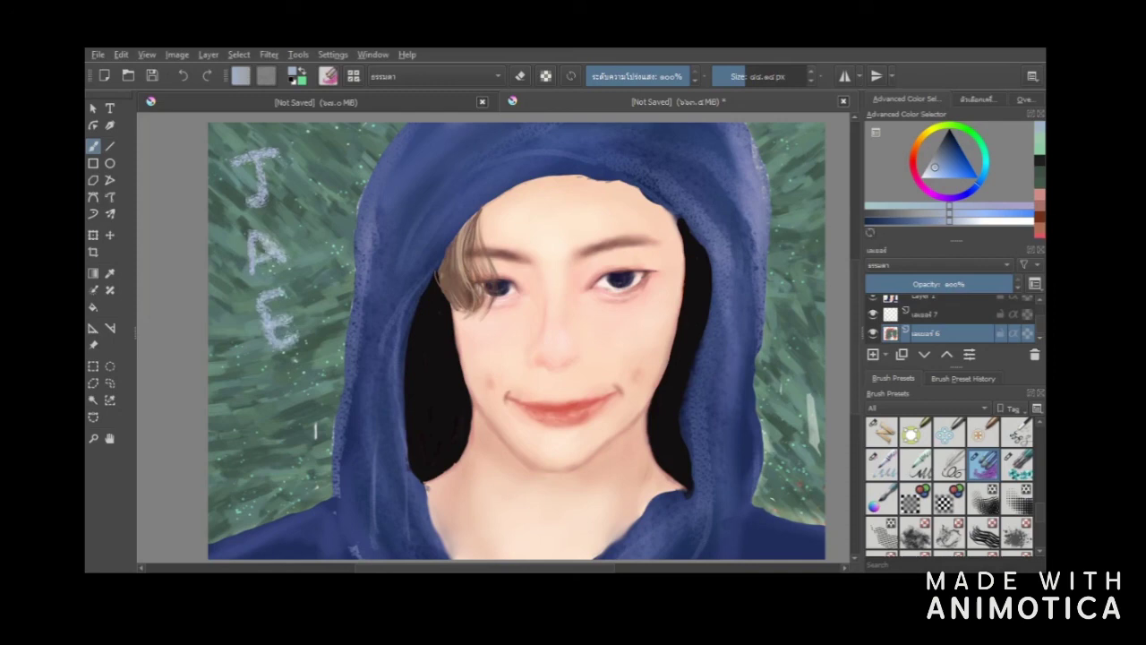
pyautogui.hotkey('ctrl', 'z')
pyautogui.hotkey('ctrl', 'z')
pyautogui.hotkey('ctrl', 'z')
pyautogui.hotkey('ctrl', 'z')
pyautogui.hotkey('ctrl', 'z')
pyautogui.hotkey('ctrl', 'z')
pyautogui.hotkey('ctrl', 'z')
pyautogui.moveTo(234, 154); pyautogui.dragTo(266, 138)
pyautogui.moveTo(253, 145); pyautogui.dragTo(234, 182)
pyautogui.hotkey('ctrl', 'z')
pyautogui.hotkey('ctrl', 'z')
# - Hand-letter the portrait subject's name in pale blue capitals, stacked vertically down the background left of the hood
pyautogui.moveTo(232, 155); pyautogui.dragTo(268, 142)
pyautogui.moveTo(256, 148); pyautogui.dragTo(234, 181)
pyautogui.moveTo(246, 252); pyautogui.dragTo(272, 235)
pyautogui.moveTo(279, 267); pyautogui.dragTo(285, 315)
pyautogui.moveTo(269, 297); pyautogui.dragTo(290, 290)
pyautogui.moveTo(290, 427); pyautogui.dragTo(300, 448)
pyautogui.moveTo(283, 470); pyautogui.dragTo(303, 469)
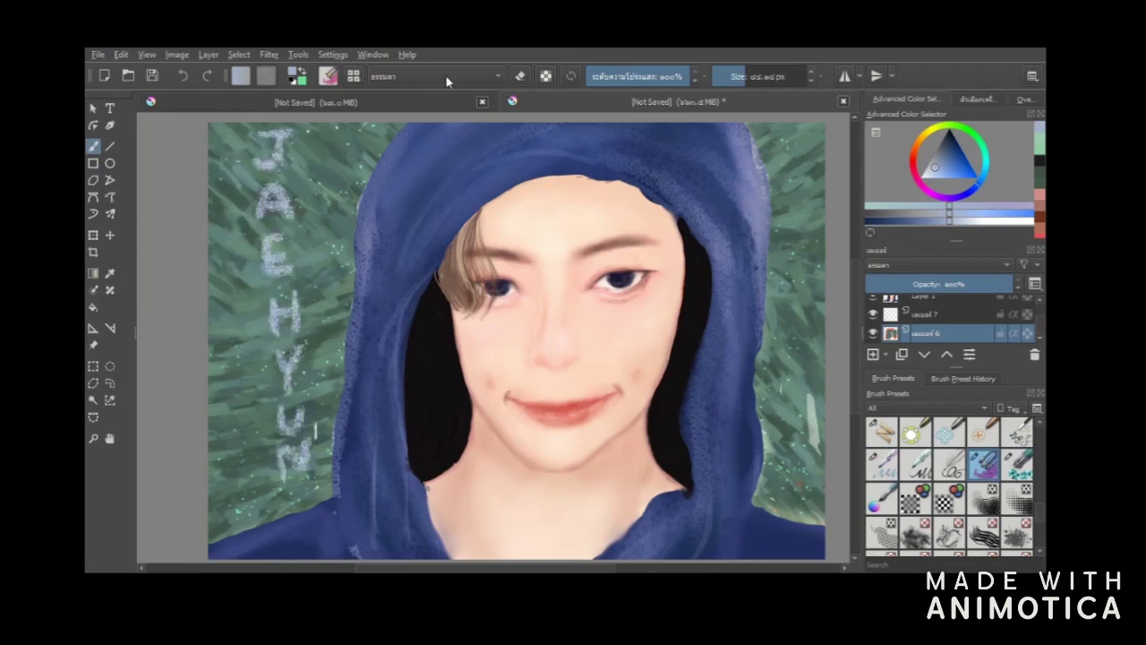
# - Trace over the vertical lettering in pale yellow and save the painting as a .kra file
pyautogui.click(933, 132)
pyautogui.click(940, 178)
pyautogui.click(976, 214)
pyautogui.moveTo(262, 143)
pyautogui.mouseDown()
pyautogui.moveTo(287, 136)
pyautogui.moveTo(266, 169)
pyautogui.mouseUp()
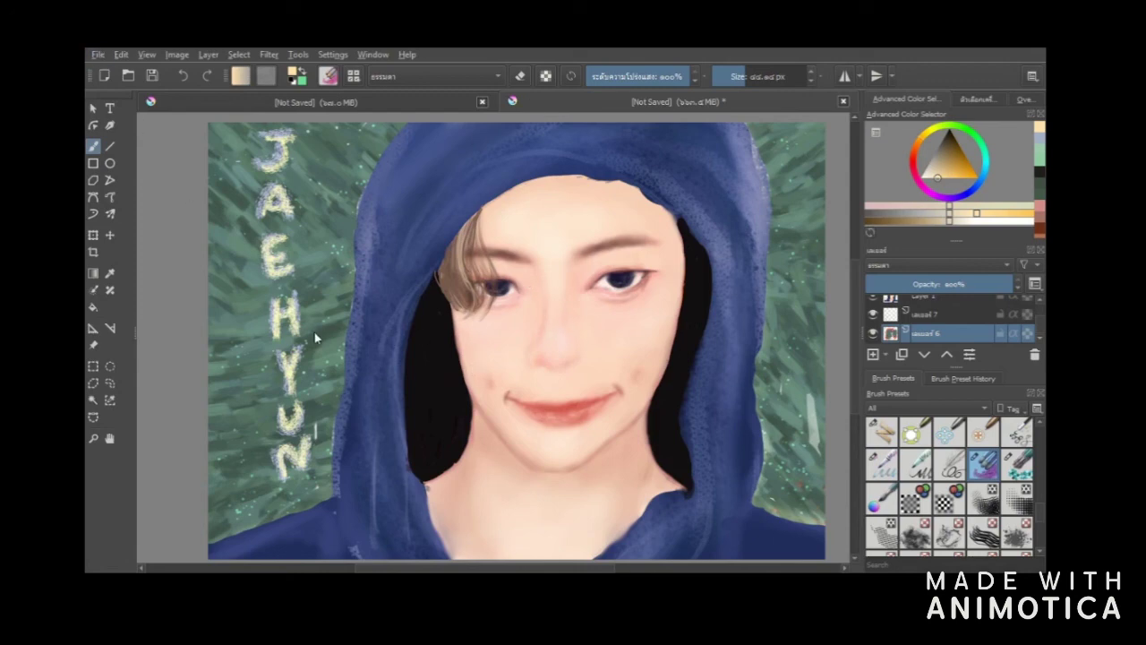
pyautogui.hotkey('ctrl', 's')
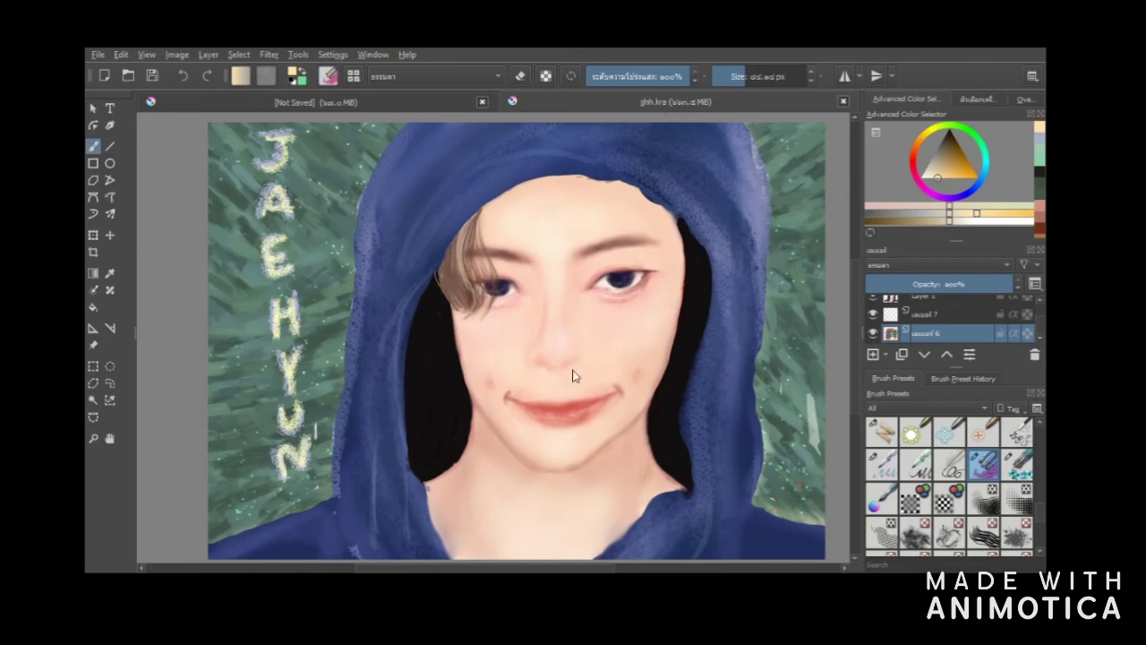